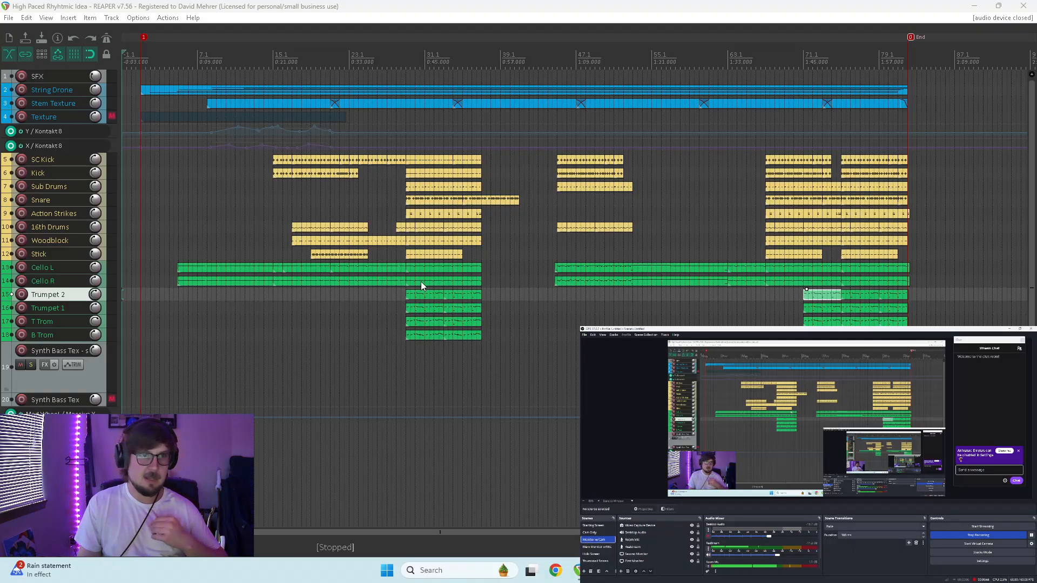
Play the whole arrangement back from the project start at bar 1
left_click(393, 349)
key("space")
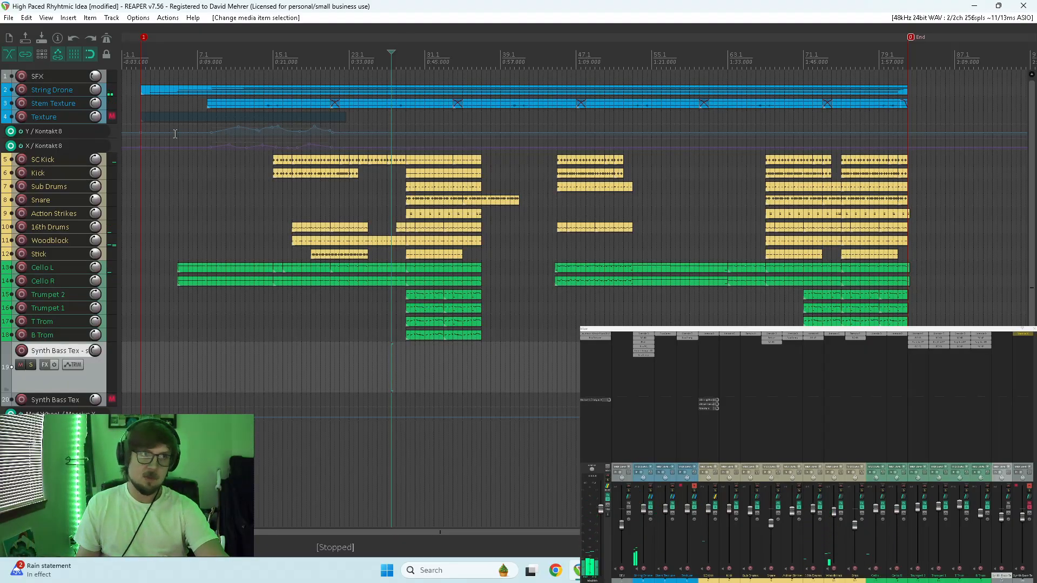
left_click(143, 101)
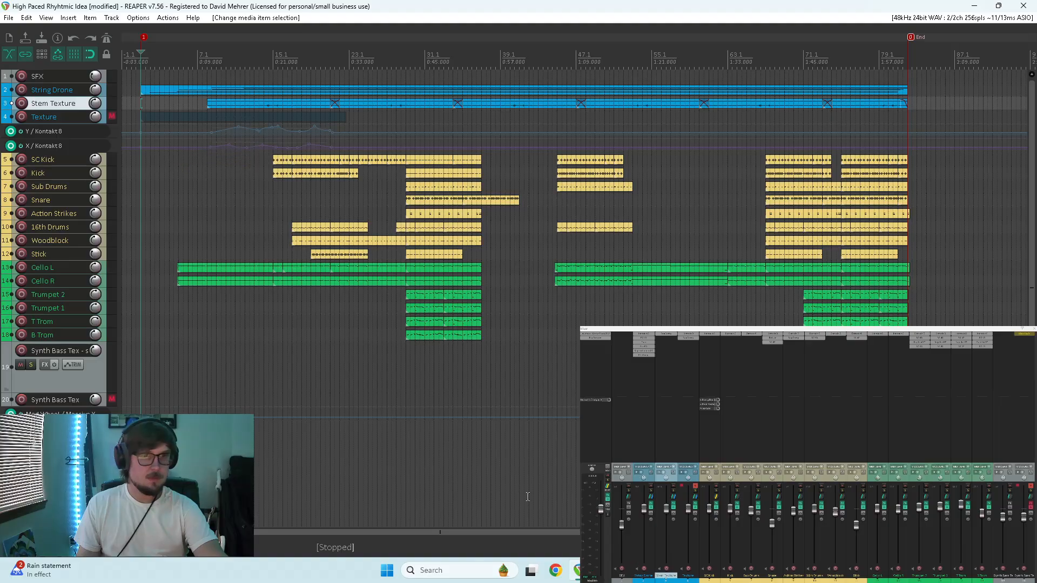
left_click(577, 571)
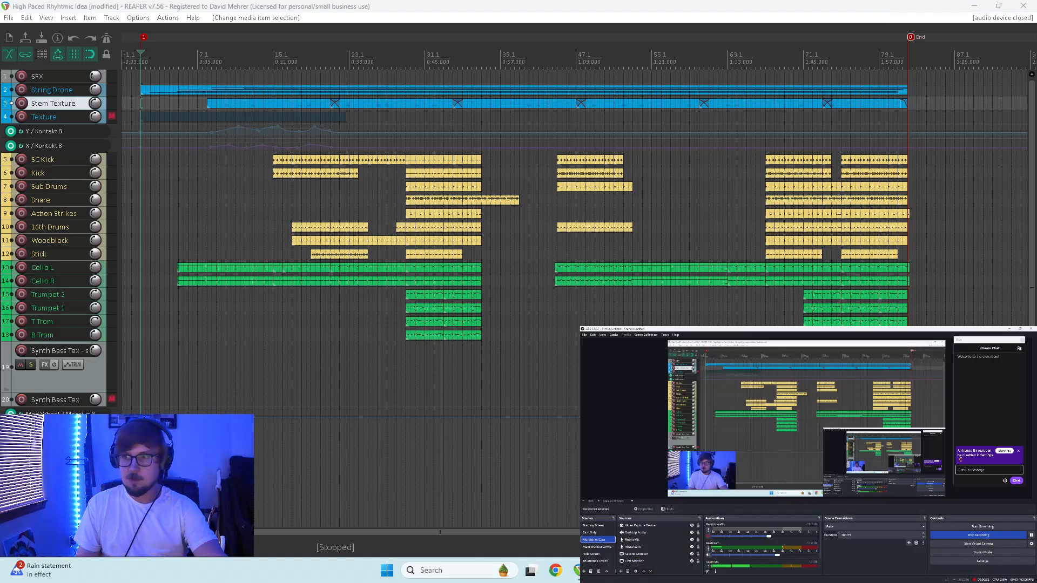
left_click(466, 503)
key("space")
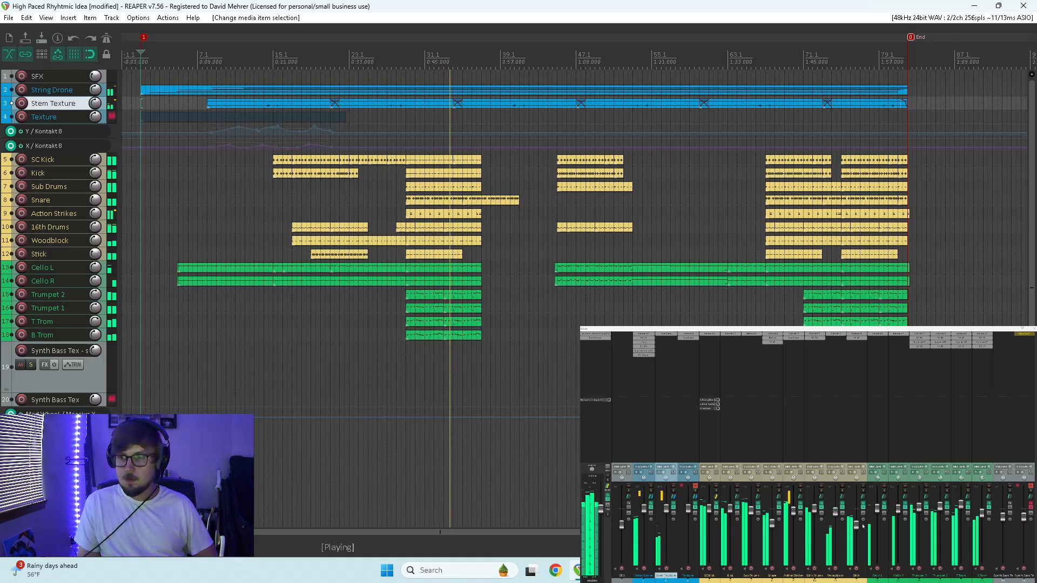
Adjust the Stick track's volume and set the mix of its RC 48 reverb to about 42%
left_click_drag(856, 528, 856, 528)
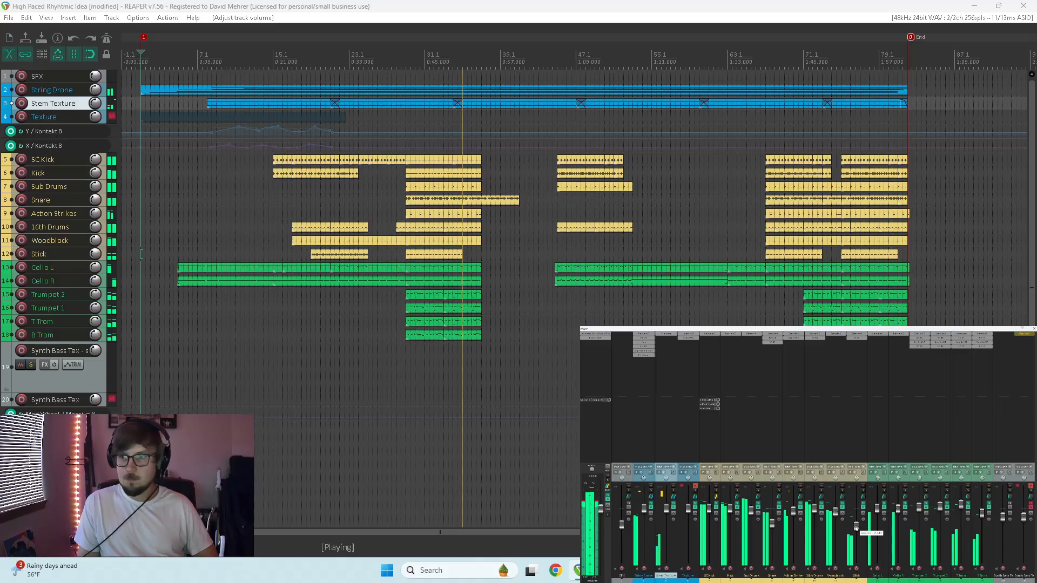
left_click(857, 338)
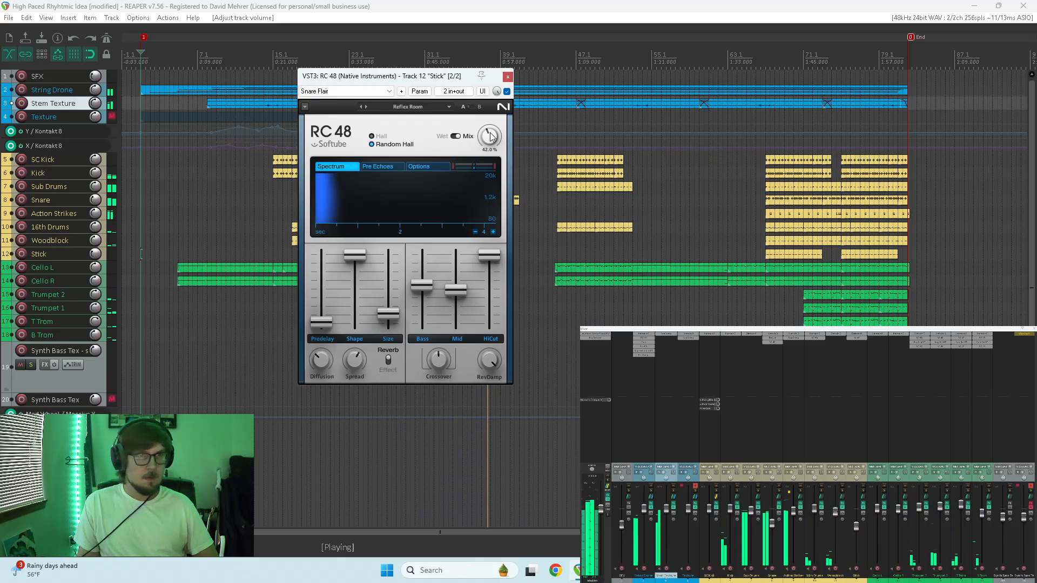
left_click(508, 78)
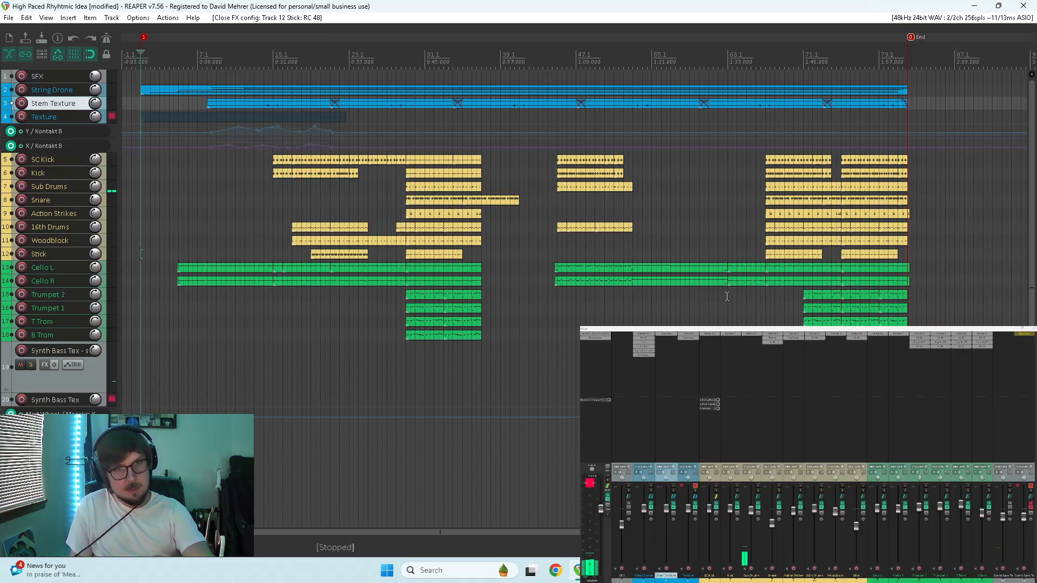
Open the Cello L item that starts near bar 45 in the full-size MIDI editor and listen to it from about bar 52
double_click(680, 265)
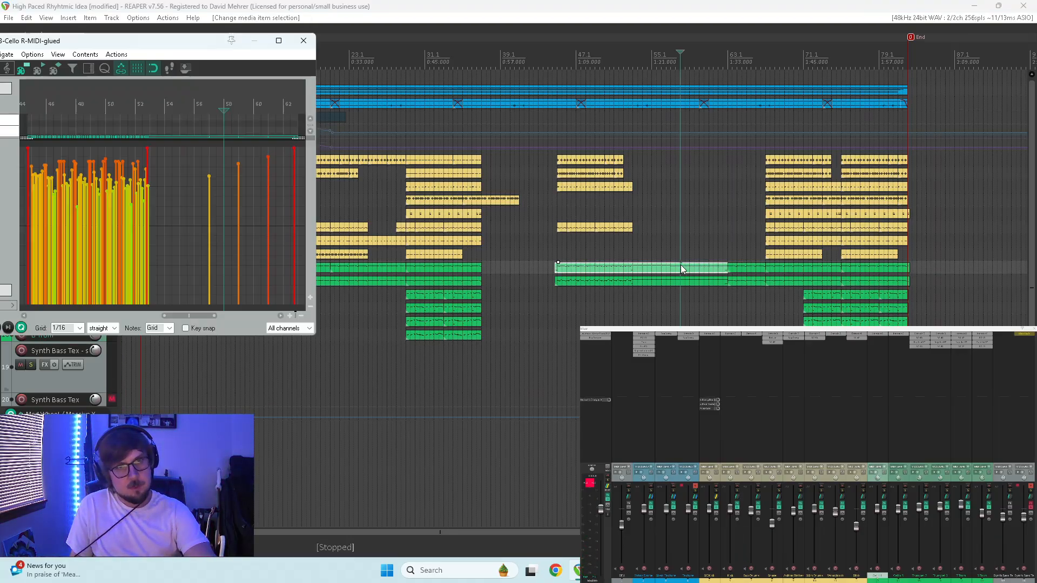
left_click(274, 41)
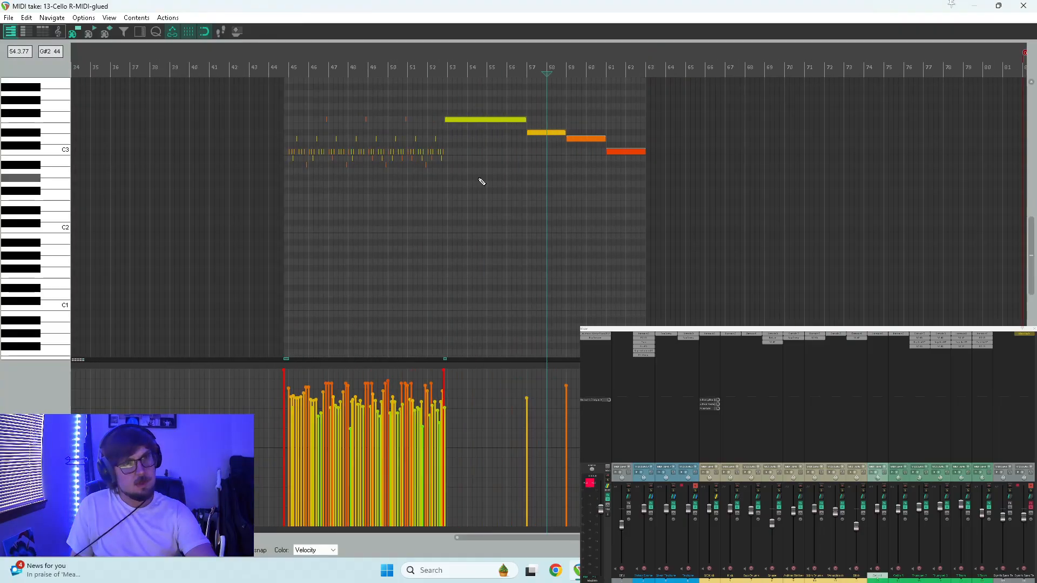
left_click(448, 184)
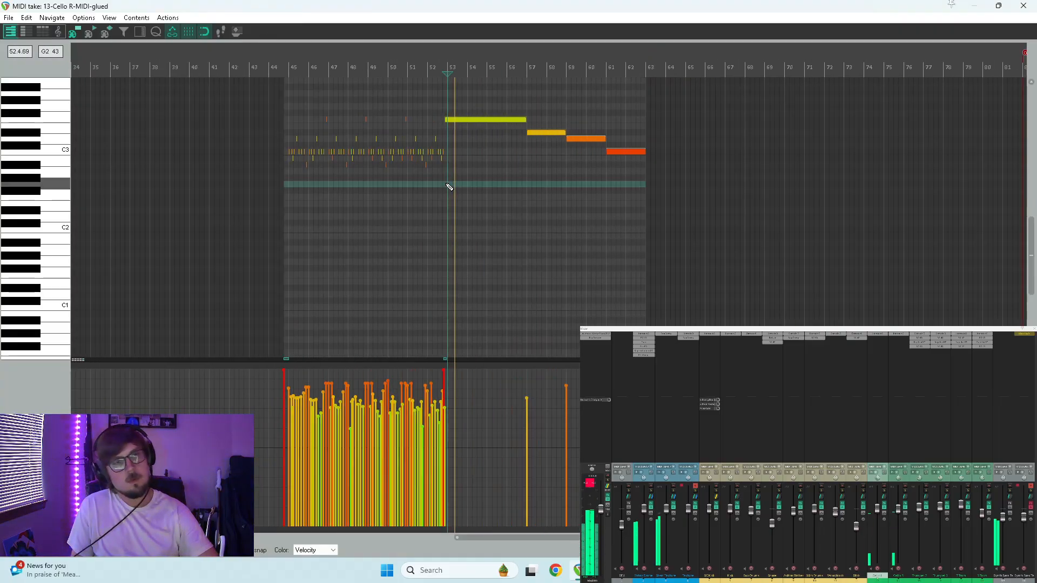
left_click(439, 177)
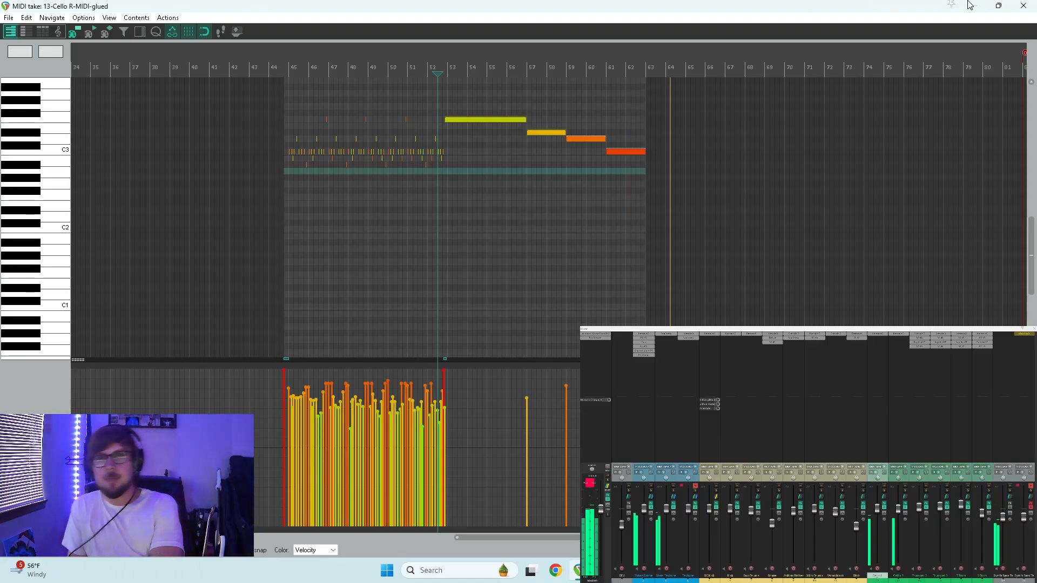
left_click(1018, 6)
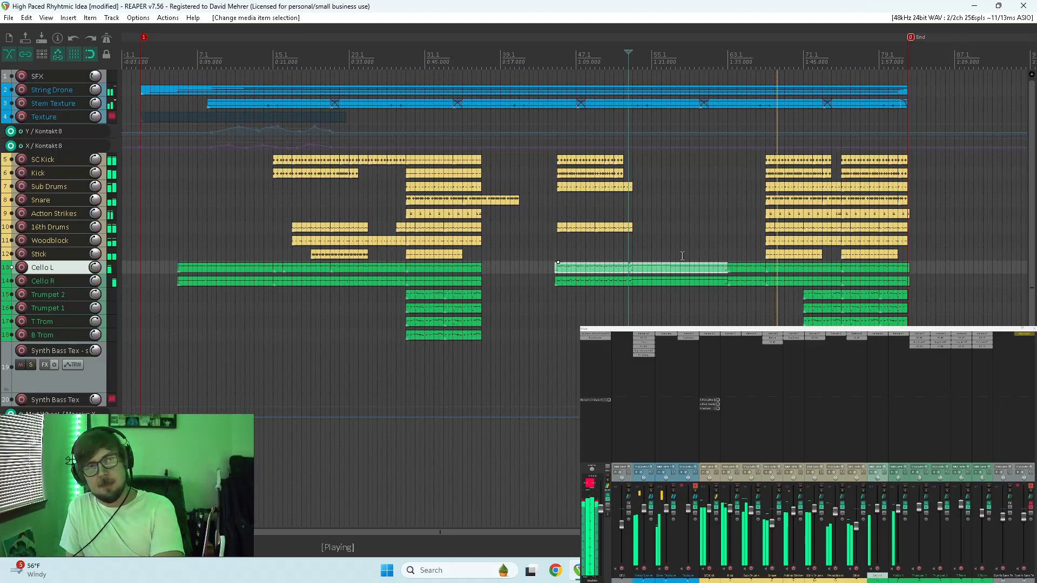
Open the matching Cello R item in the MIDI editor and listen to its long notes from bars 52, 58 and 60
double_click(699, 280)
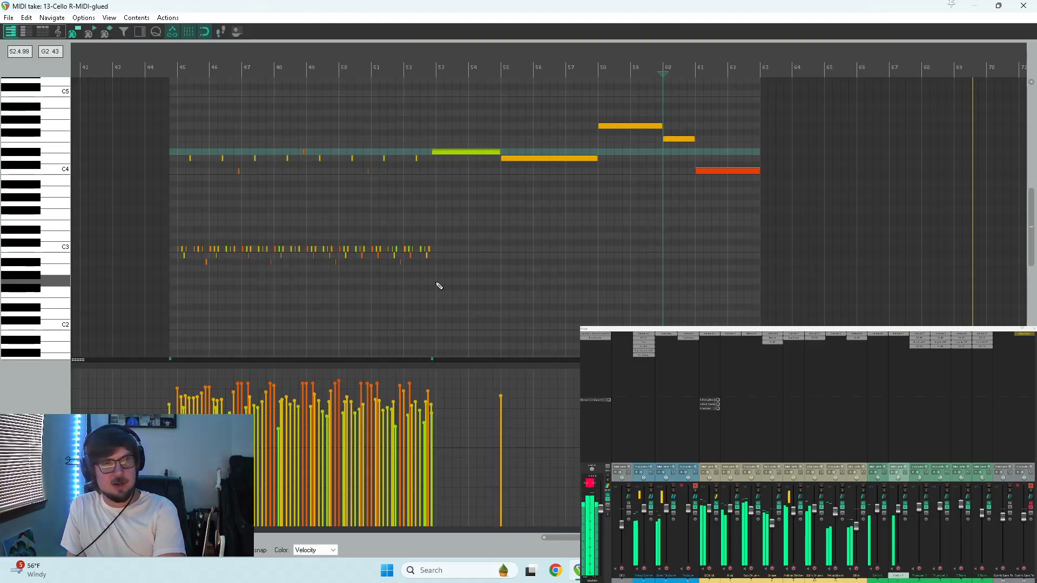
left_click(421, 292)
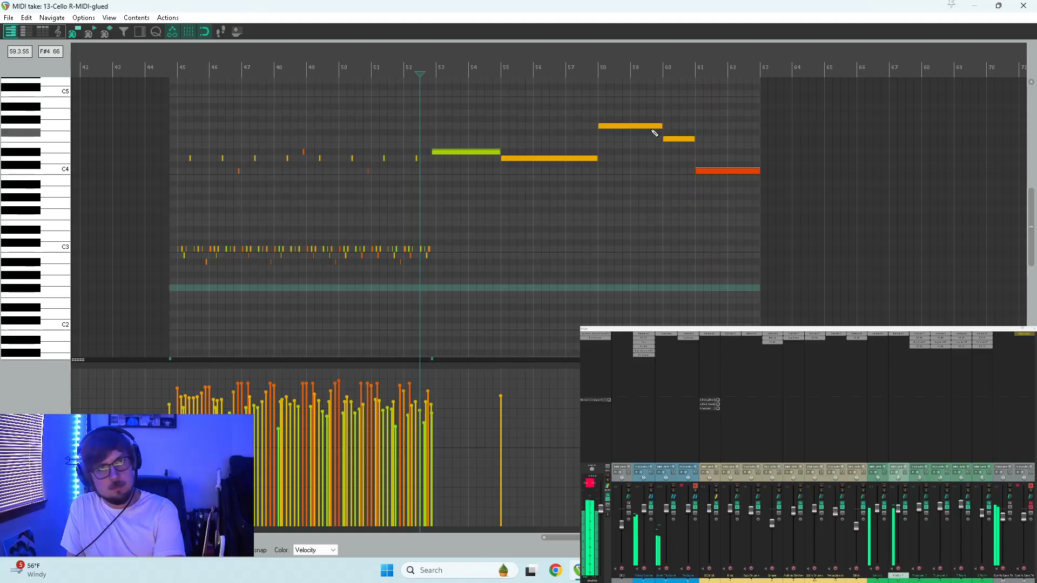
left_click(598, 141)
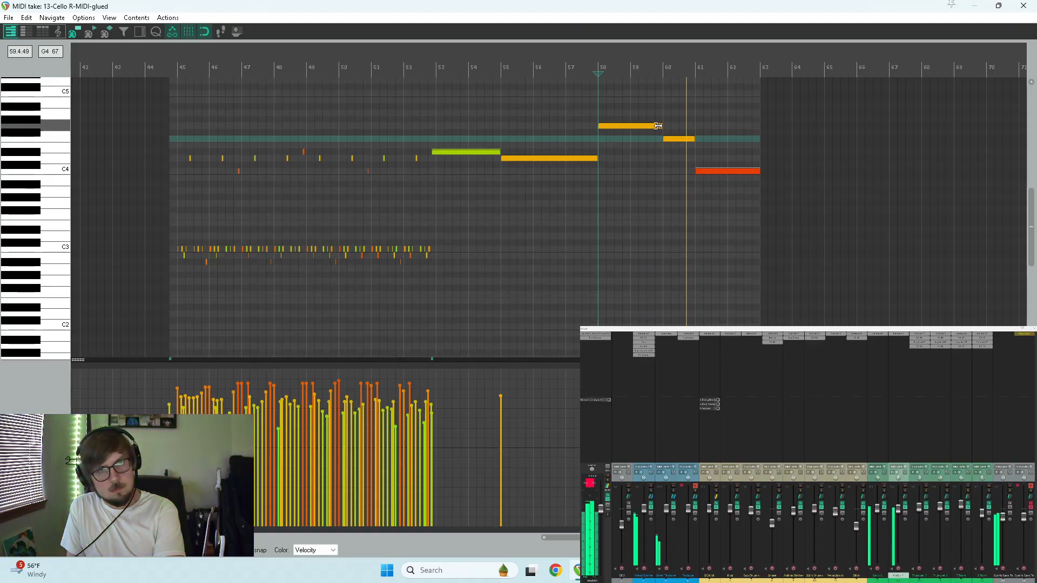
left_click(668, 152)
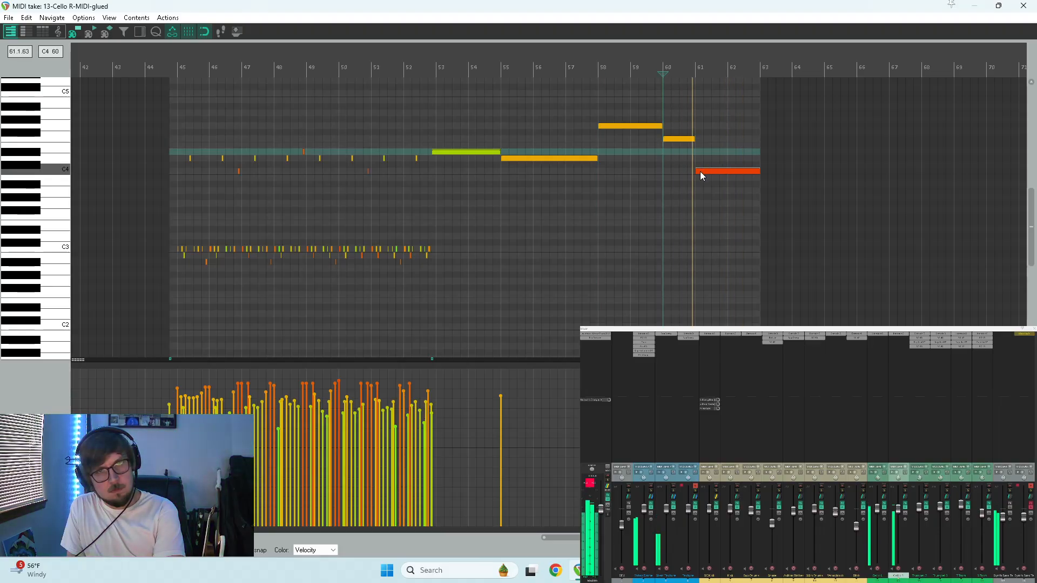
Try starting the final C4 note at bar 62 and filling bar 61 with a new D4 note, and play from bar 57
left_click_drag(698, 170, 724, 172)
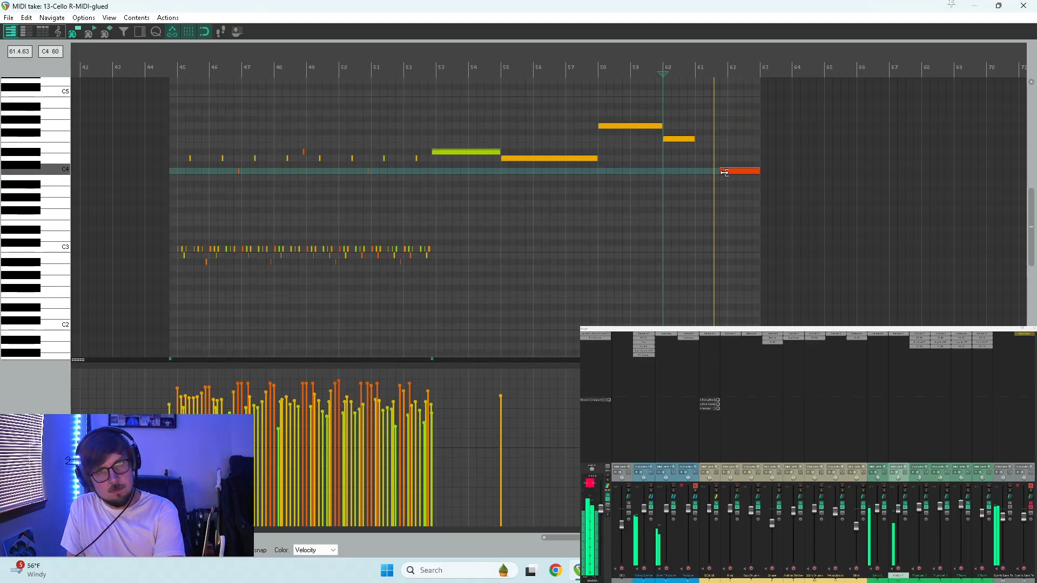
left_click(699, 152)
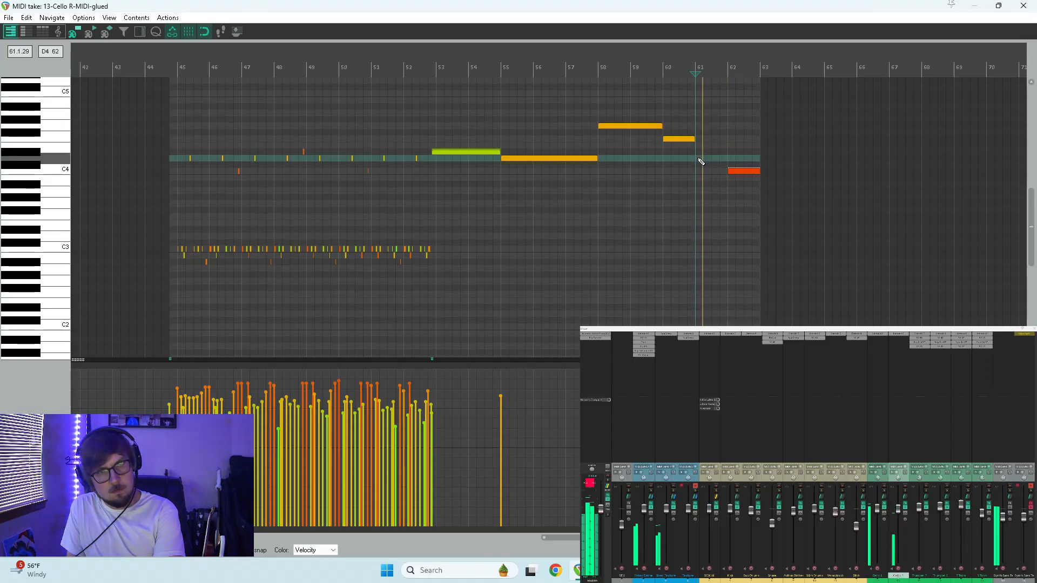
left_click_drag(699, 158, 728, 159)
left_click(568, 234)
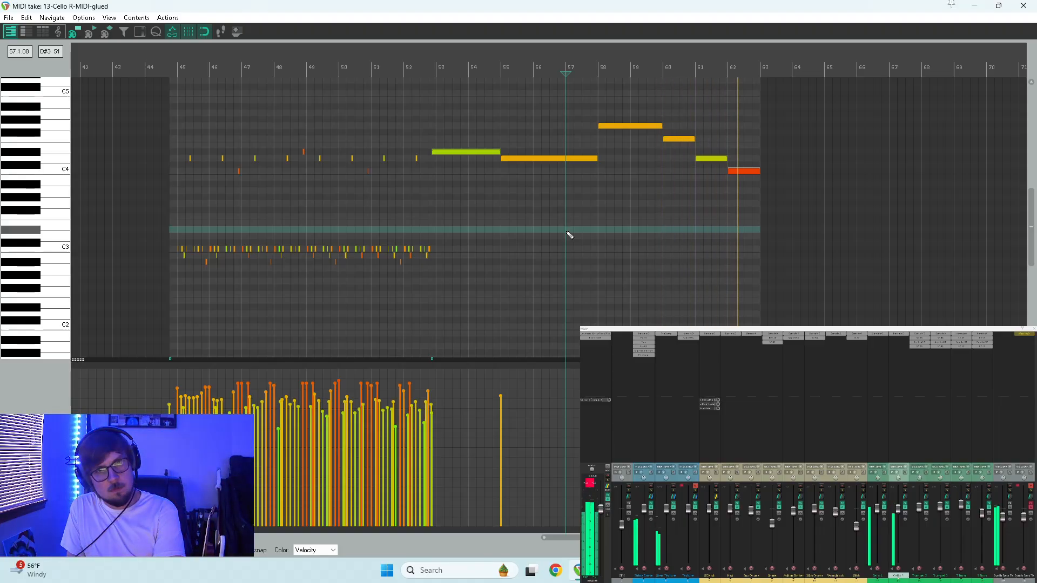
Try delaying the final C4 note to the middle of bar 62, extending the D4 note to meet it, and listen to the phrase
left_click(735, 173)
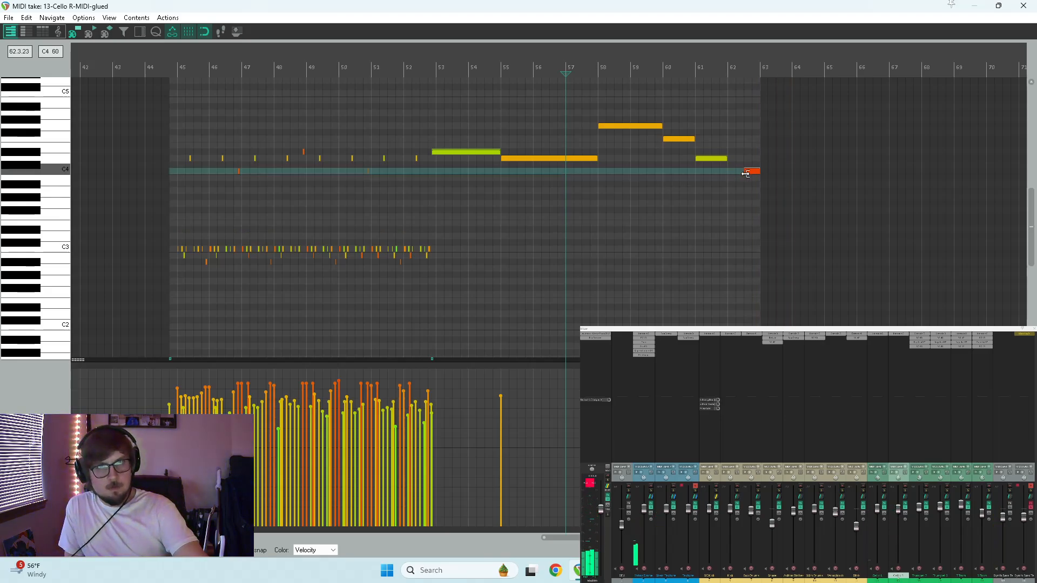
left_click_drag(727, 158, 744, 158)
left_click(696, 194)
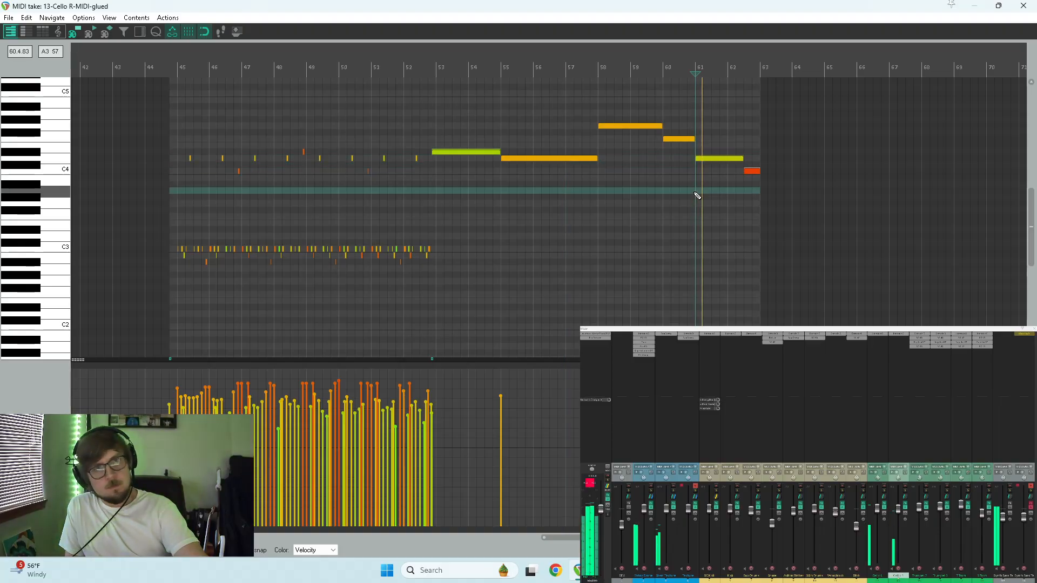
left_click(639, 194)
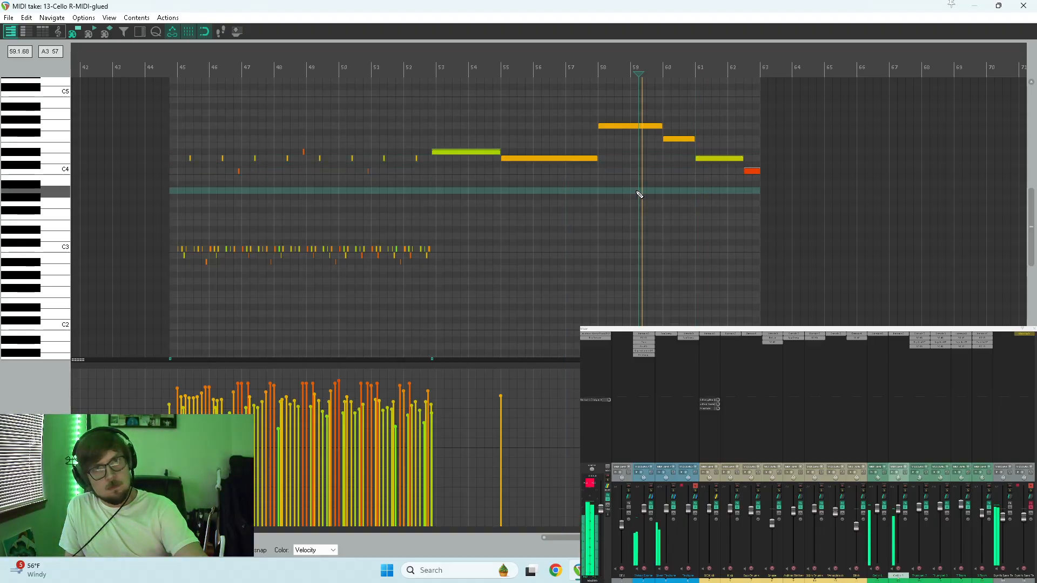
left_click(422, 200)
key("space")
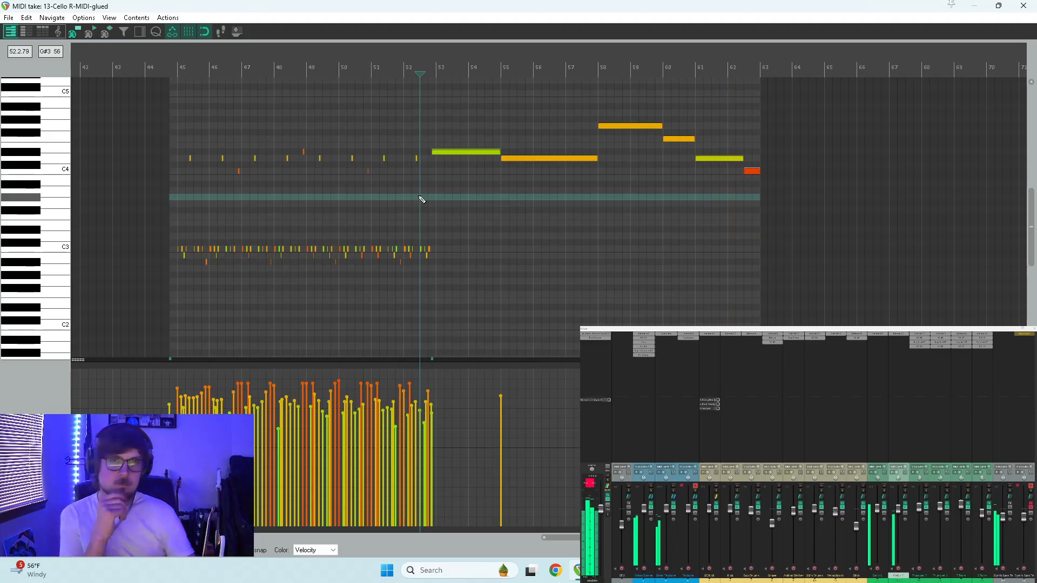
Delete the added D4 note and extend the final C4 note back to start at bar 61
left_click(725, 160)
key("Delete")
left_click(755, 172)
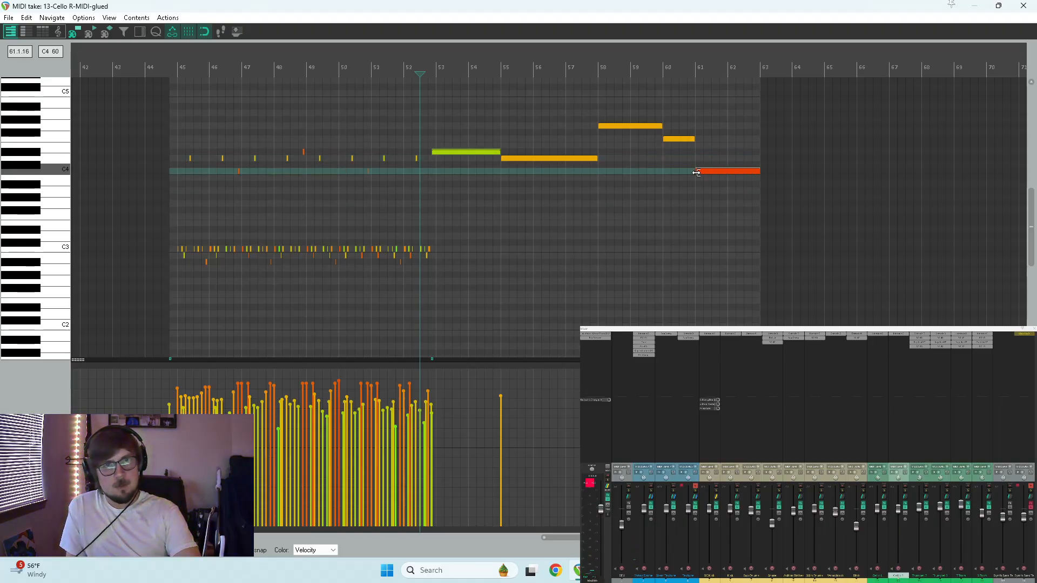
Listen to the Cello R phrase again from bars 60, 52 and 59, and close the MIDI editor
left_click(673, 185)
key("space")
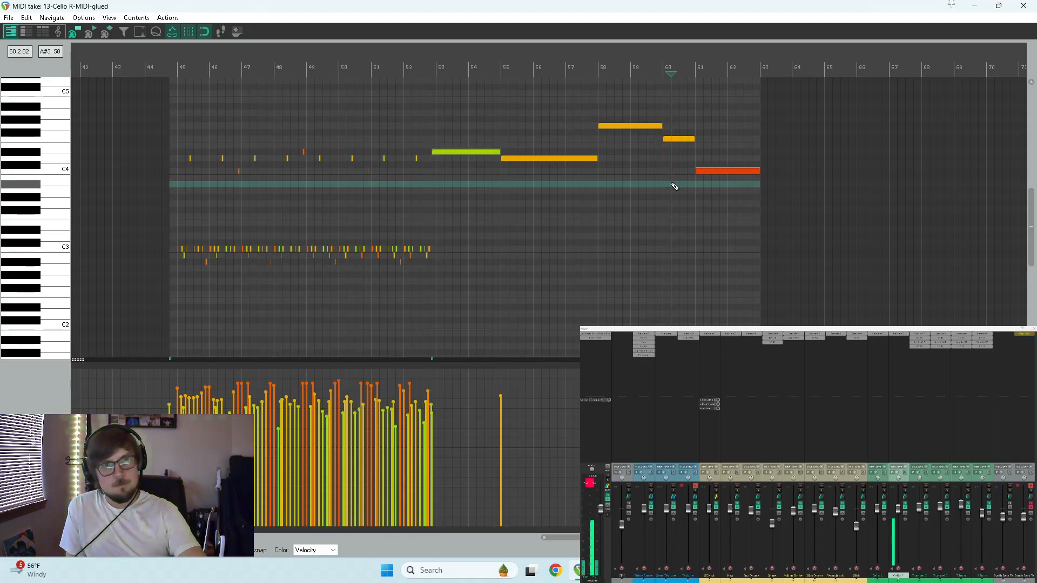
left_click(424, 199)
left_click(633, 187)
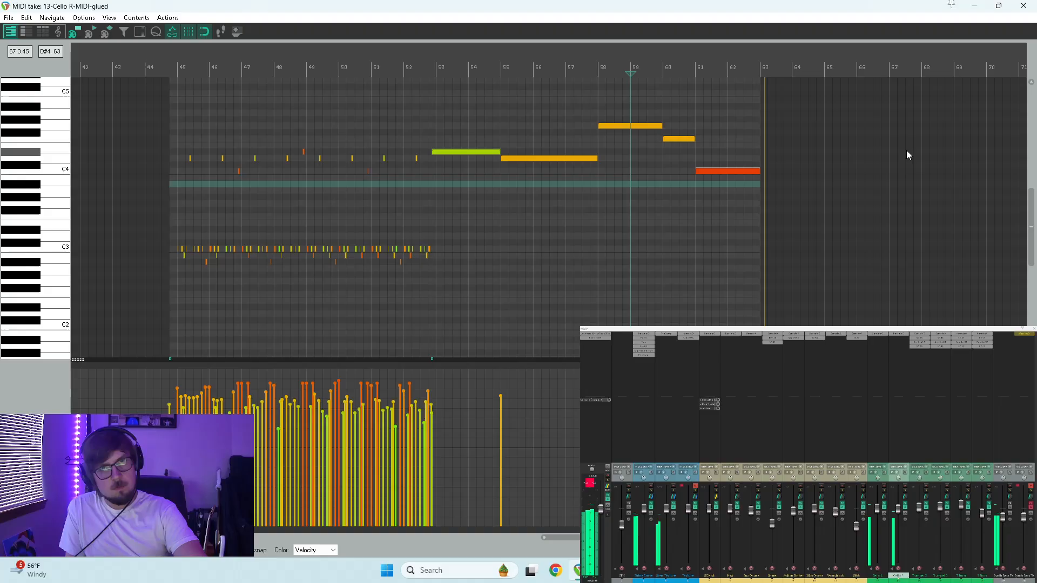
left_click(1023, 6)
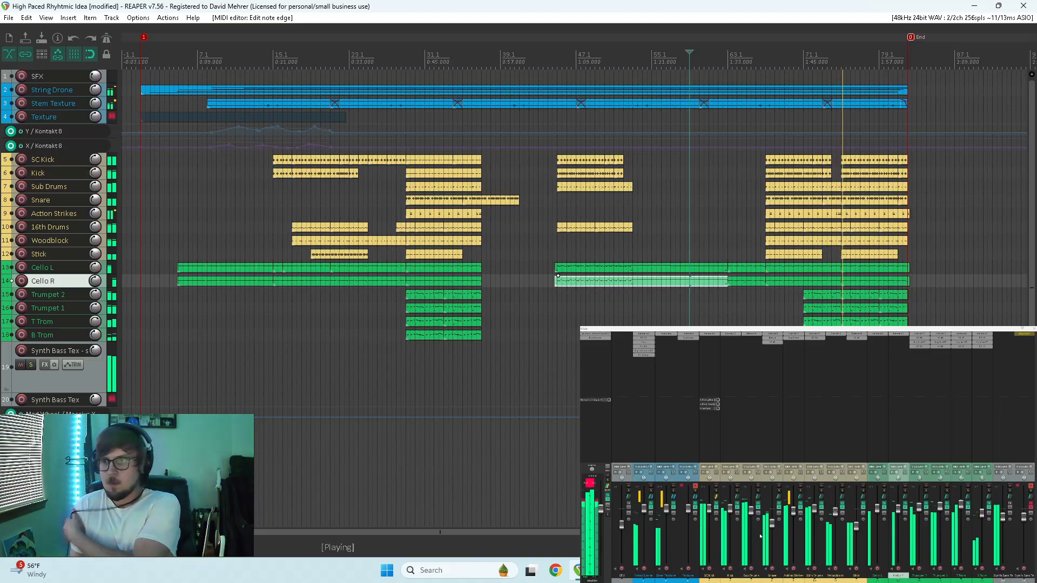
Adjust the volume of the Cello L and Cello R tracks together and play back from about bar 50
left_click(884, 478, "ctrl")
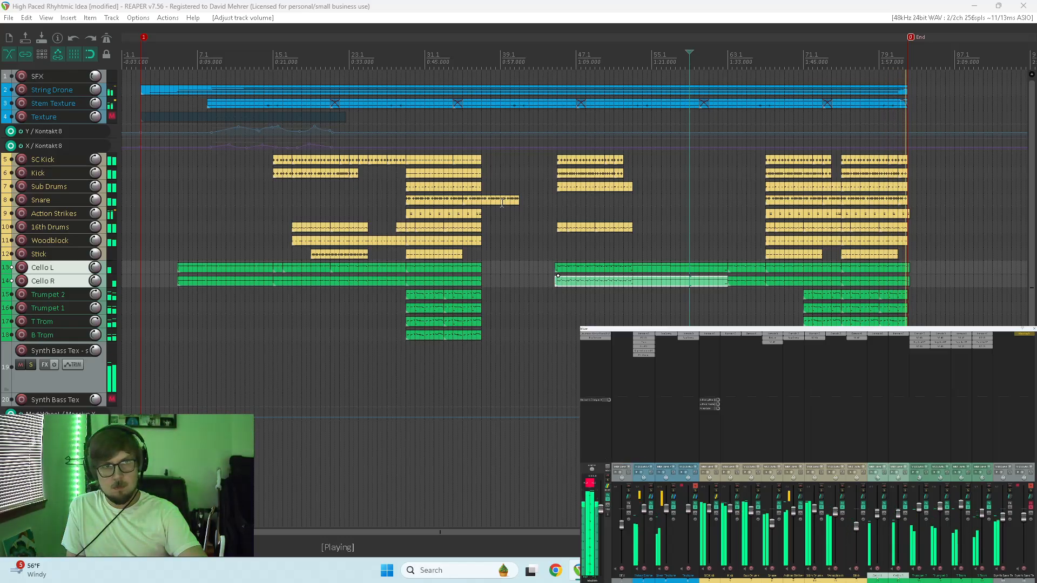
key("space")
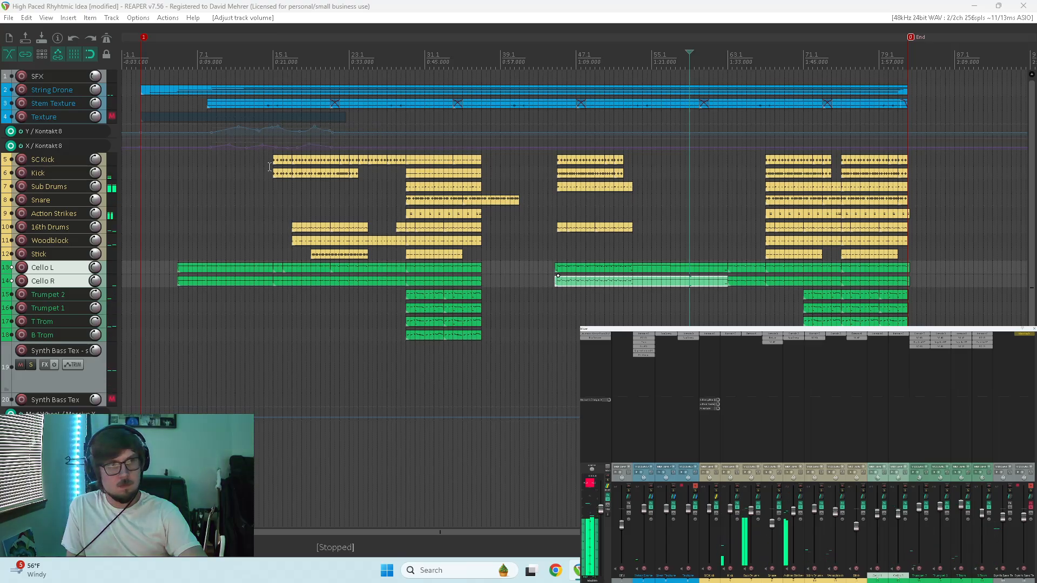
left_click(610, 245)
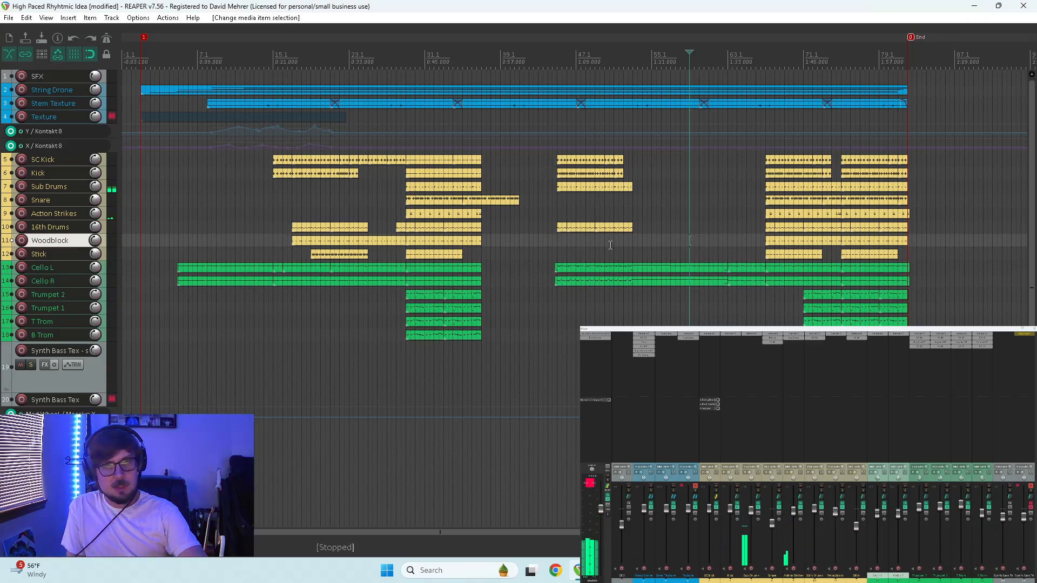
key("space")
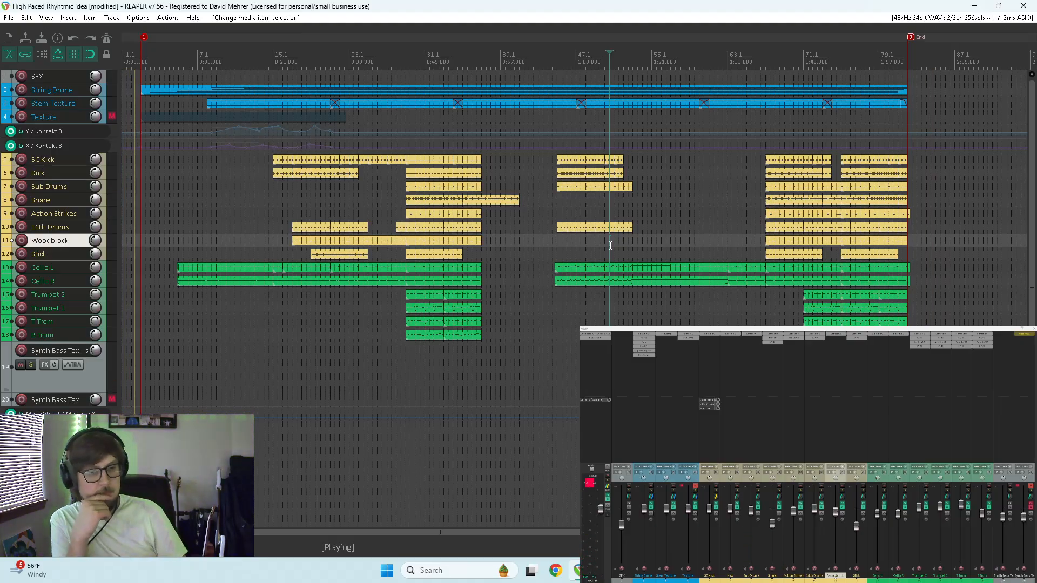
key("space")
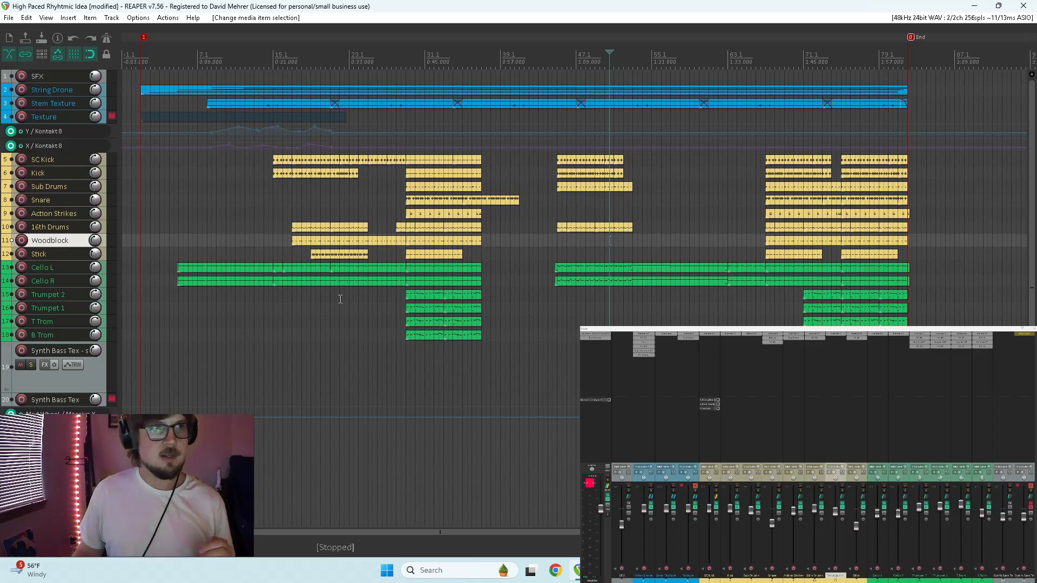
Name marker 1 at the project start "Intro"
double_click(141, 38)
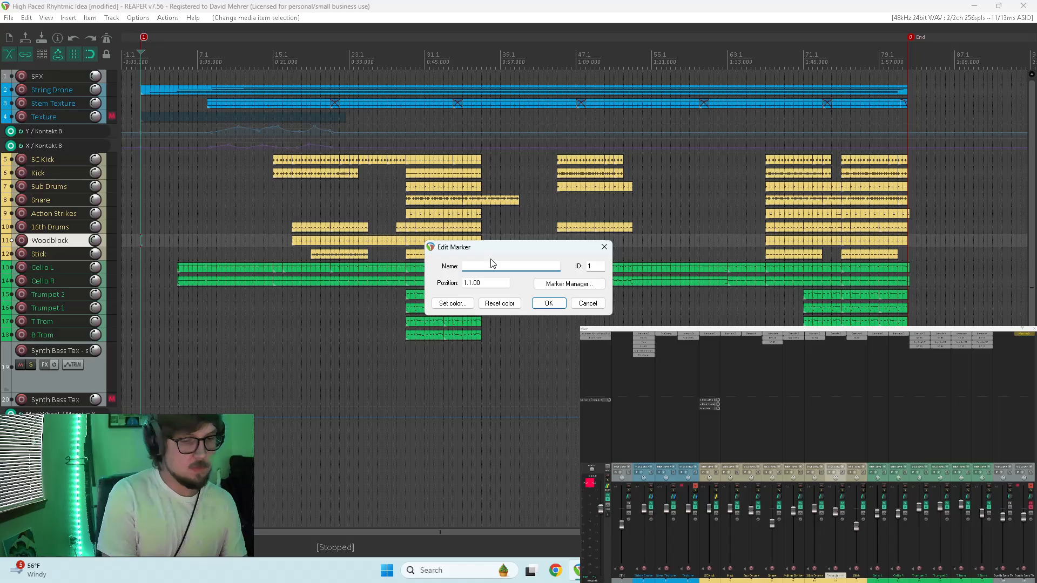
key("Return")
Play through the intro and add a marker named "Verse 1" at bar 17
key("space")
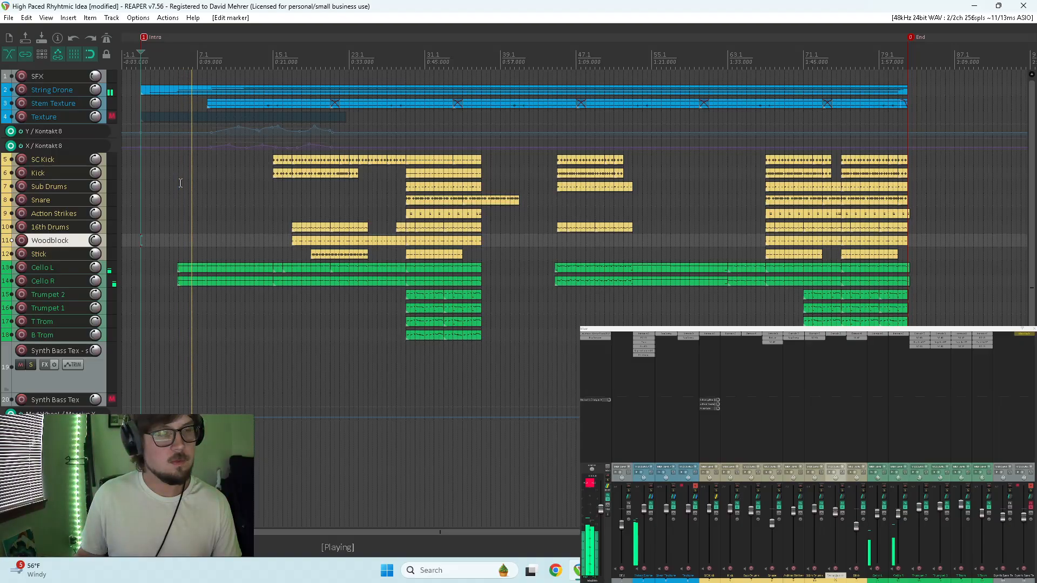
left_click(291, 187)
key("space")
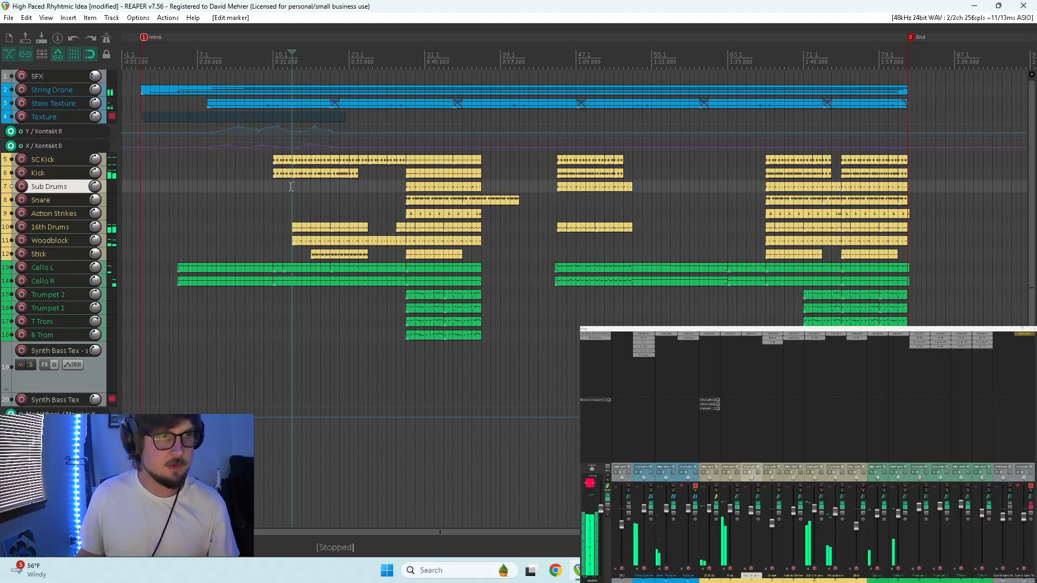
double_click(296, 38)
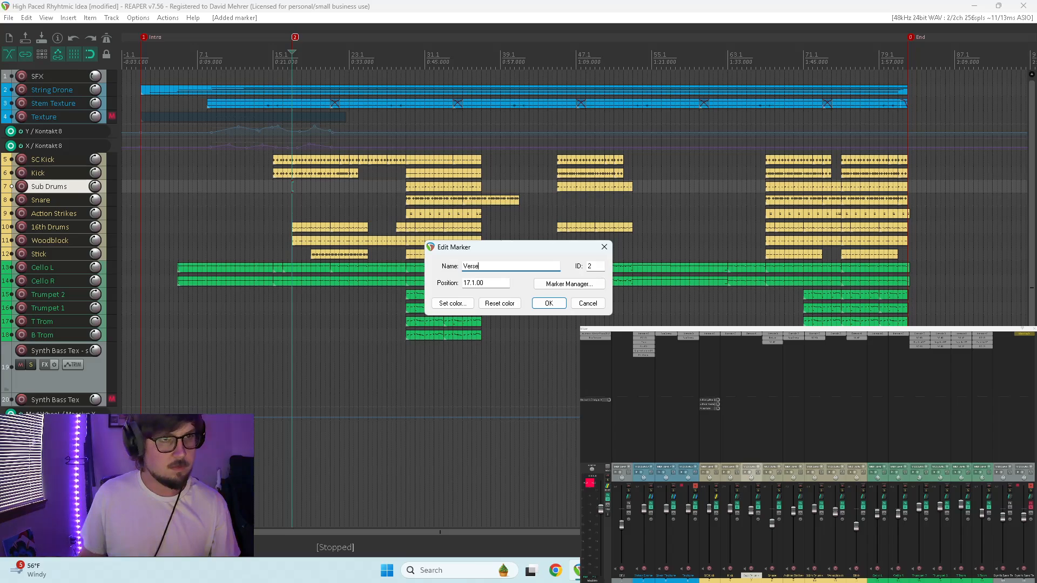
key("Return")
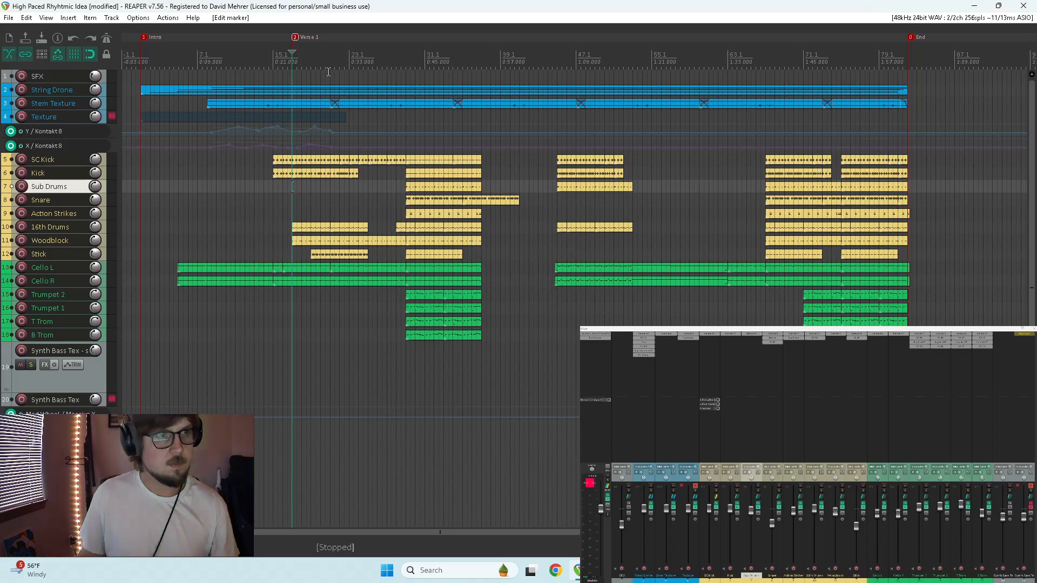
Listen on from Verse 1 and add a marker named "Drop 1" at bar 25
key("space")
left_click(355, 145)
left_click(355, 131)
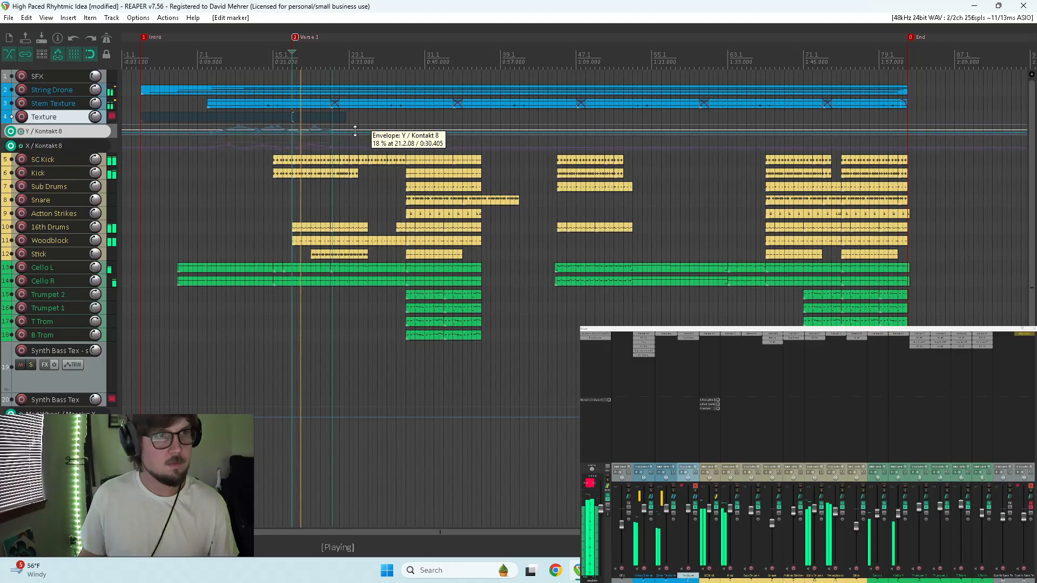
left_click(355, 184)
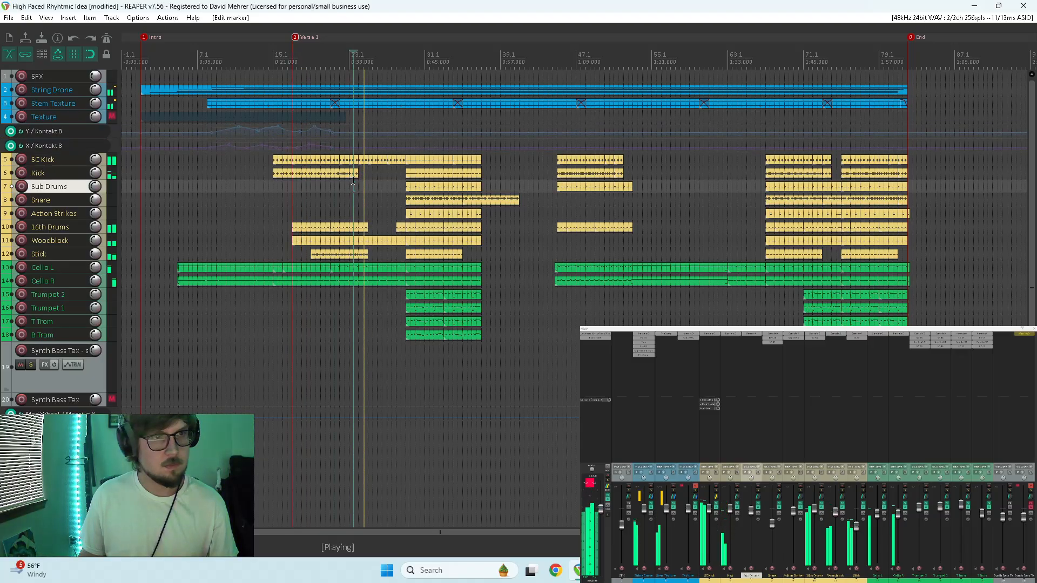
key("space")
left_click(367, 65)
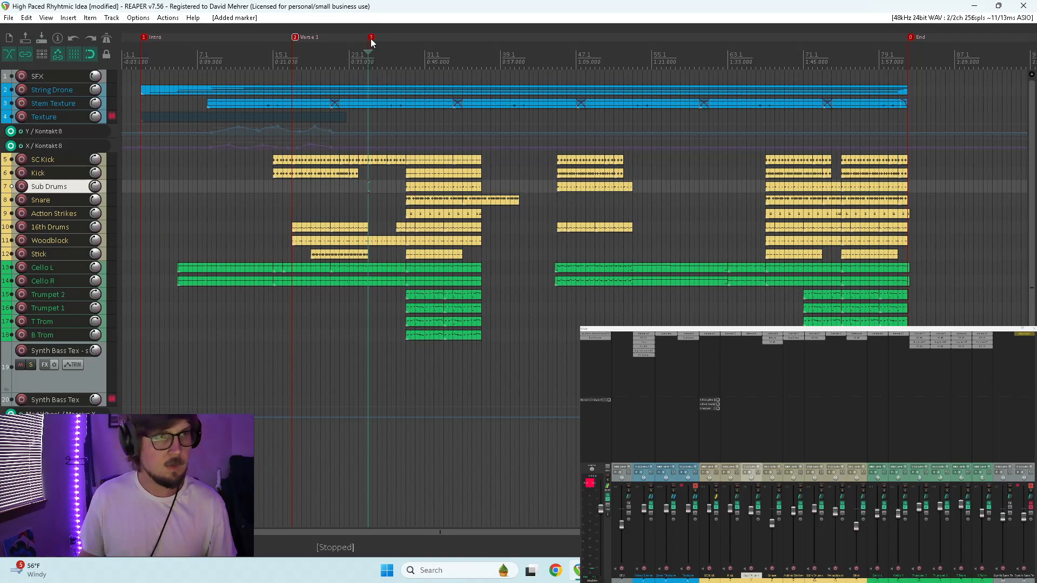
double_click(371, 37)
type("Dr")
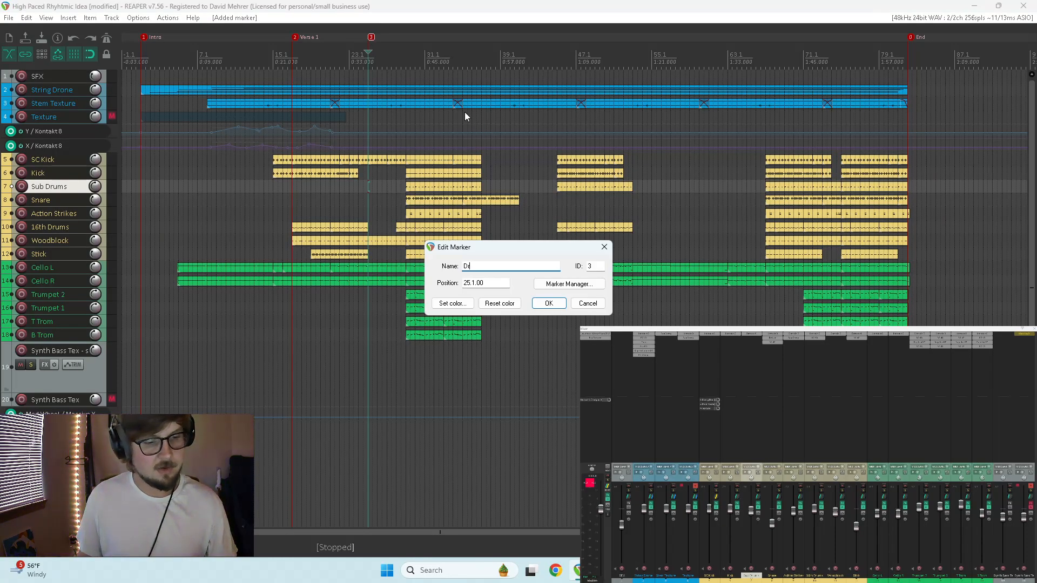
type("op 1")
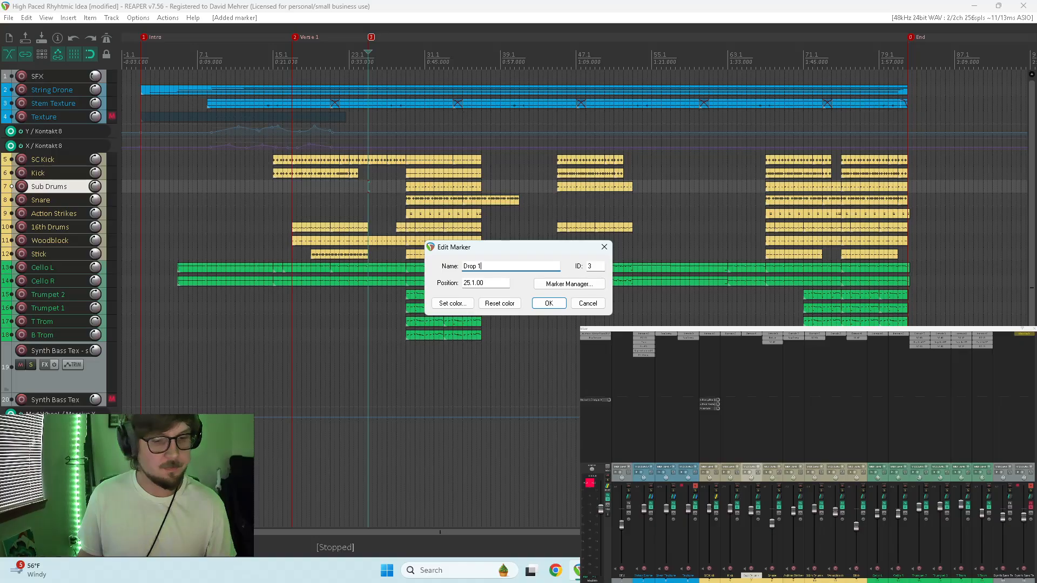
key("Return")
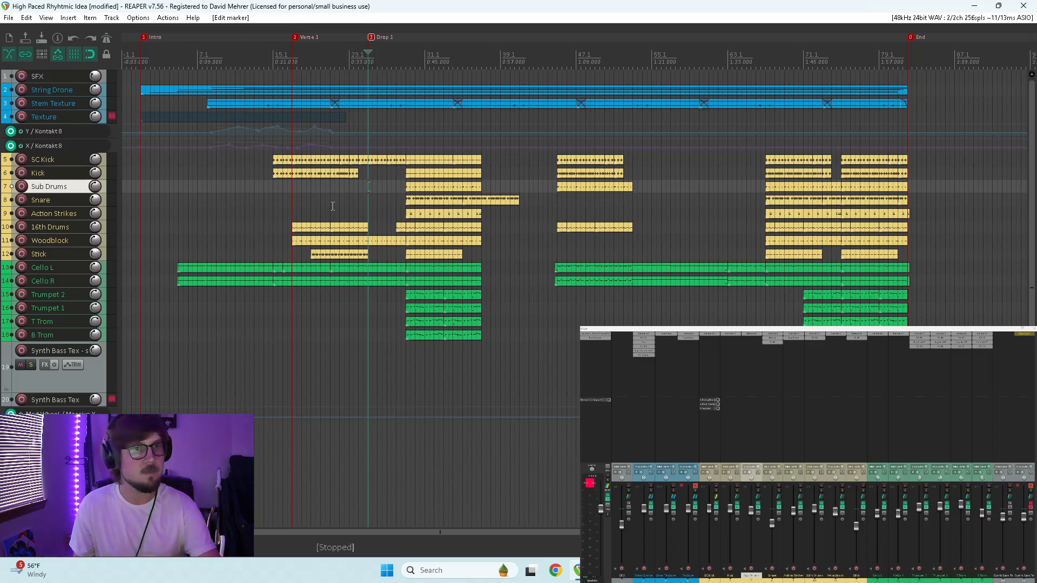
Play back from Drop 1 and add a marker named "Chorus" at bar 29, where the trumpets and trombones enter
key("space")
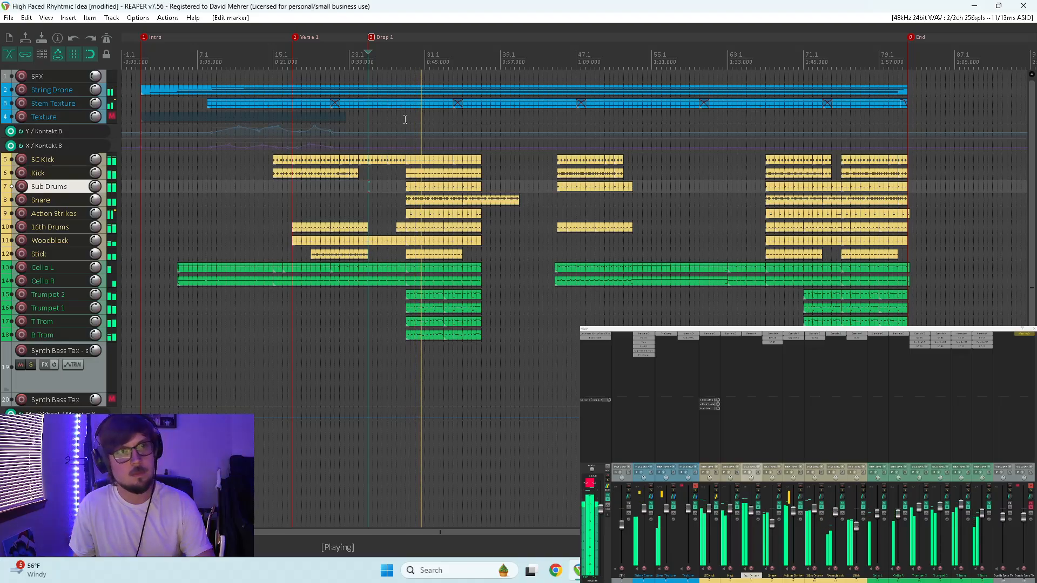
key("space")
left_click(405, 118)
key("m")
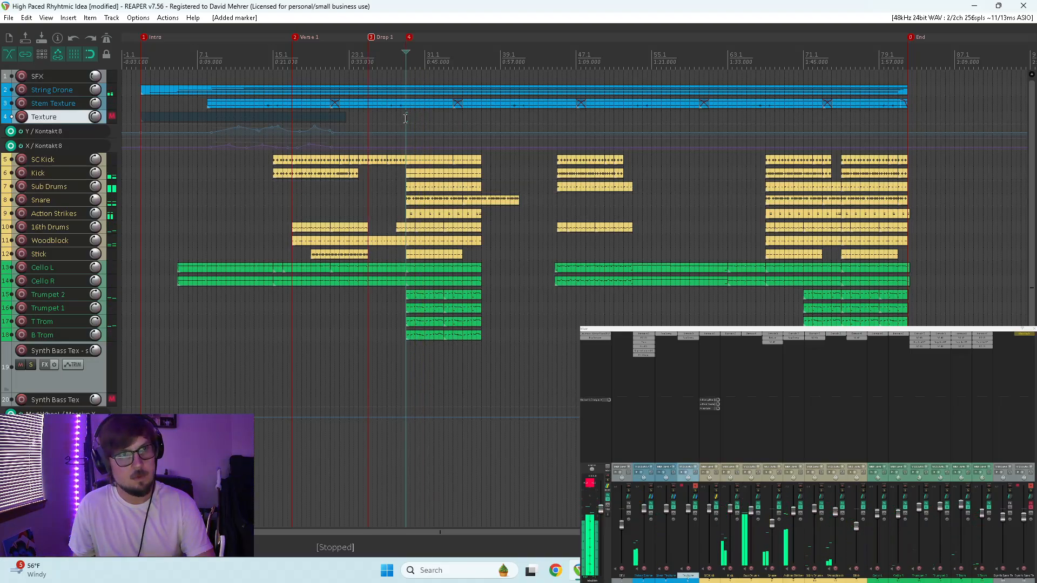
double_click(410, 38)
type("Ch")
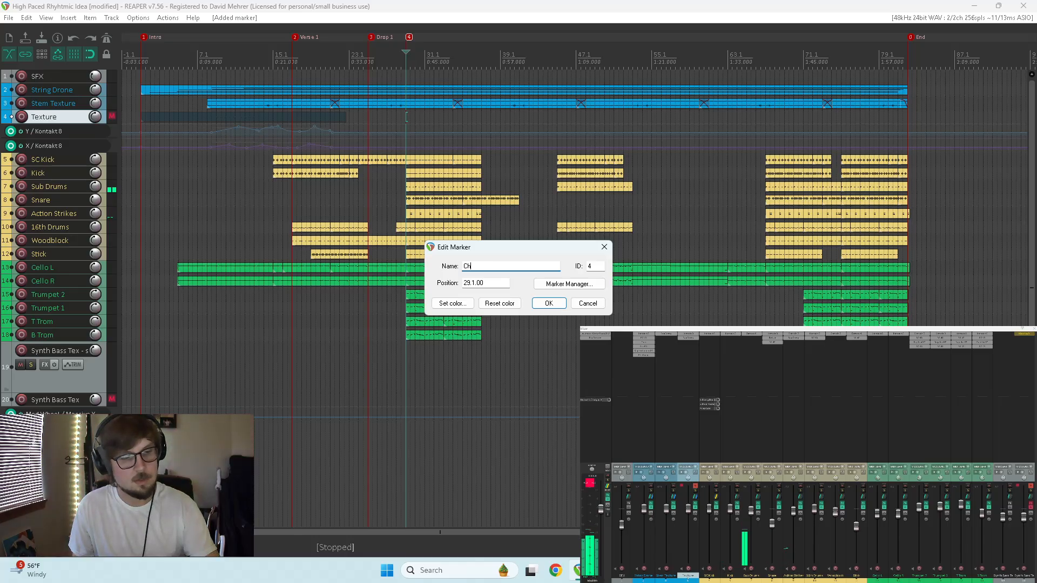
type("orus")
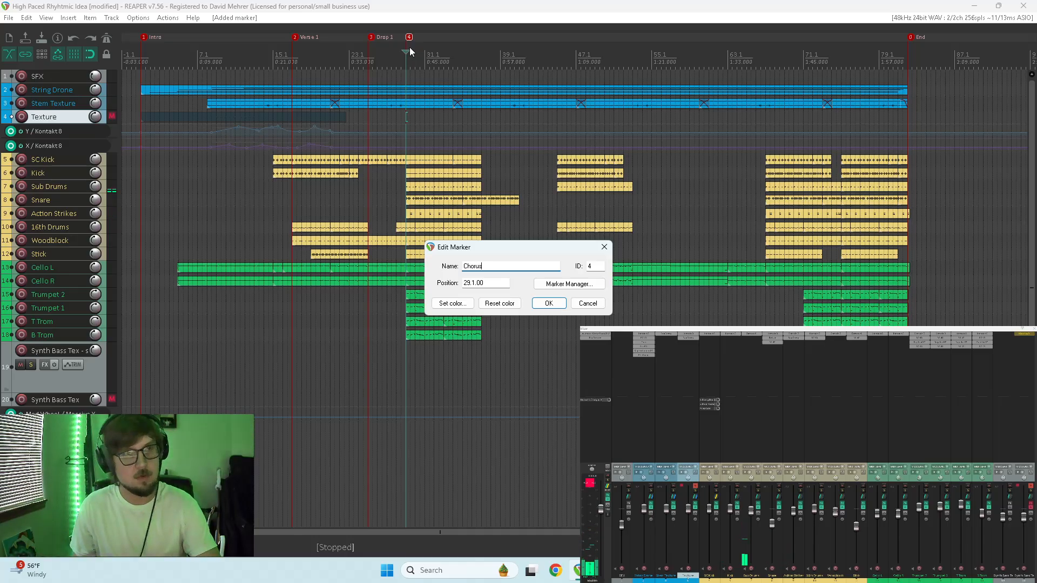
key("Return")
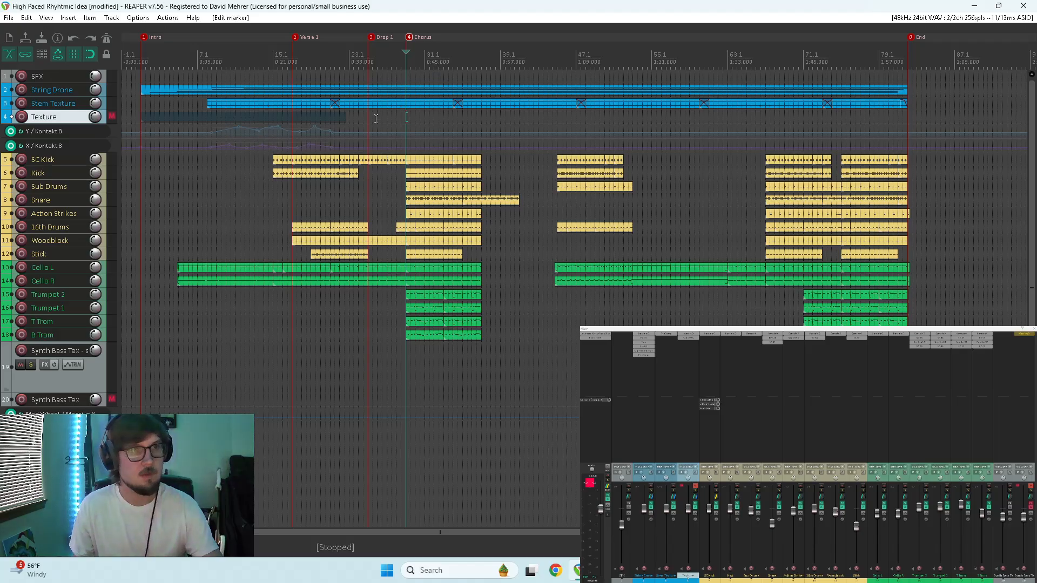
Play through the chorus and add a marker named "Drop 2" at bar 37, where the brass parts end
scroll(427, 111, "up", 3)
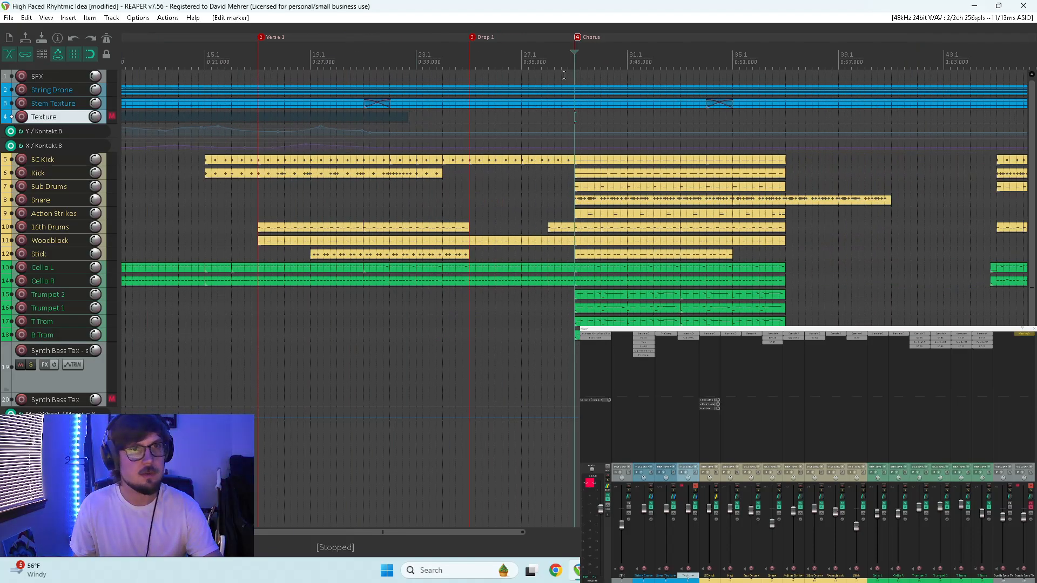
scroll(564, 74, "up", 3)
scroll(608, 68, "down", 5)
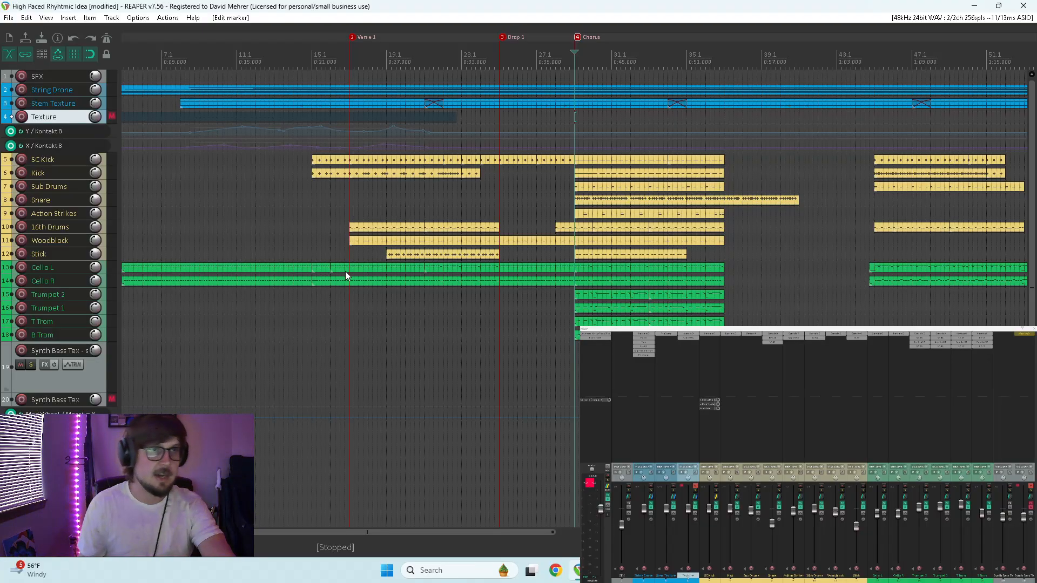
scroll(347, 273, "down", 4)
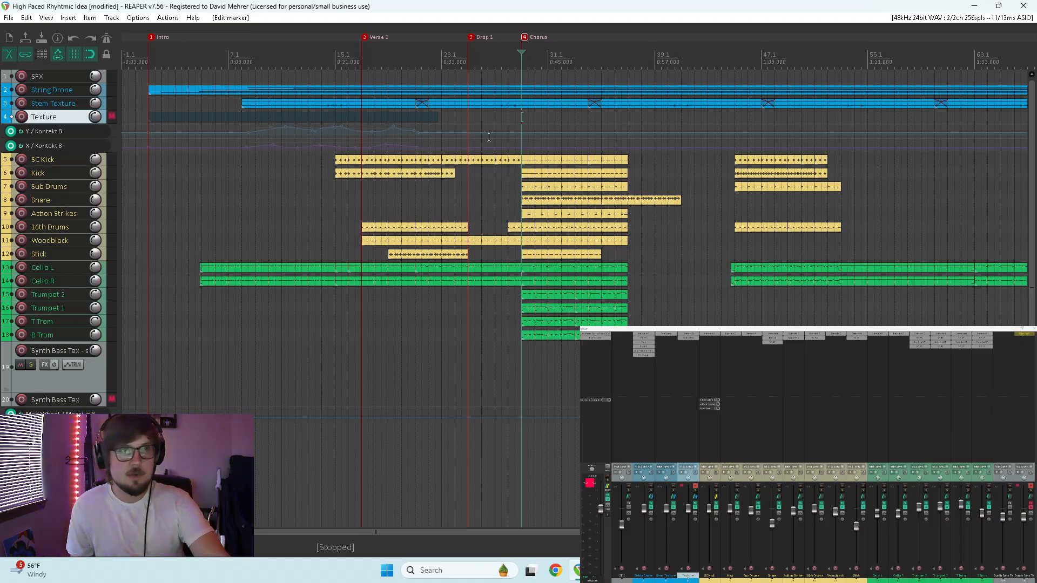
key("space")
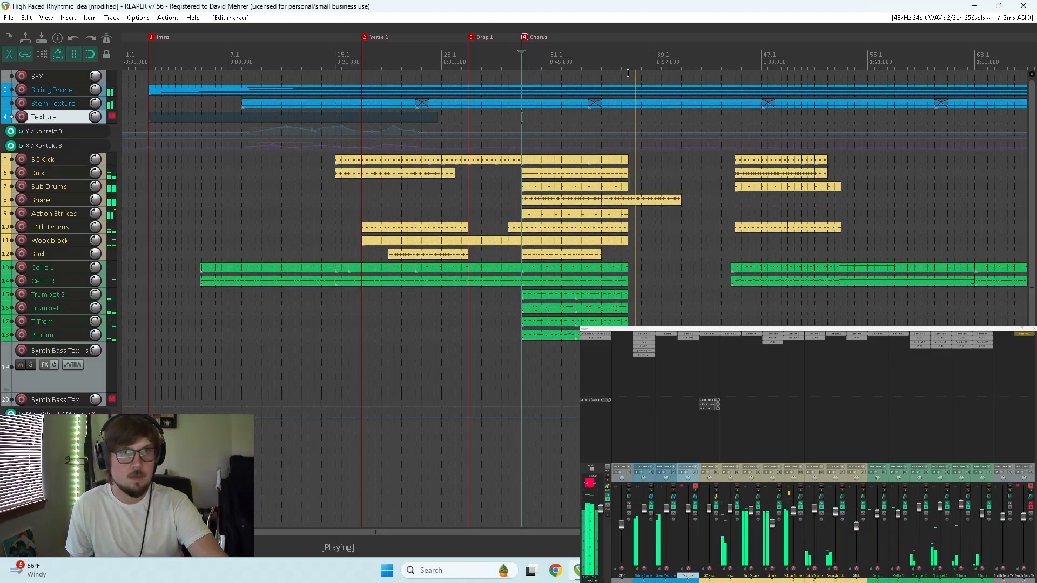
left_click(628, 72)
key("space")
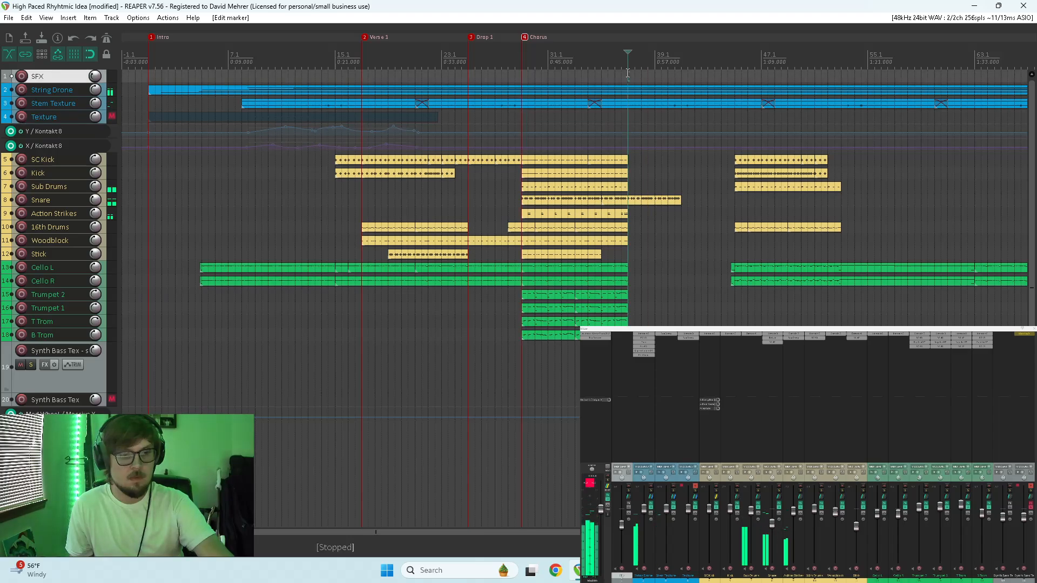
double_click(631, 38)
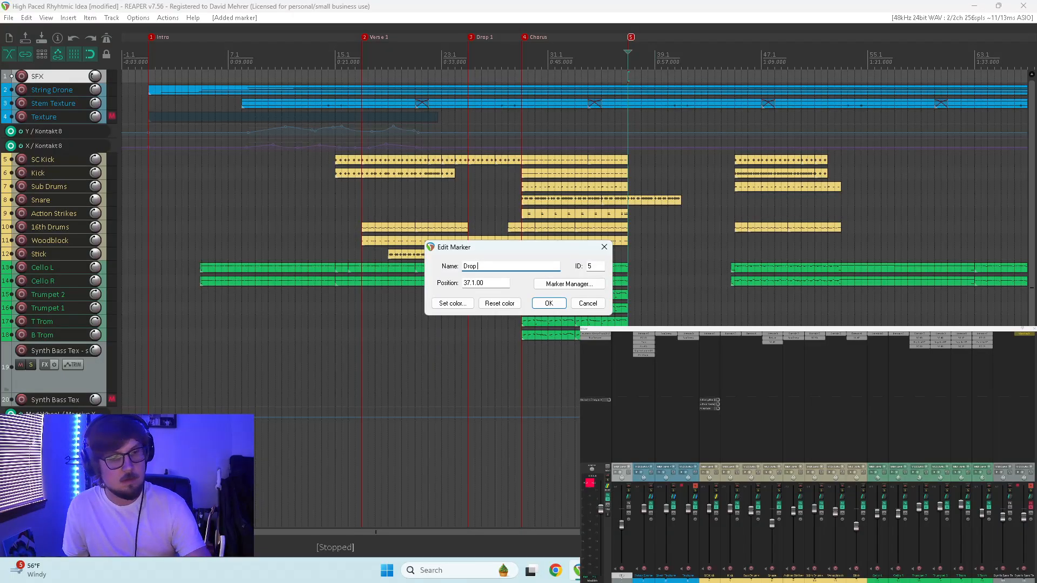
type("Drop 2")
key("Return")
Listen through Drop 2 and add a marker named "Verse 2" at bar 45, where the drums and cellos re-enter
key("space")
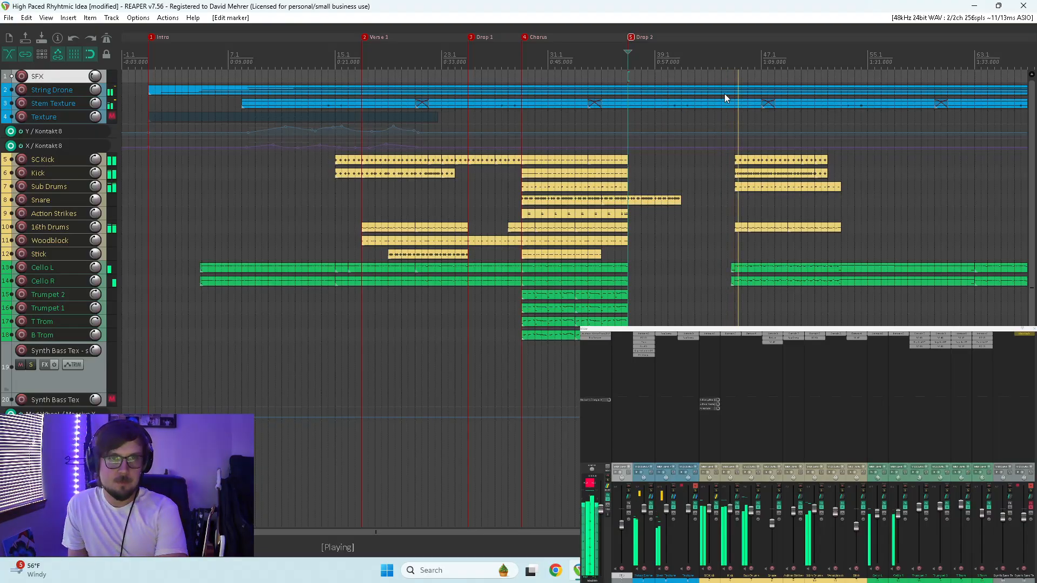
key("space")
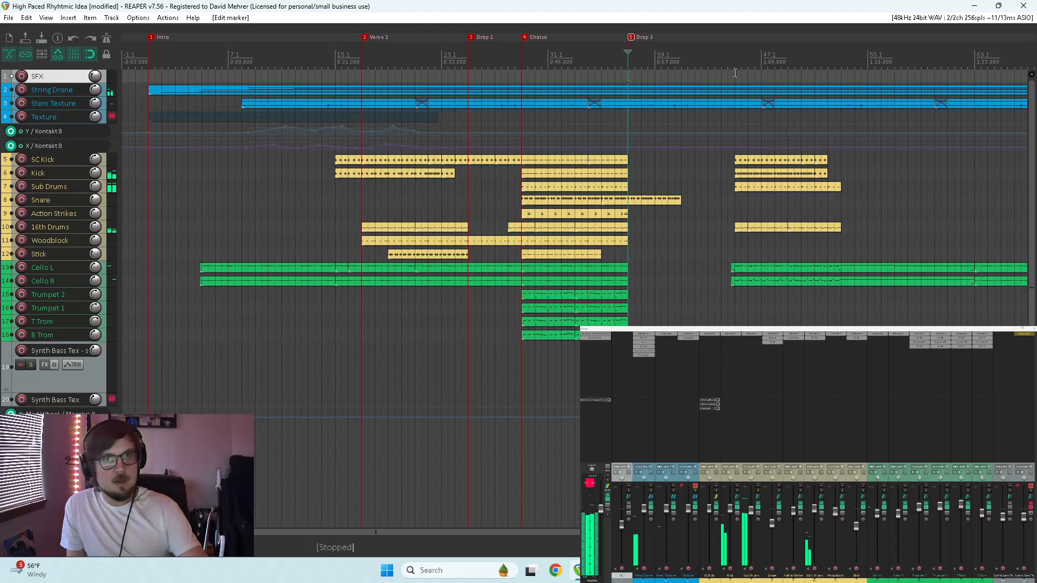
left_click(734, 73)
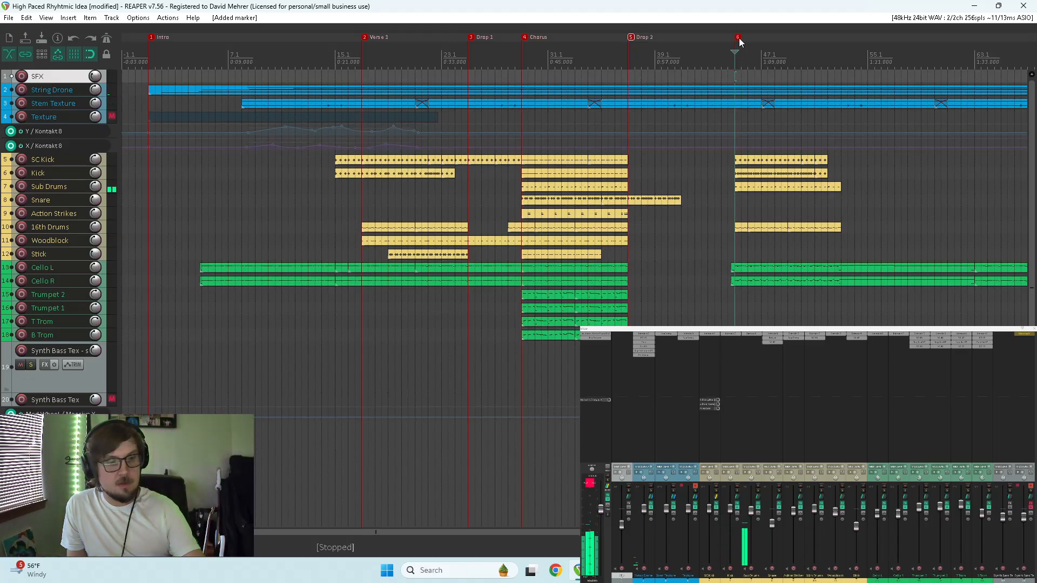
double_click(738, 38)
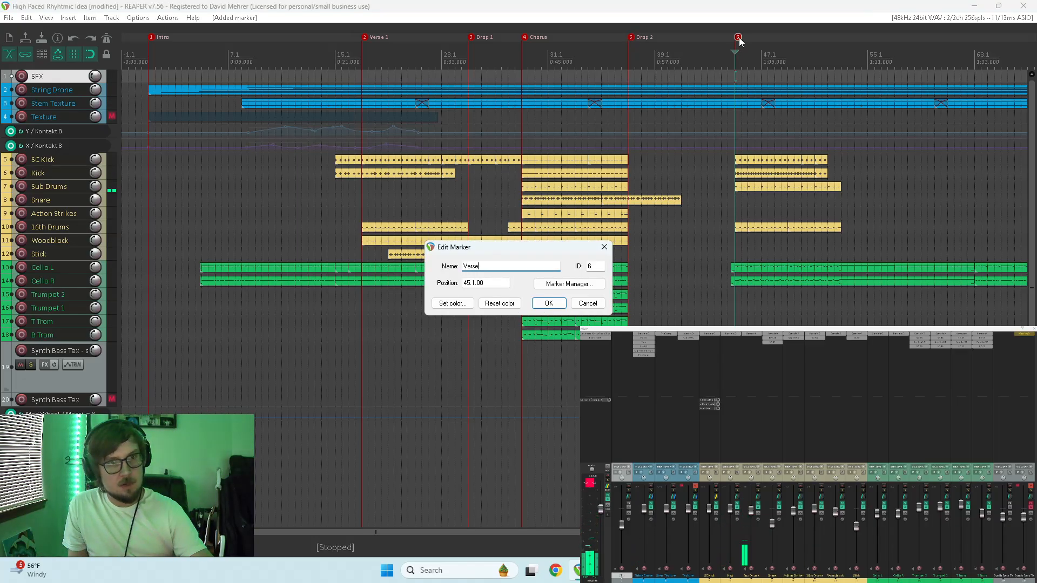
key("Return")
Listen to the arrangement from Verse 2, from about bar 23 and from bar 63 to compare the remaining sections
key("space")
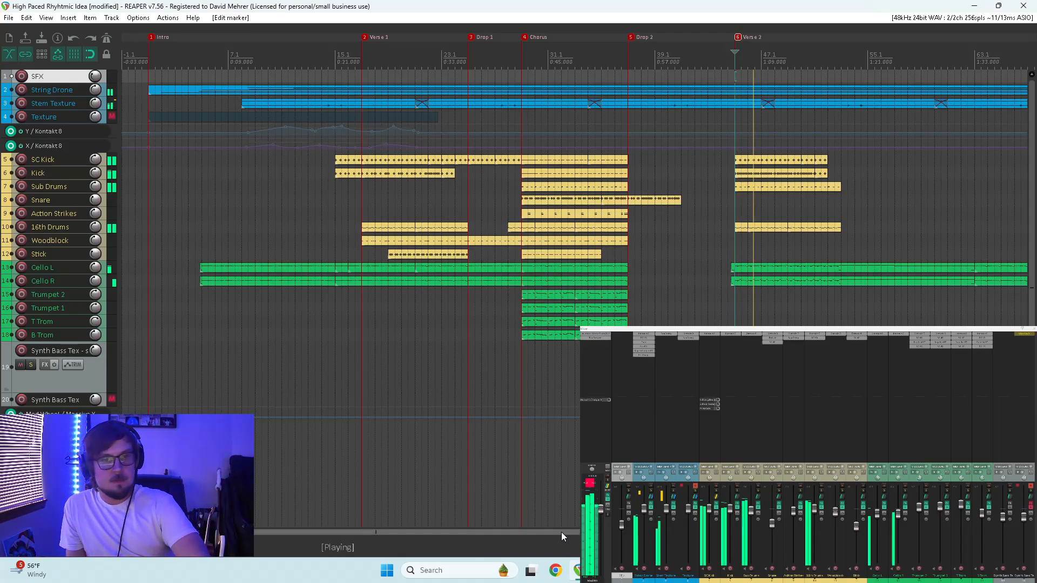
left_click_drag(562, 533, 670, 533)
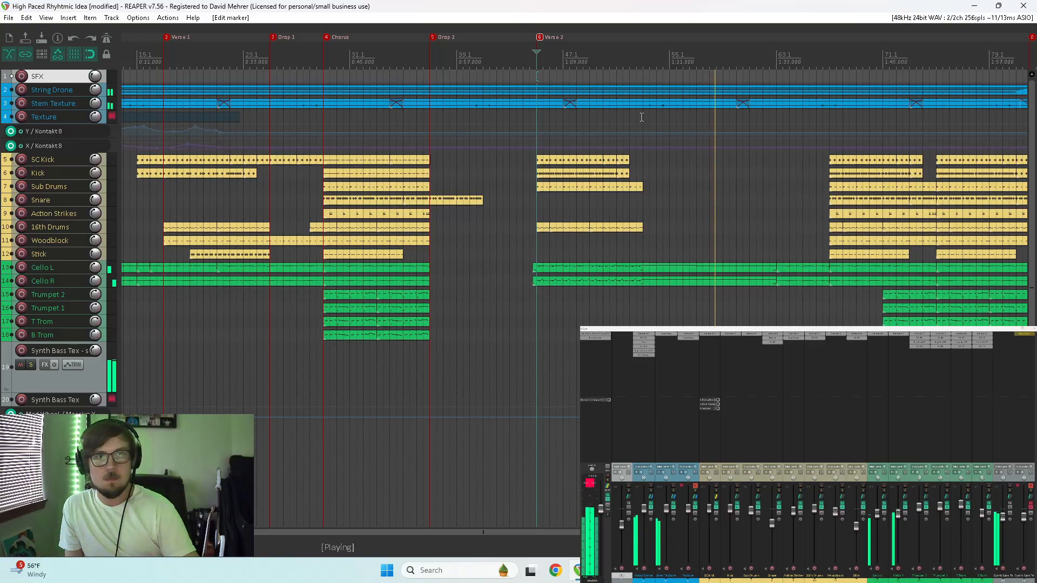
key("space")
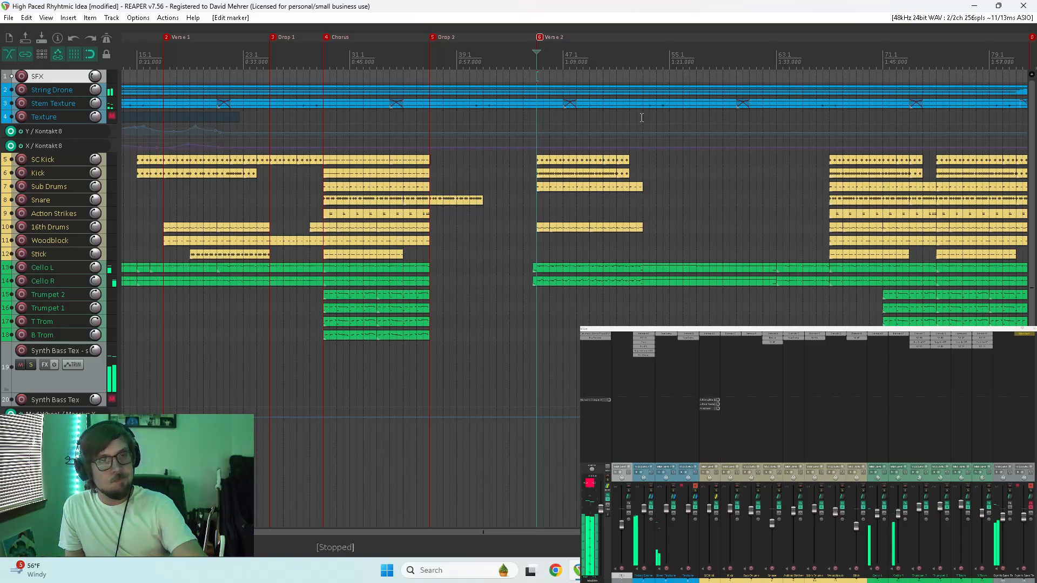
left_click(642, 117)
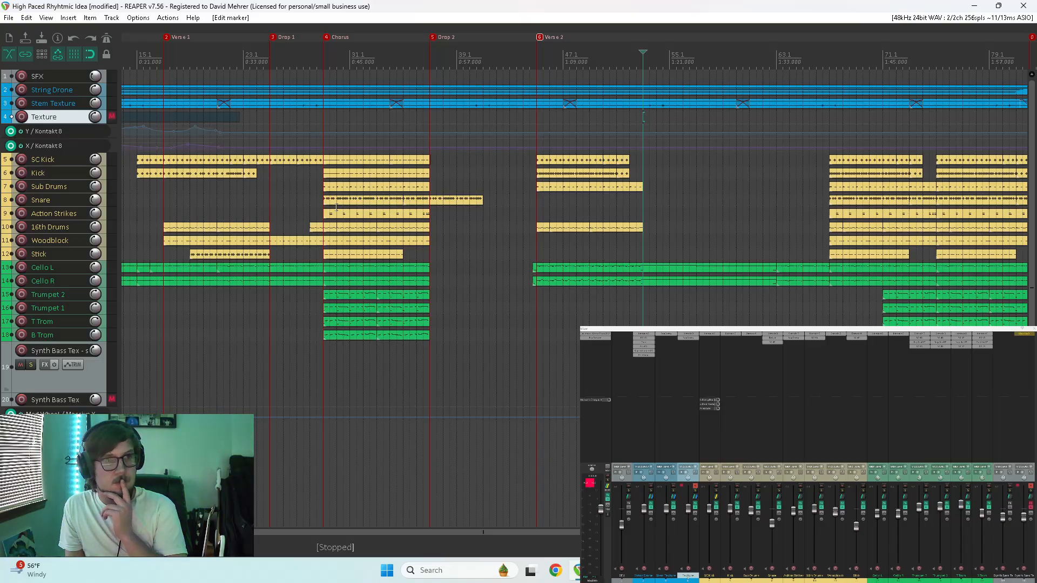
left_click(251, 198)
key("space")
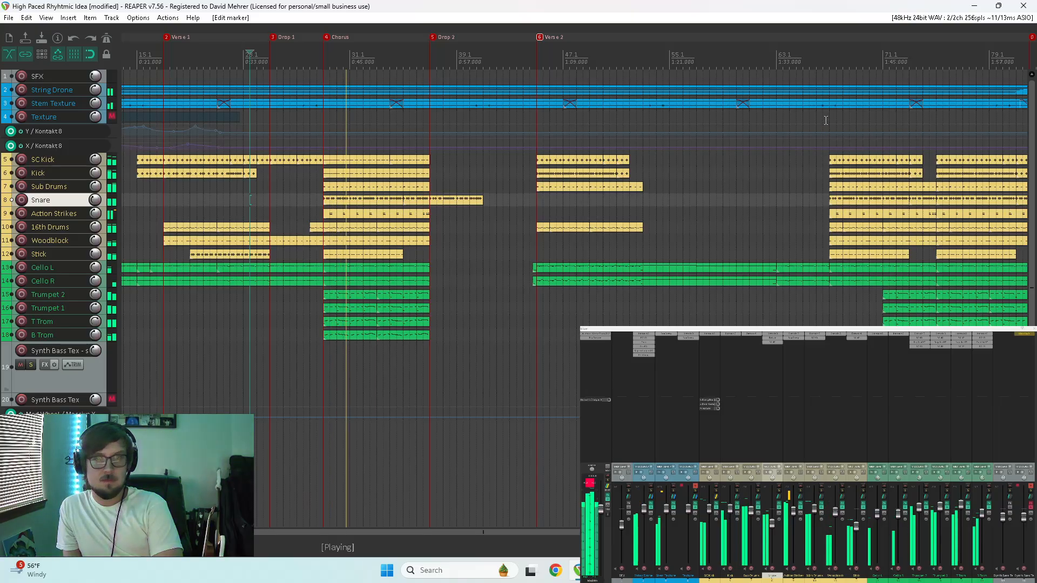
left_click(776, 117)
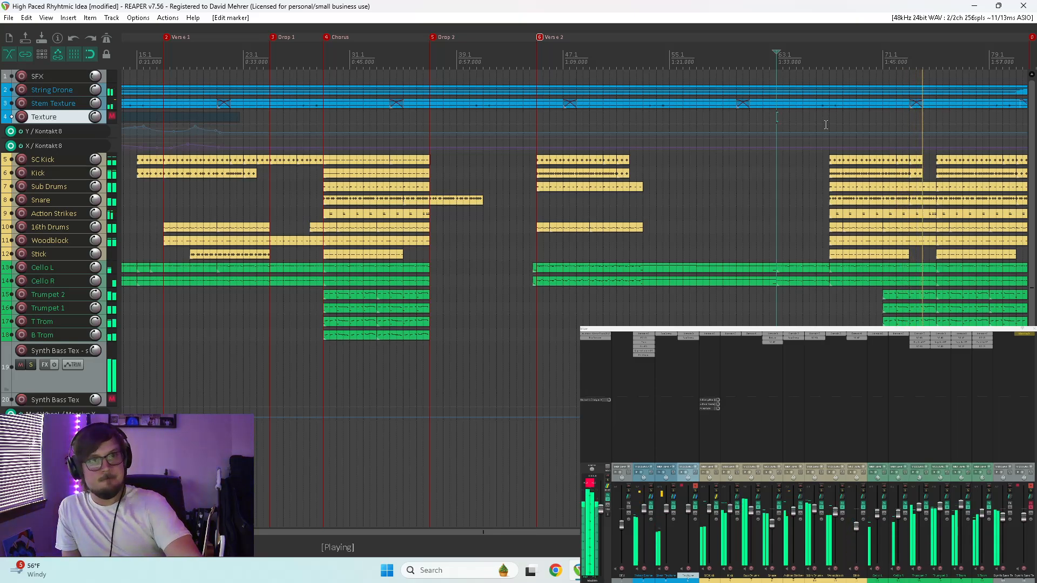
key("space")
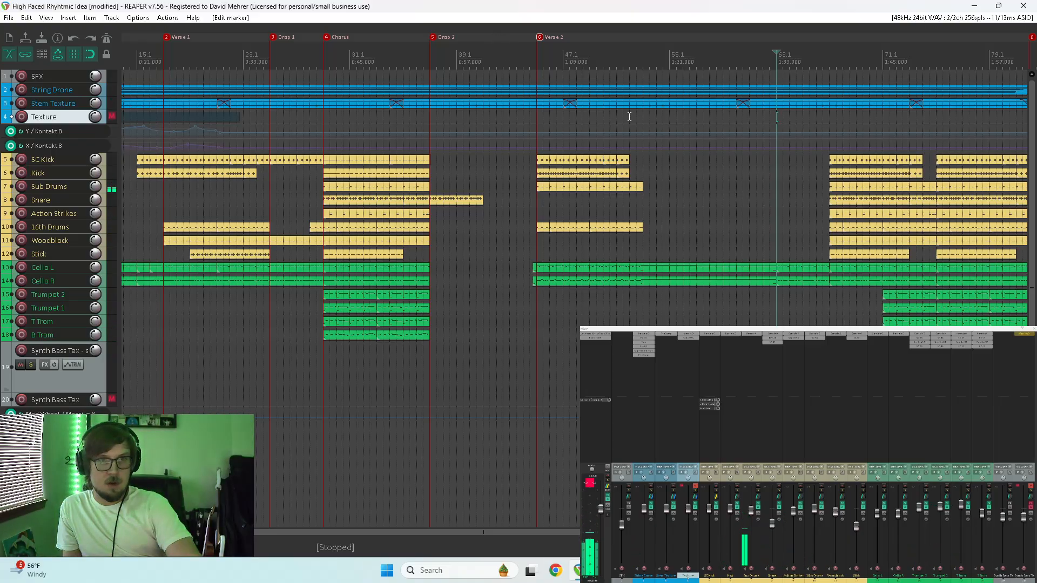
Add a marker named "Bridge" at bar 53, where the Sub Drums and 16th Drums end
left_click(630, 117)
left_click(643, 116)
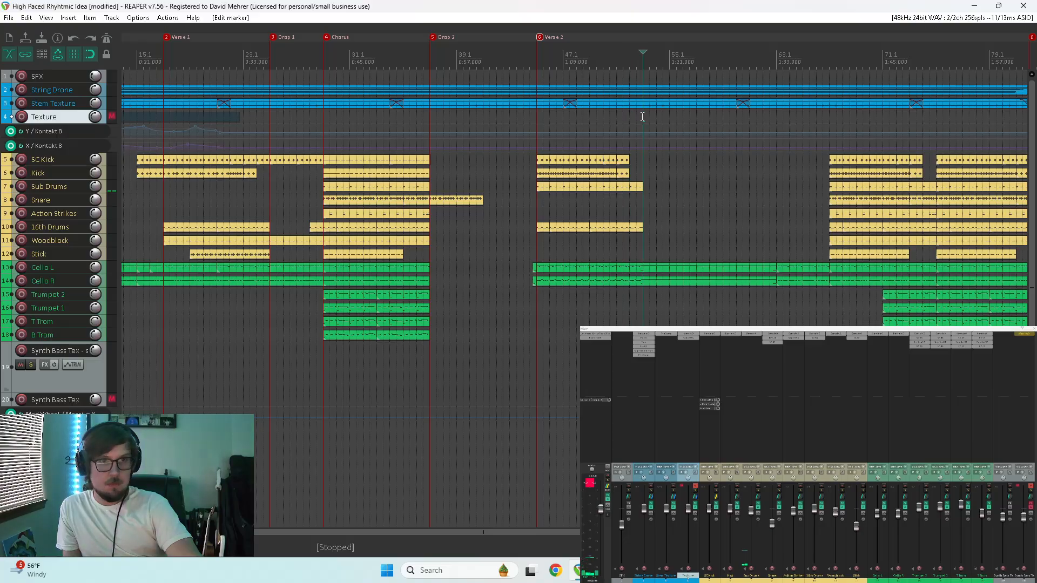
key("m")
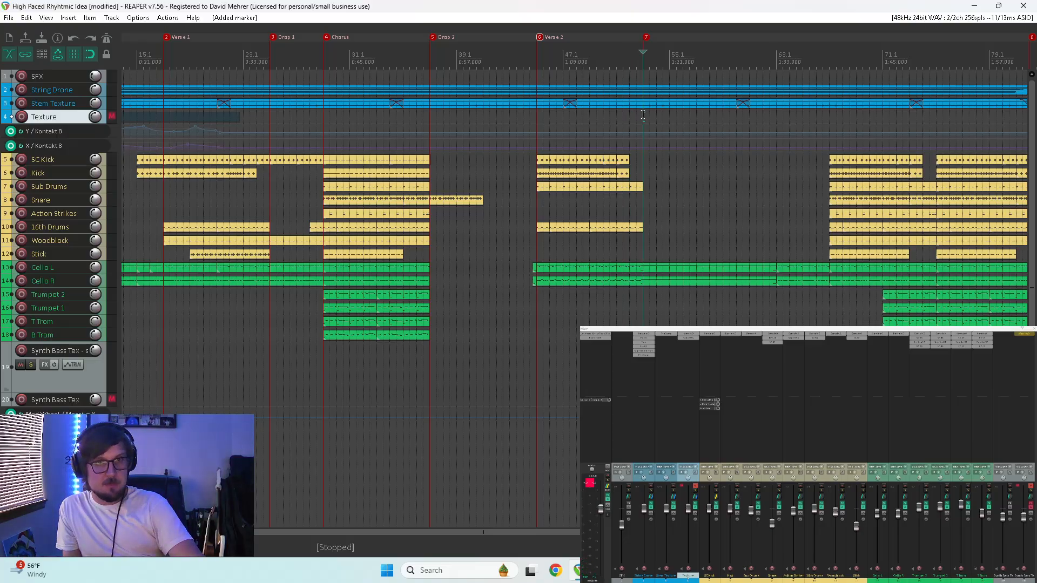
double_click(647, 39)
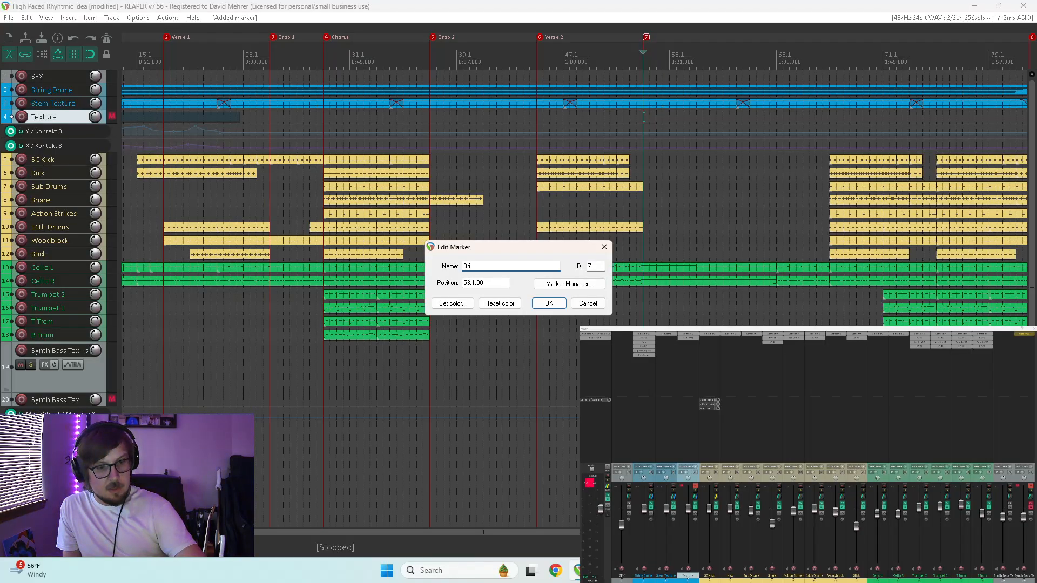
left_click(544, 305)
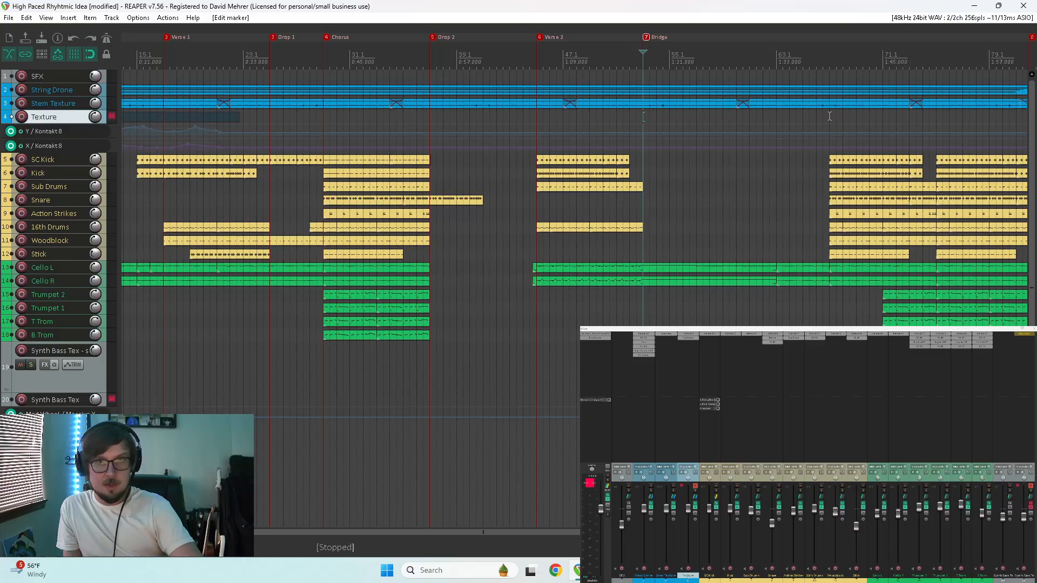
Play back from bar 63 and add a marker named "Verse 3" at that bar
left_click(783, 119)
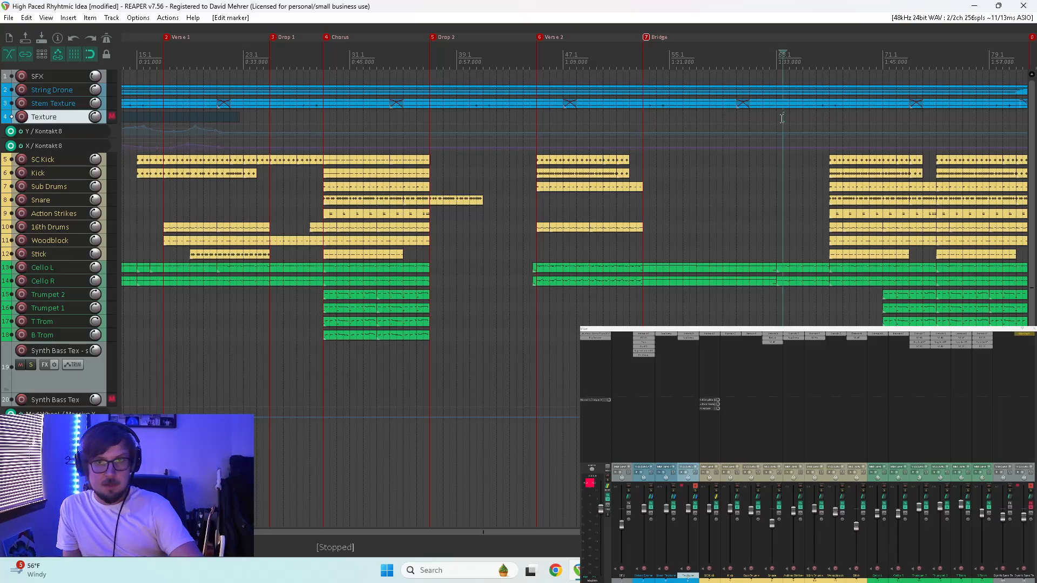
left_click(777, 117)
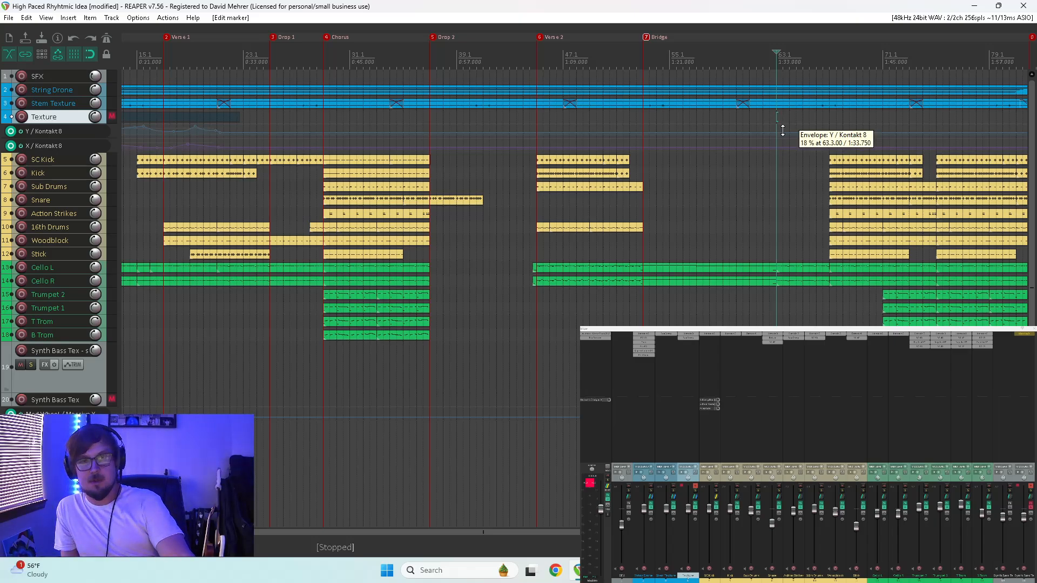
key("space")
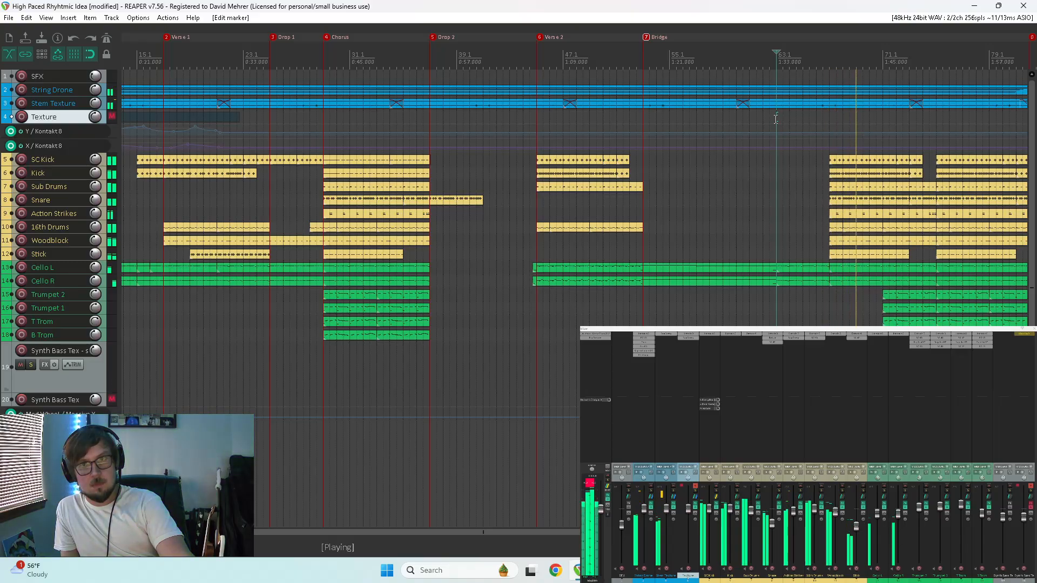
key("space")
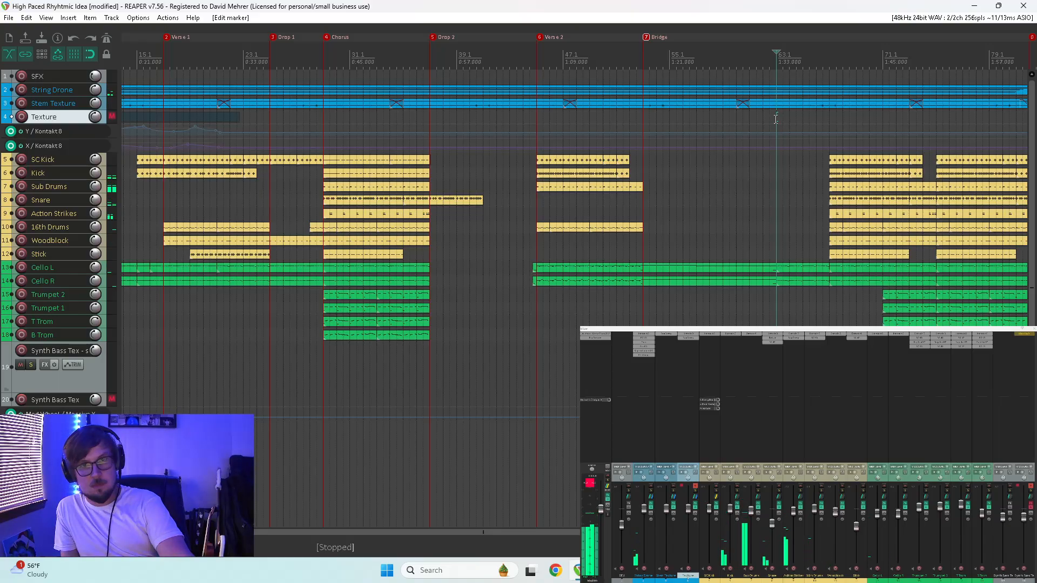
key("m")
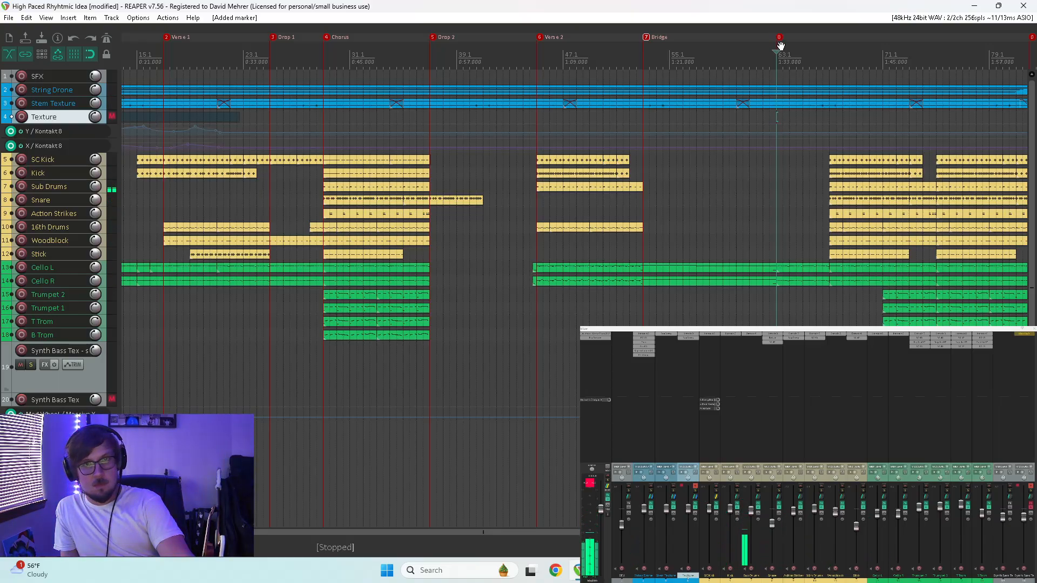
double_click(781, 39)
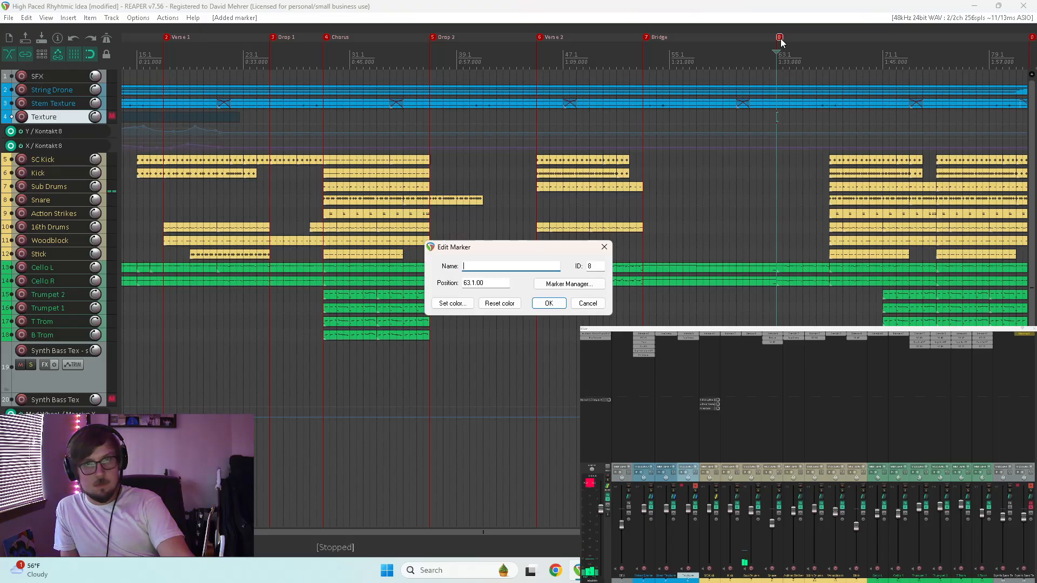
type("Verse")
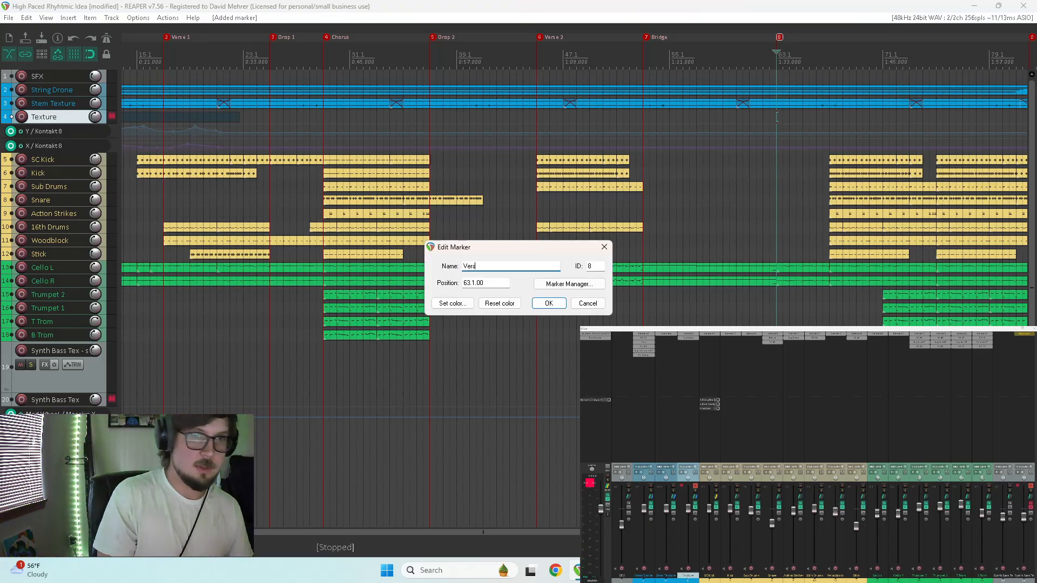
key("Return")
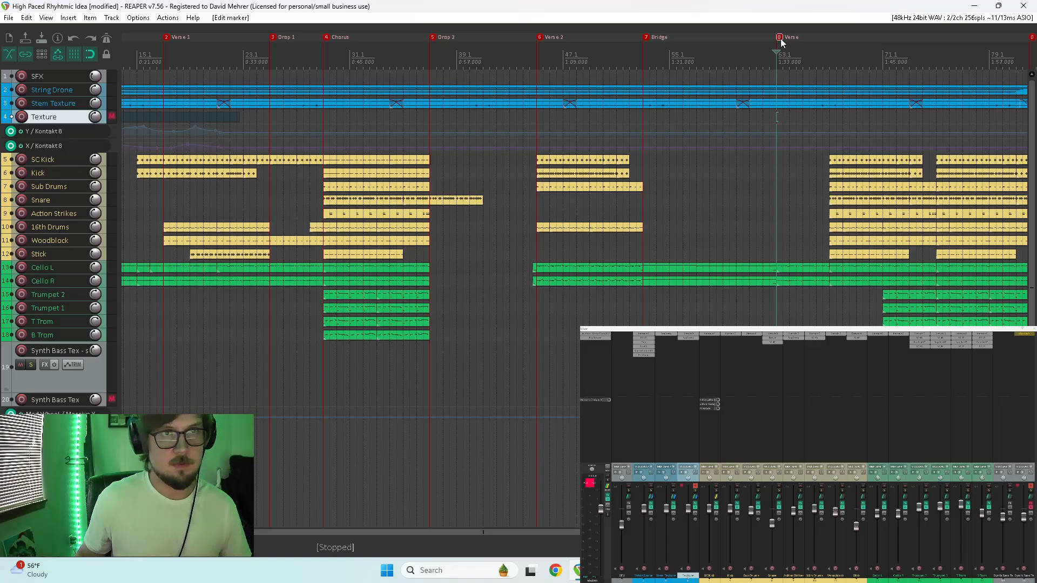
double_click(780, 38)
key("End")
type("3")
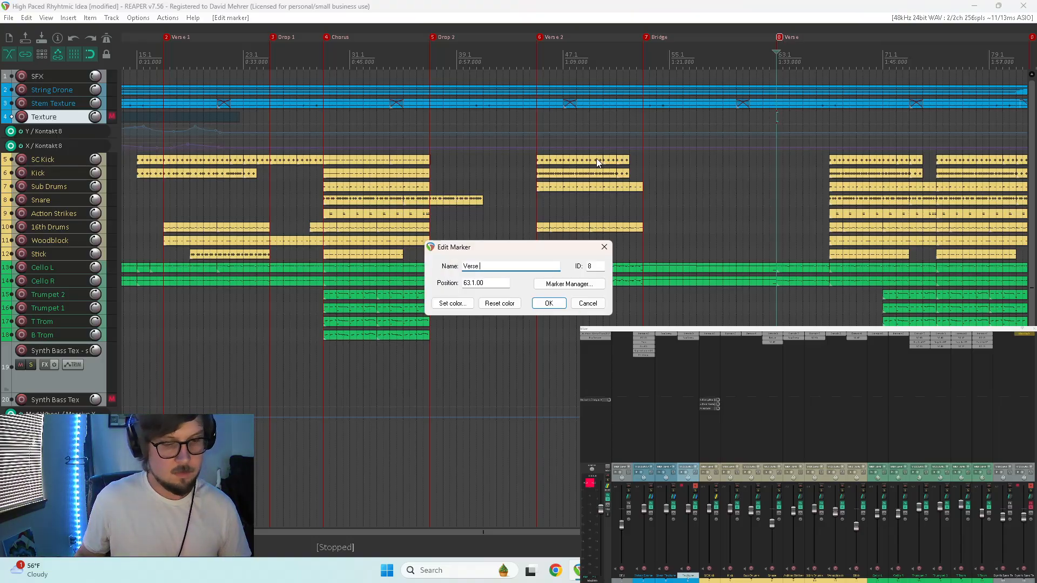
key("Return")
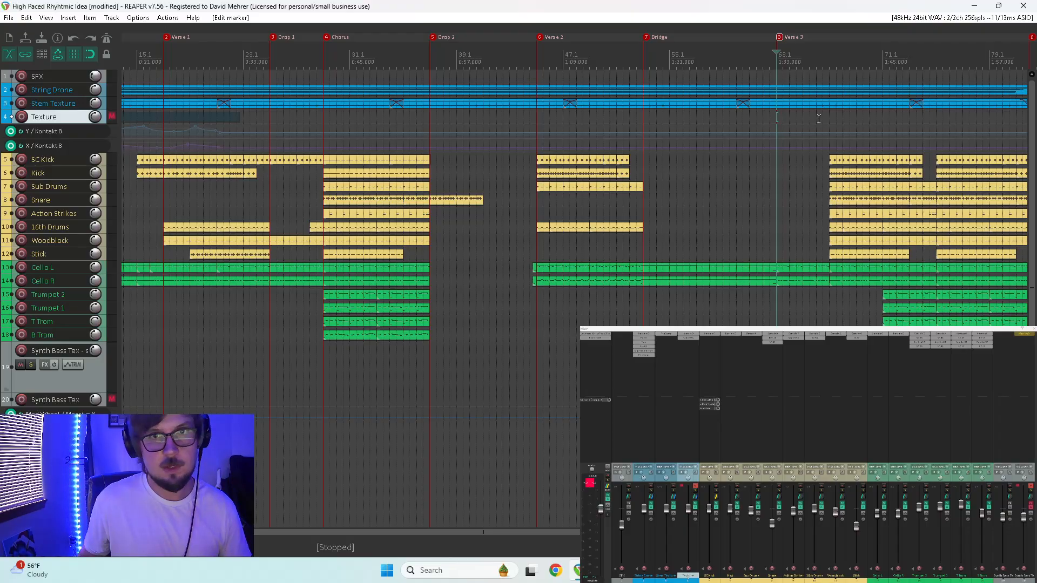
Add a marker named "Double Chorus" at bar 71, where the trumpets and trombones re-enter
left_click(885, 115)
key("m")
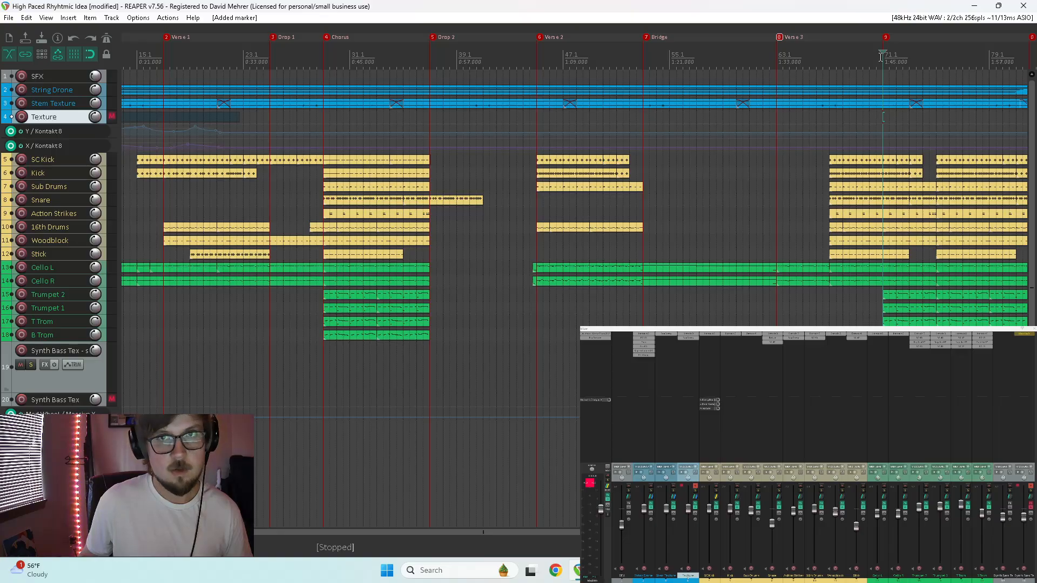
double_click(887, 38)
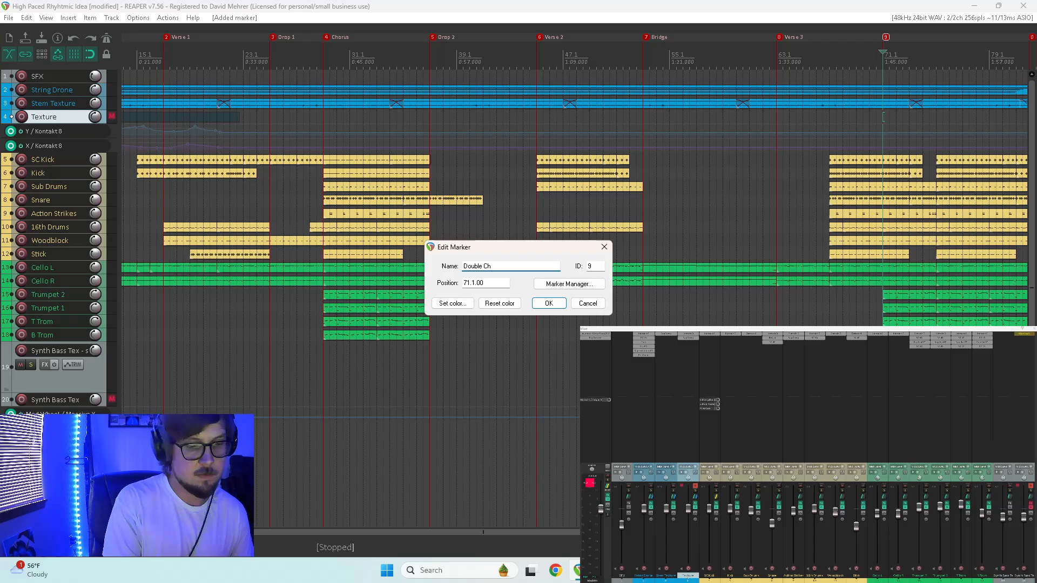
type("Double Chorus")
key("Return")
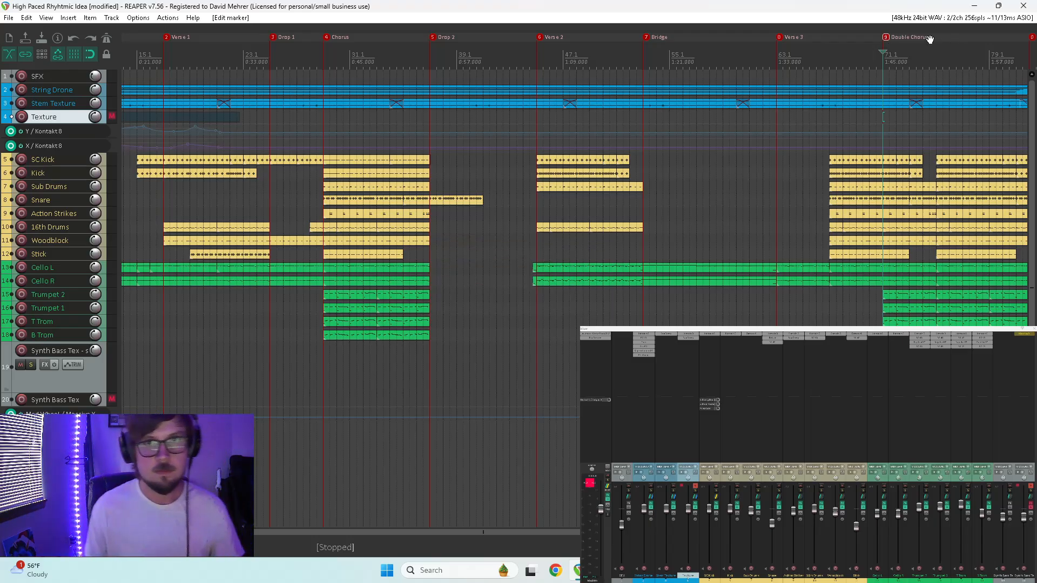
Listen to the start of the Double Chorus and to its last bars before the End marker
scroll(712, 132, "down", 2)
key("space")
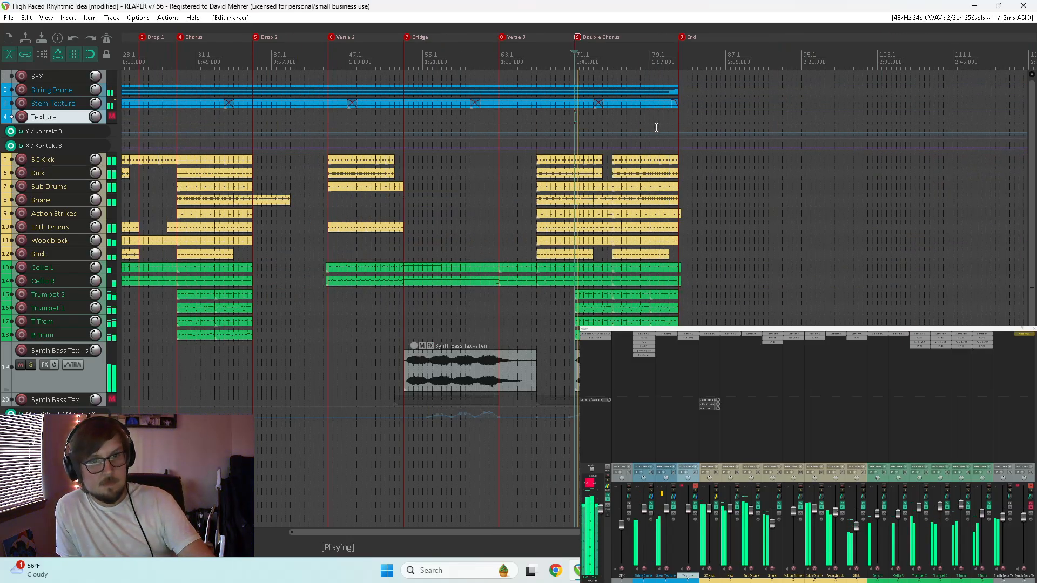
scroll(683, 135, "up", 2)
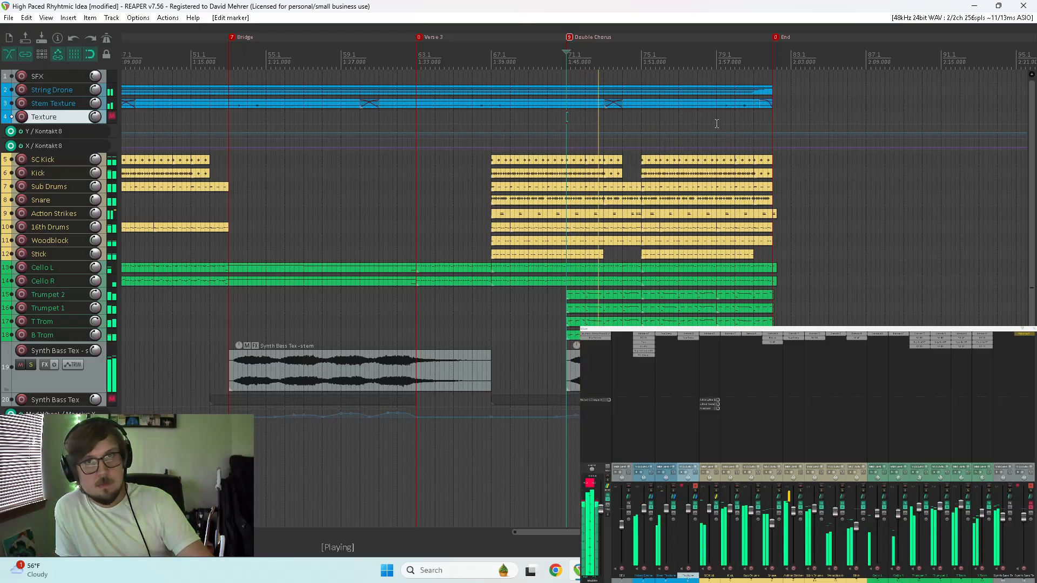
left_click(745, 131)
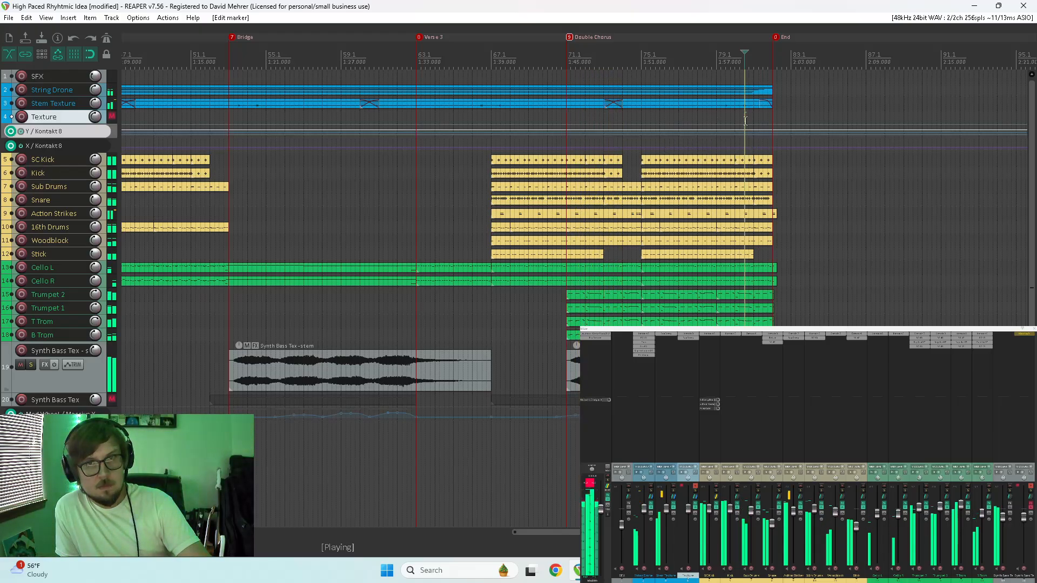
Change the End marker at bar 82 to ID 10, rename it "Outro/Stinger", and play back from it
double_click(777, 38)
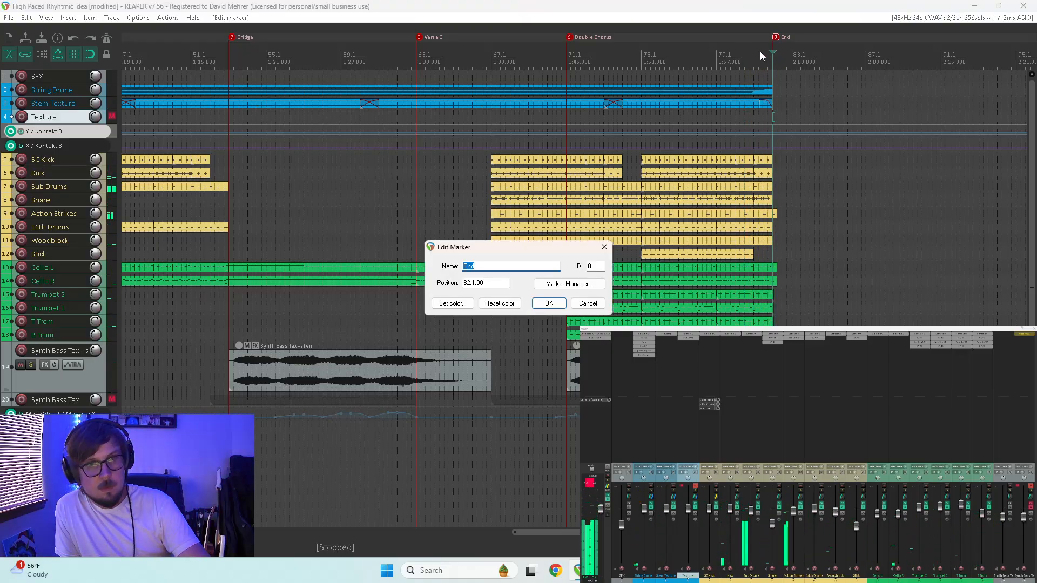
double_click(591, 267)
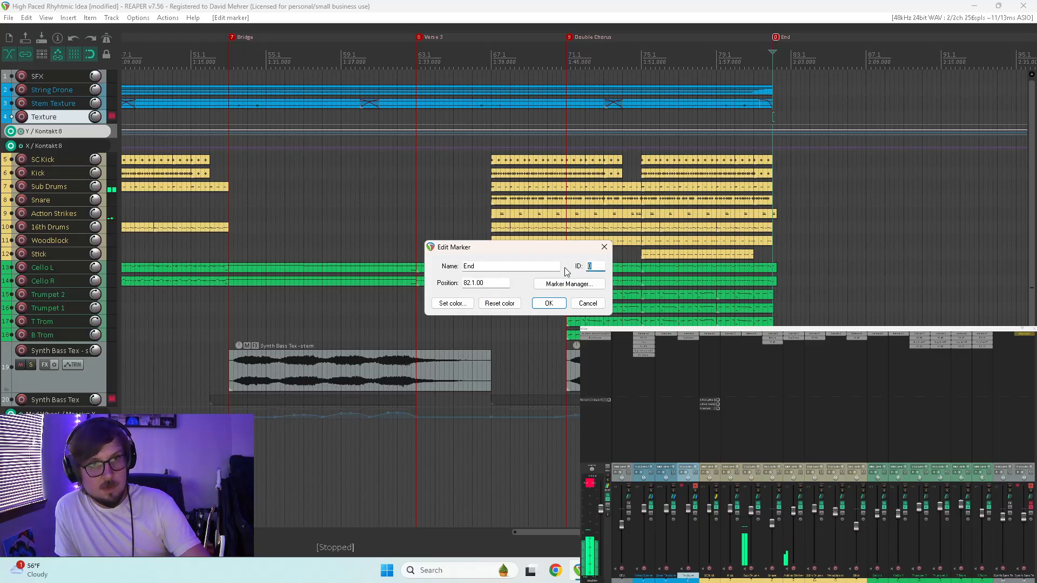
type("10")
key("shift+Tab")
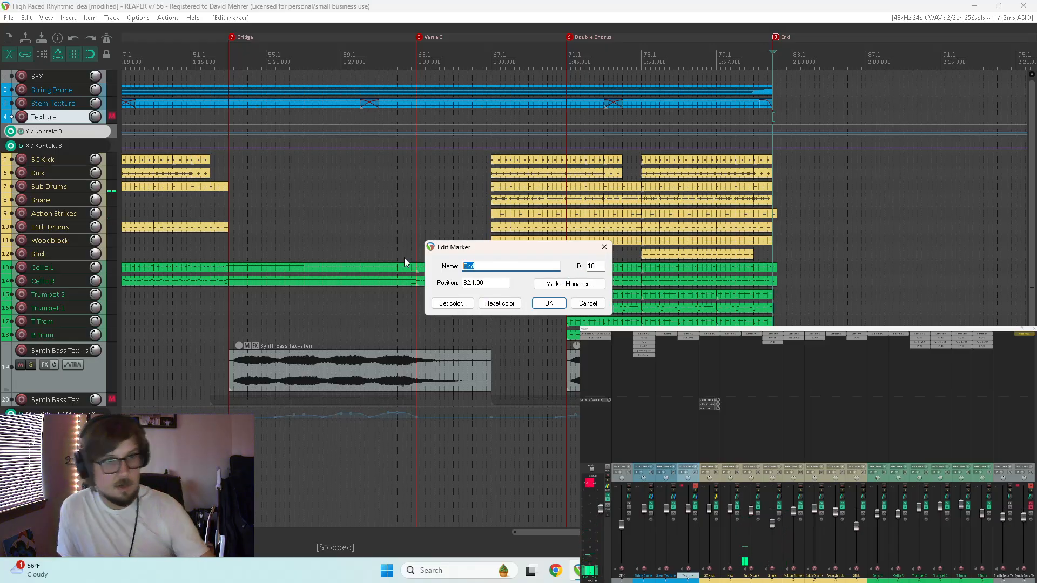
type("Ou")
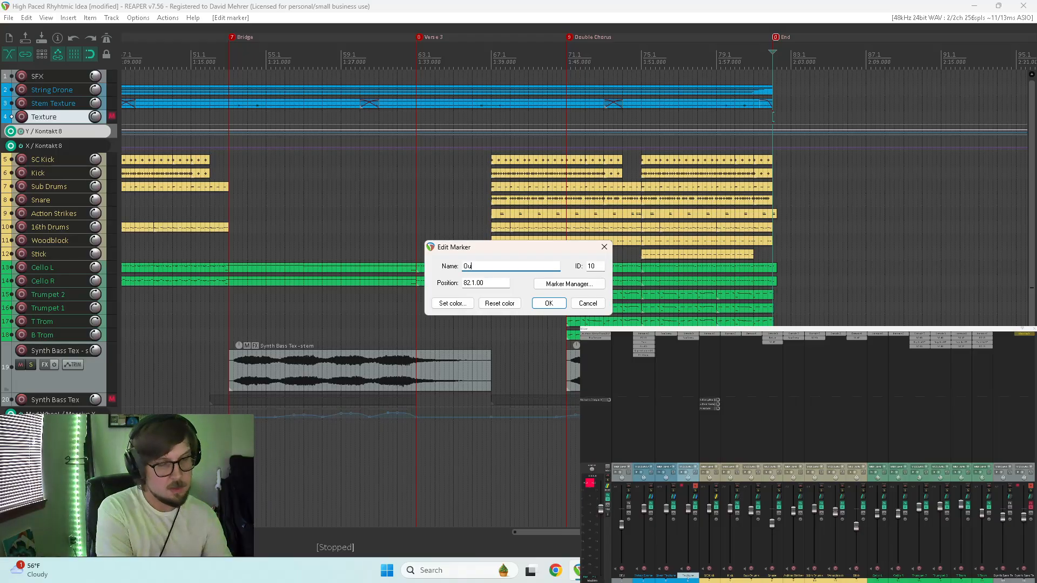
type("tro")
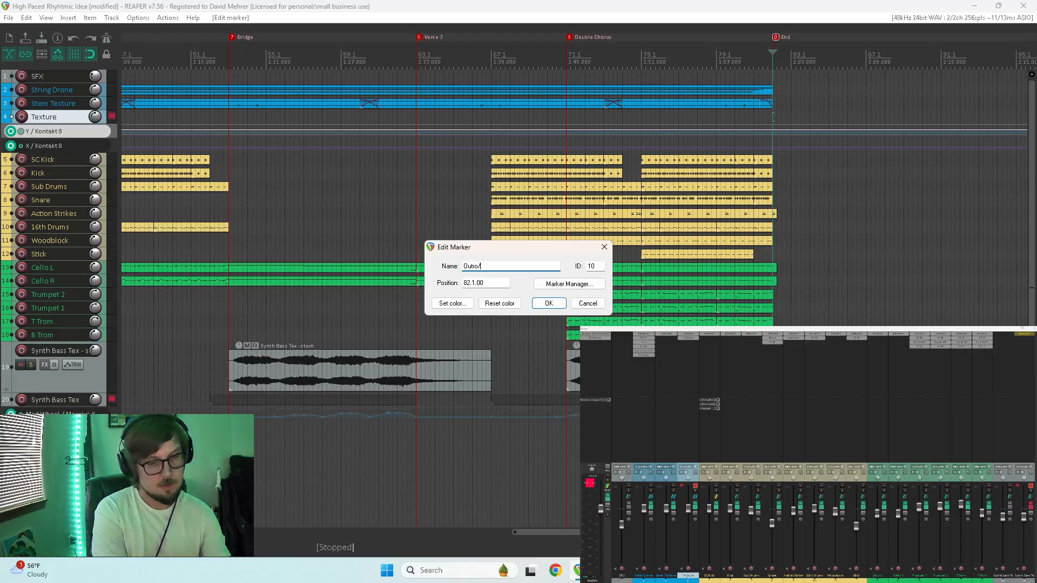
type("/Stinger")
key("Return")
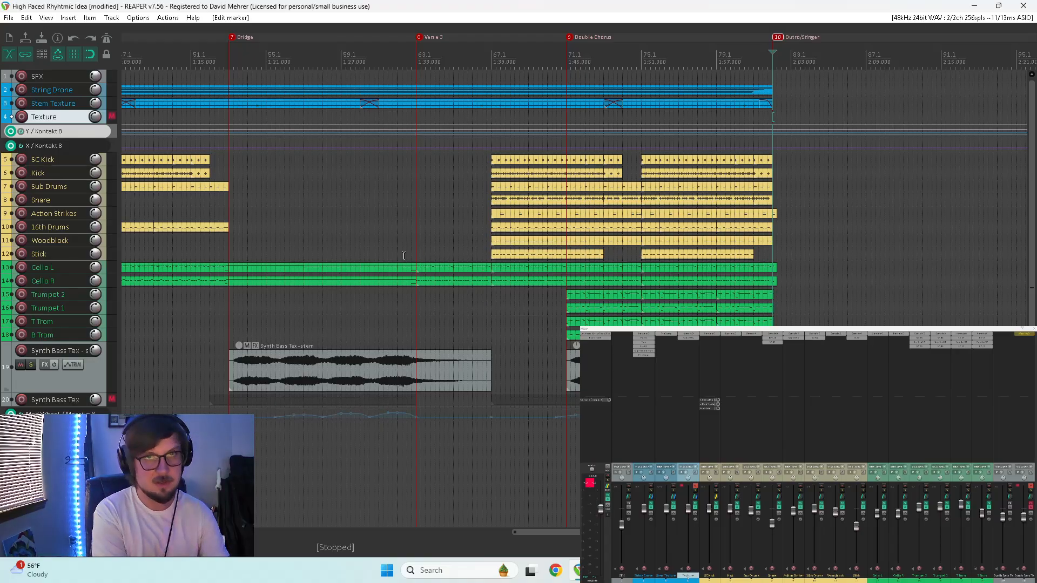
key("space")
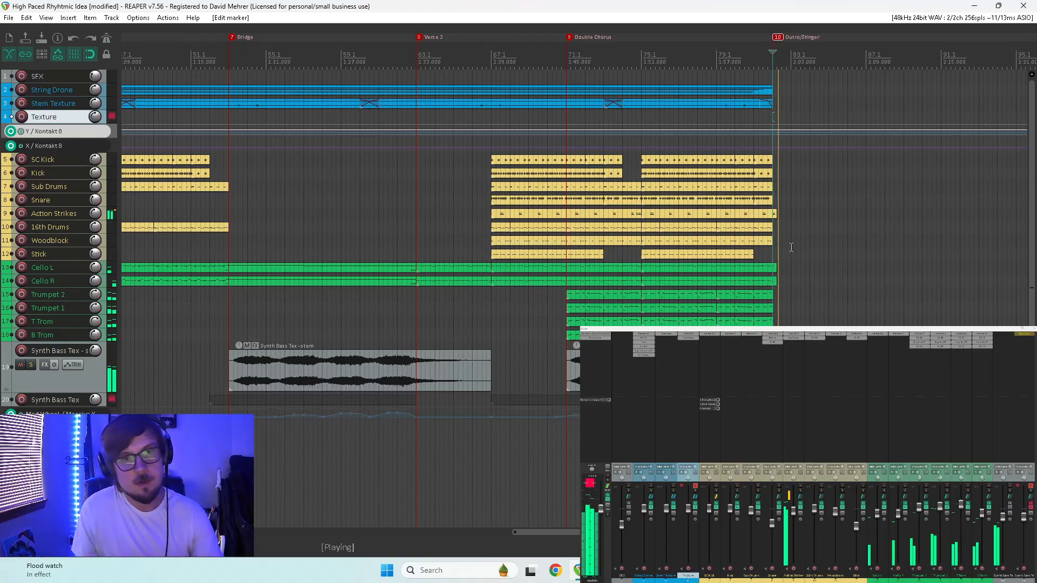
key("space")
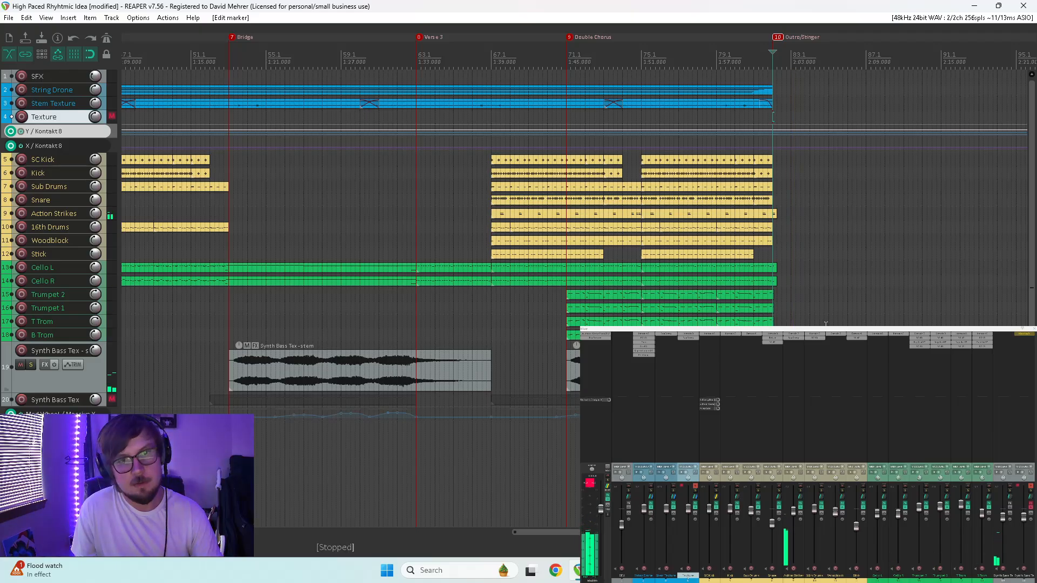
left_click(829, 321)
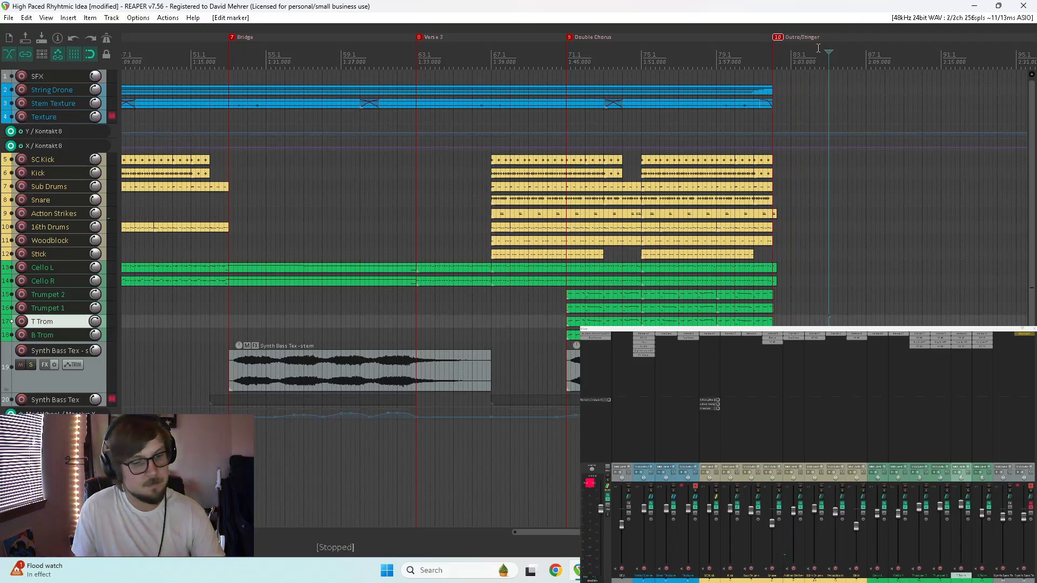
key("m")
double_click(835, 38)
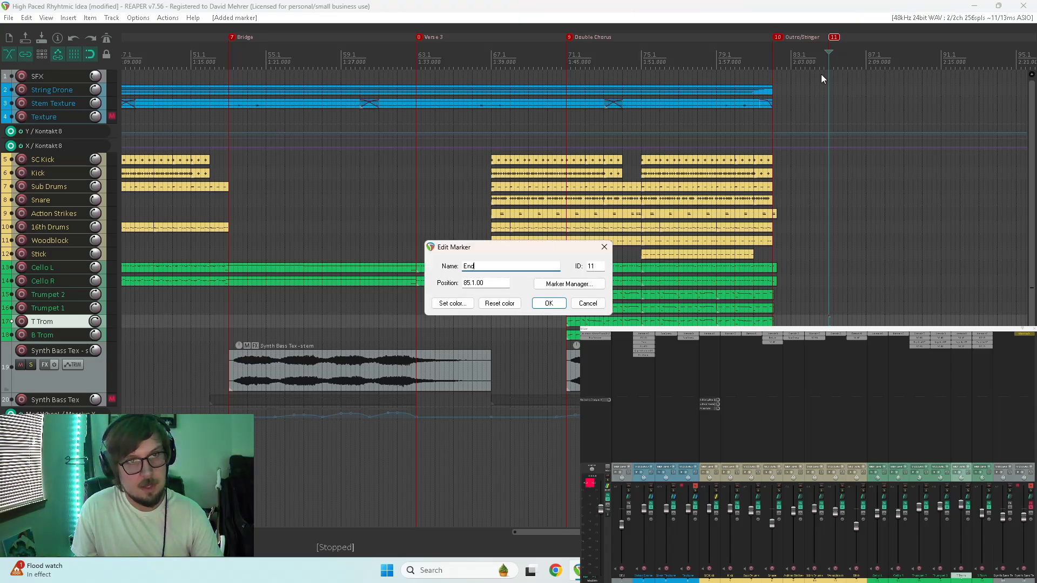
type("End")
left_click(581, 306)
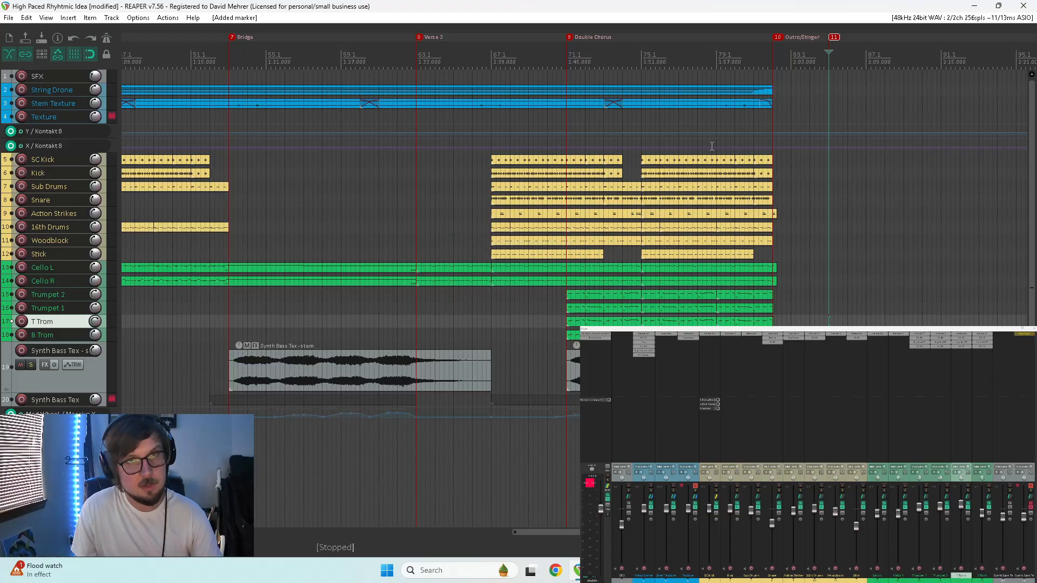
left_click(835, 37, "alt")
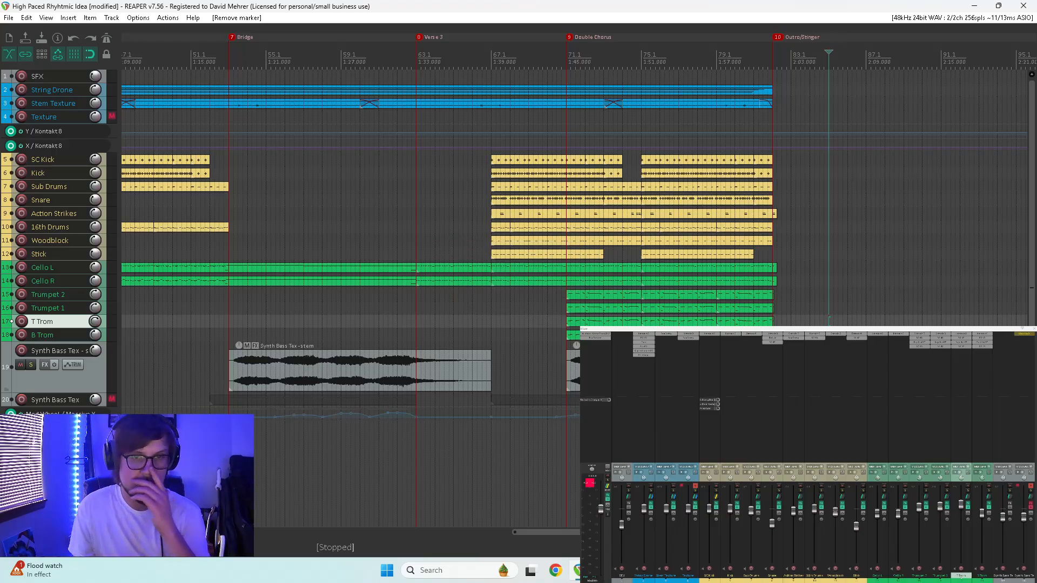
Resize the second Synth Bass Tex stem item to end at bar 85 and bring the whole arrangement into view
left_click_drag(829, 370, 774, 367)
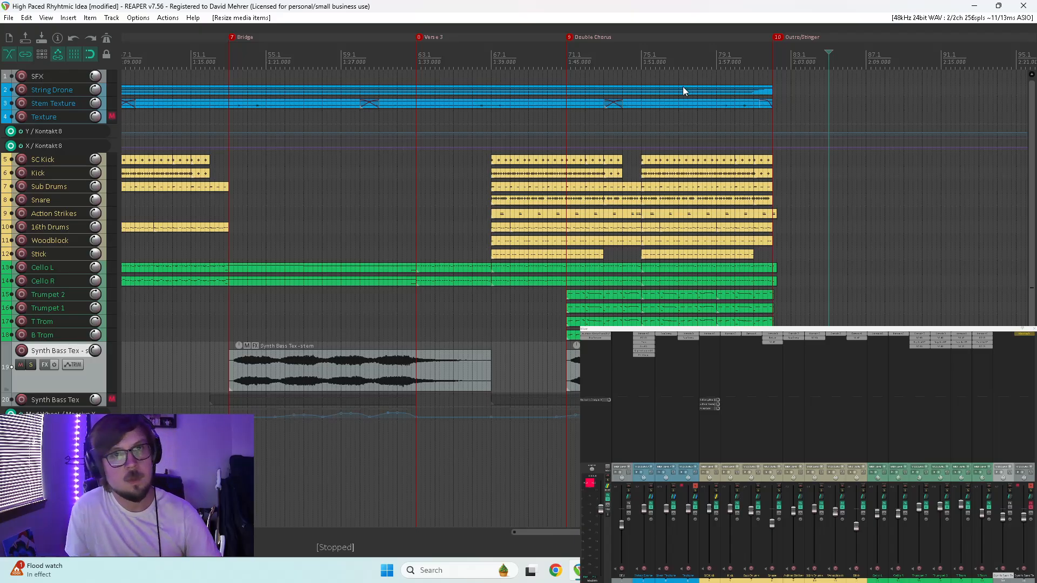
scroll(545, 135, "down", 3)
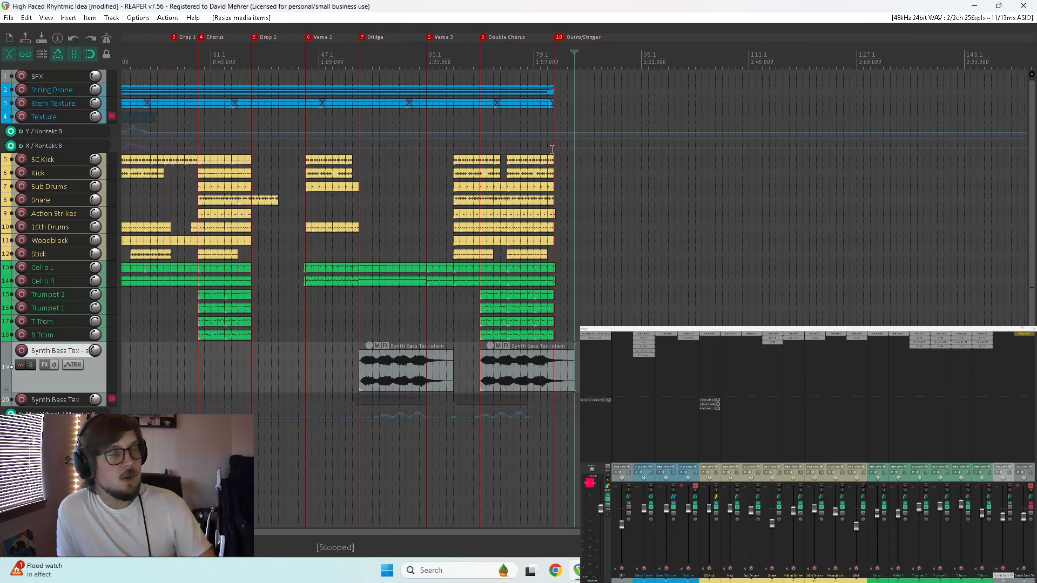
scroll(504, 217, "left", 3)
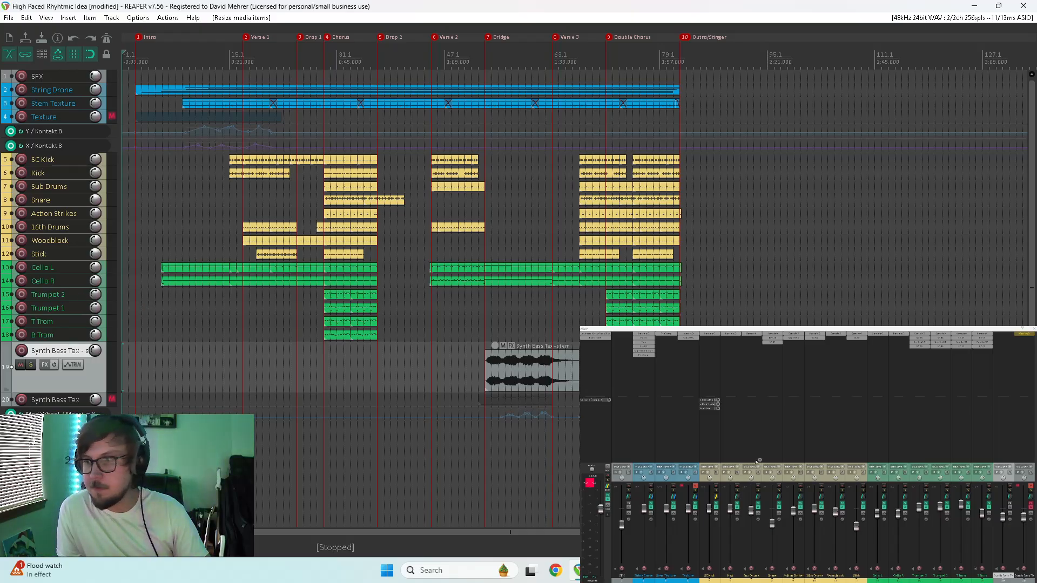
Add a new track below Cello R and load the FM8 (Native Instruments) VST3i on it
left_click(905, 482)
key("ctrl+t")
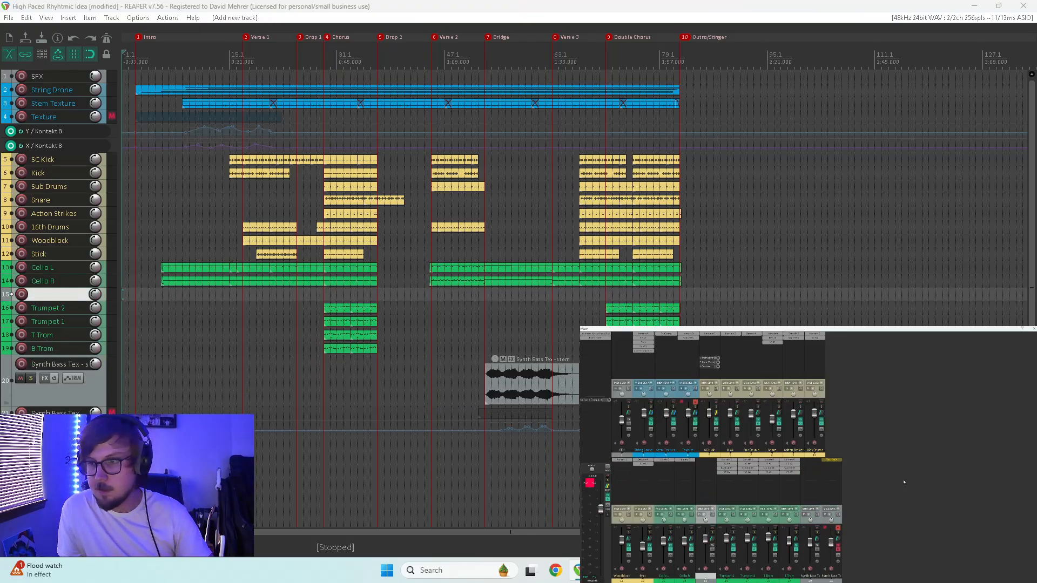
left_click(704, 463)
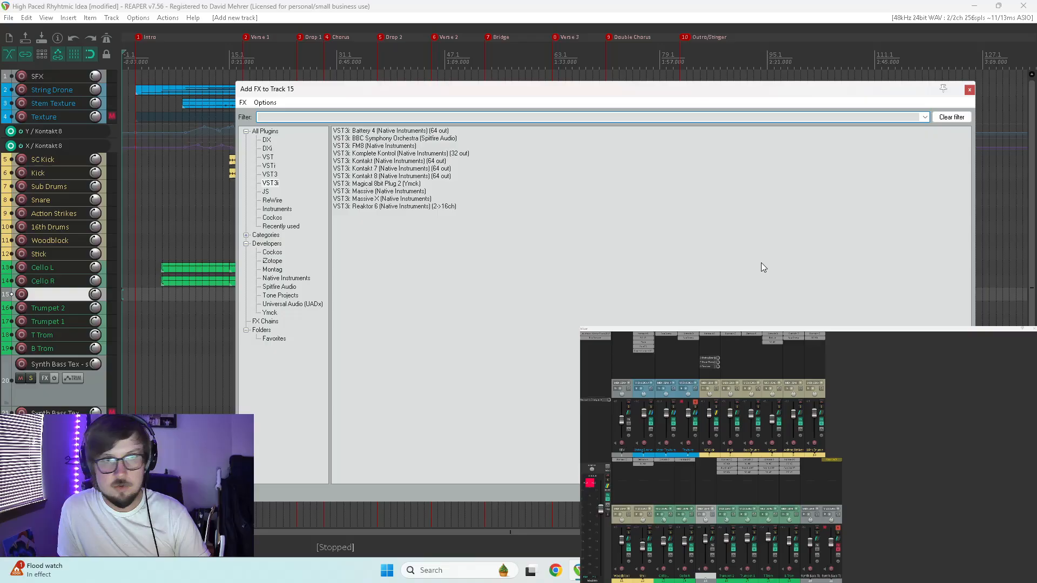
double_click(359, 146)
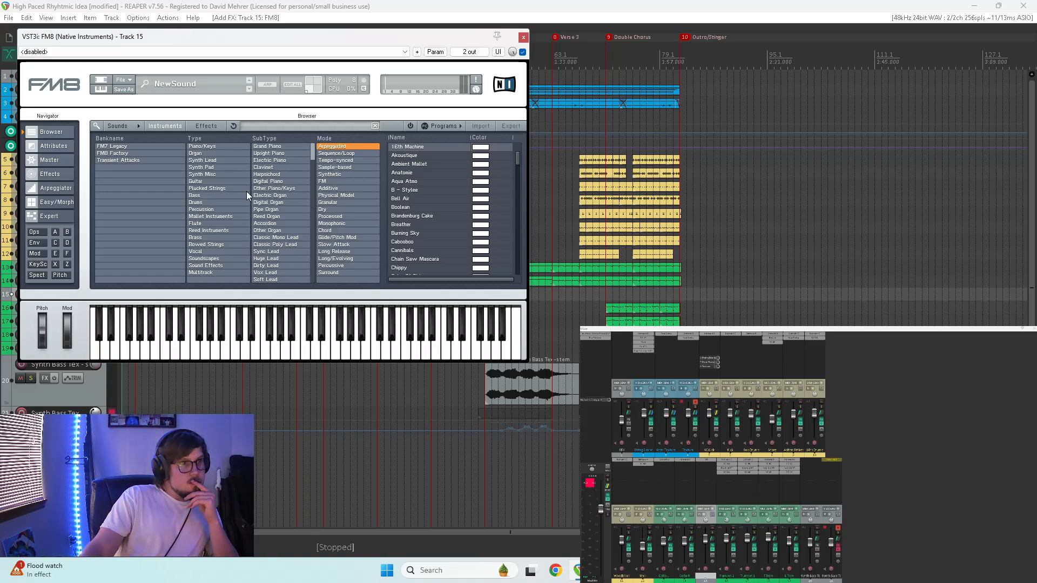
Load FM8's Trumpet preset from the Brass instruments with no mode filter, and arm the new track for recording
left_click(208, 246)
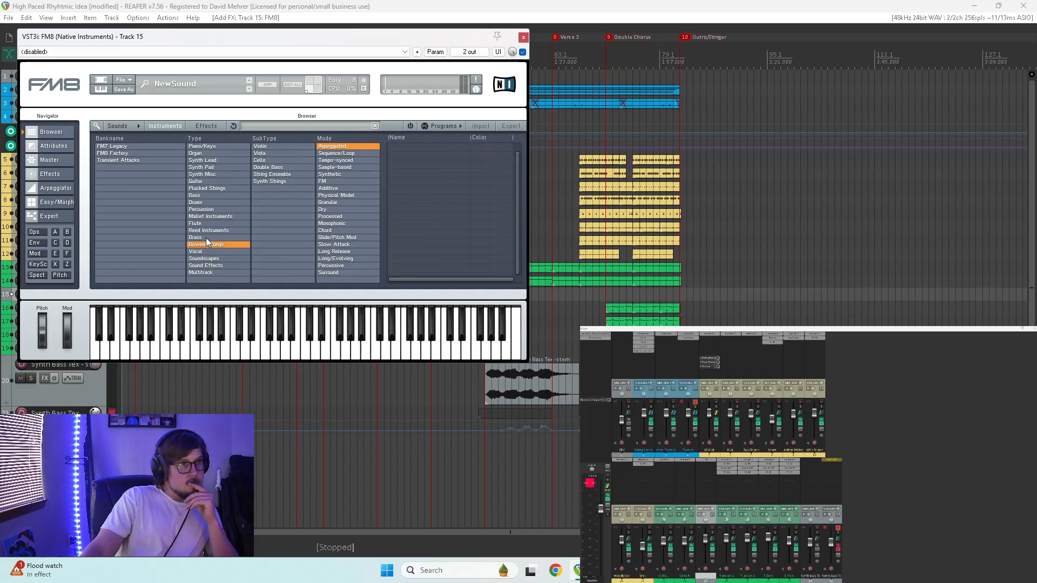
left_click(209, 238)
left_click(265, 154)
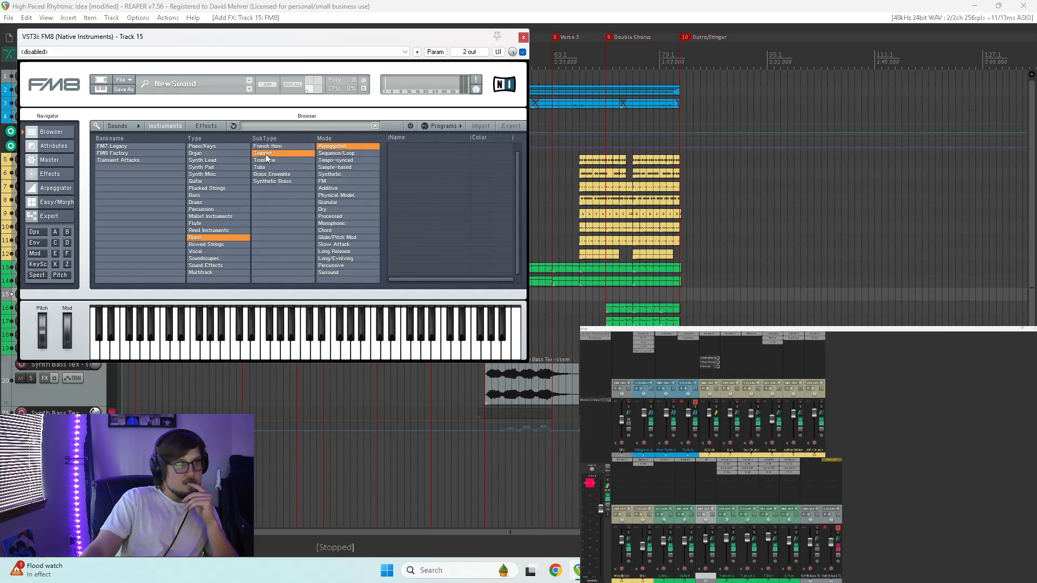
left_click(339, 148)
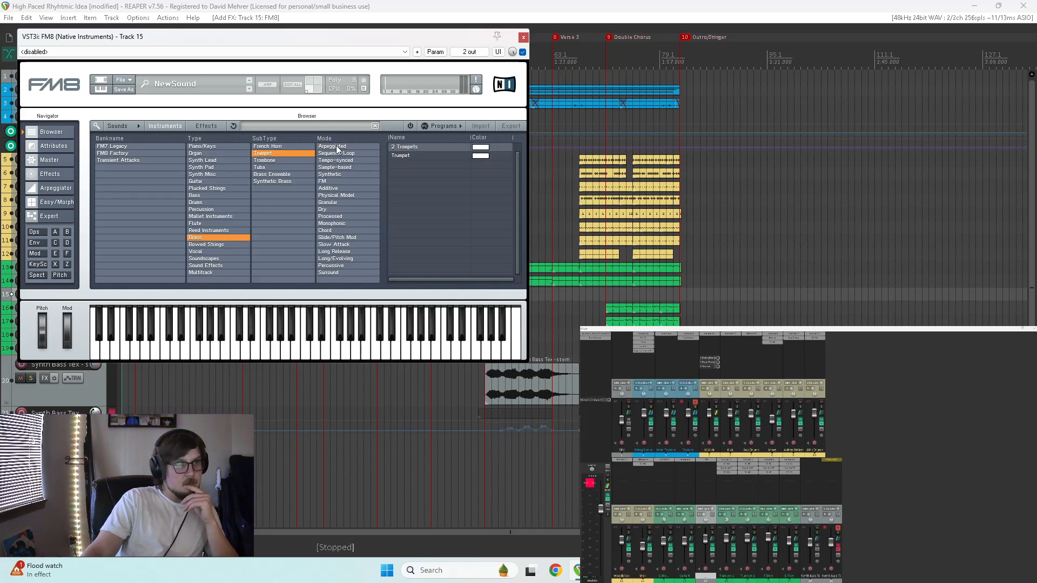
left_click(337, 147)
left_click(336, 148)
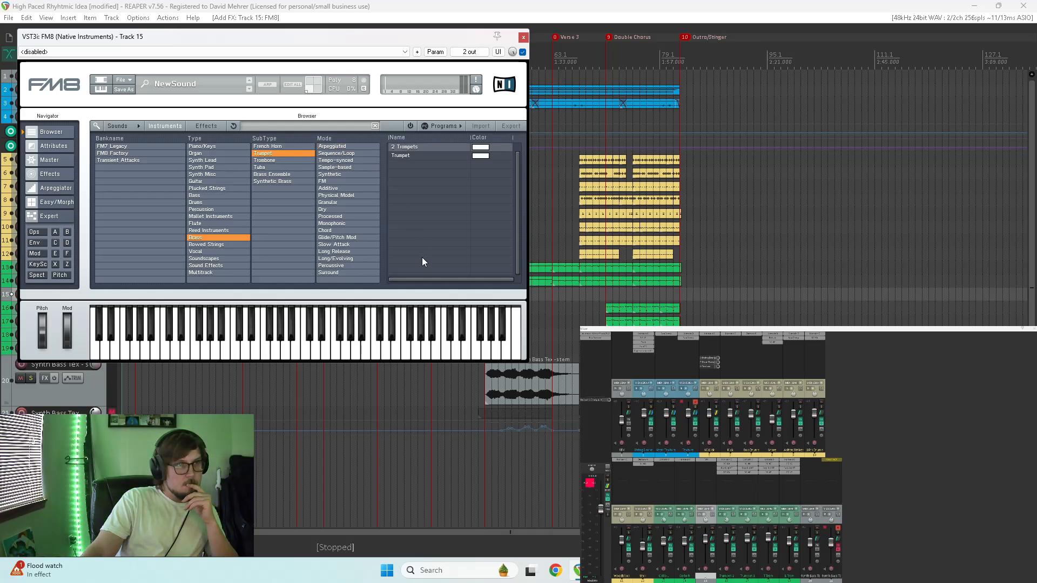
left_click(414, 157)
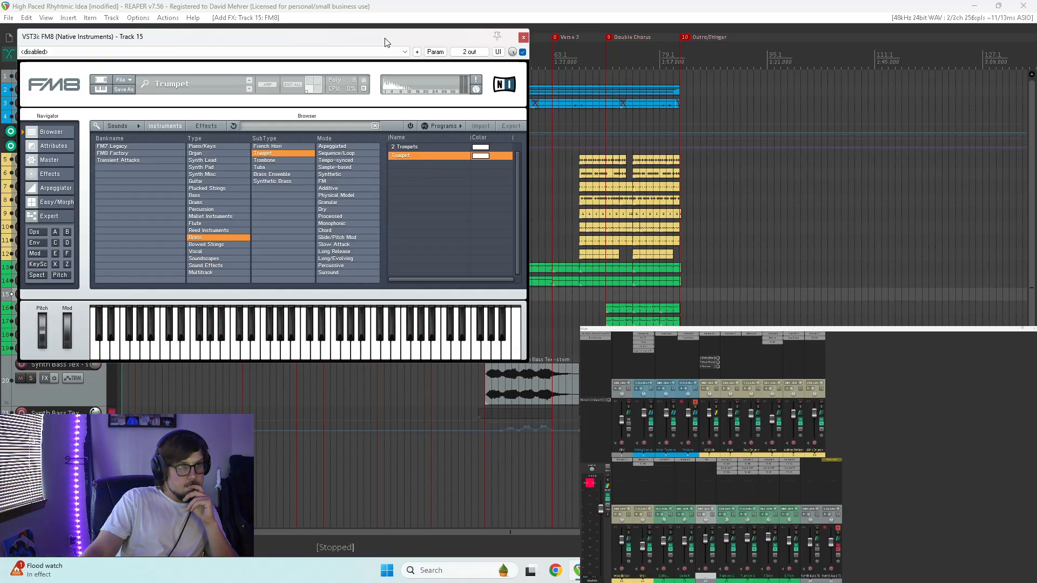
left_click_drag(390, 34, 682, 86)
left_click(706, 569)
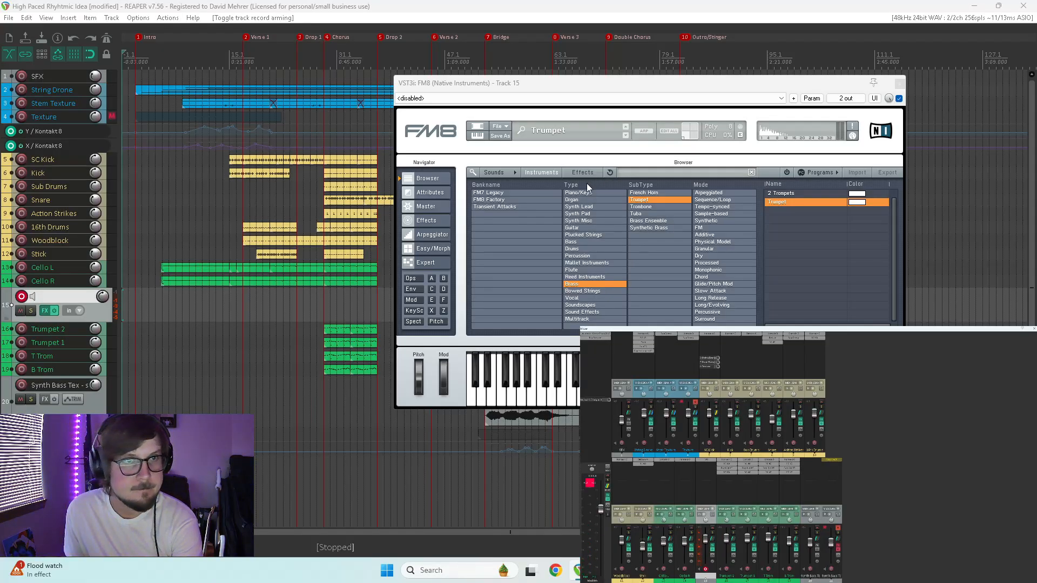
Switch off the Chorus/Delay effect on FM8's Trumpet sound, try the dry sound, and close the plug-in window
left_click(426, 206)
left_click(431, 221)
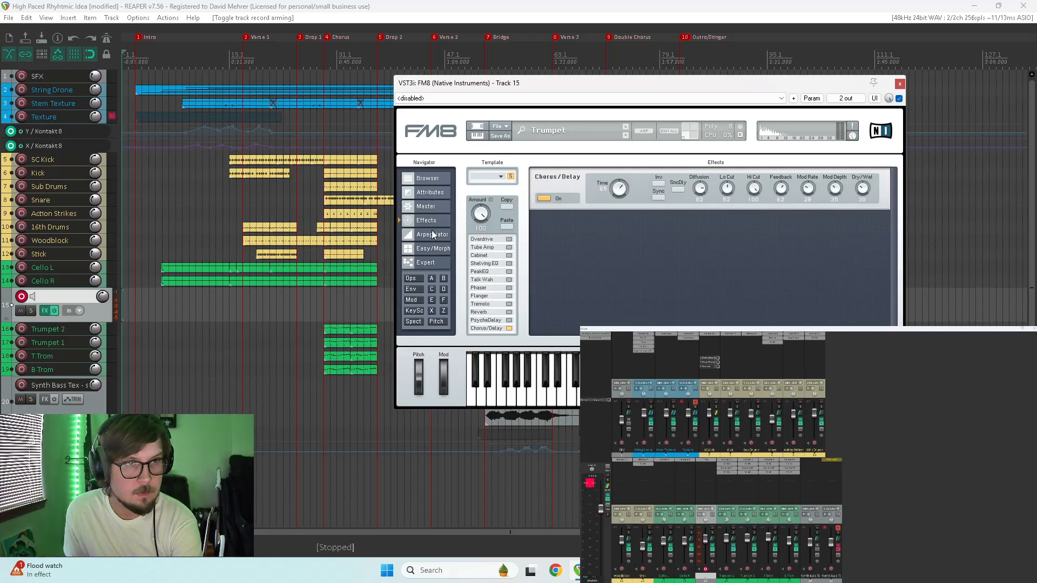
left_click(433, 236)
left_click(430, 249)
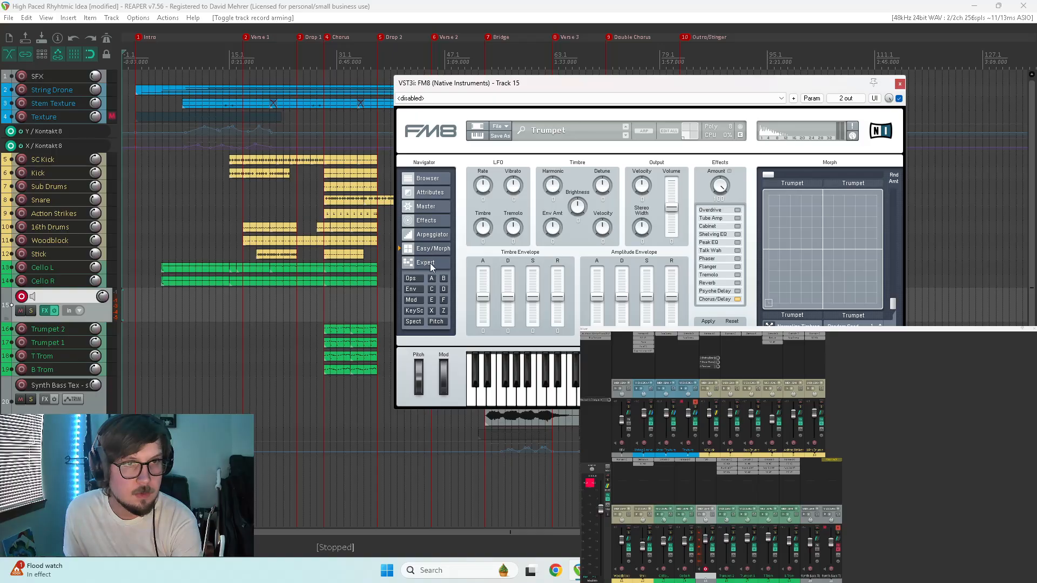
left_click(430, 263)
left_click(433, 222)
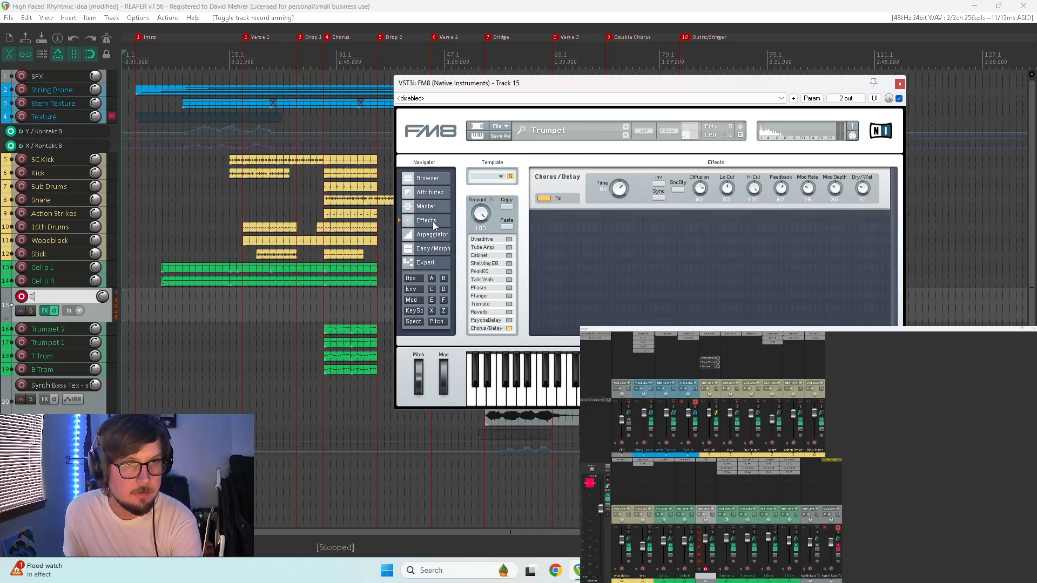
left_click(545, 199)
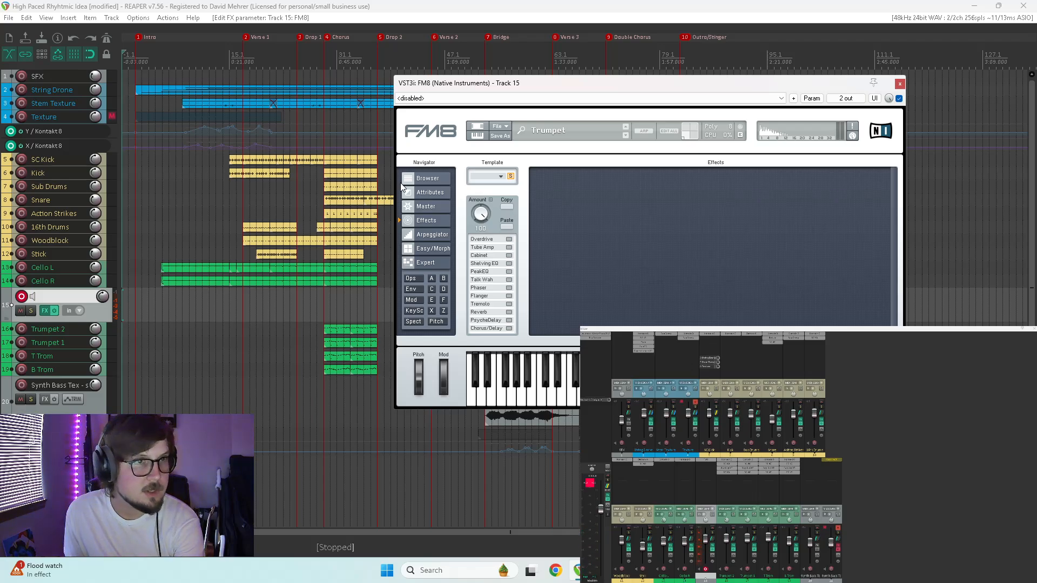
left_click(431, 179)
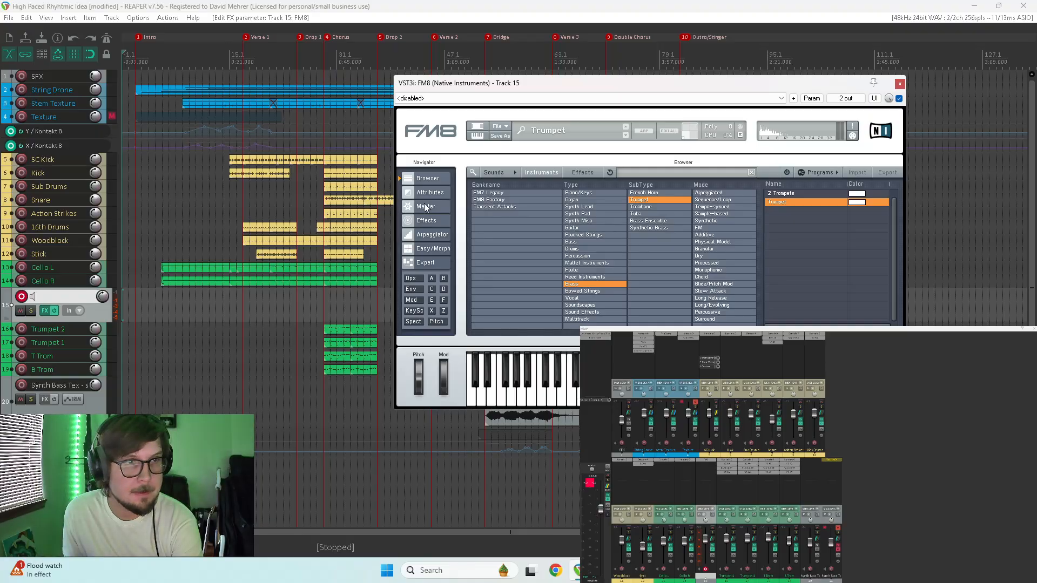
left_click(432, 248)
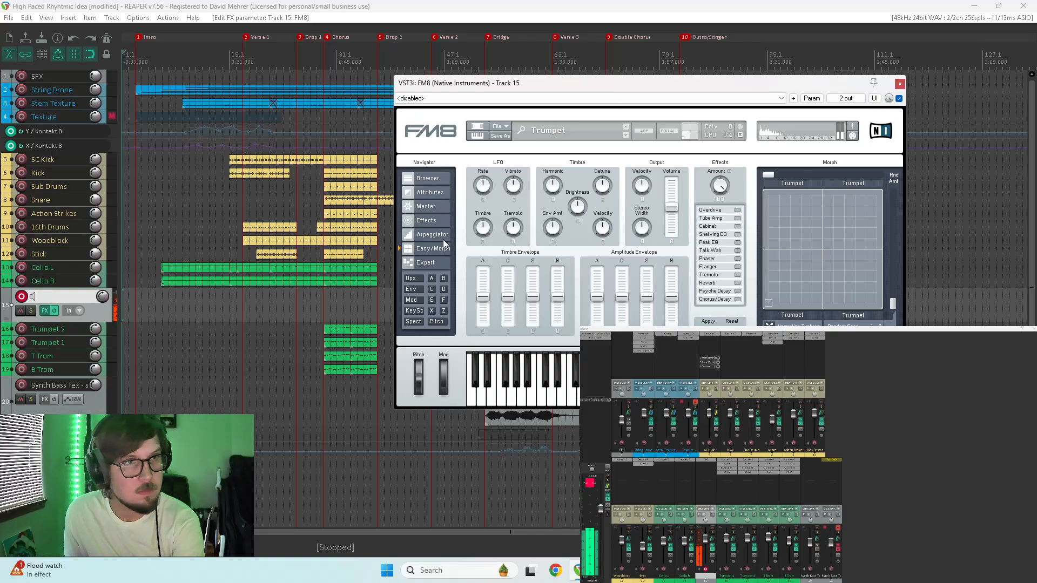
left_click(900, 83)
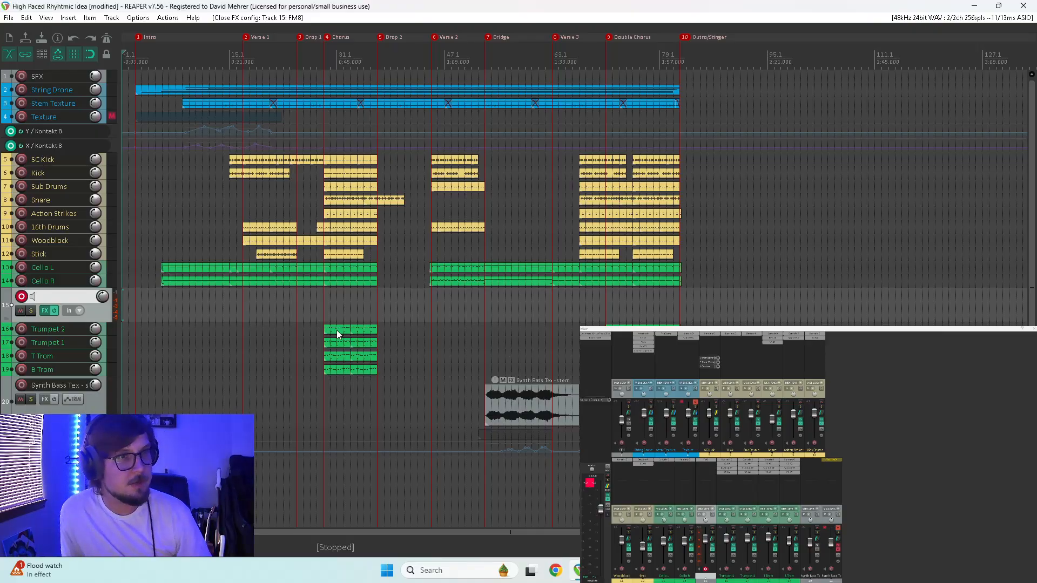
Copy Trumpet 2's Chorus items onto the new FM8 track and play them soloed from the Chorus marker
left_click_drag(337, 334, 325, 292)
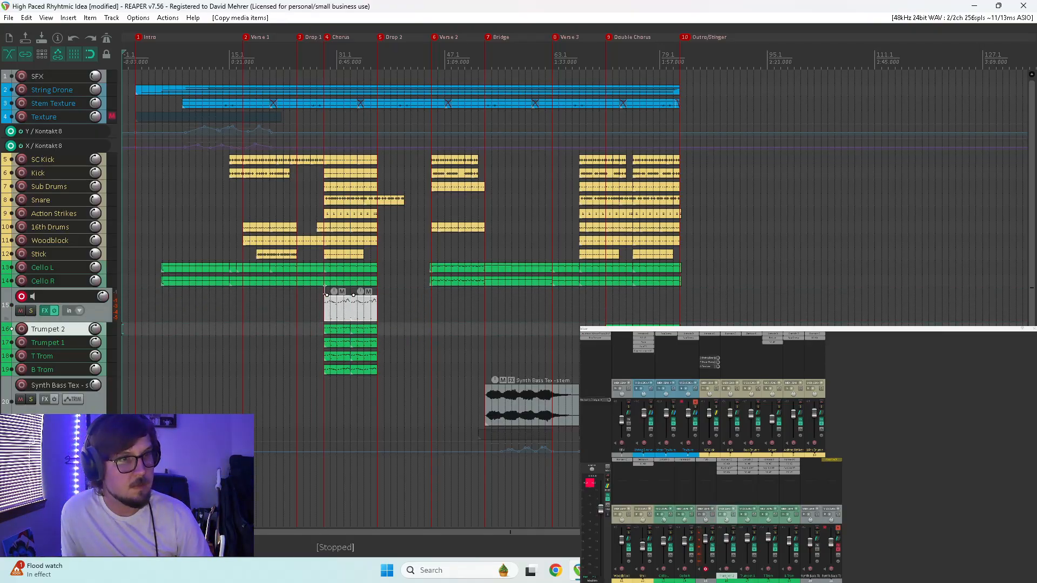
left_click(324, 290)
key("space")
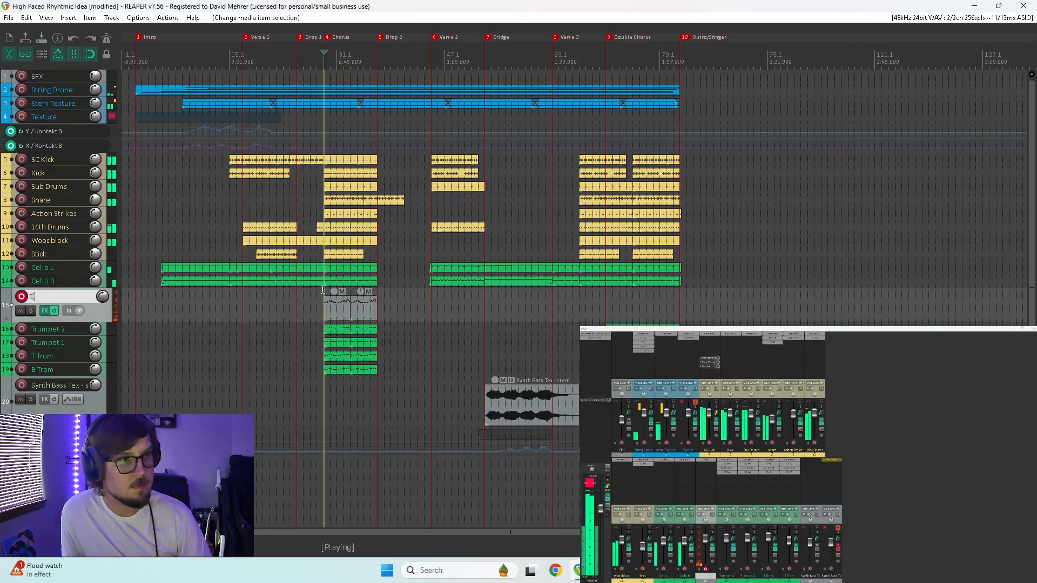
left_click(32, 310)
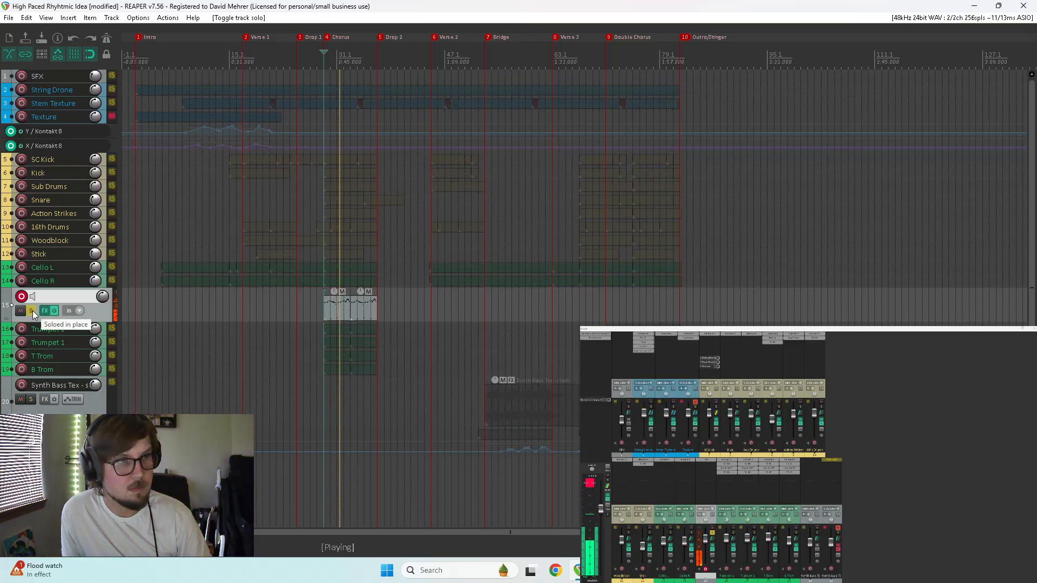
left_click(32, 310)
left_click(29, 310)
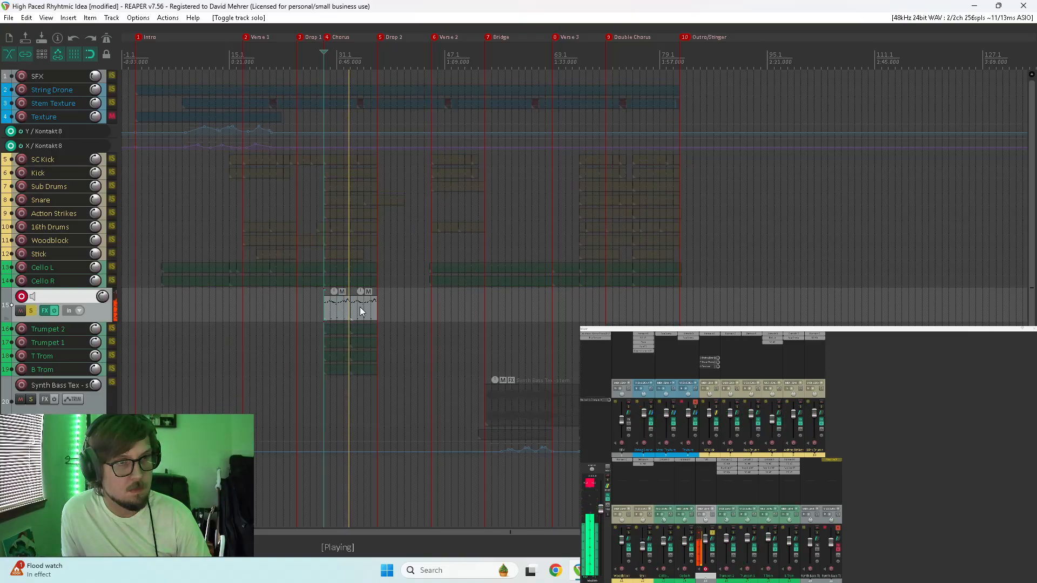
Try a narrower Stereo Width on FM8's output during playback, and reset it to its default
left_click(706, 460)
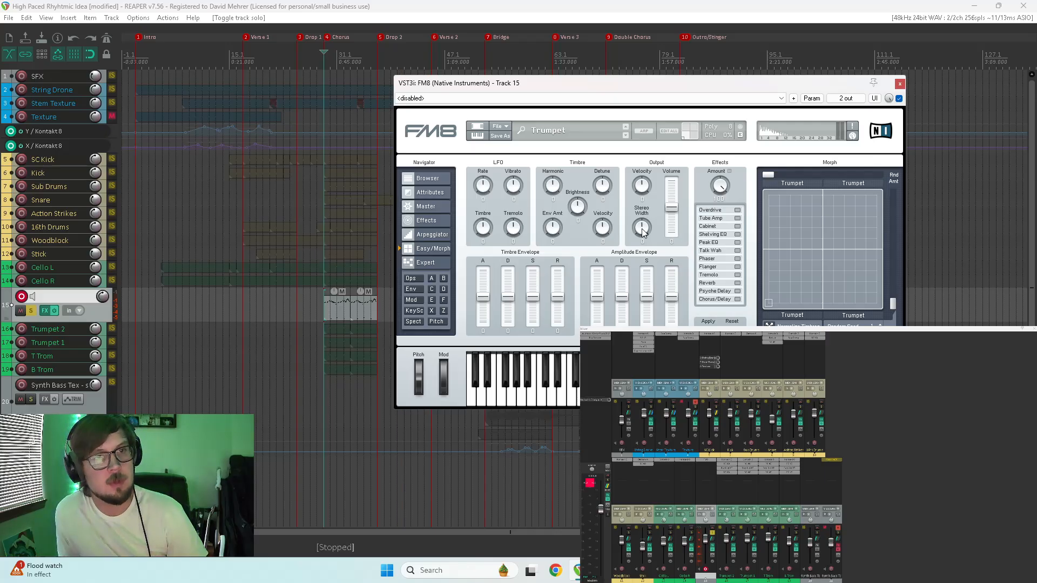
key("space")
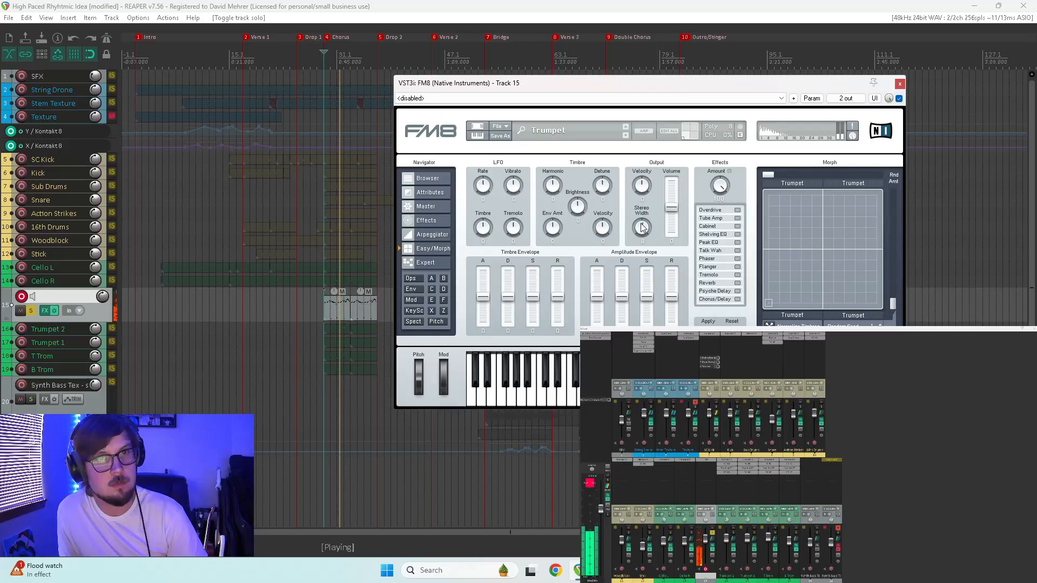
mouse_move(643, 227)
left_mouse_down()
mouse_move(644, 204)
mouse_move(623, 271)
mouse_move(636, 243)
left_mouse_up()
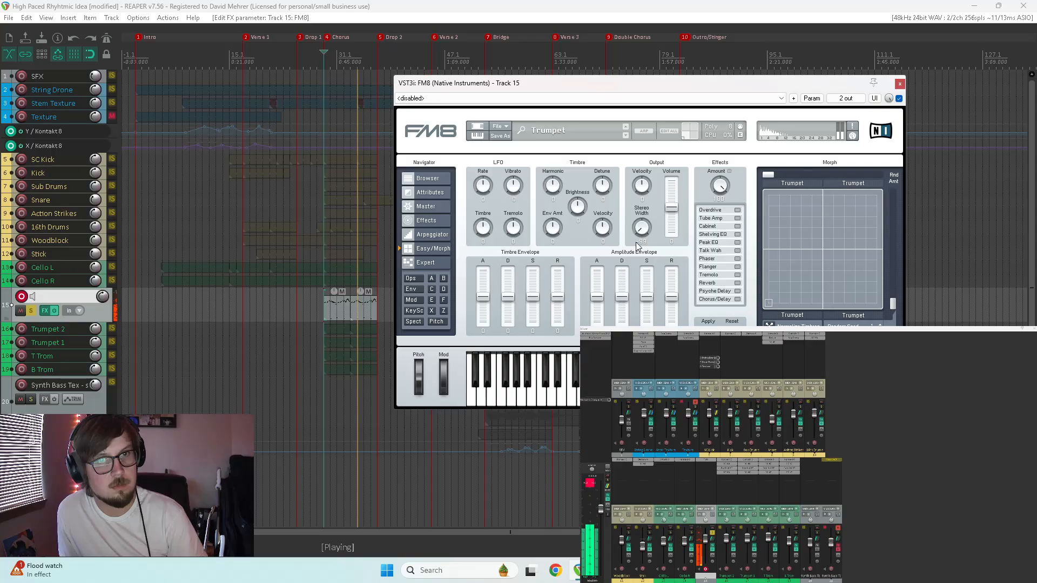
double_click(646, 229)
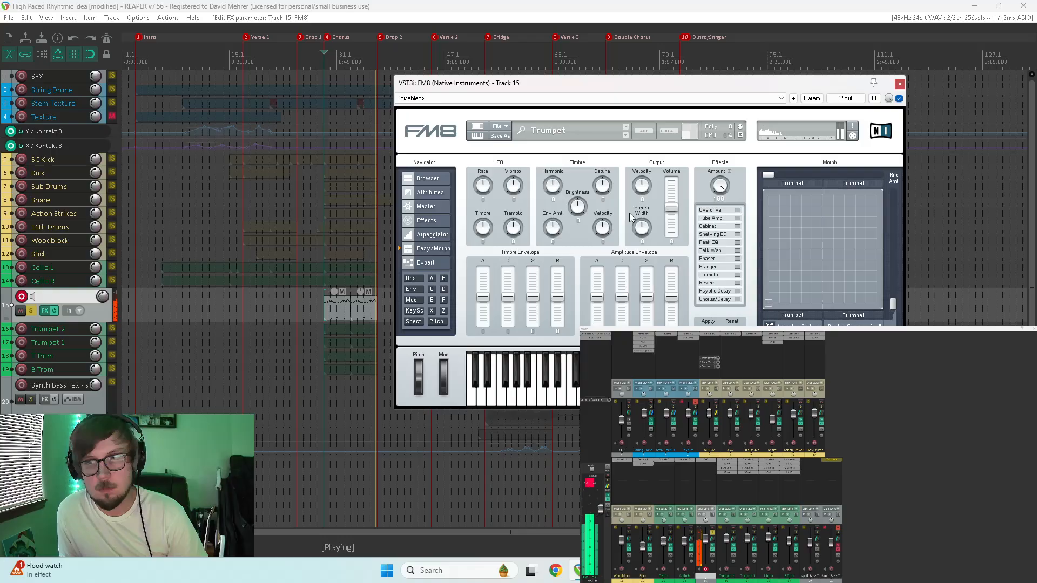
key("space")
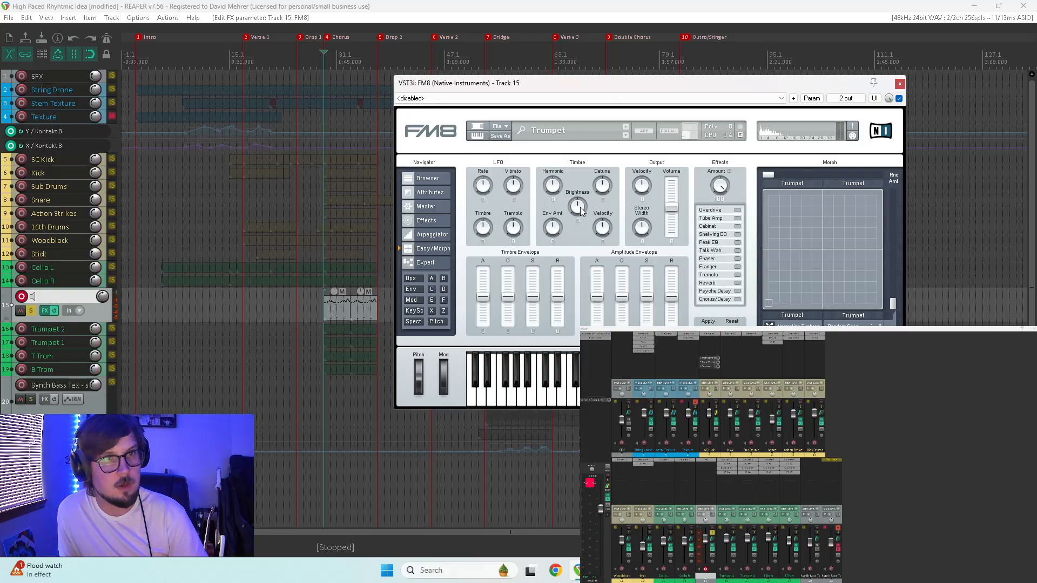
Try different Brightness and Harmonic amounts on the trumpet timbre during playback, and reset Harmonic to its default
key("space")
left_click_drag(580, 210, 576, 209)
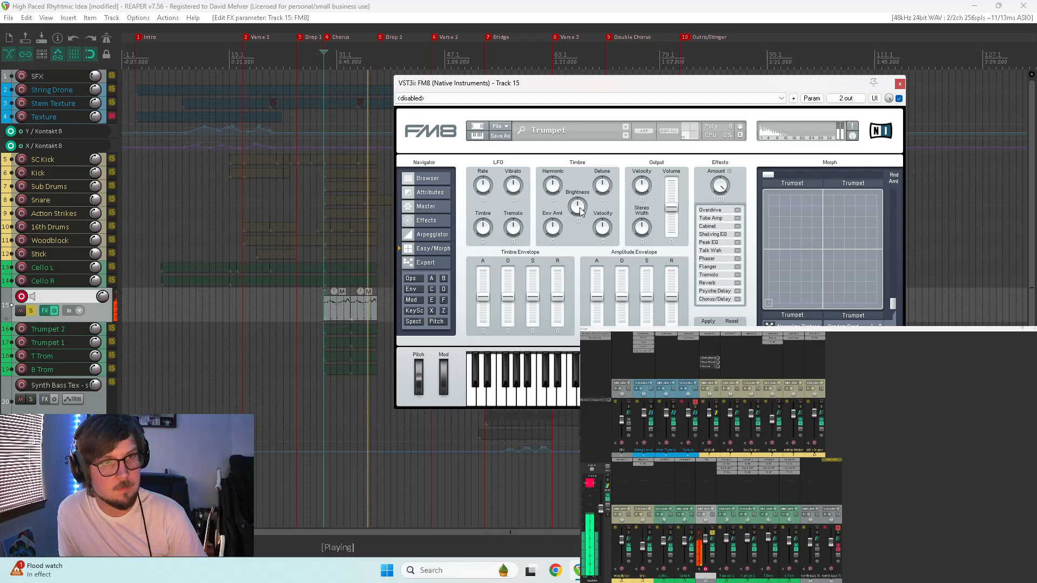
left_click_drag(555, 190, 555, 187)
key("space")
key("space")
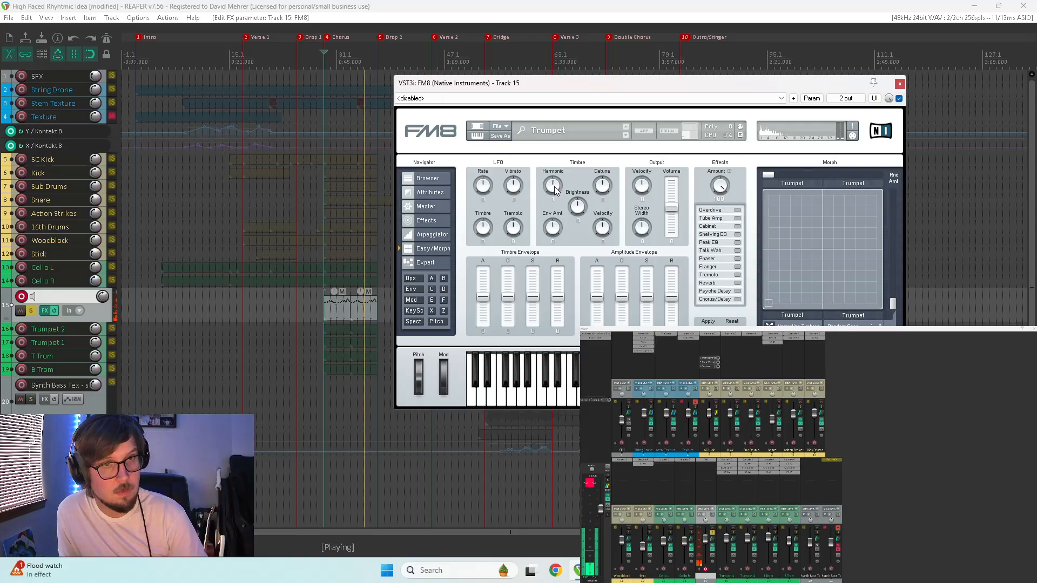
double_click(555, 186)
Try a high Analog quality amount in FM8's Master settings and bring it back down to minimum
left_click(426, 192)
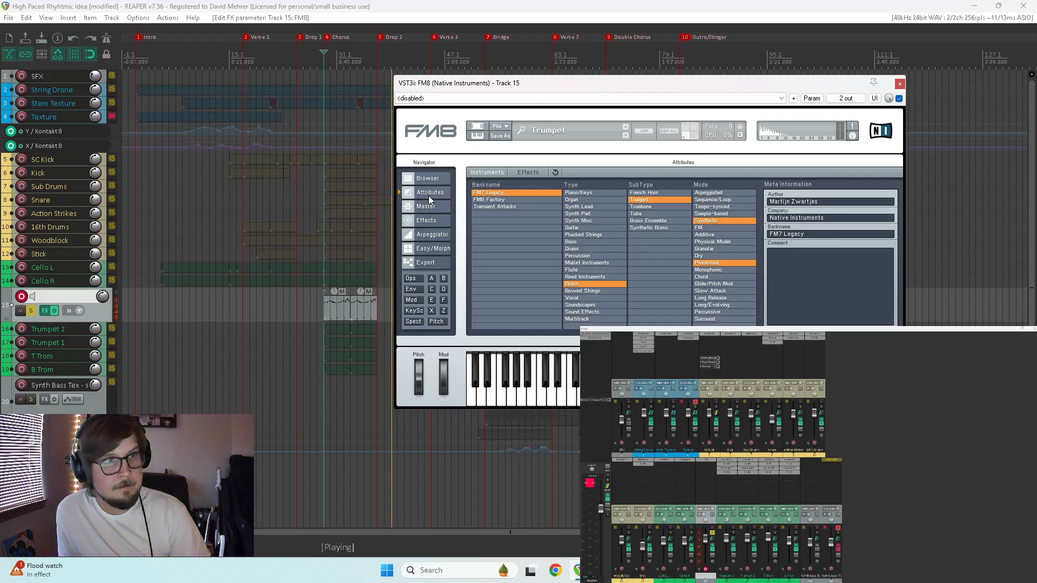
left_click(431, 206)
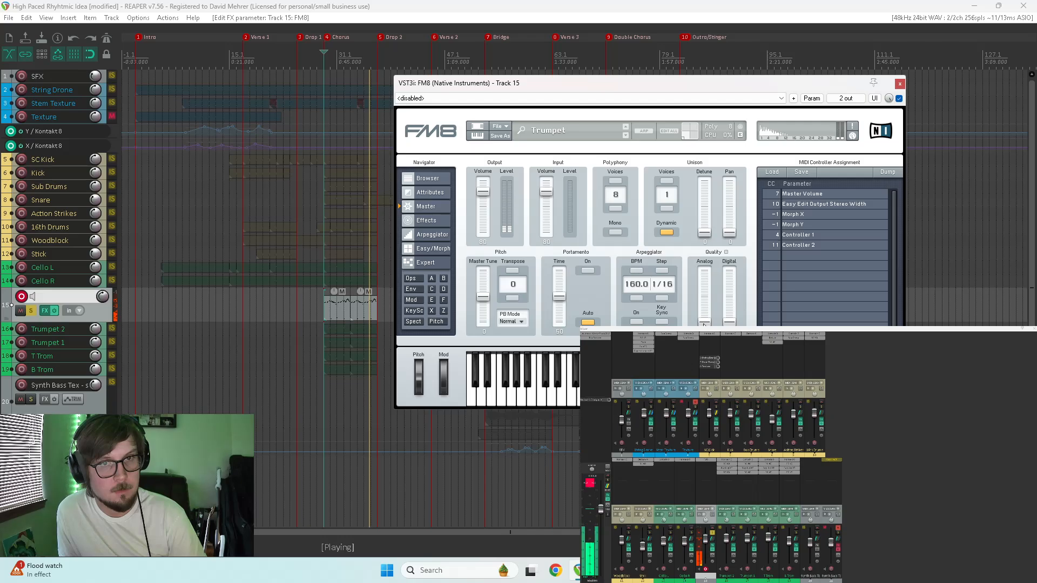
left_click_drag(704, 322, 695, 281)
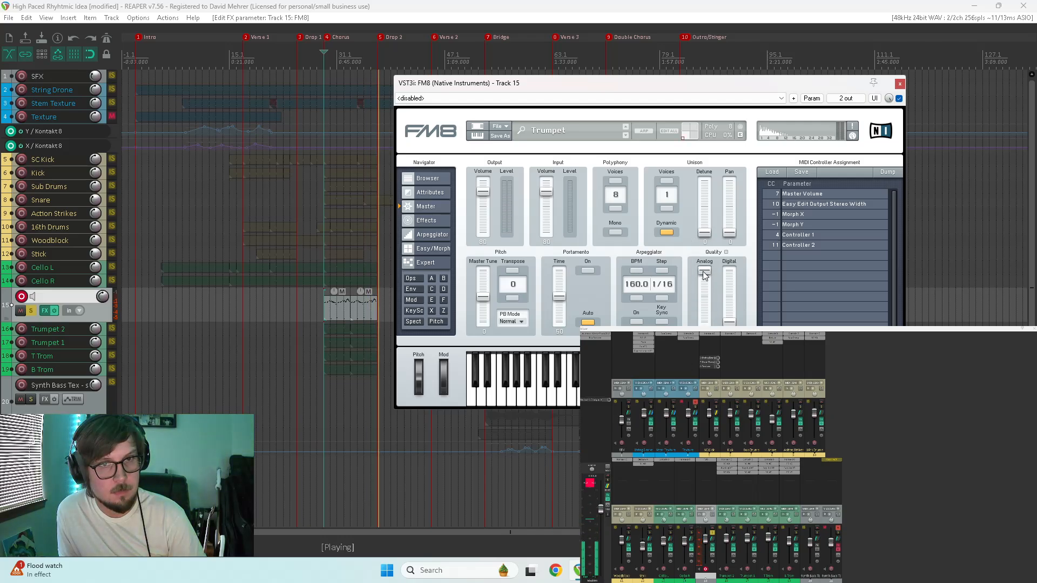
left_click_drag(704, 275, 694, 326)
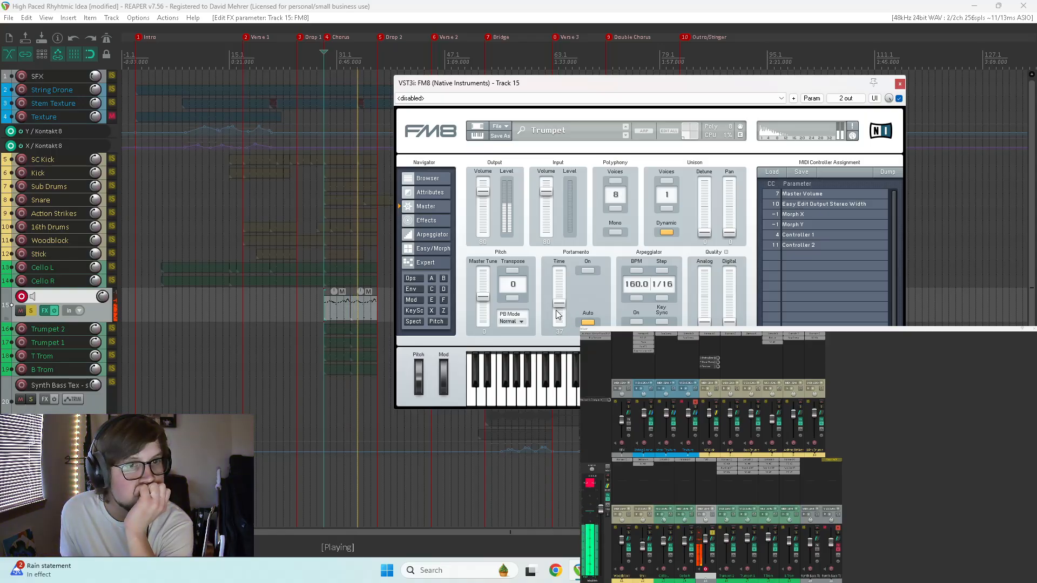
Try Portamento with a long glide time on the trumpet sound, and switch Portamento off again
left_click_drag(553, 320, 558, 276)
left_click(586, 269)
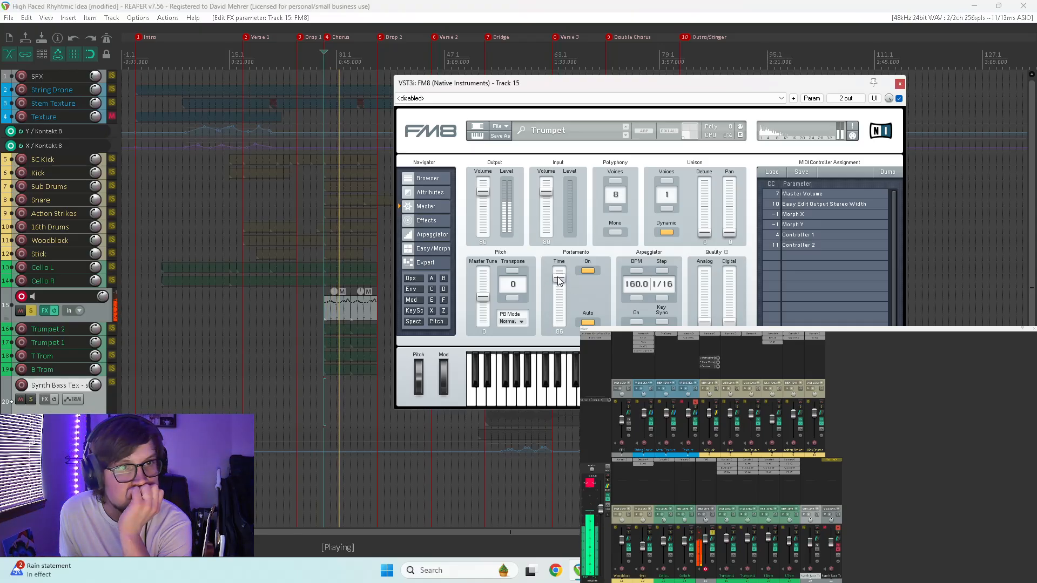
left_click(586, 271)
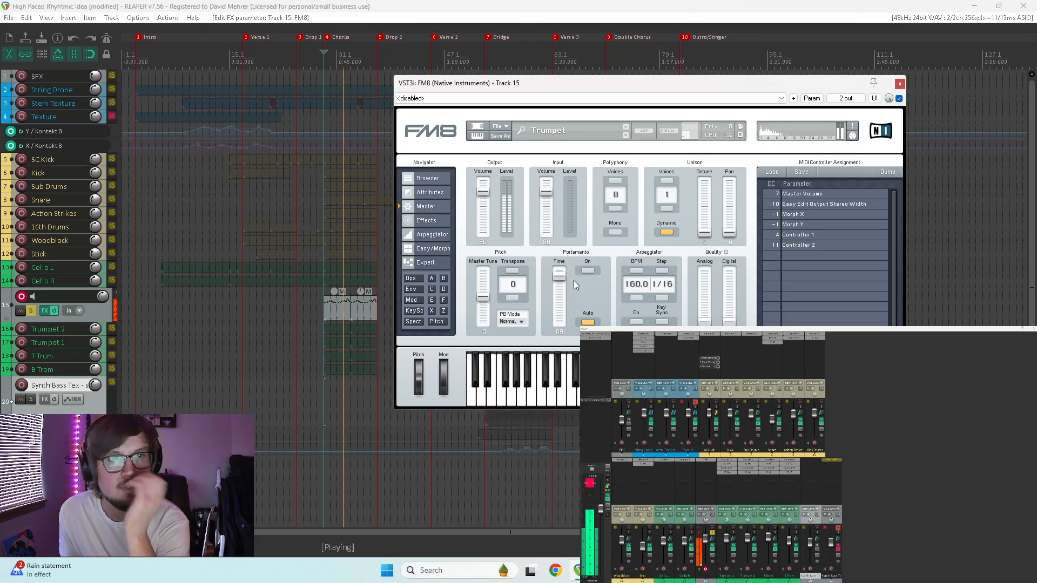
left_click(430, 223)
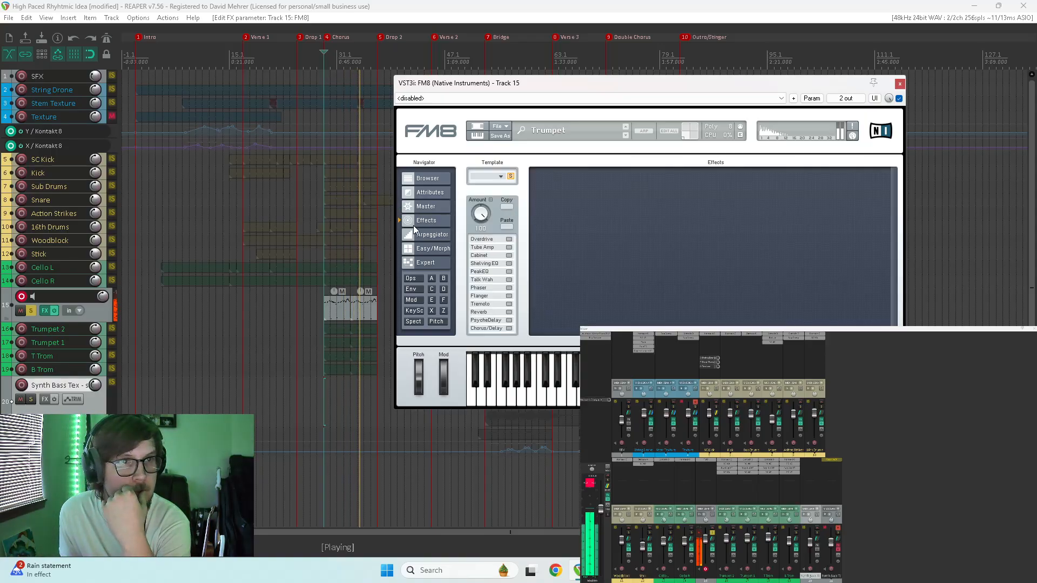
left_click(426, 235)
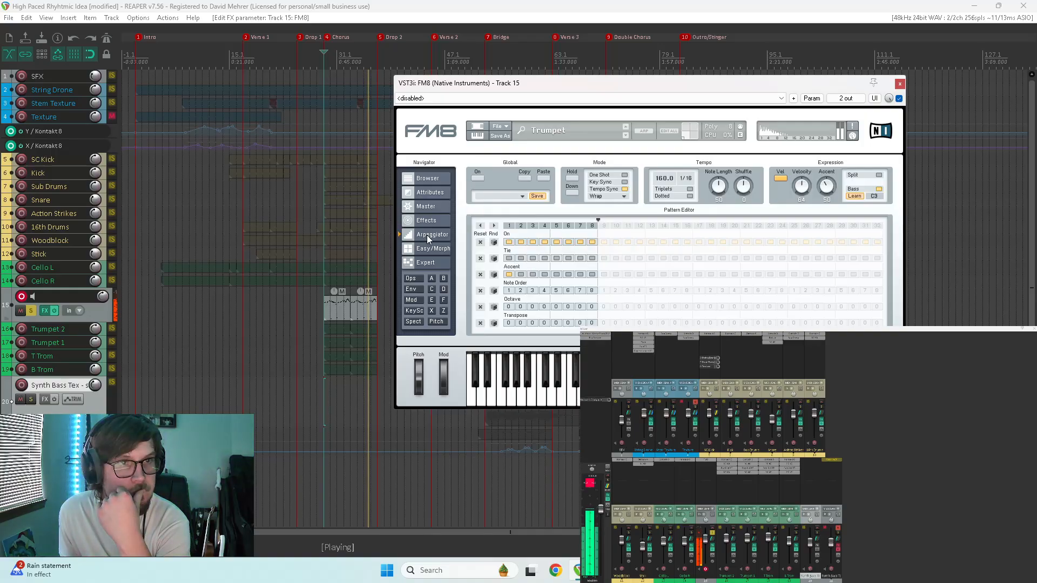
left_click(430, 263)
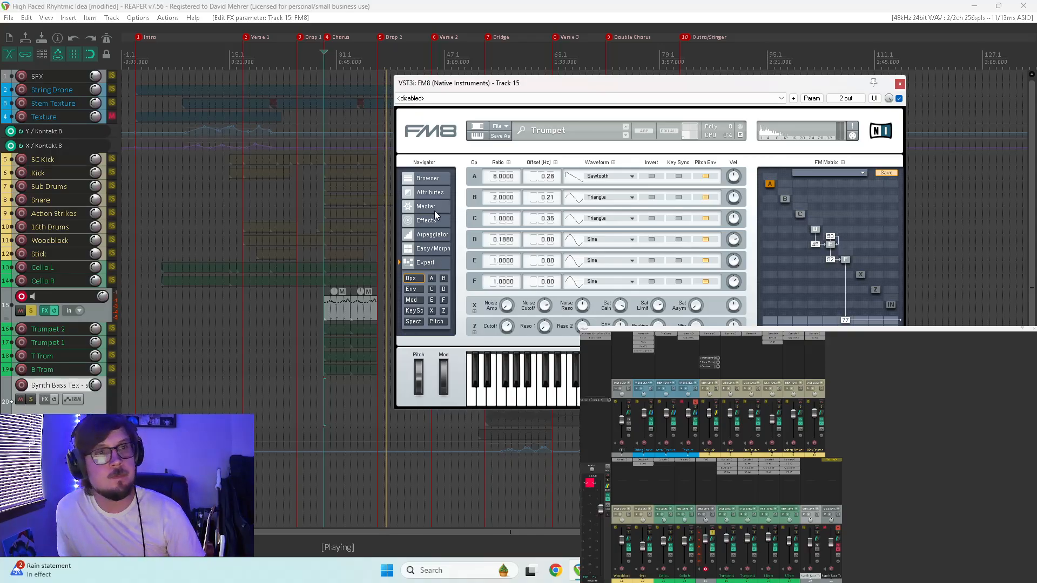
Add ReaEQ to the synth trumpet track 15 with a high-pass band at 292.6 Hz and 1.75 octaves bandwidth
left_click(326, 283)
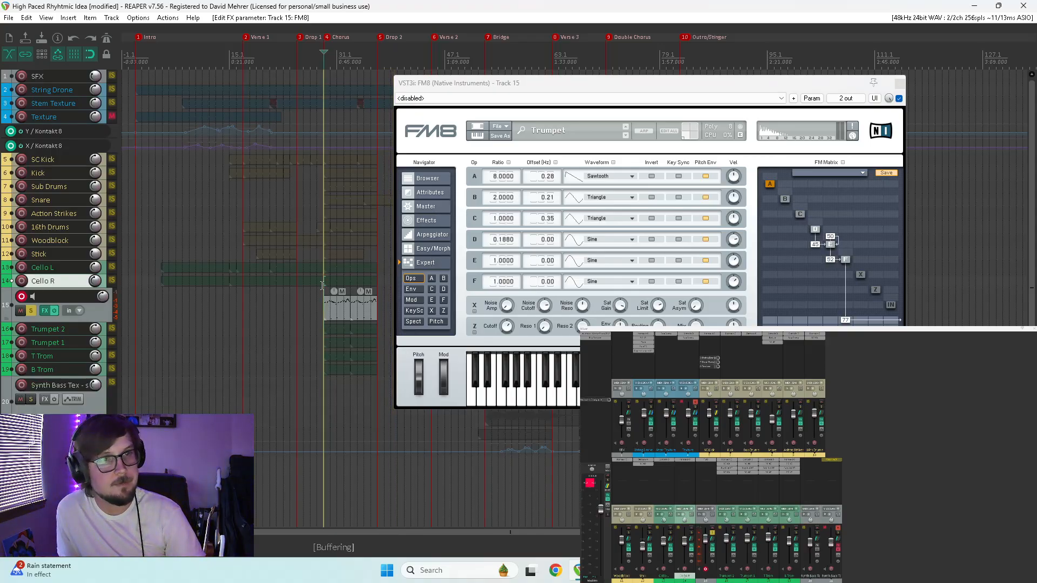
left_click(711, 465)
left_click(265, 131)
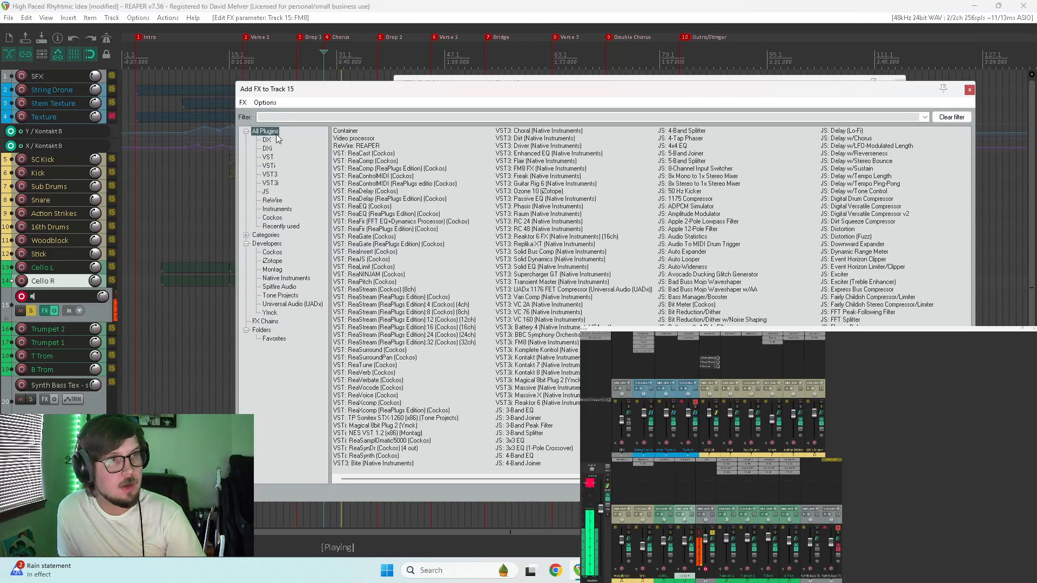
double_click(361, 206)
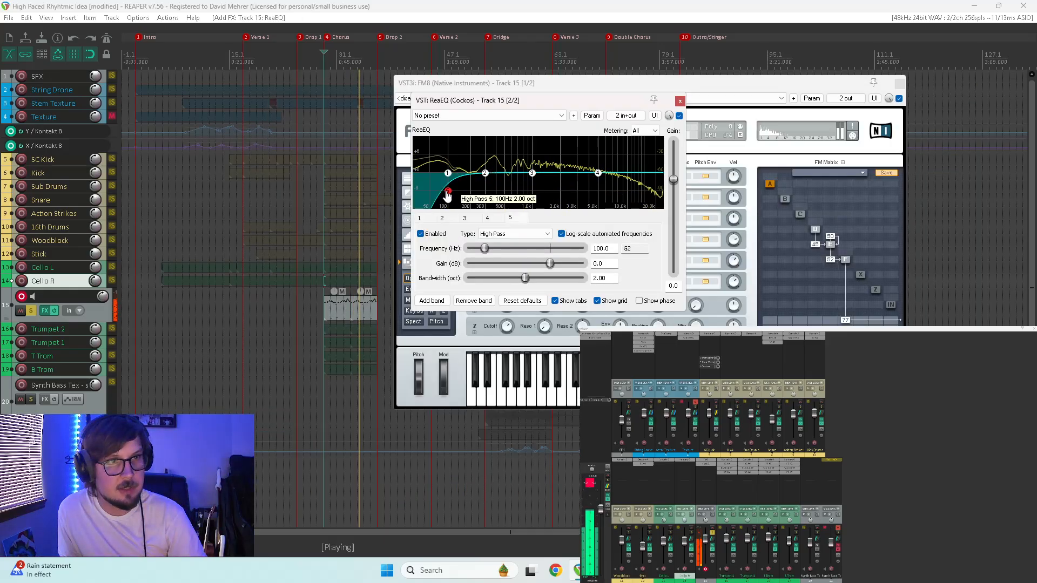
left_click_drag(446, 194, 484, 202)
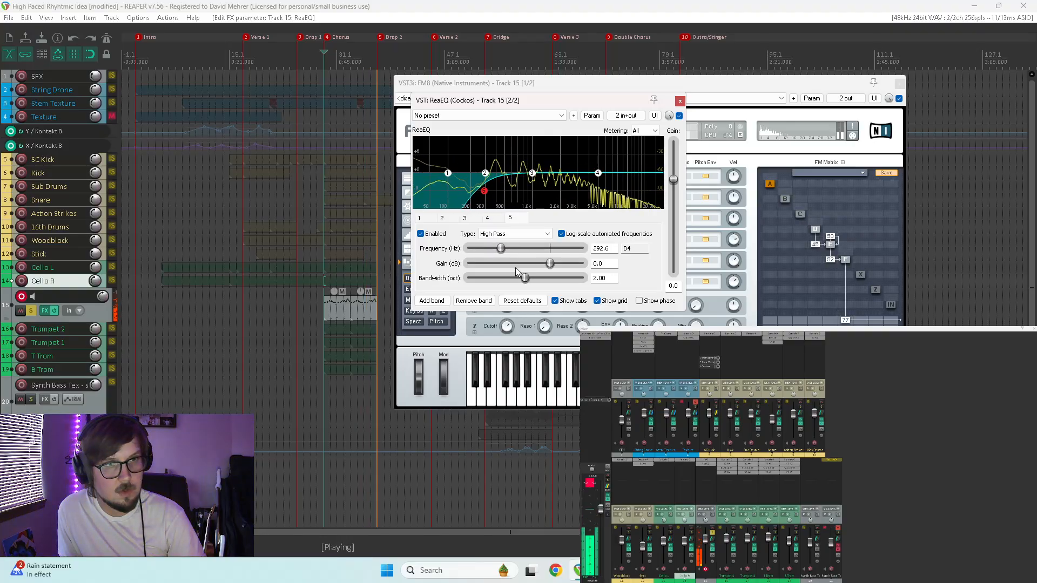
left_click_drag(525, 279, 518, 278)
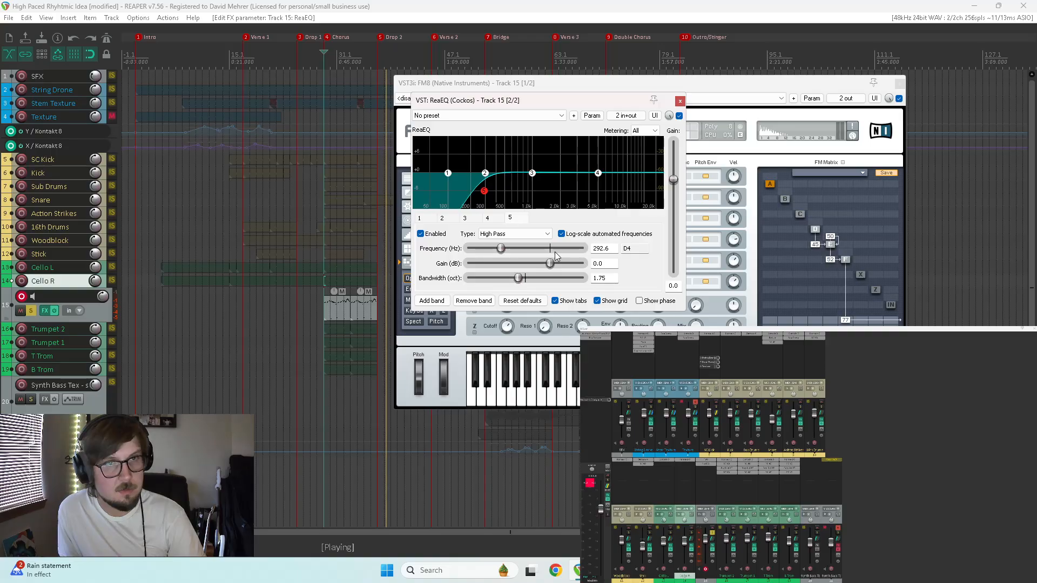
left_click(680, 101)
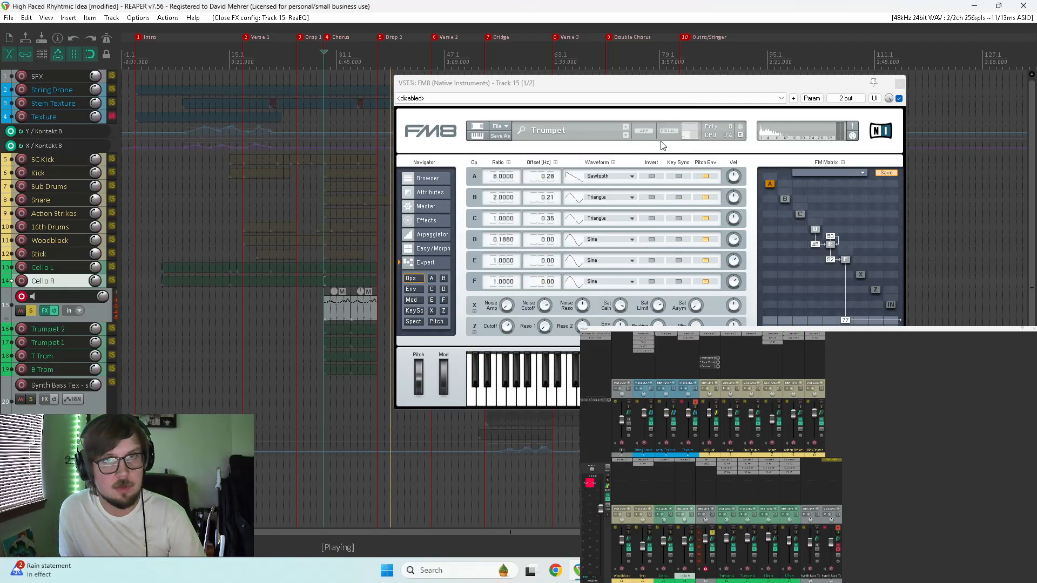
left_click(900, 84)
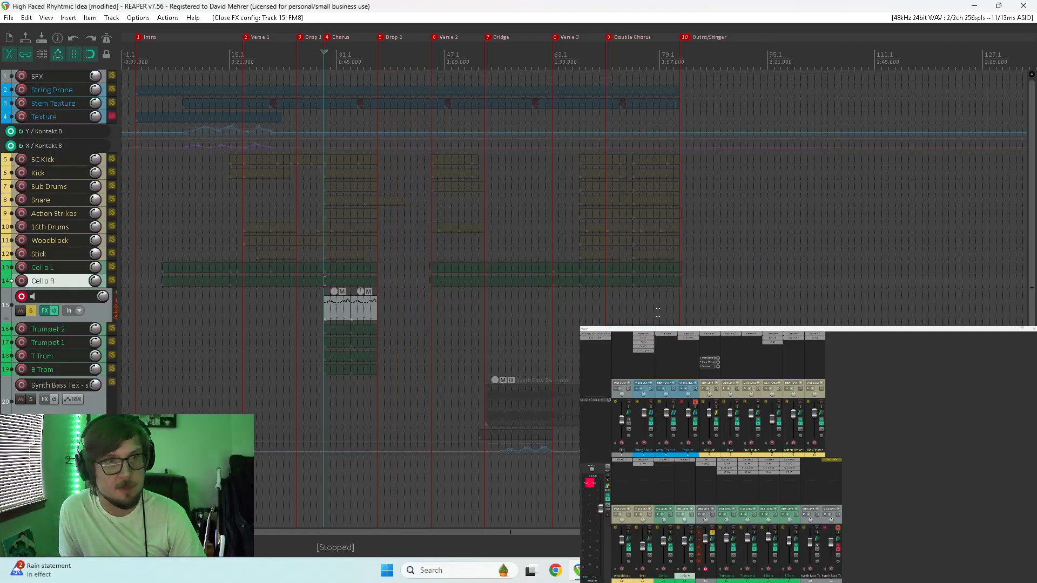
Solo Trumpet 2 and Trumpet 1 alongside the synth trumpet, and adjust the synth trumpet's mixer volume and pan during playback
left_click(733, 533)
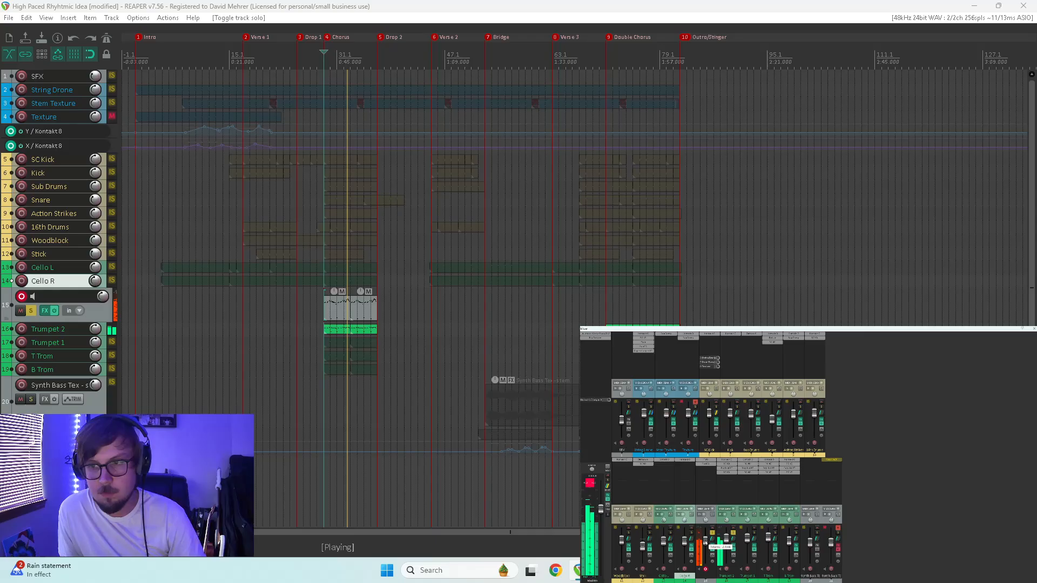
left_click_drag(706, 543, 705, 524)
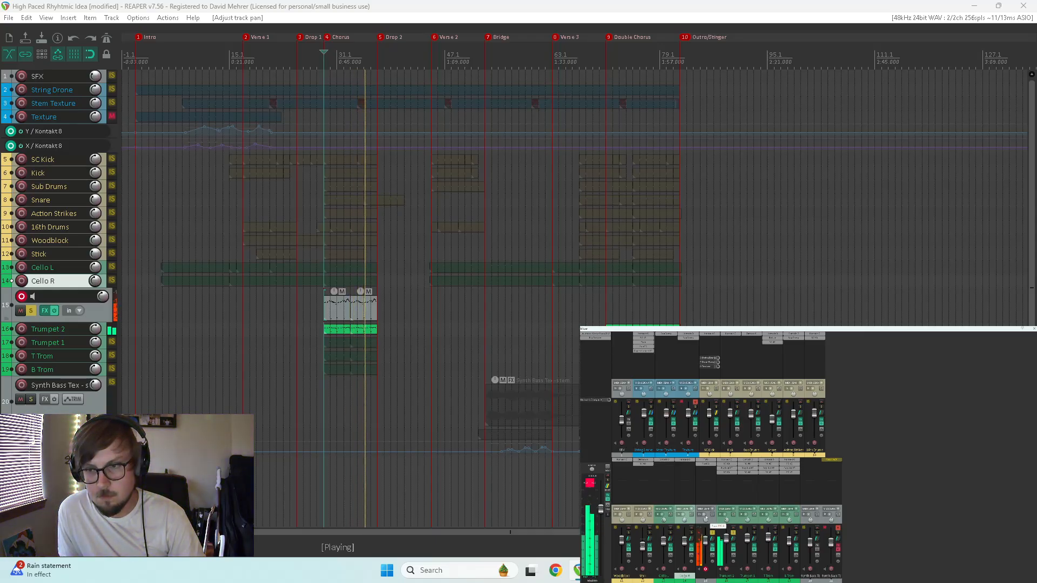
left_click(754, 533)
key("space")
key("space")
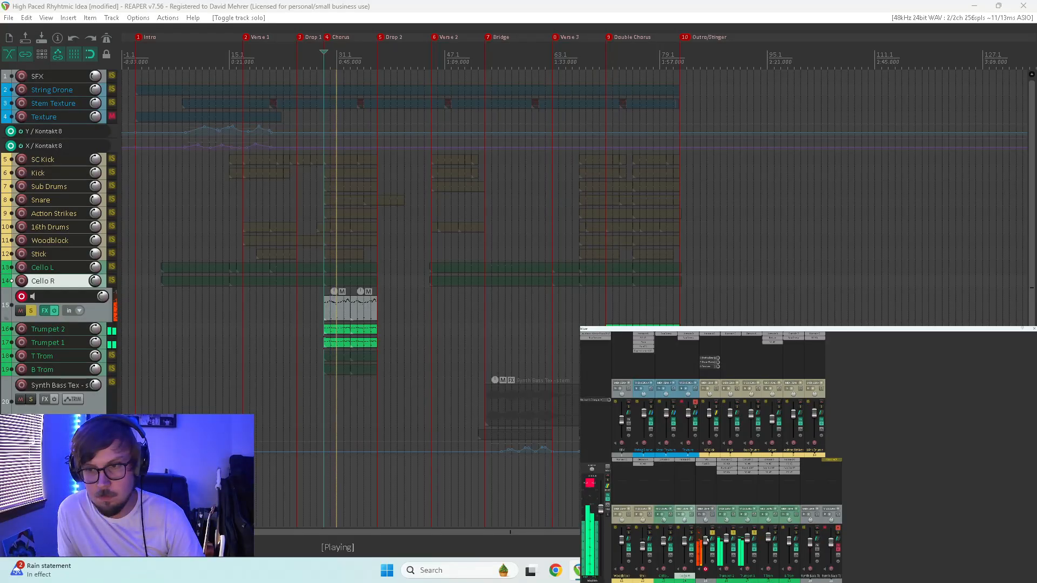
Rename track 15 as Syn Trum, stop playback, and clear the solos on it and both trumpet tracks
left_click(706, 574)
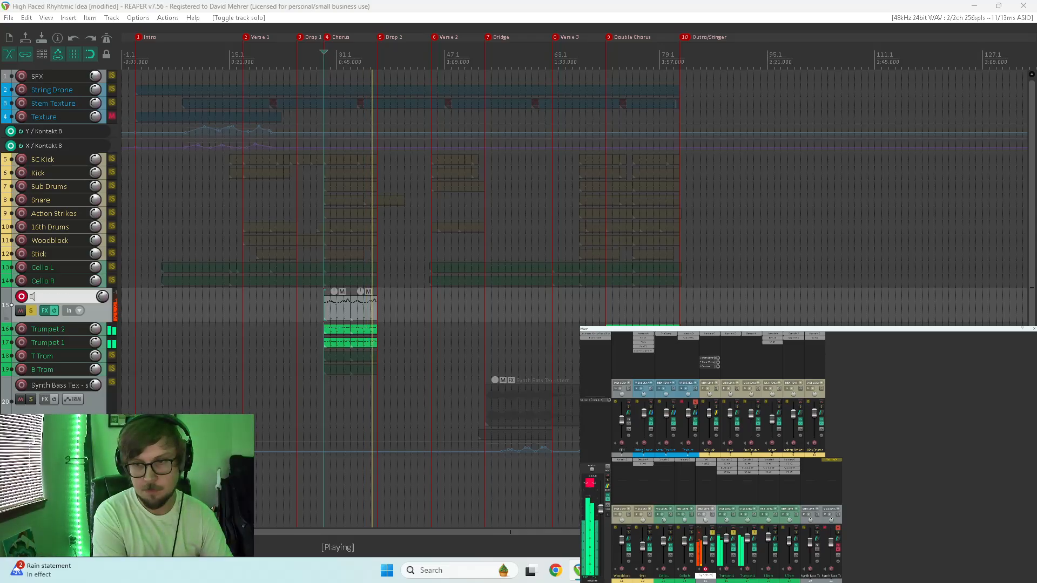
key("Return")
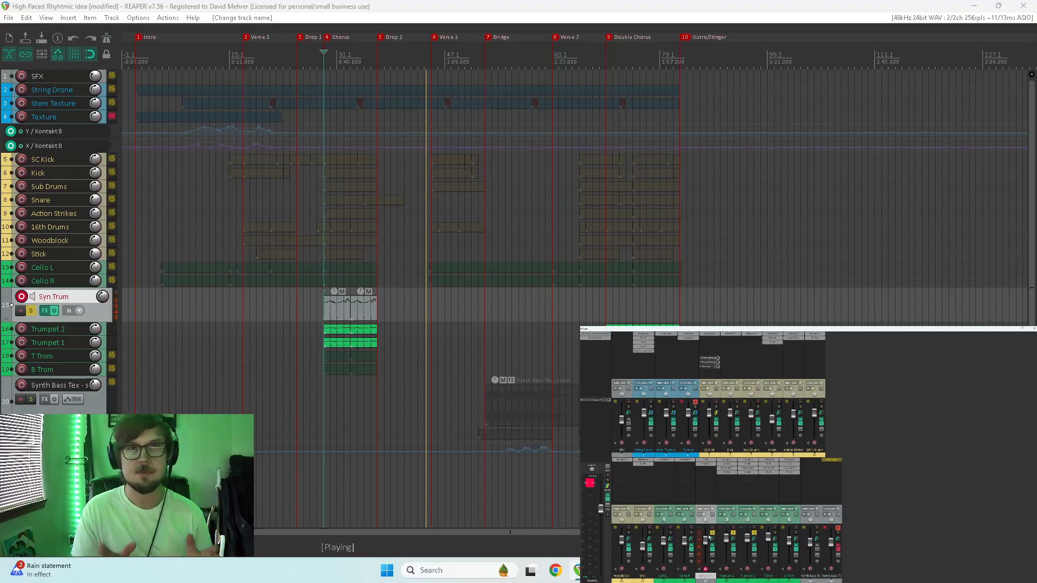
key("space")
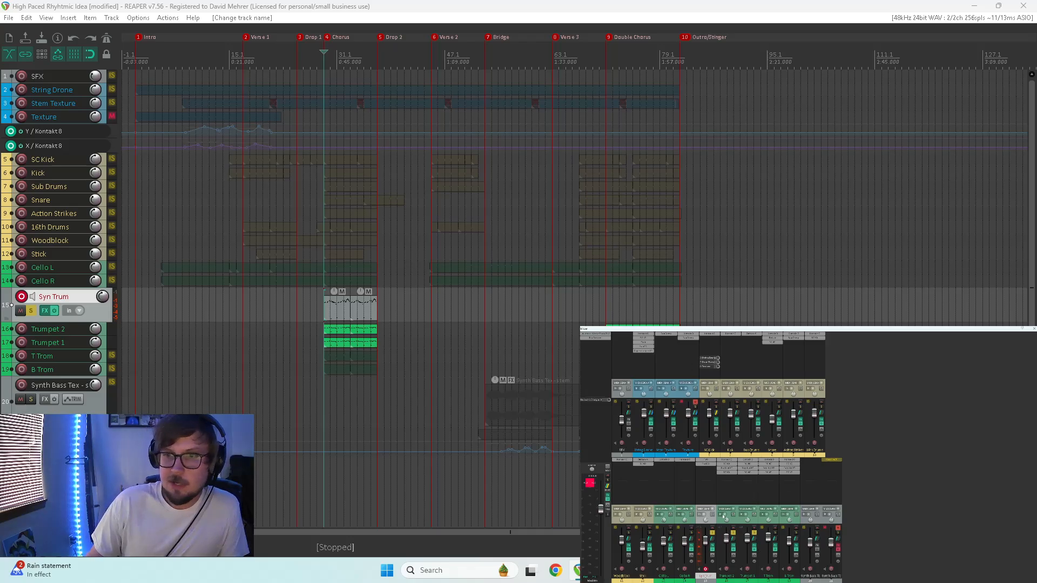
left_click_drag(711, 535, 747, 536)
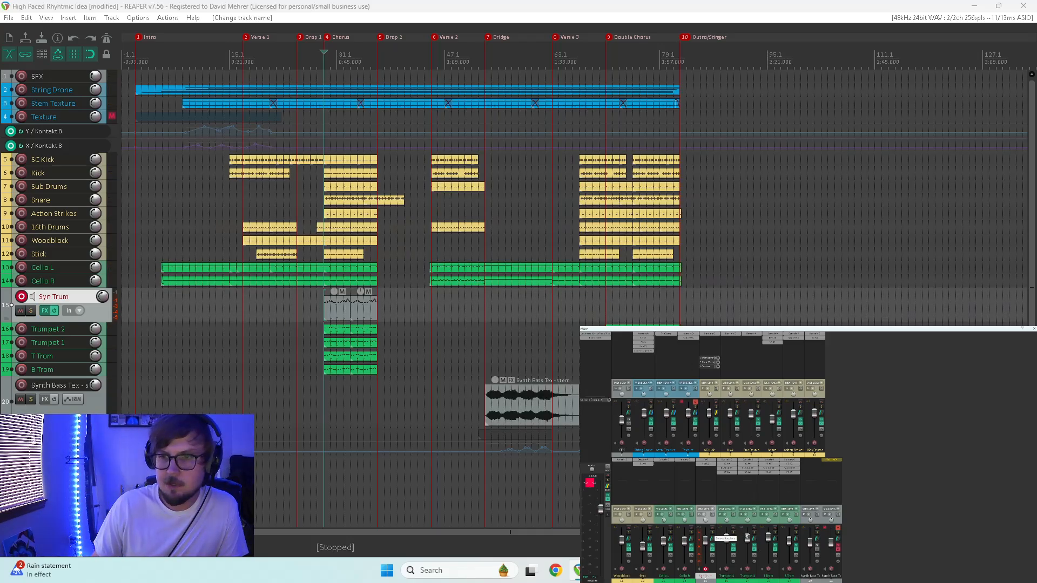
Insert a new track directly below Trumpet 2 and copy FM8 from Syn Trum onto it
left_click(734, 523)
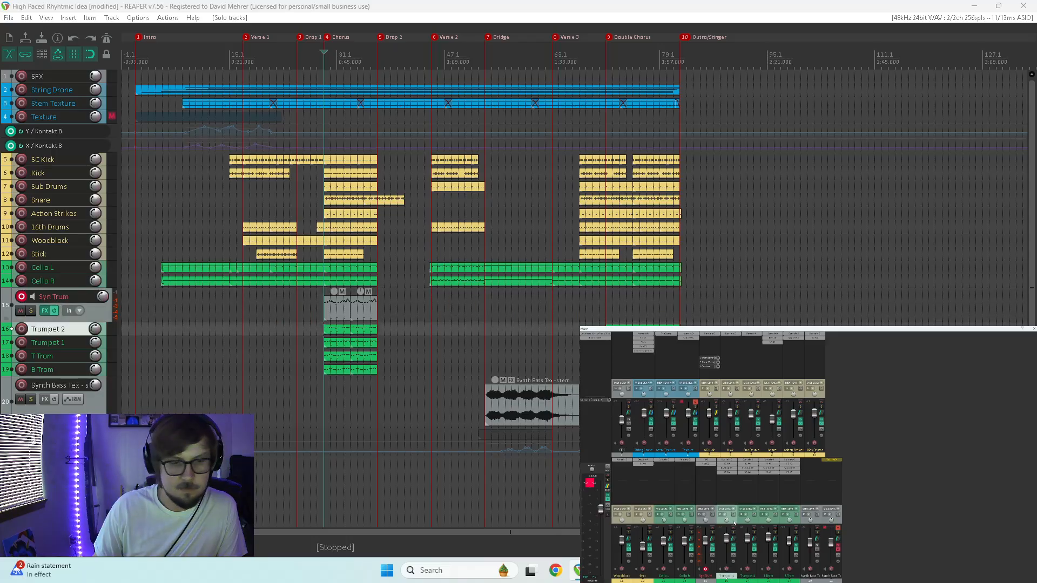
key("ctrl+t")
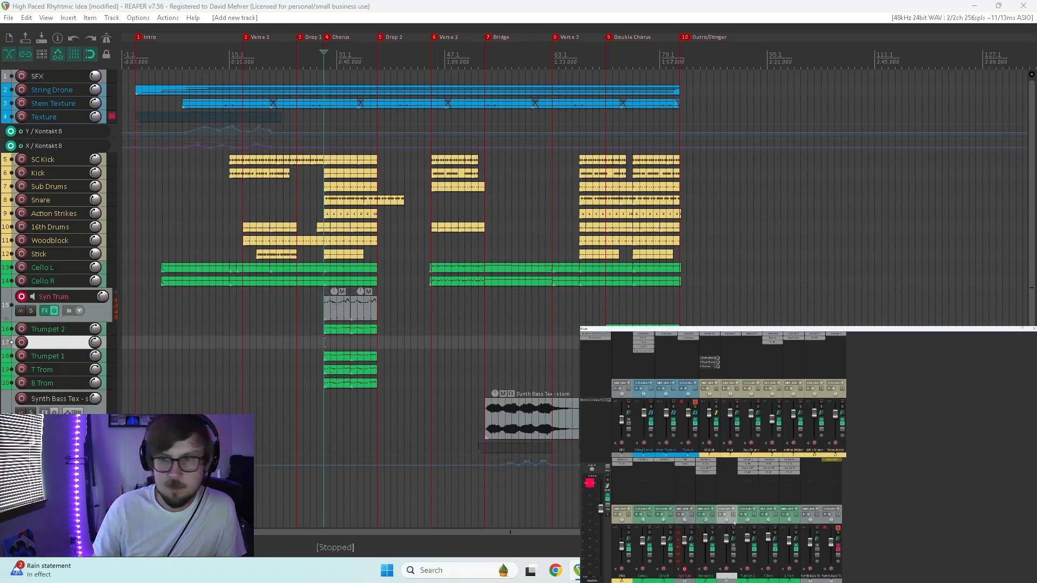
left_click(729, 463)
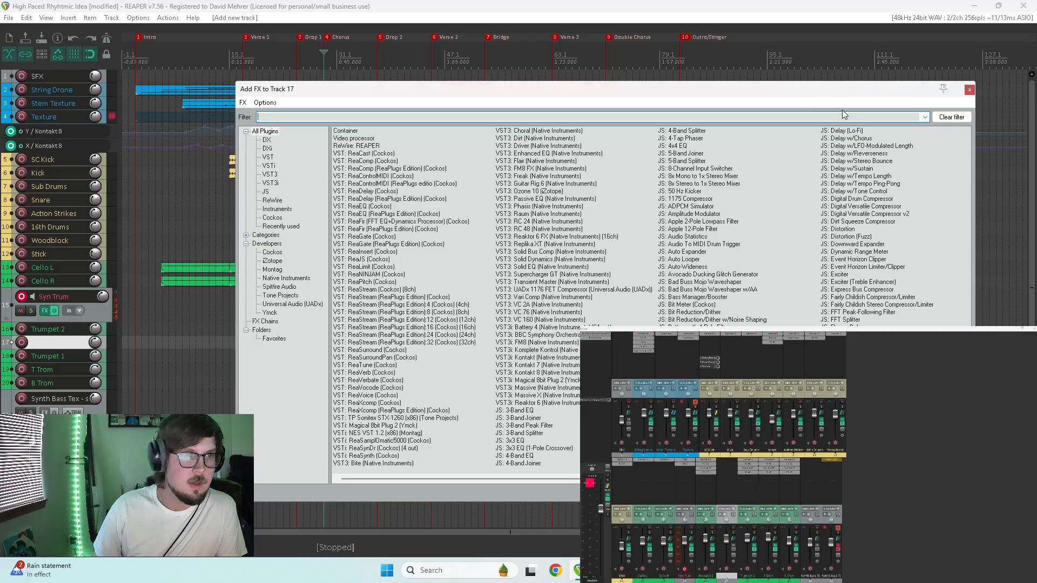
left_click(969, 90)
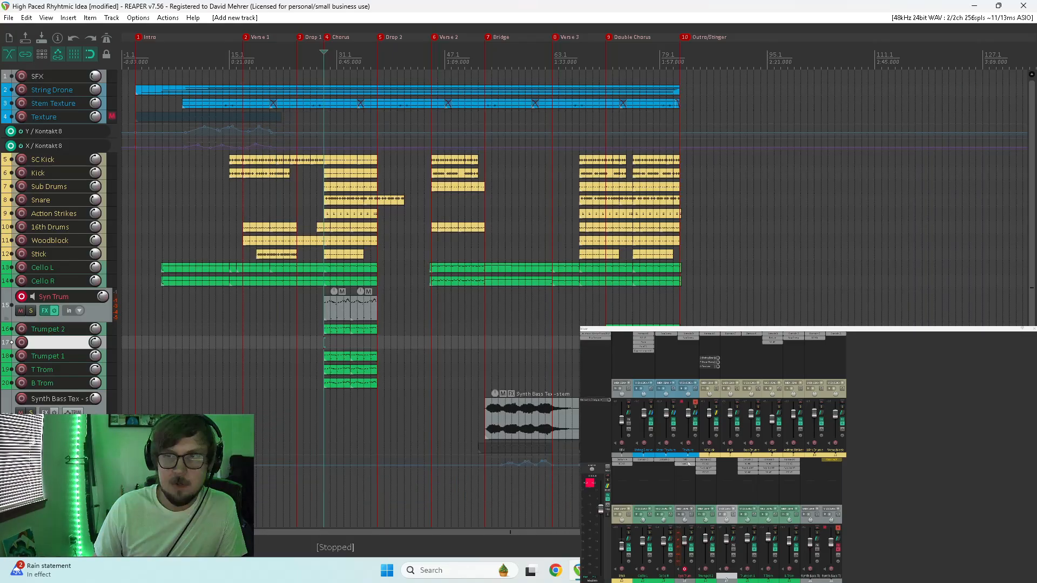
left_click(730, 461)
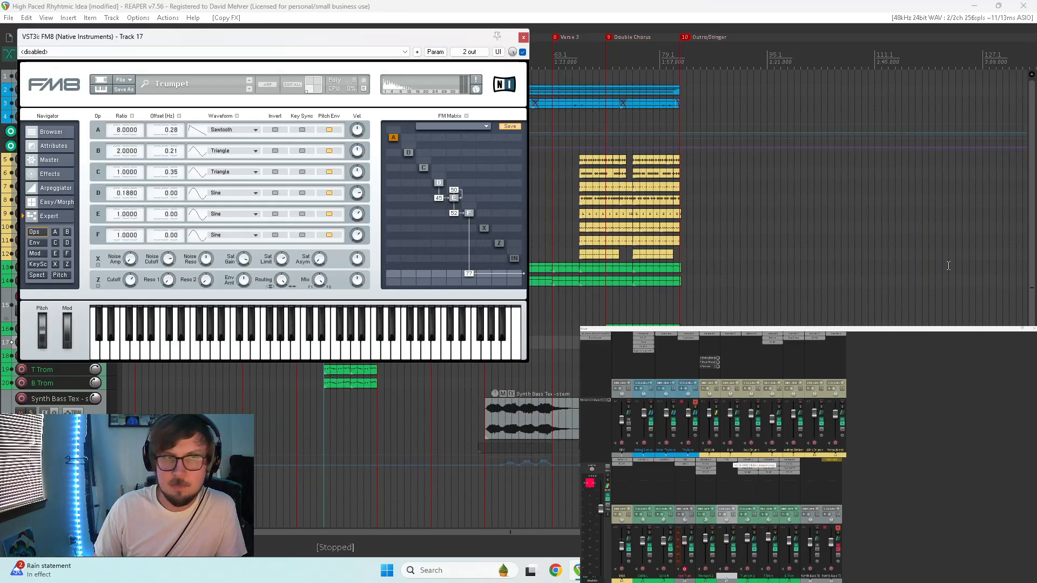
Try clearing the Trumpet, Synthetic and Processed attributes of the copied FM8 sound
left_click(51, 132)
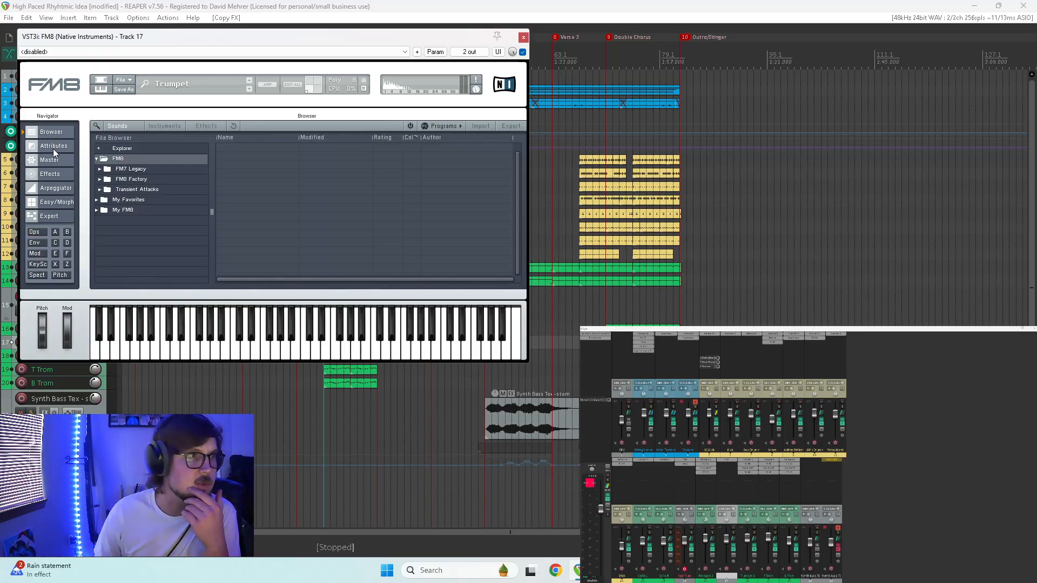
left_click(53, 147)
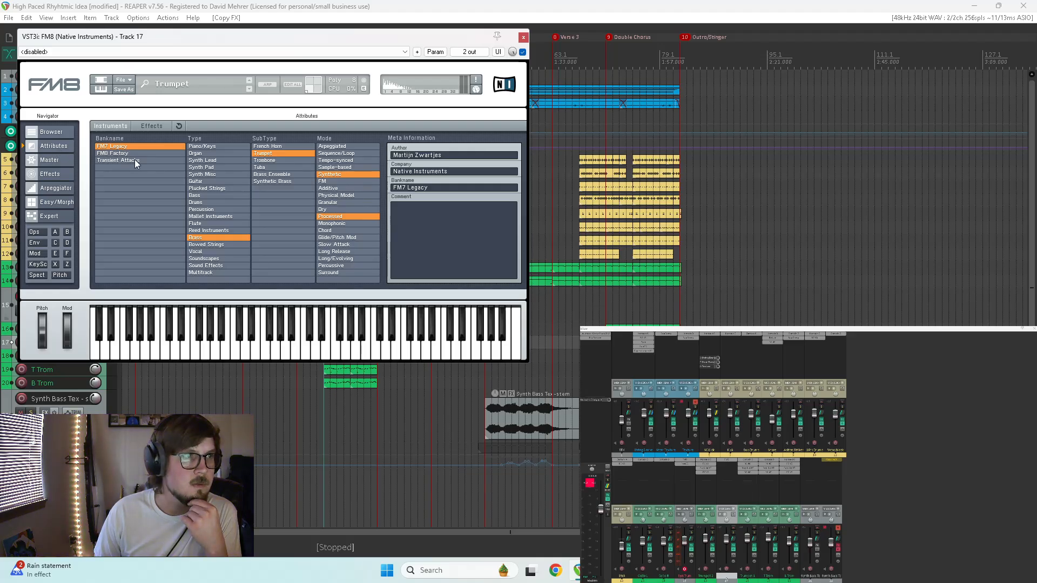
left_click(284, 153)
left_click(335, 174)
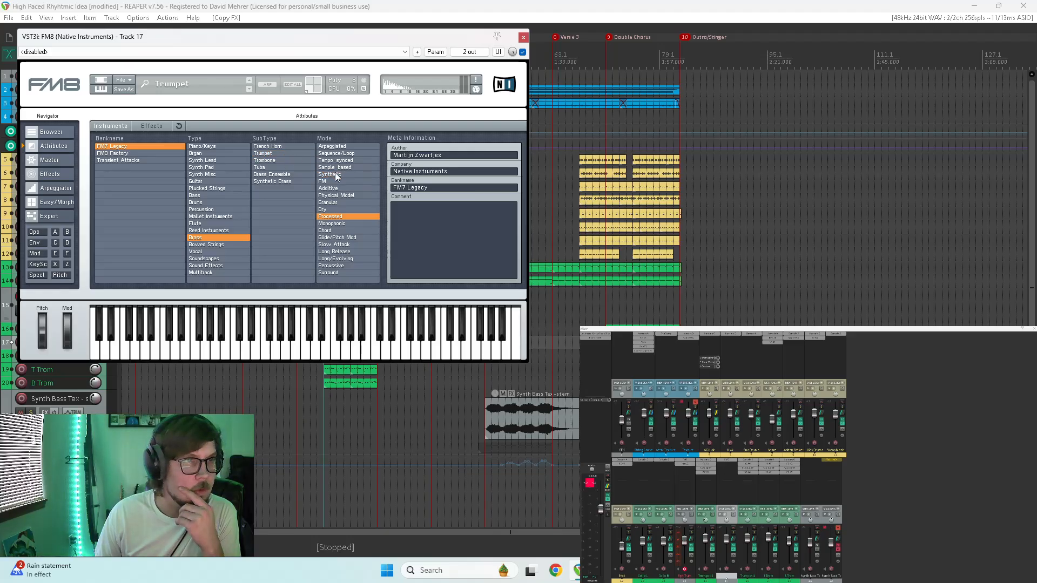
left_click(334, 216)
Filter FM8's instrument presets by Brass and Trumpet, and load the 2 Trumpets preset
left_click(47, 135)
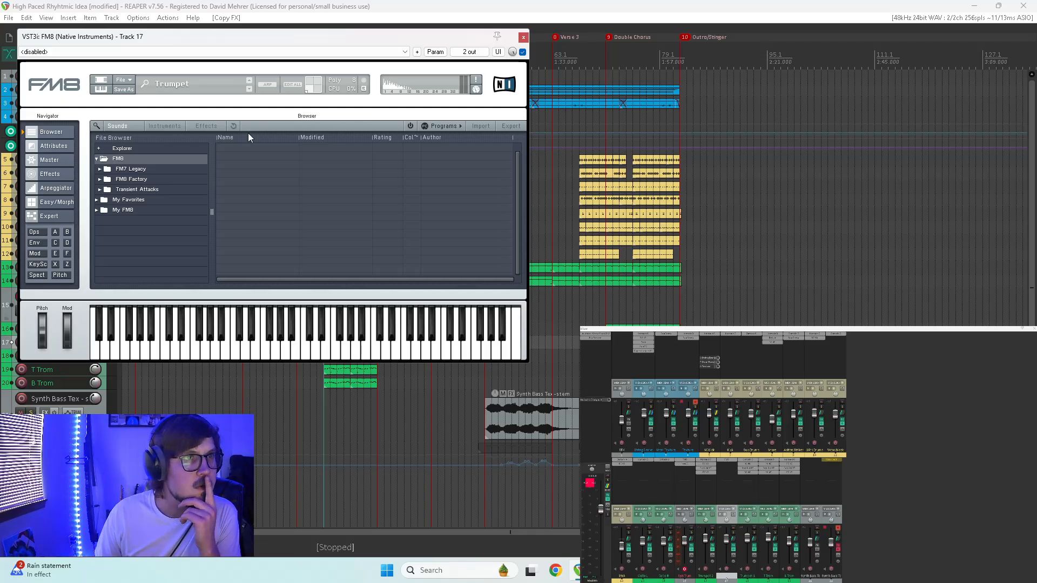
left_click(125, 126)
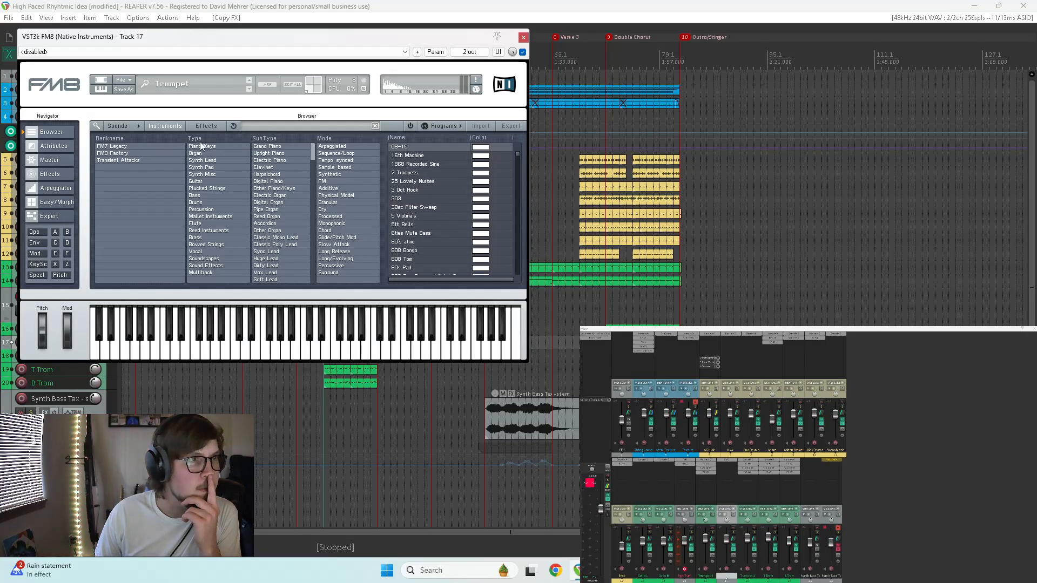
left_click(203, 239)
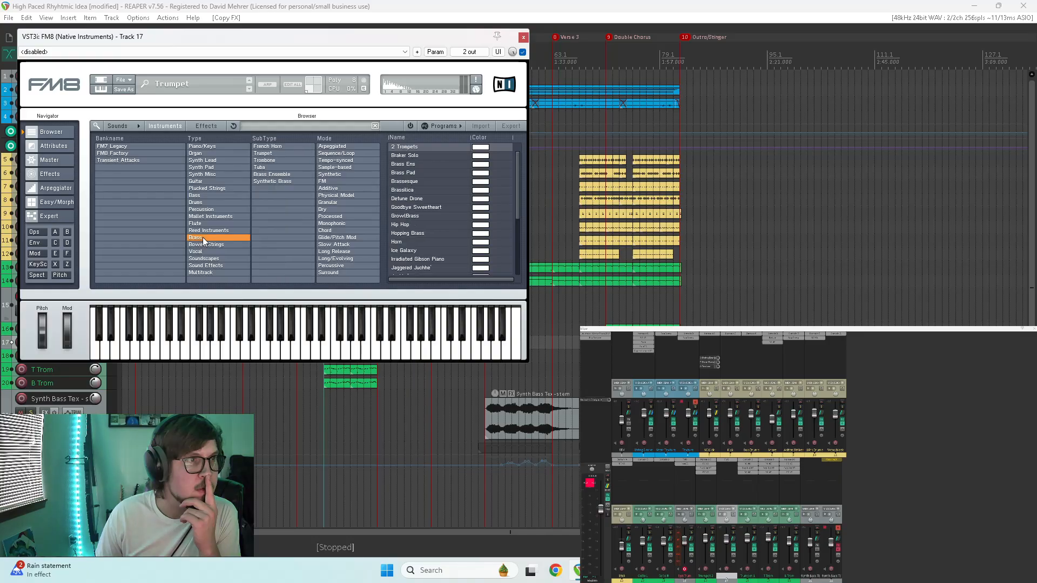
left_click(276, 154)
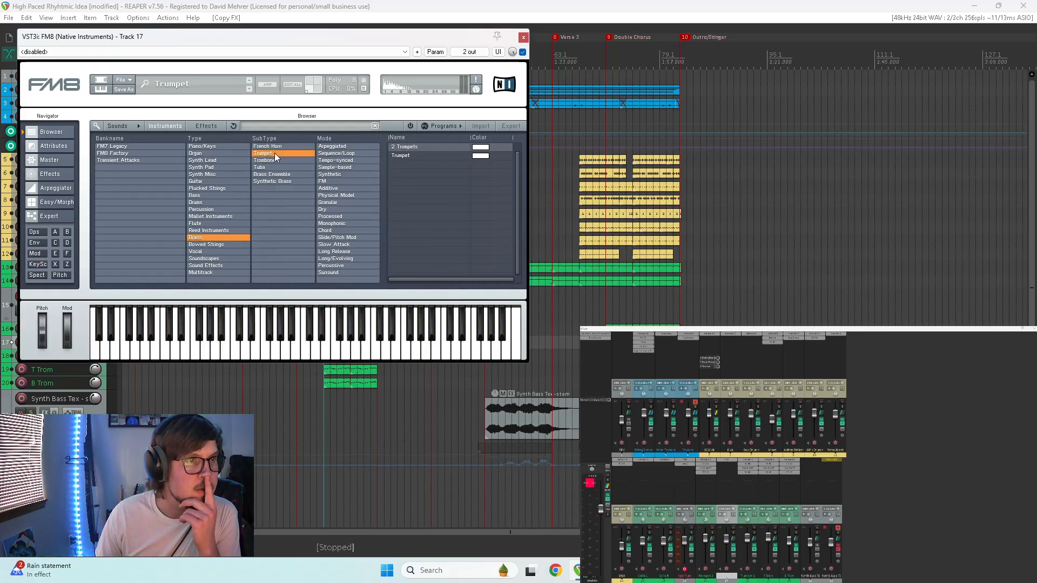
left_click(428, 146)
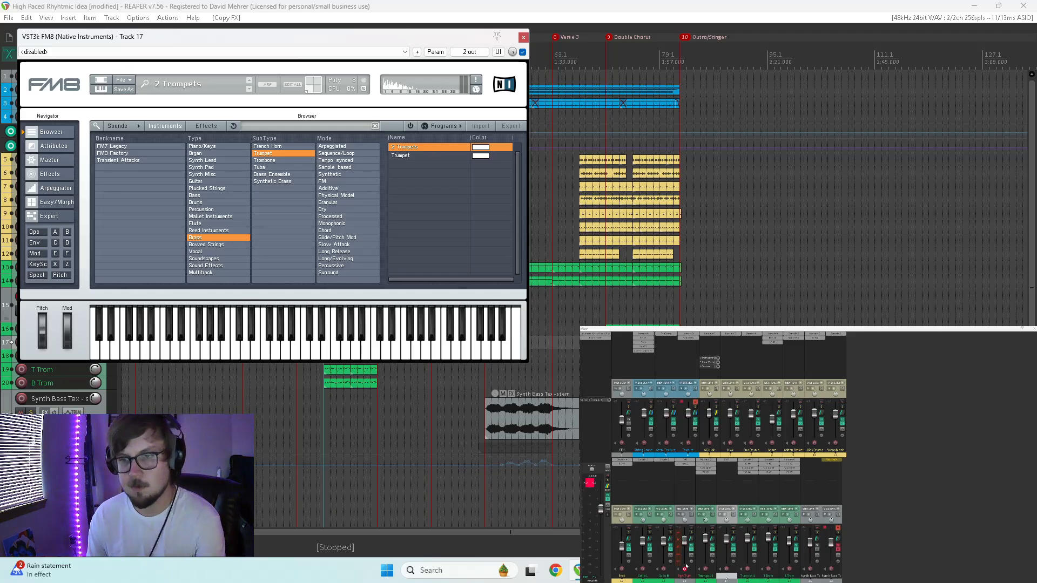
Arm track 17 for auditioning and switch off the Chorus/Delay effect in its 2 Trumpets sound
left_click(727, 569)
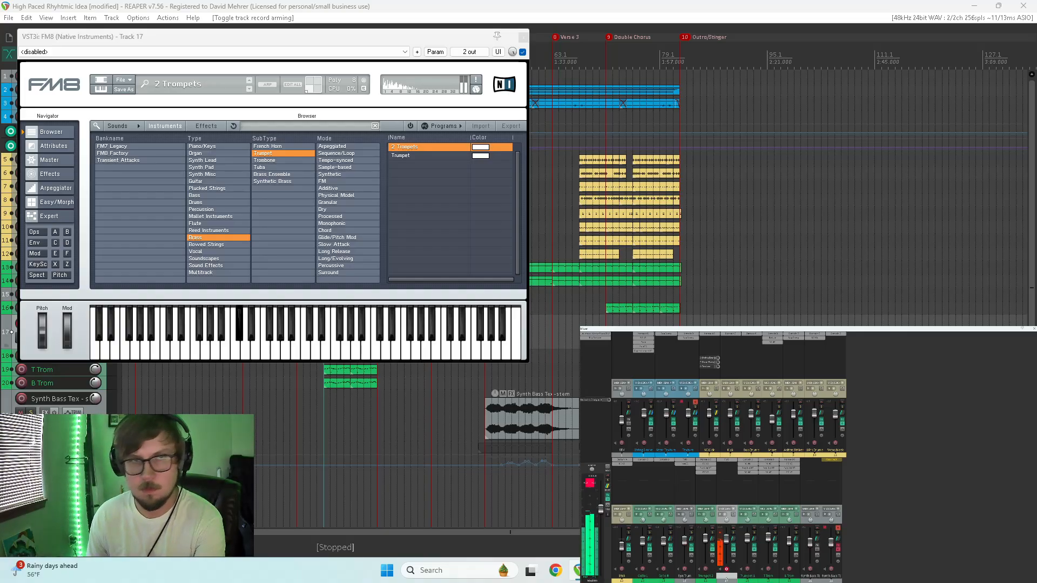
left_click(56, 173)
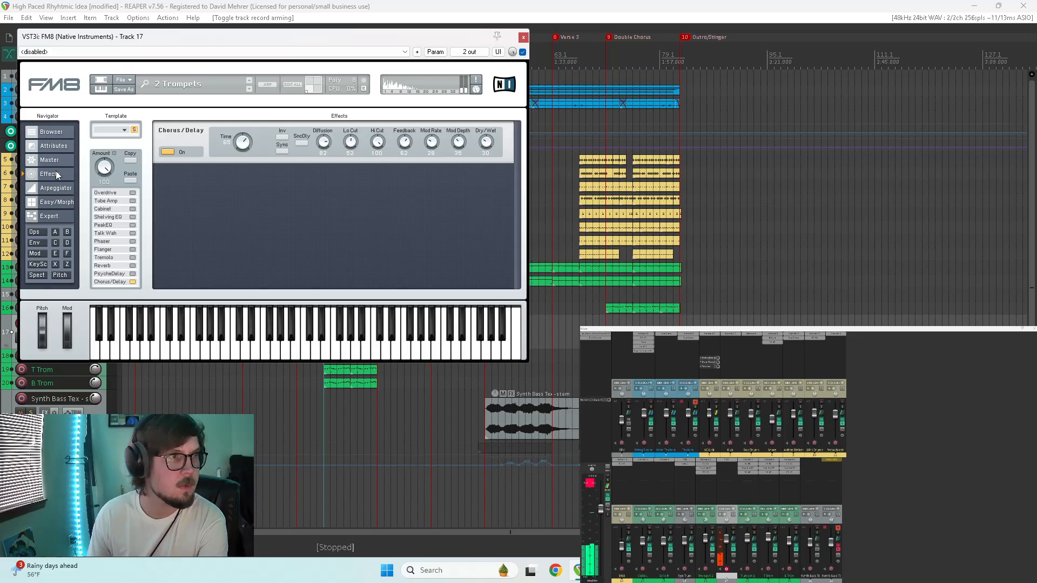
left_click(167, 152)
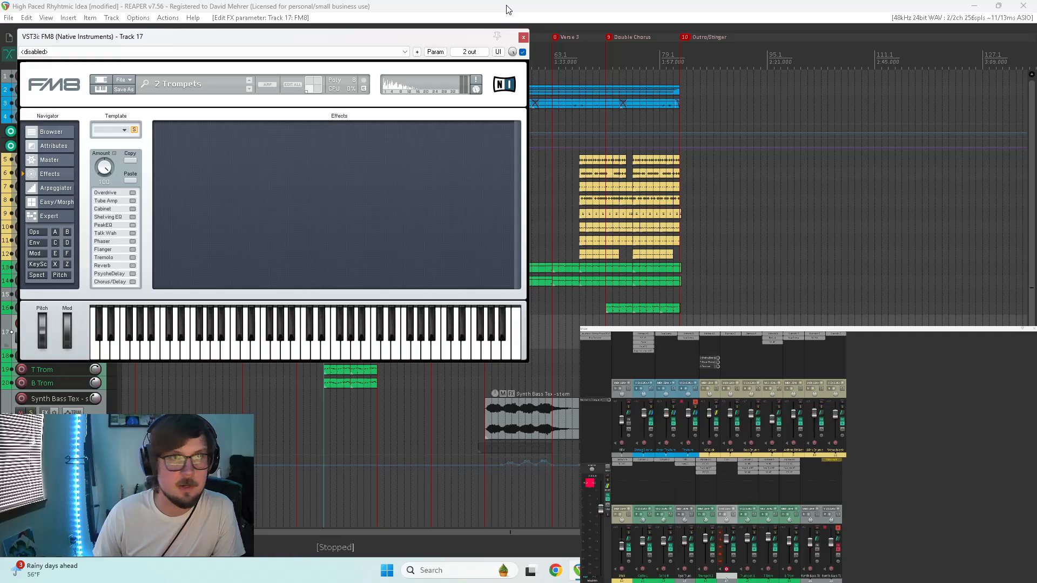
left_click(523, 38)
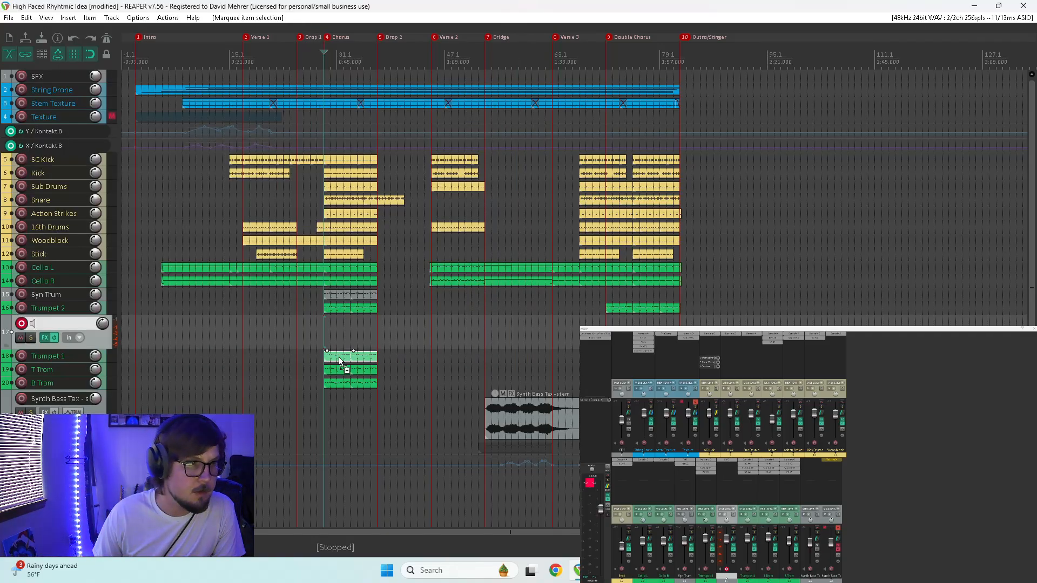
Copy Trumpet 1's Chorus items onto the new track 17 and play the arrangement from the Chorus
left_click_drag(339, 357, 342, 341)
left_click(323, 319)
key("space")
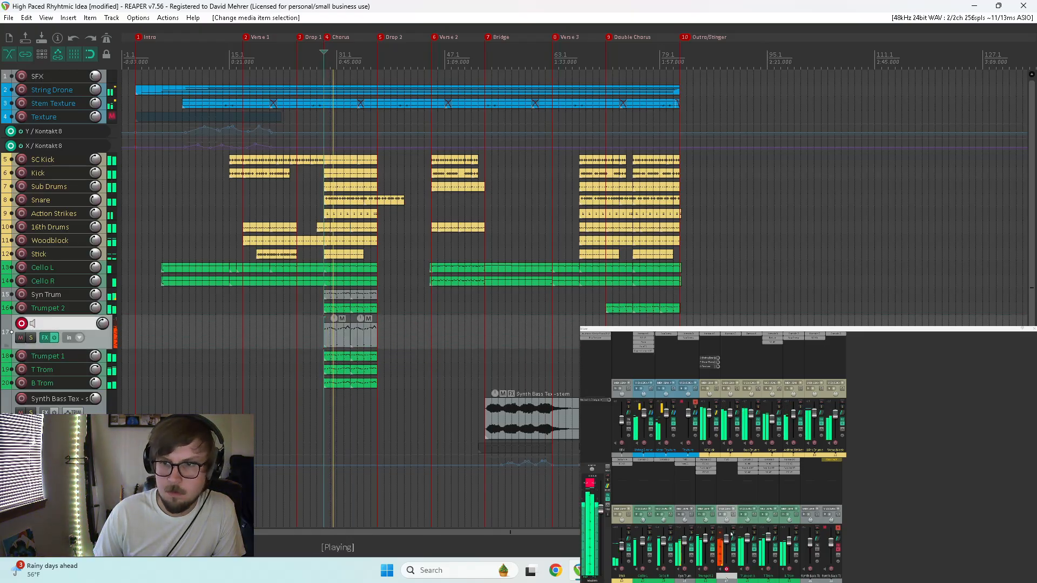
Solo track 17, copy Syn Trum's ReaEQ onto it, and set its high-pass band to 462.4 Hz with a 1.66 octave bandwidth
left_click(732, 533)
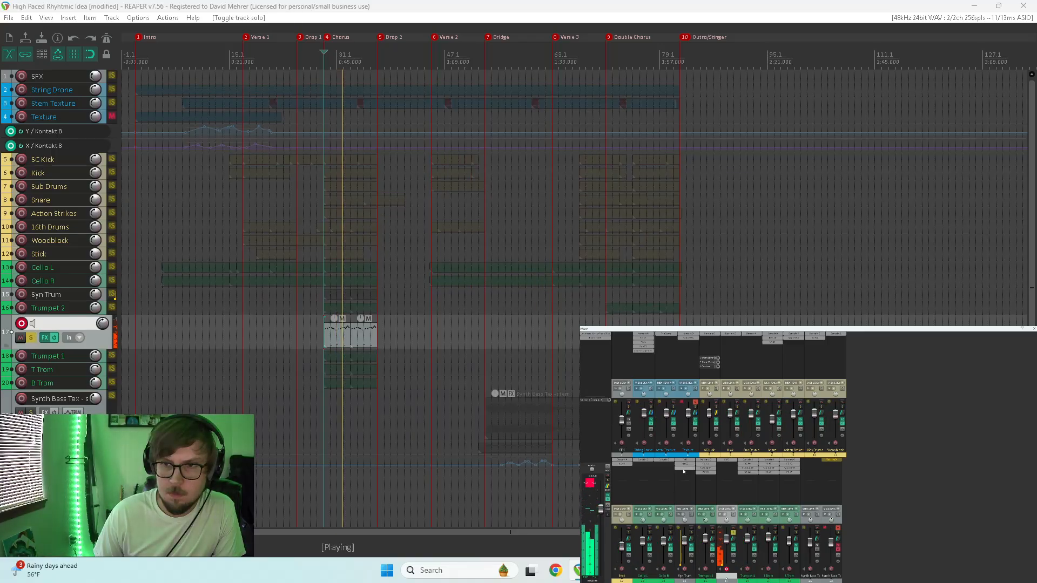
left_click_drag(685, 465, 727, 467)
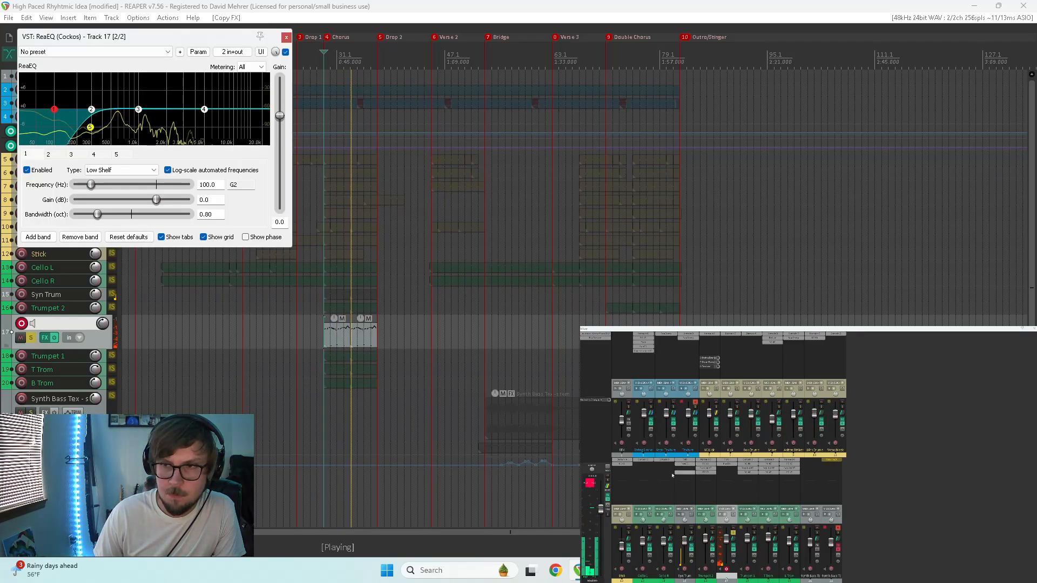
left_click_drag(91, 128, 109, 129)
left_click_drag(123, 215, 120, 215)
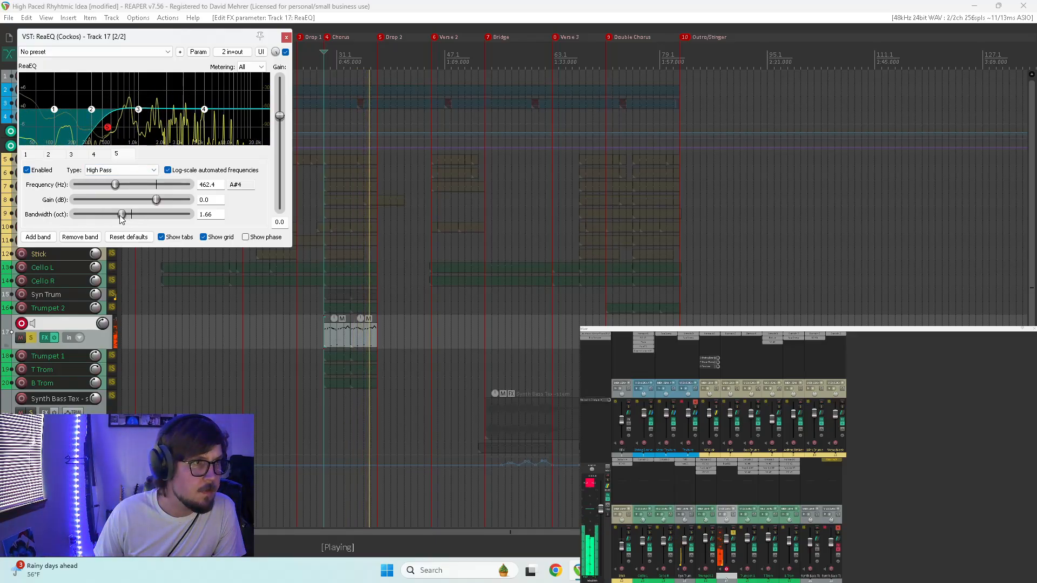
left_click(287, 38)
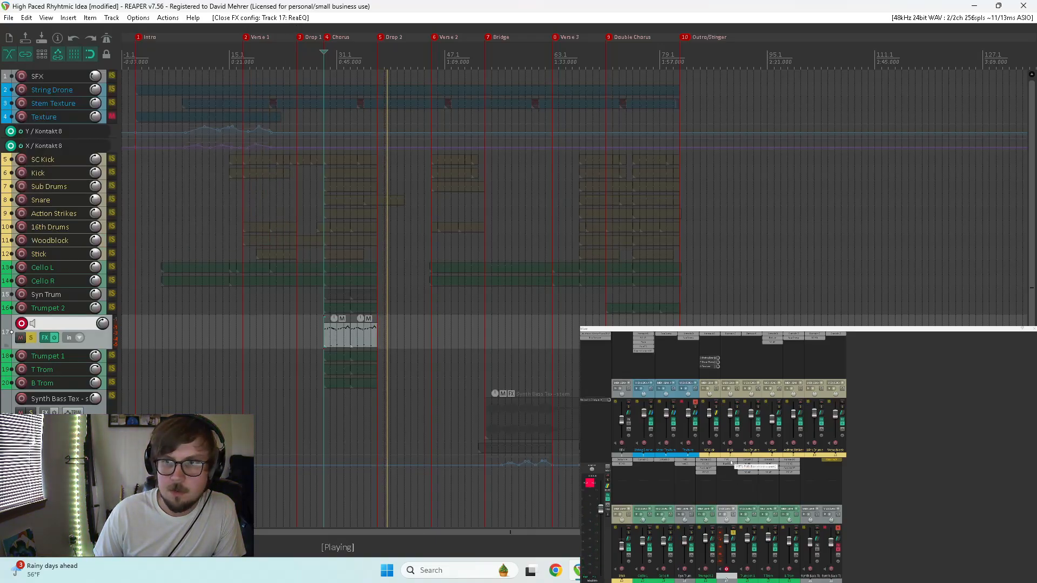
key("space")
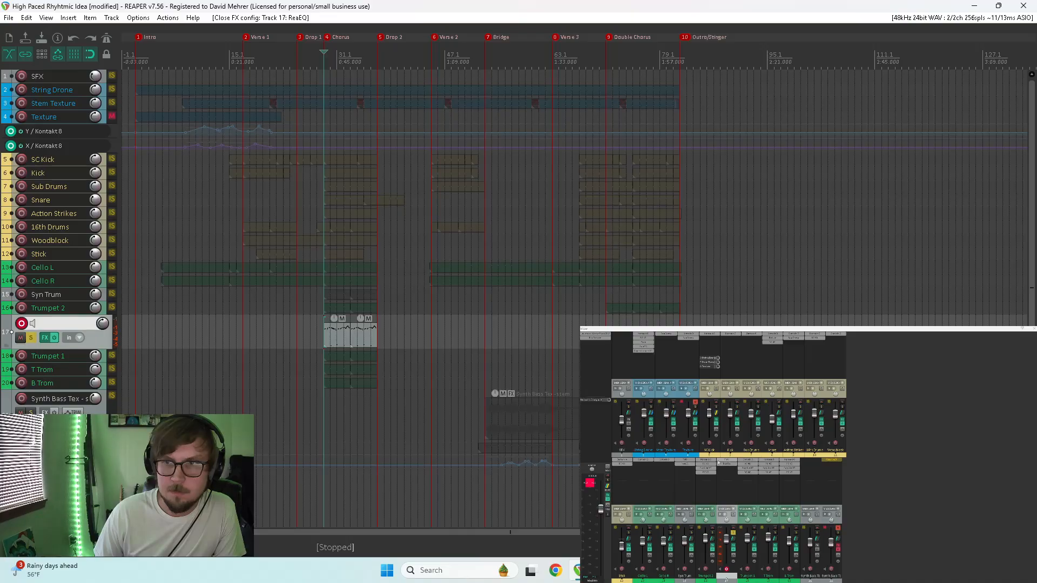
Bypass an FM8 instance on both Syn Trum and track 17, and move the solo from track 17 to Syn Trum during playback
left_click(687, 463)
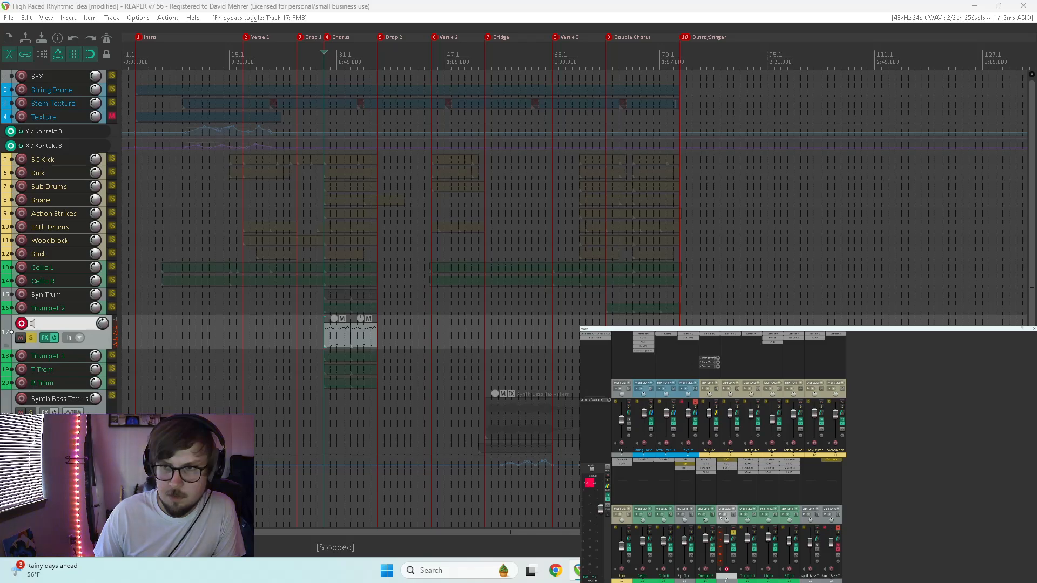
key("space")
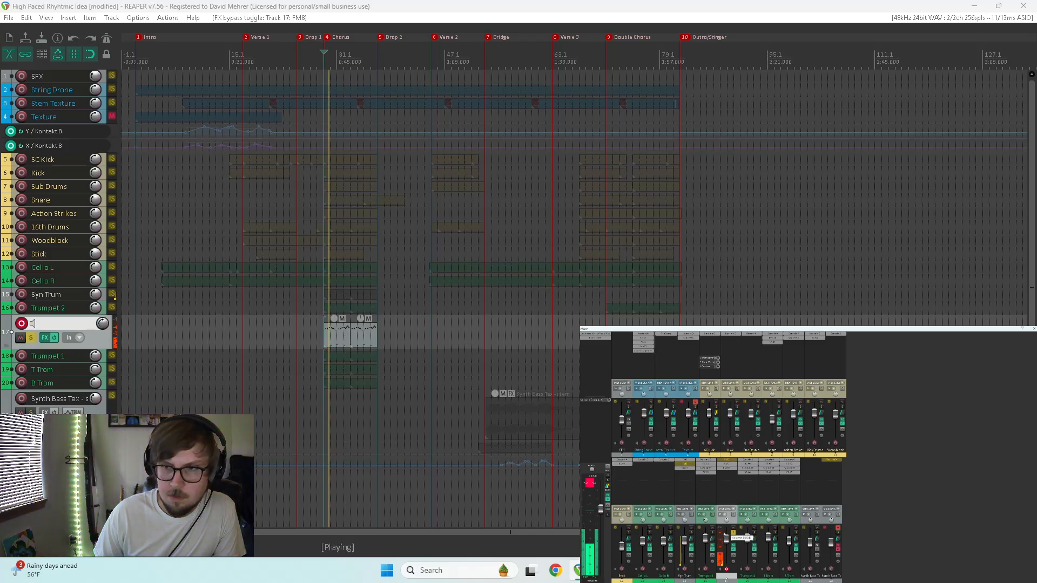
left_click(692, 533)
left_click(733, 534)
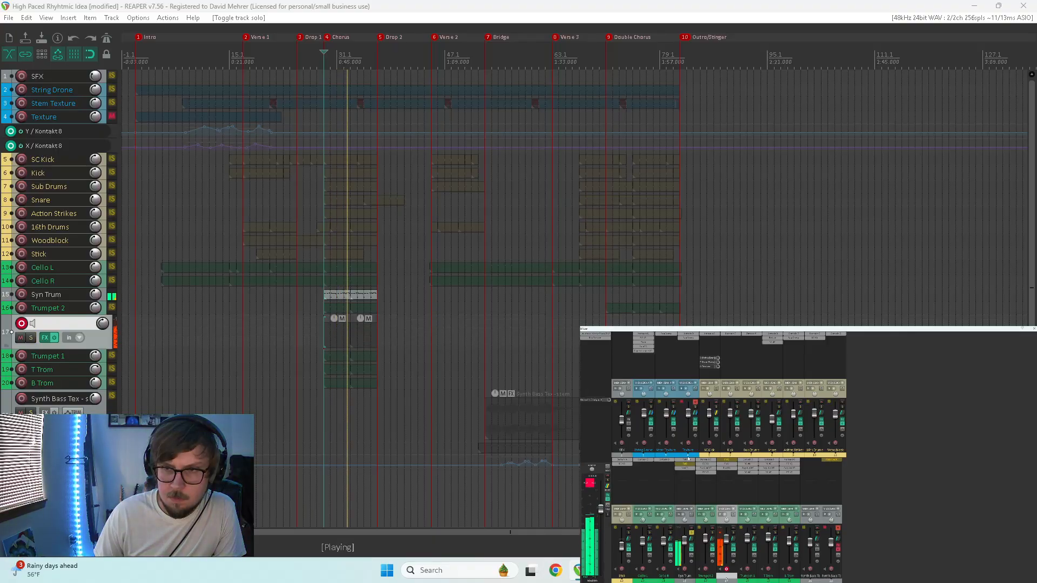
Lower the high-pass band in Syn Trum's ReaEQ to 245.3 Hz
left_click(686, 469)
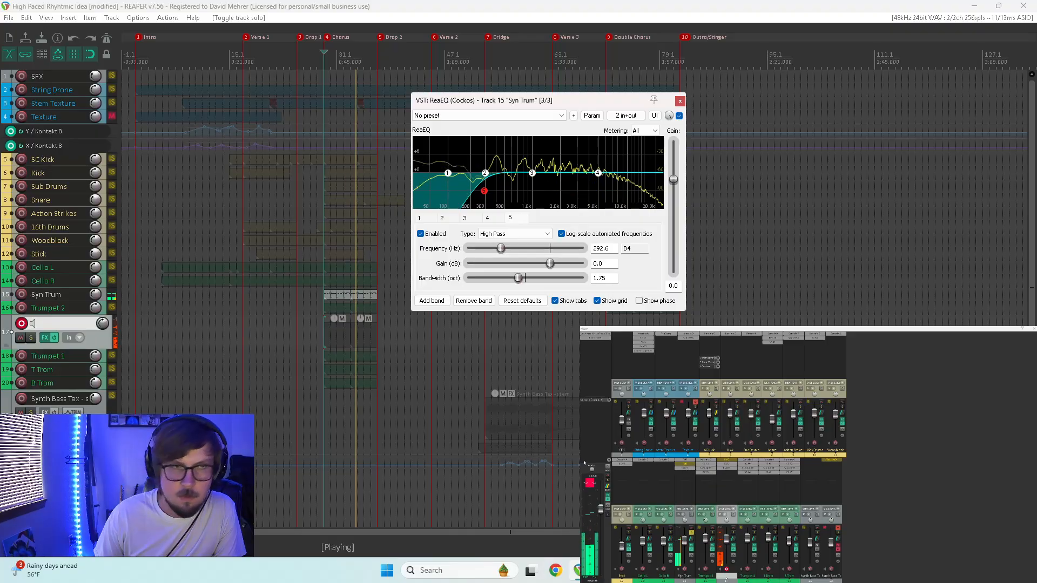
mouse_move(484, 191)
left_mouse_down()
mouse_move(405, 200)
mouse_move(479, 195)
left_mouse_up()
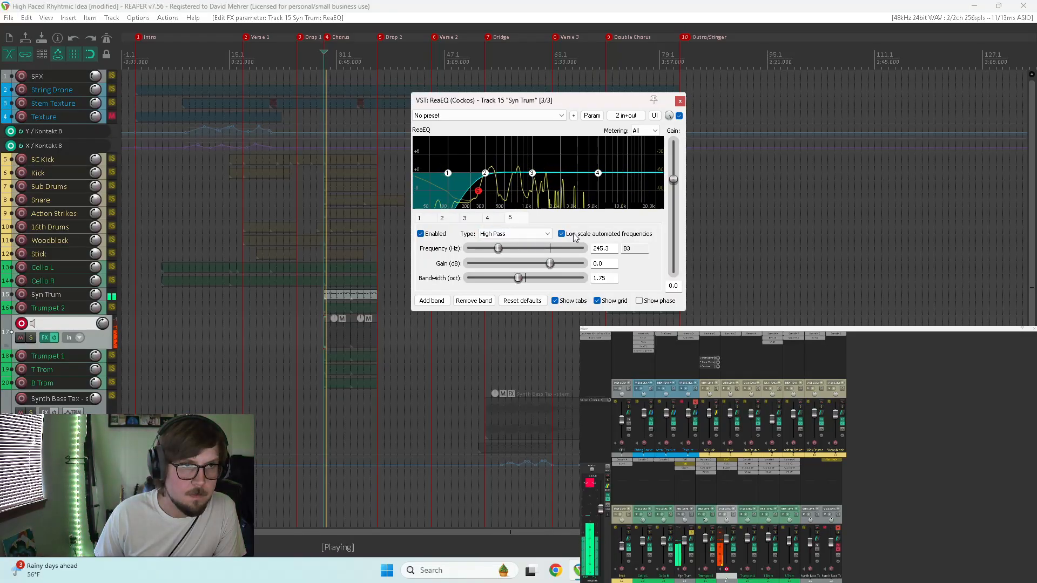
left_click(680, 102)
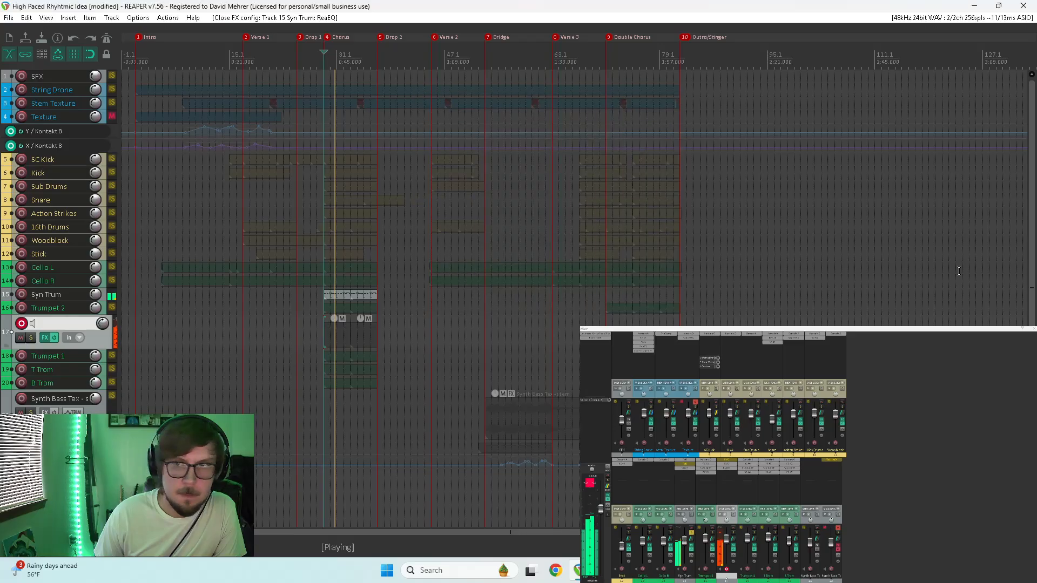
Hear track 17 soloed together with Syn Trum, clear both solos, and remove the bypassed FM8 instances from the two tracks
left_click(733, 534)
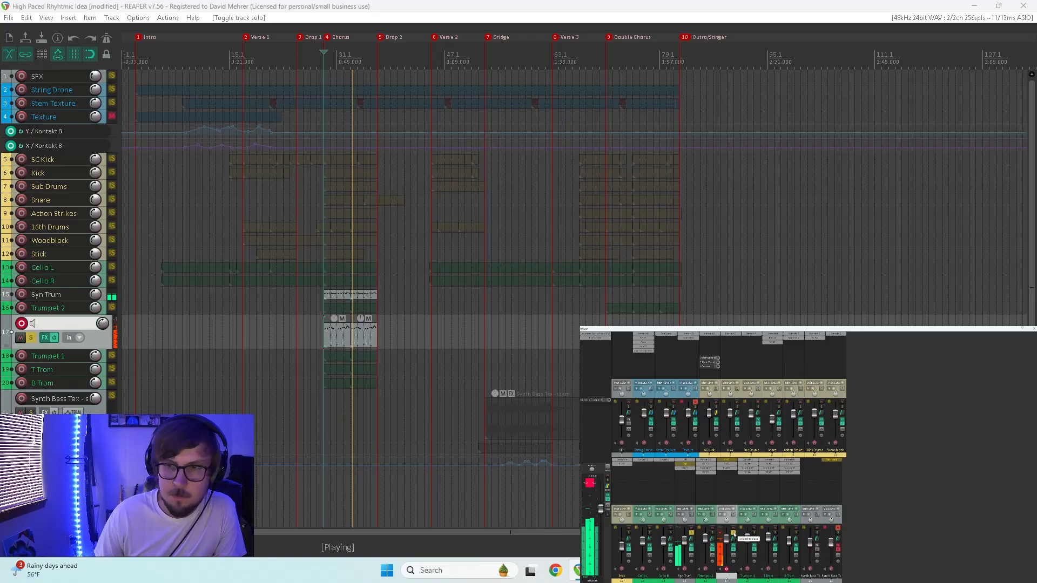
left_click(734, 534)
left_click(692, 534)
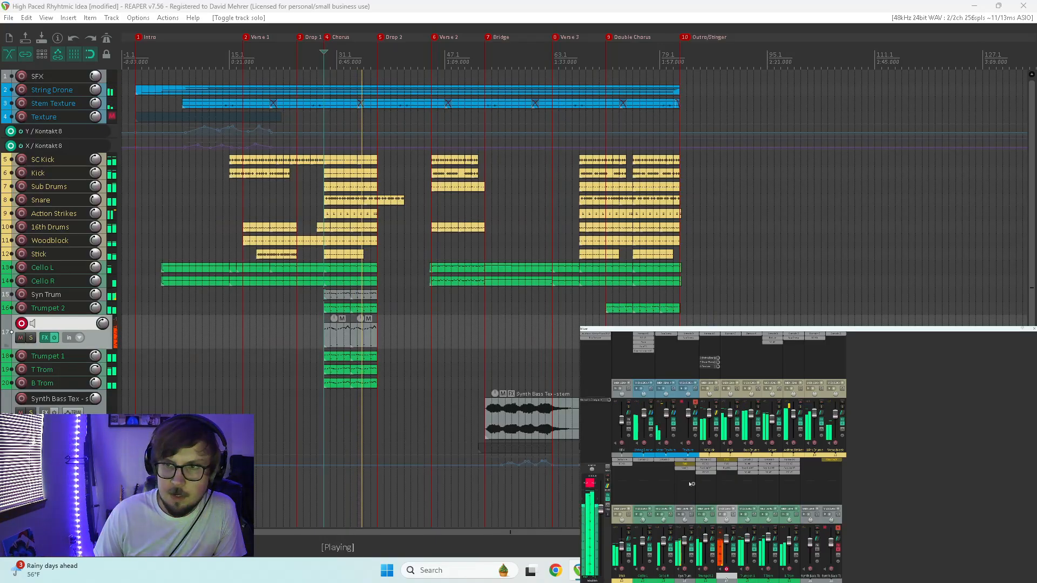
key("space")
left_click(686, 463, "alt")
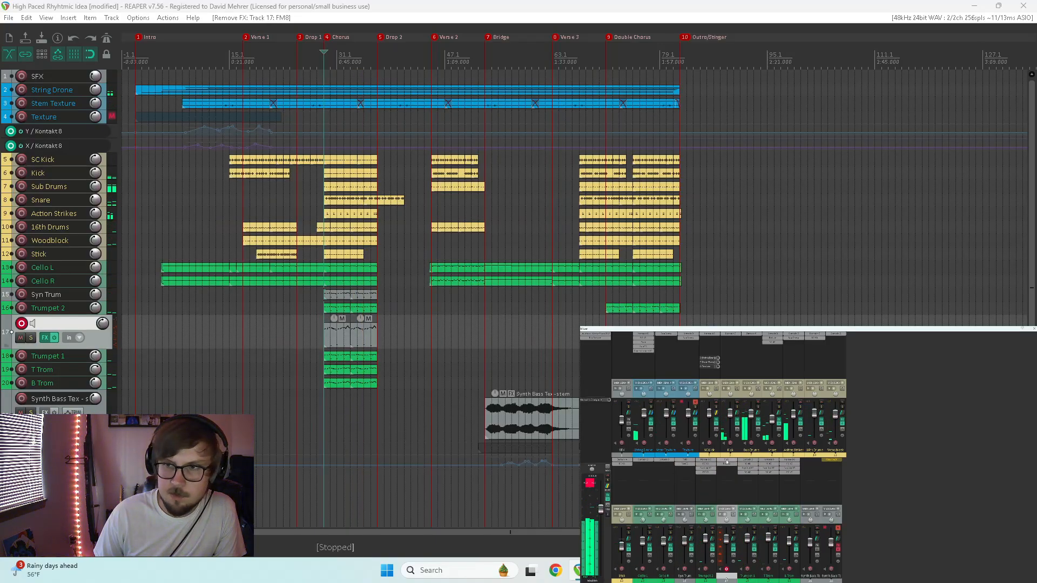
Rename track 17 as Syn Trumpet 2 and track 15 as Syn Trum 1, and adjust Syn Trumpet 2's pan
left_click(727, 570)
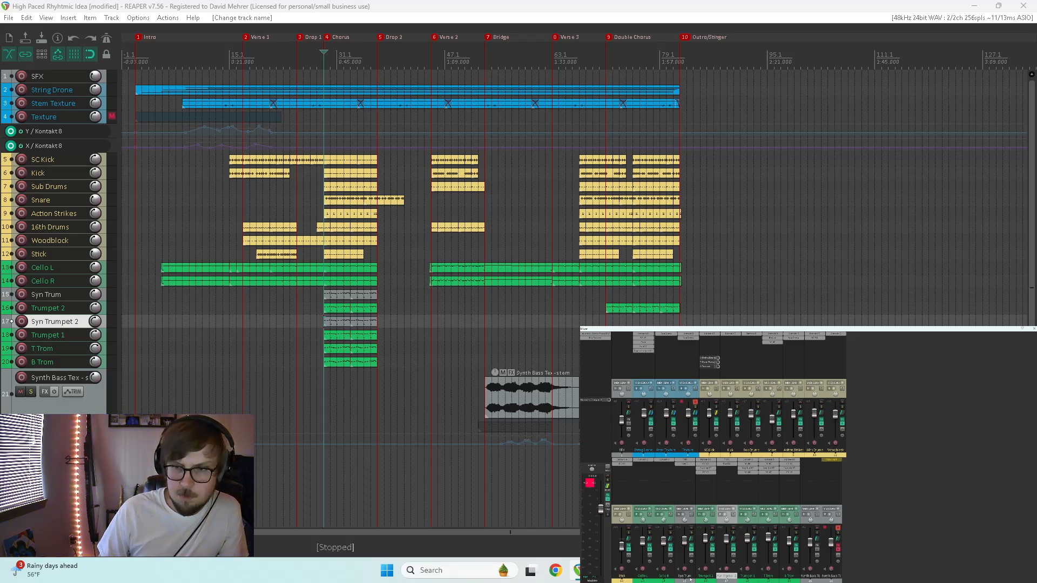
left_click(685, 576)
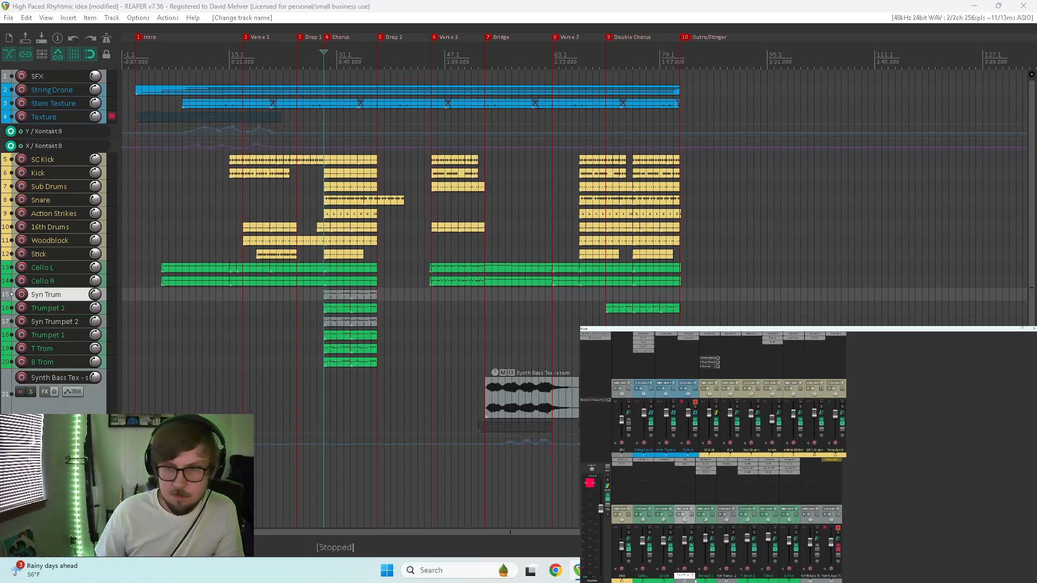
left_click(735, 524)
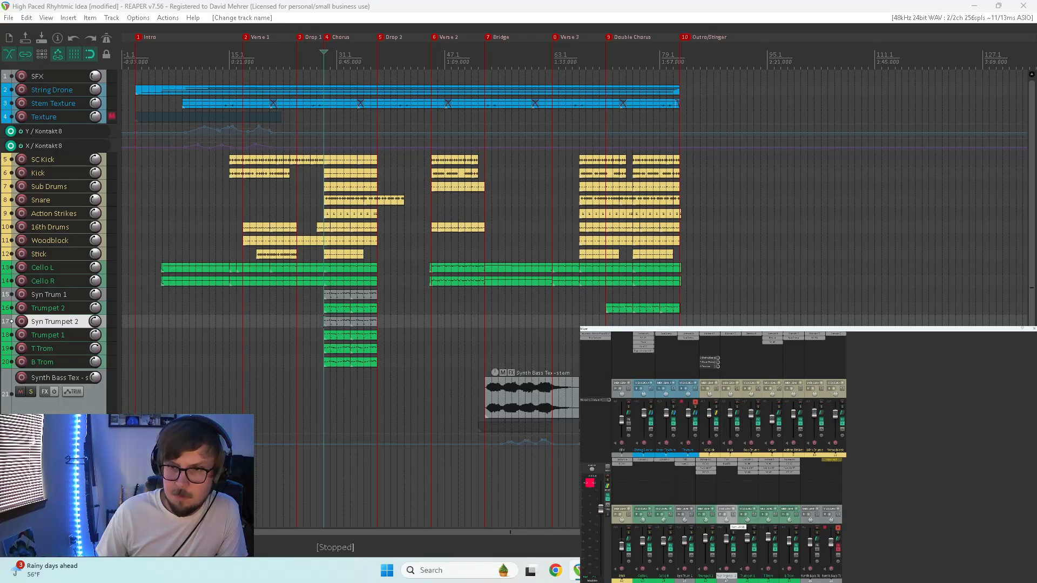
Play the Chorus with the four real and synth trumpet tracks soloed, adjust Syn Trumpet 2's volume, and clear the solos
key("space")
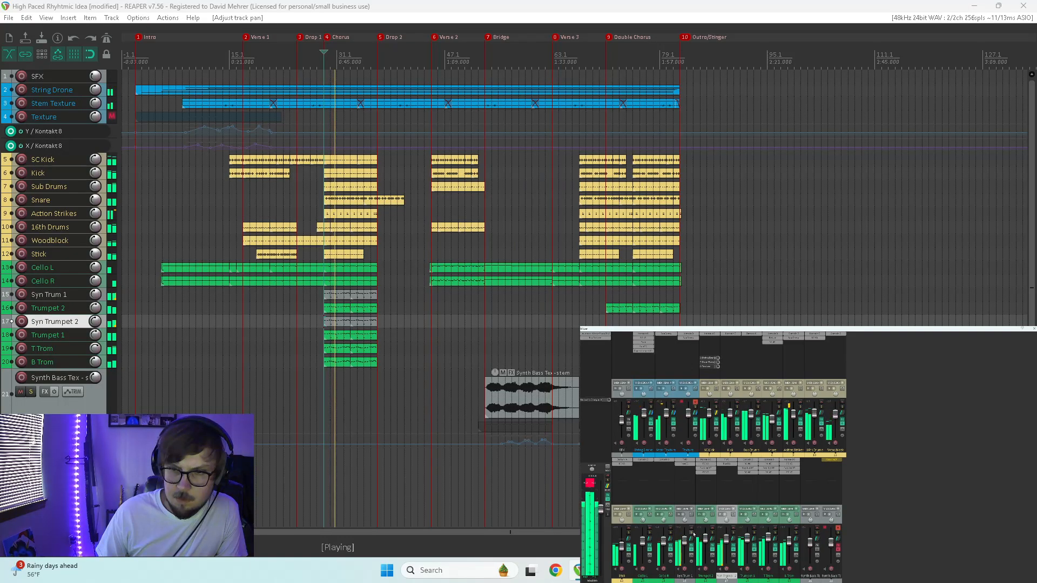
left_click_drag(692, 533, 726, 542)
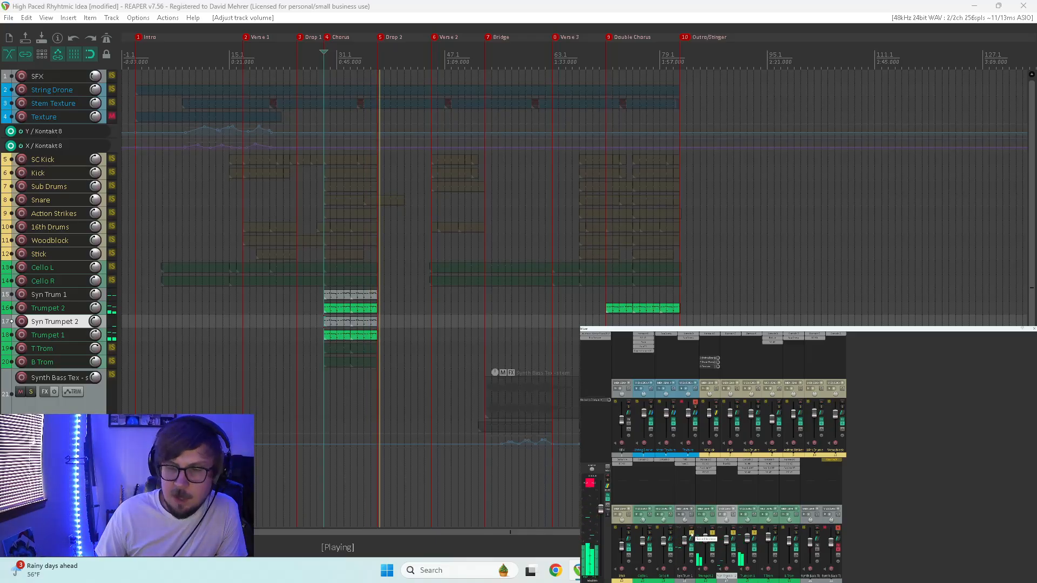
left_click_drag(692, 534, 754, 533)
key("space")
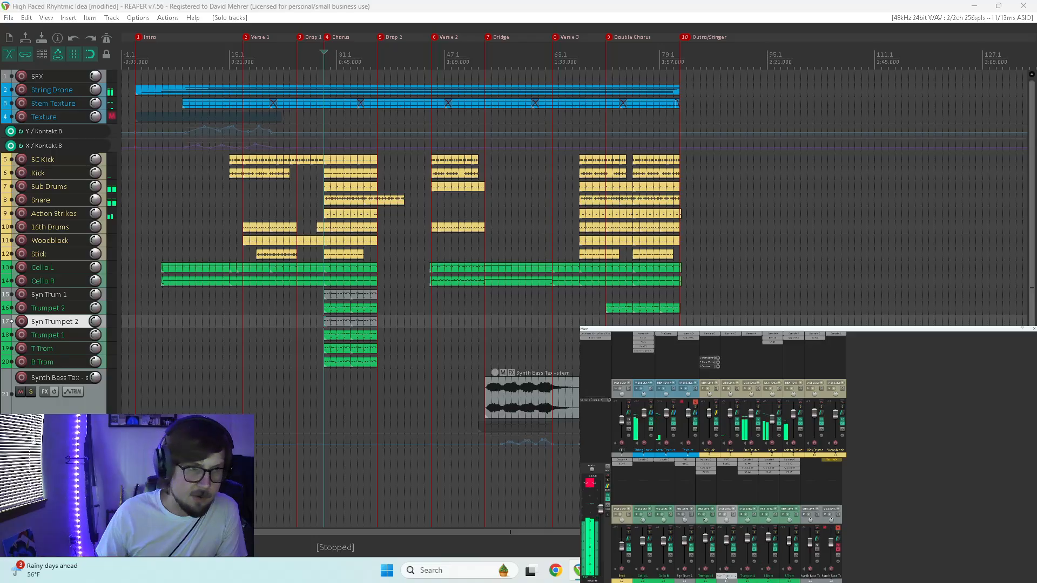
Play the Chorus and mute T Trom and B Trom to hear it without the trombones
key("space")
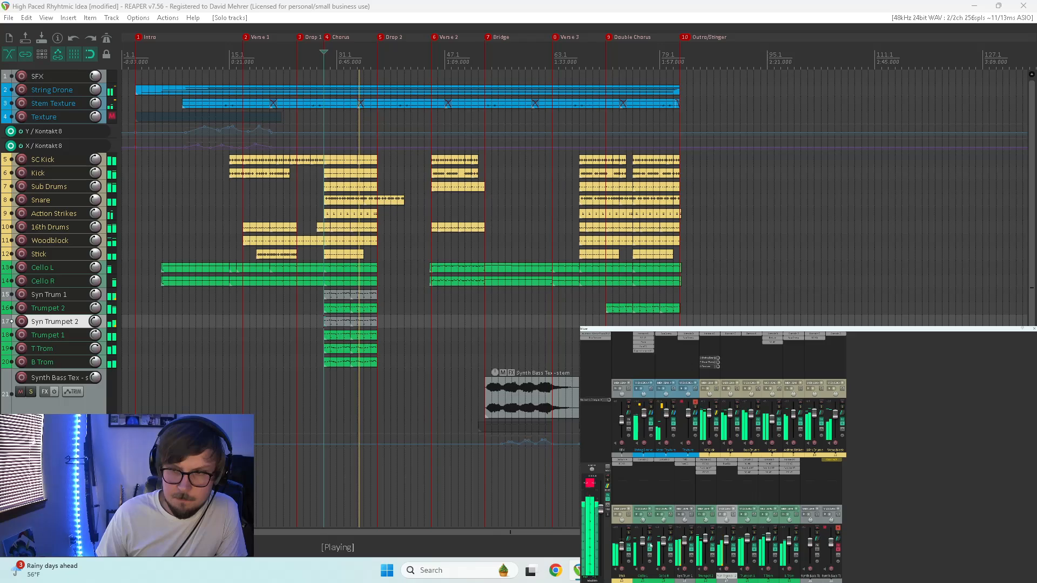
left_click_drag(775, 529, 785, 530)
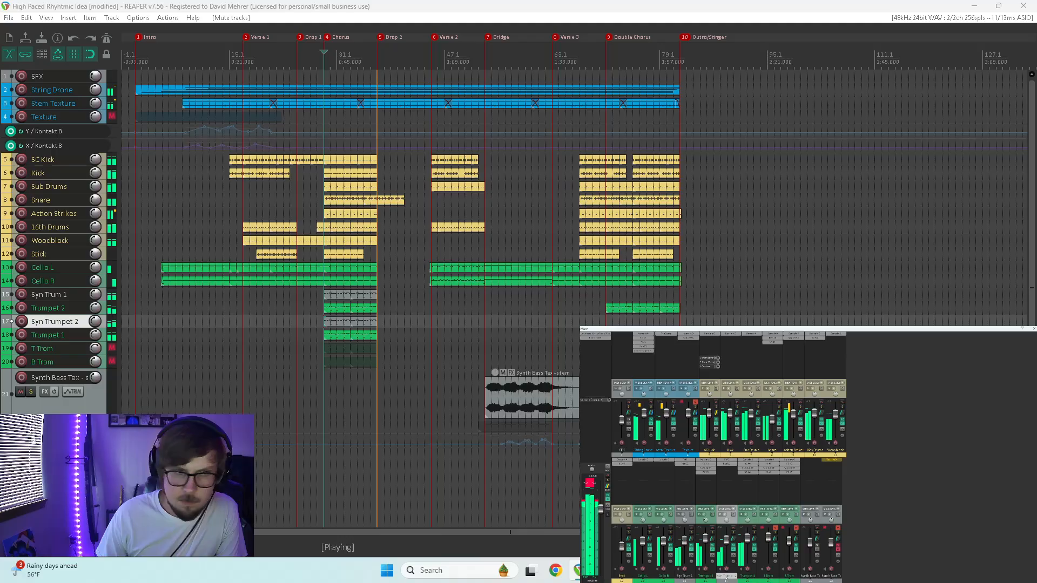
key("space")
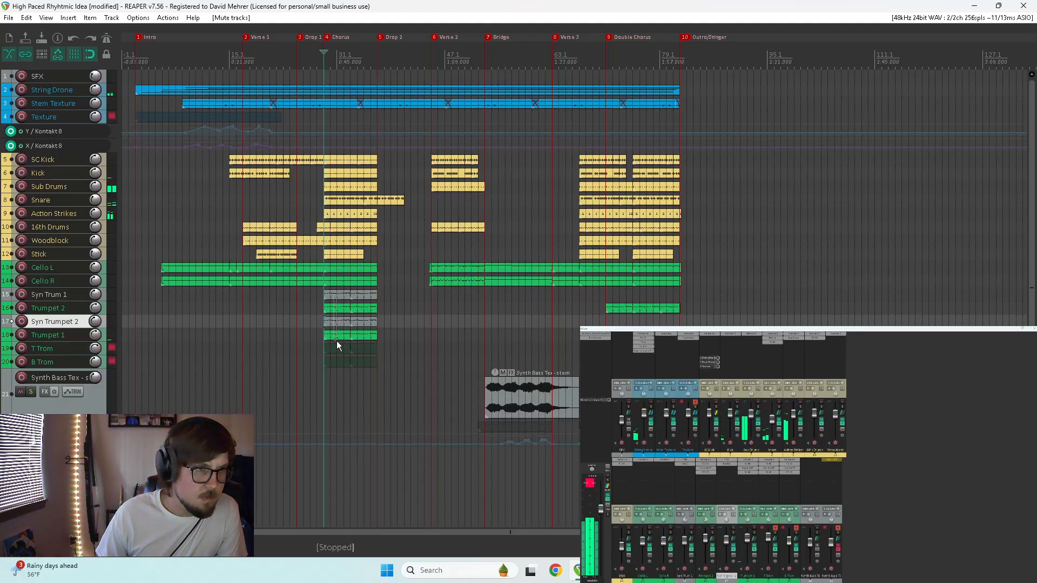
Copy the first Chorus items of the four trumpet tracks to the four bars before Drop 1, and unmute T Trom and B Trom
left_click_drag(337, 341, 337, 341)
left_click_drag(336, 293, 279, 295)
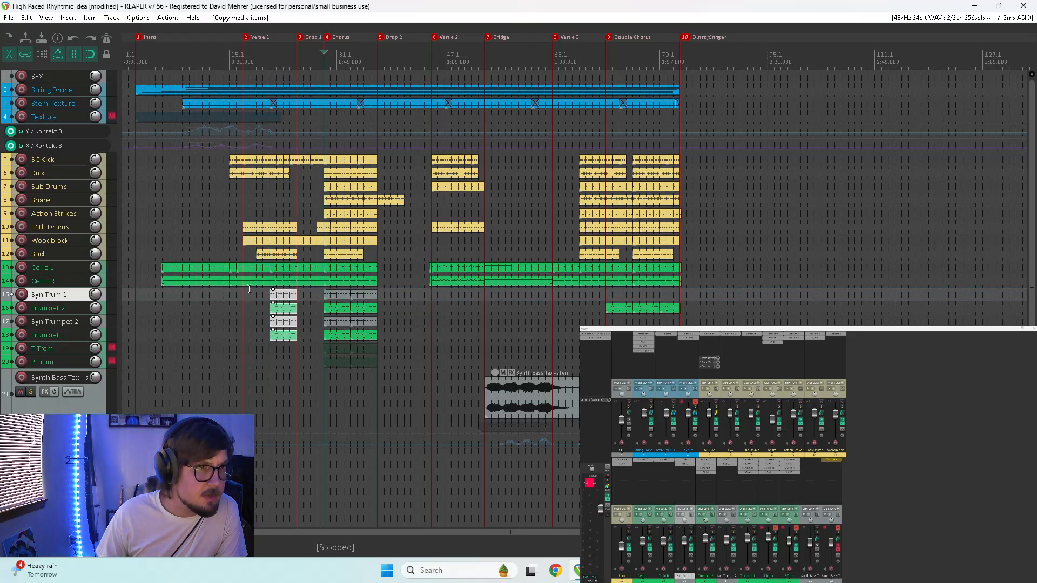
left_click(228, 307)
key("space")
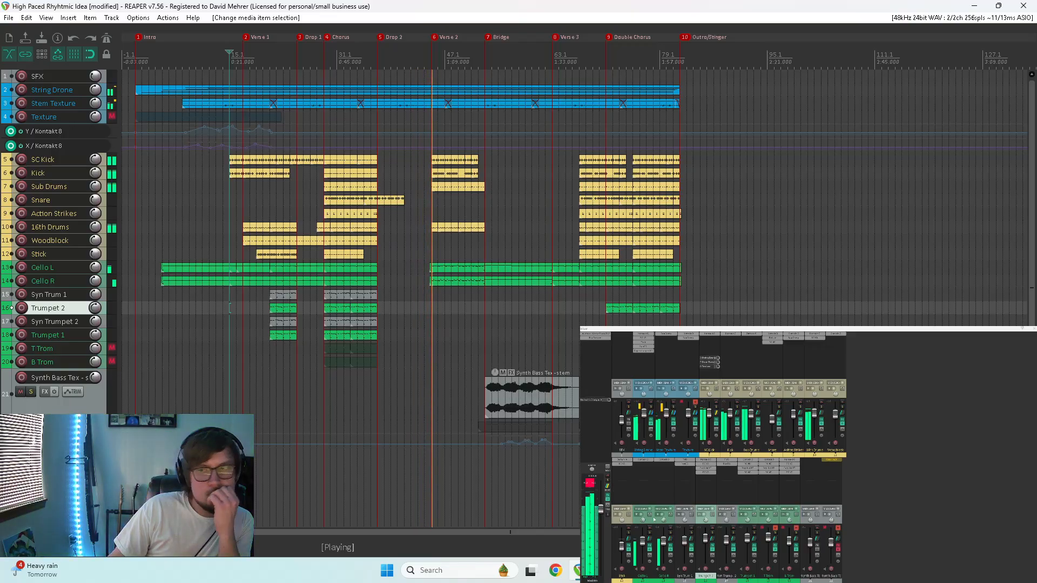
left_click_drag(775, 529, 796, 528)
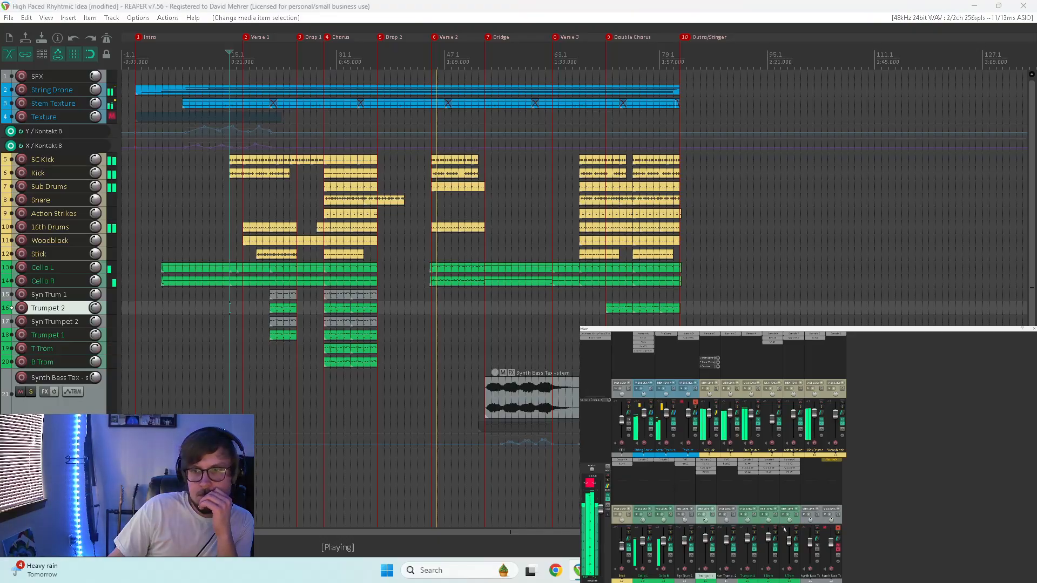
left_click(260, 410)
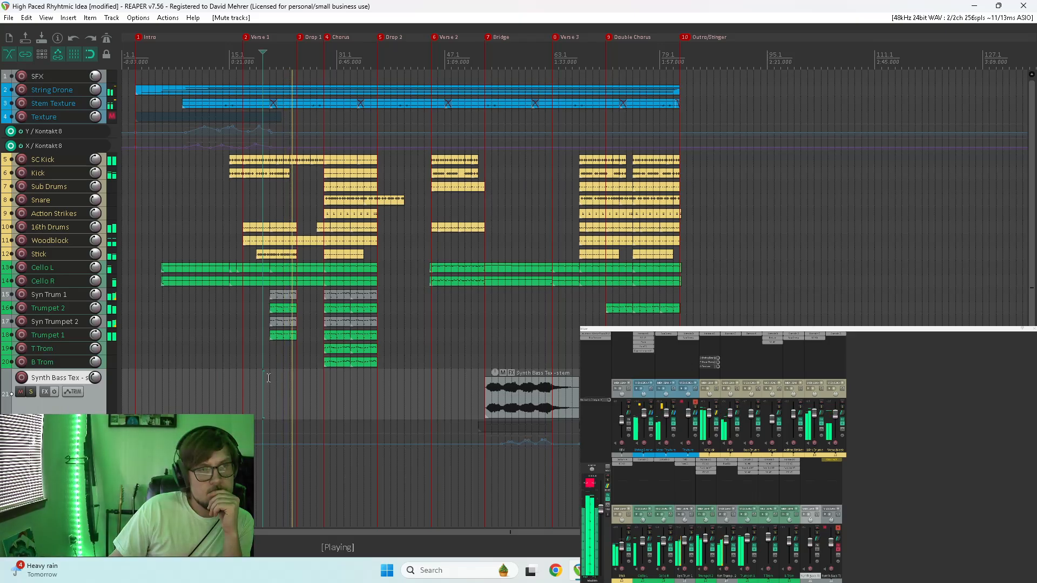
Lower the velocities of all melody notes in Syn Trum 1's new Verse 1 item to about 52–68
double_click(281, 296)
scroll(536, 260, "down", 5)
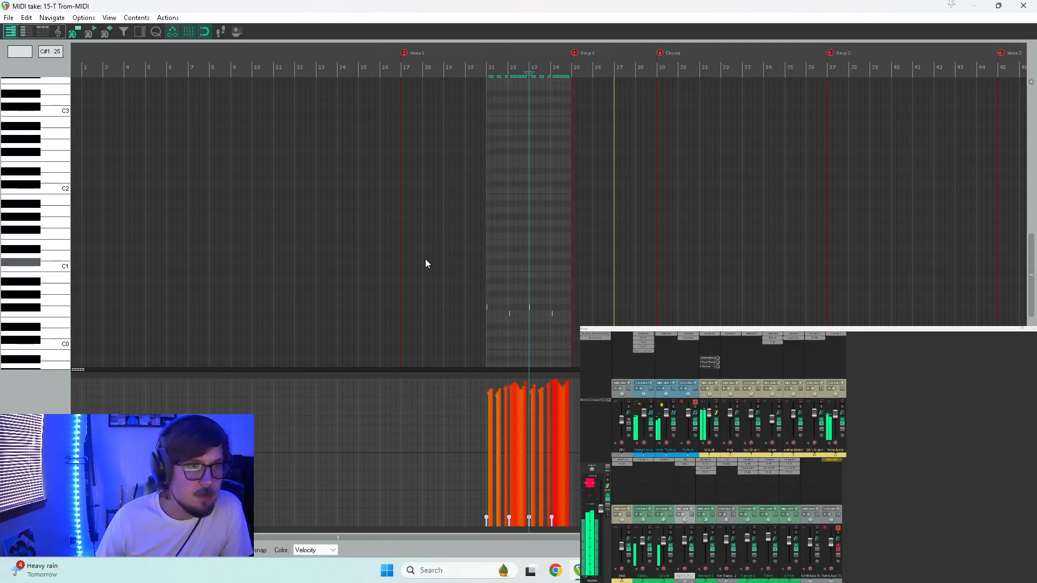
scroll(15, 218, "up", 9)
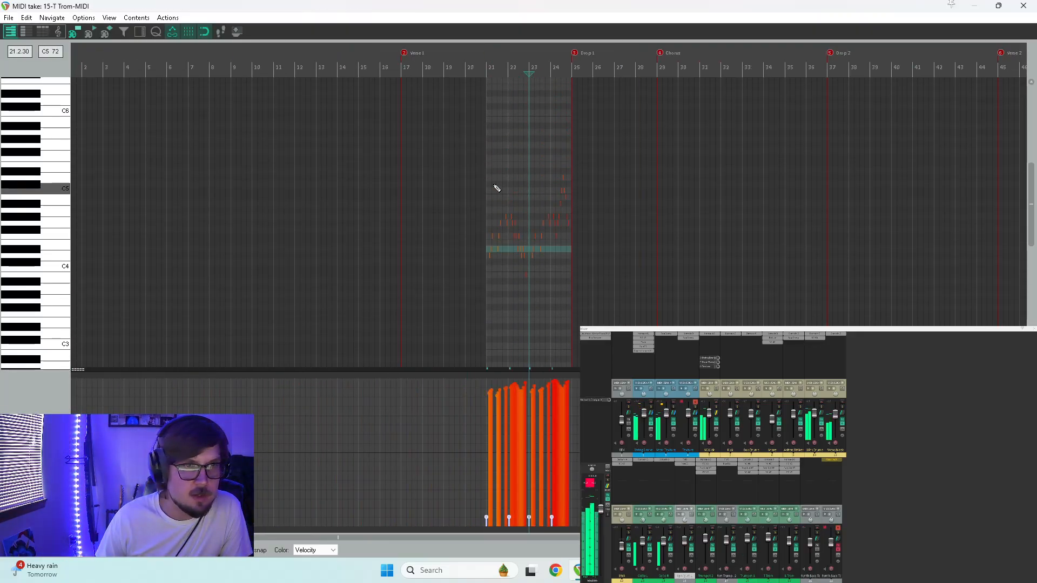
left_click_drag(474, 154, 651, 342)
left_click_drag(549, 388, 553, 442)
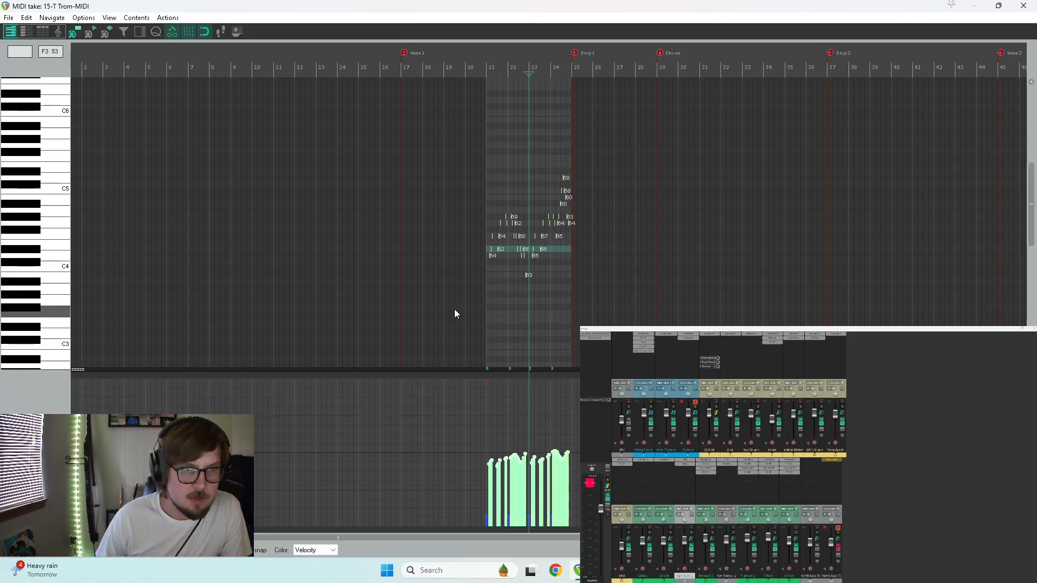
Play Syn Trum 1's Verse 1 item with the synth trumpets soloed, and raise its note velocities partway
left_click(481, 287)
key("space")
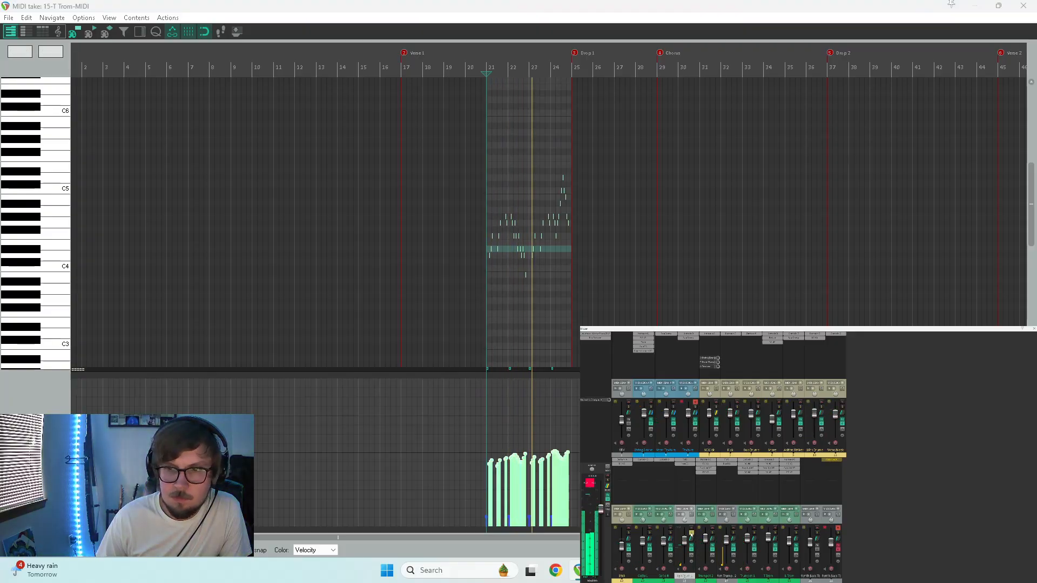
key("space")
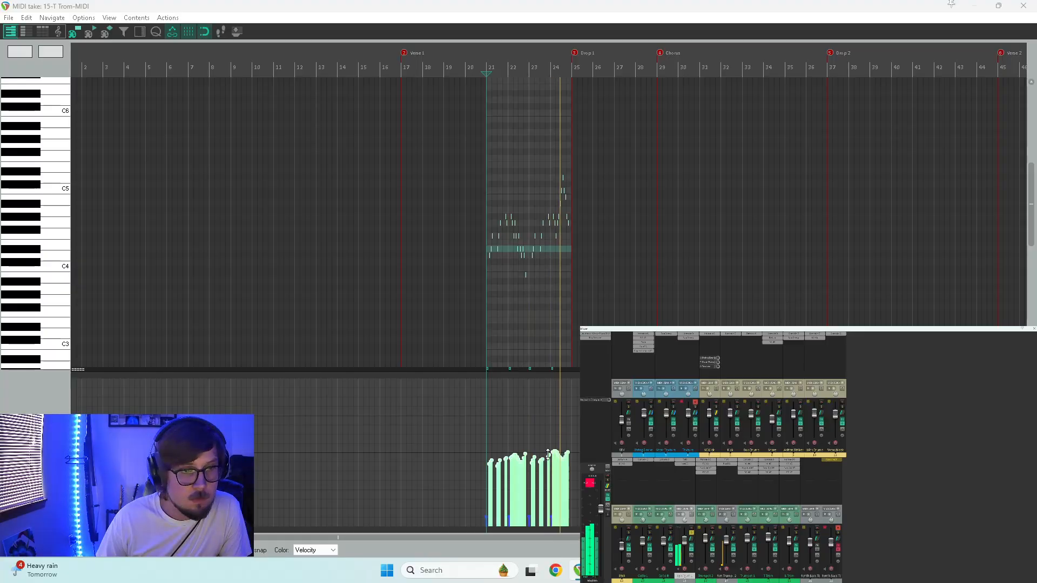
left_click_drag(559, 456, 554, 416)
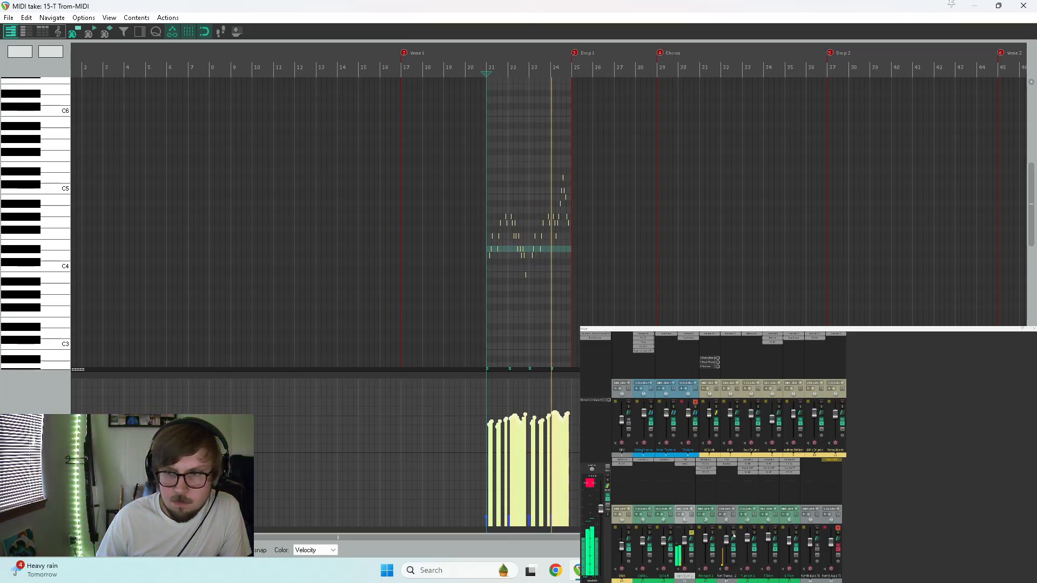
left_click(1024, 5)
key("space")
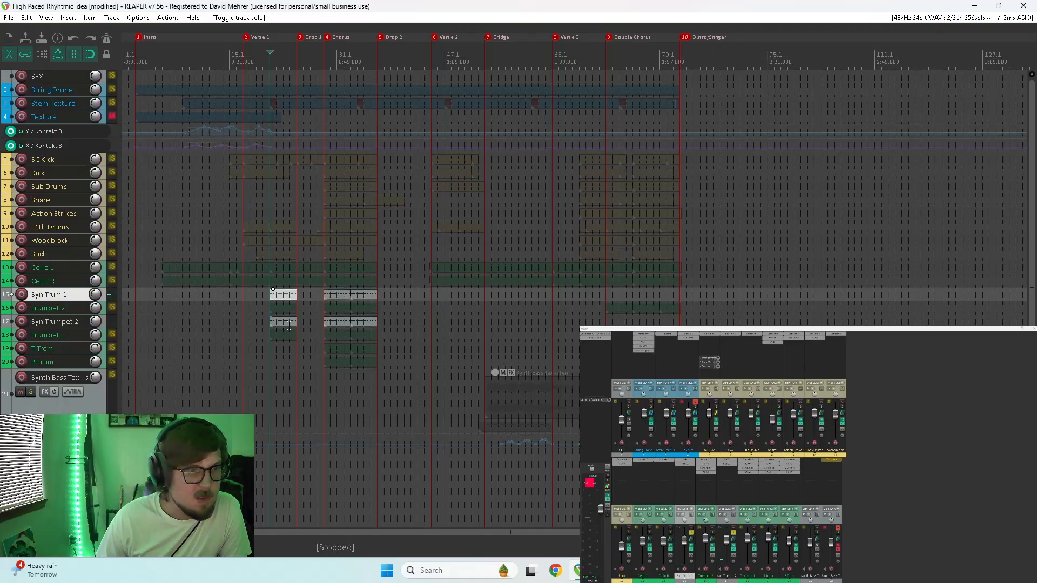
Lower the velocities of all melody notes in Syn Trumpet 2's Verse 1 item while it plays, and close the MIDI editor
left_click(284, 324)
double_click(284, 324)
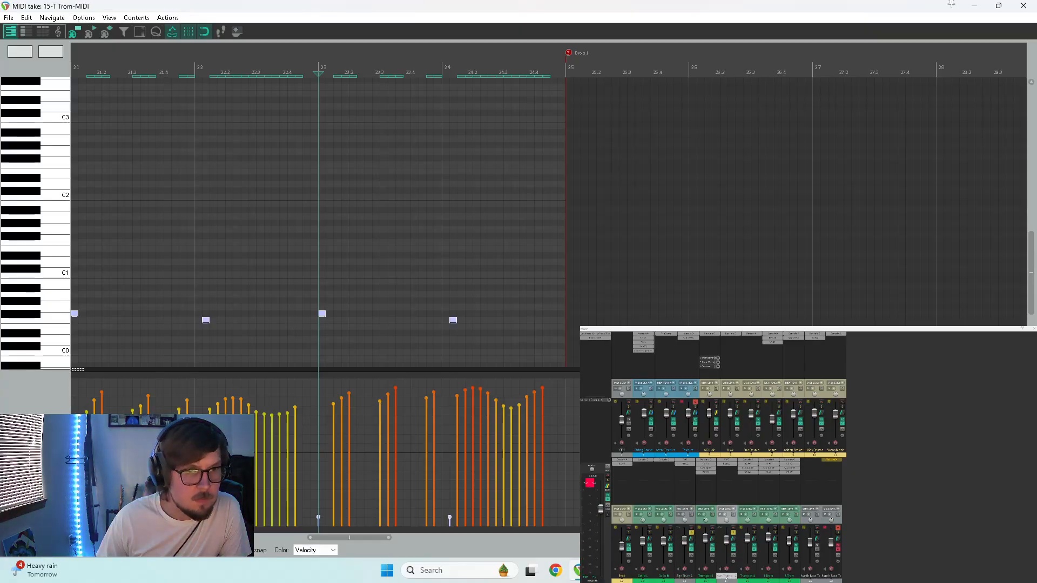
key("ctrl+a")
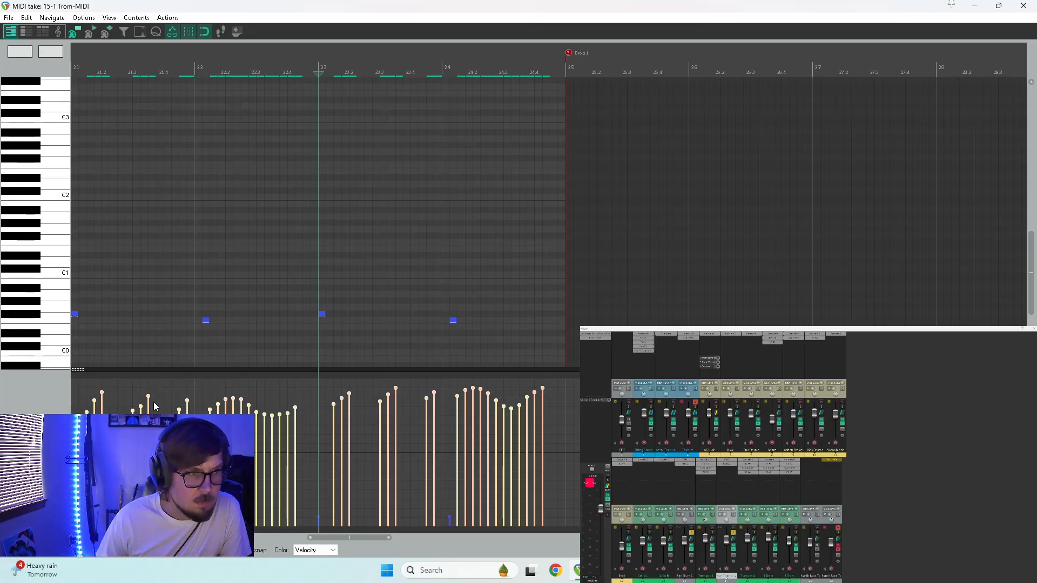
key("space")
left_click_drag(149, 397, 155, 430)
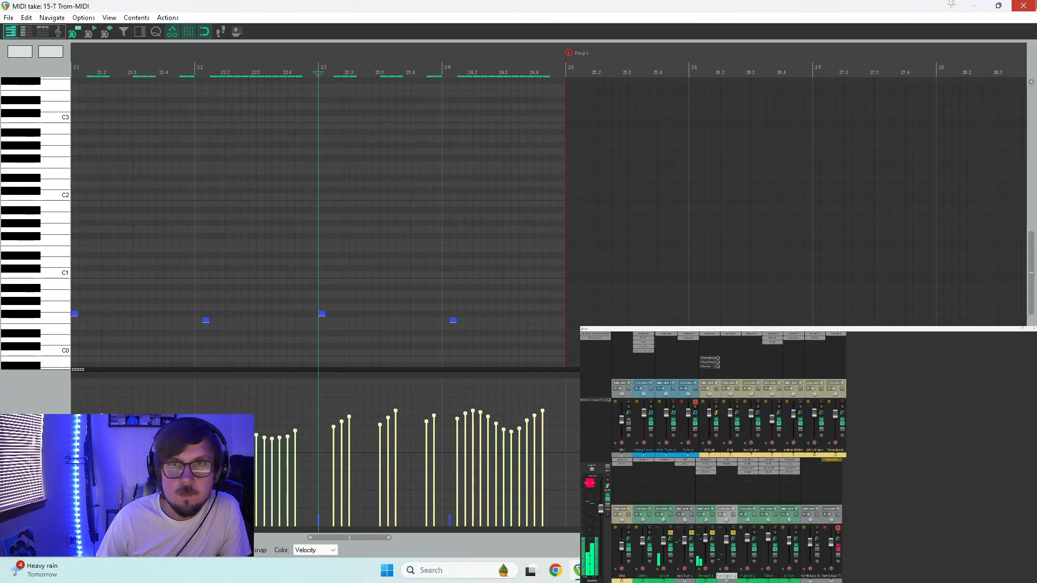
left_click(1023, 5)
Play from late Verse 1, comparing the full mix with only the four trumpet tracks soloed, and leave all solos cleared
left_click(263, 360)
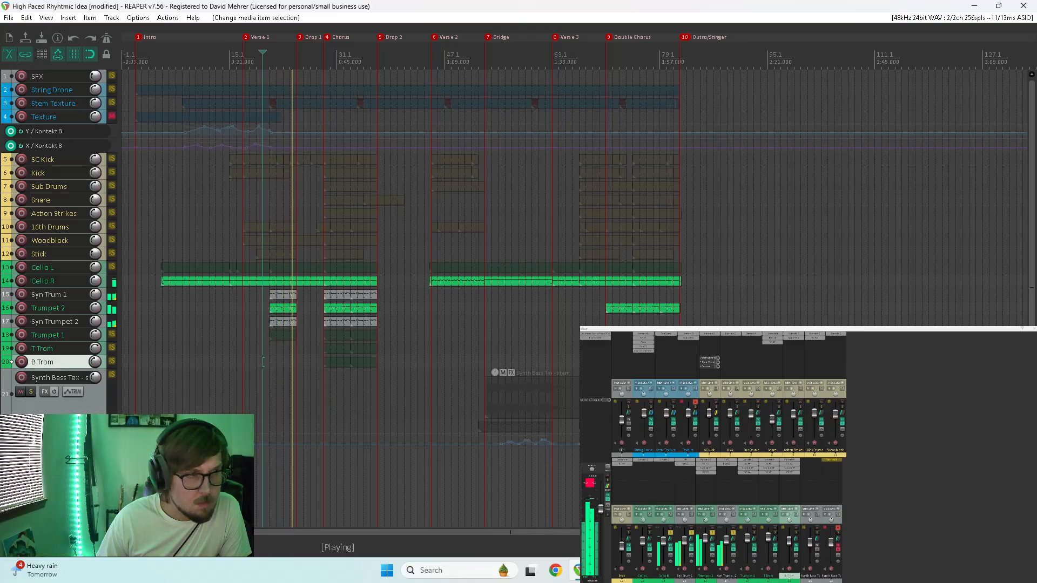
left_click_drag(671, 534, 733, 533)
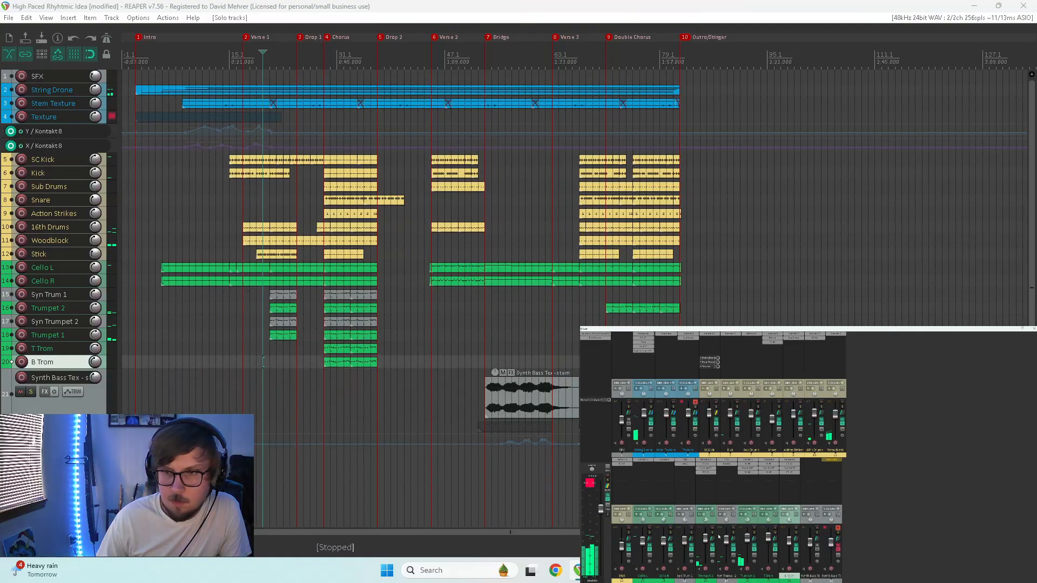
key("space")
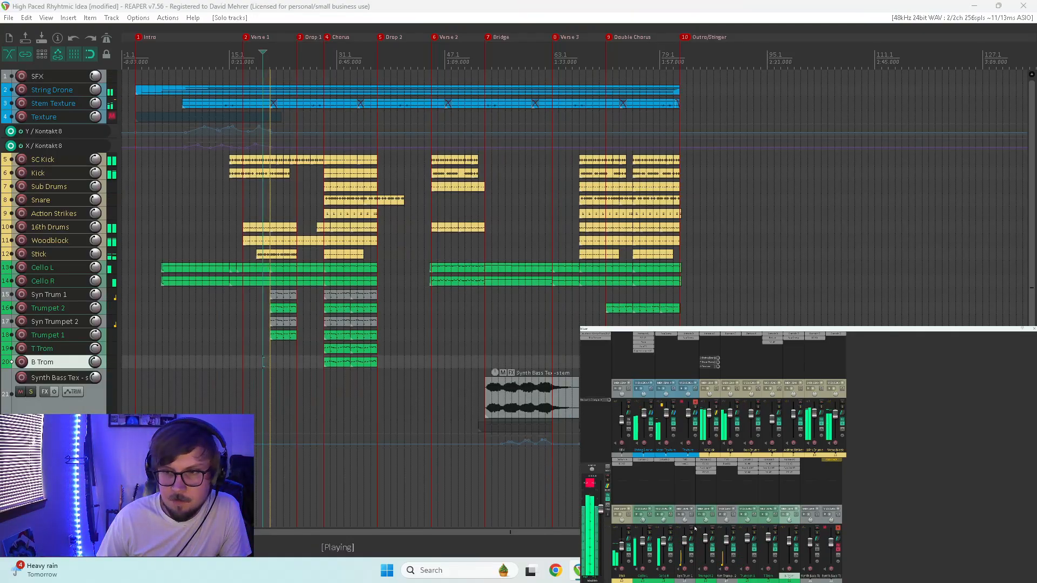
left_click_drag(693, 535, 746, 535)
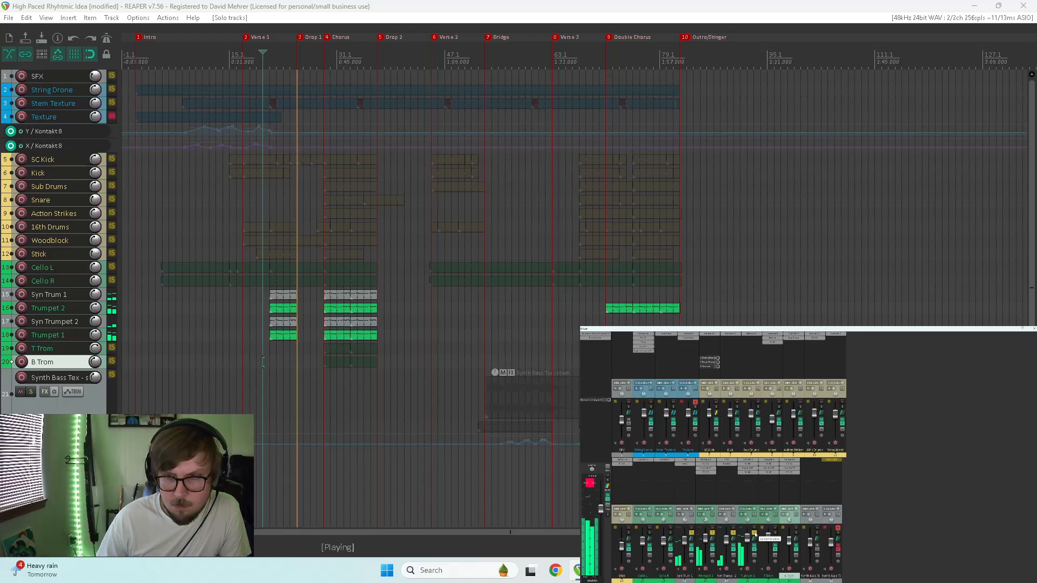
left_click_drag(755, 534, 690, 533)
Play the full arrangement from late Verse 1 through the Chorus and Drop 2, then stop playback
key("space")
key("space")
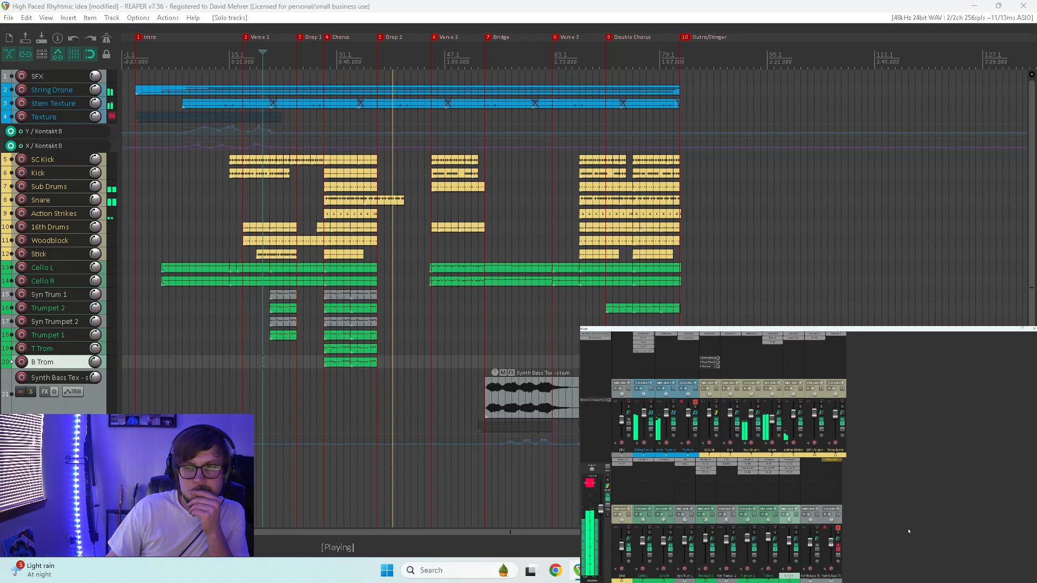
left_click(907, 529)
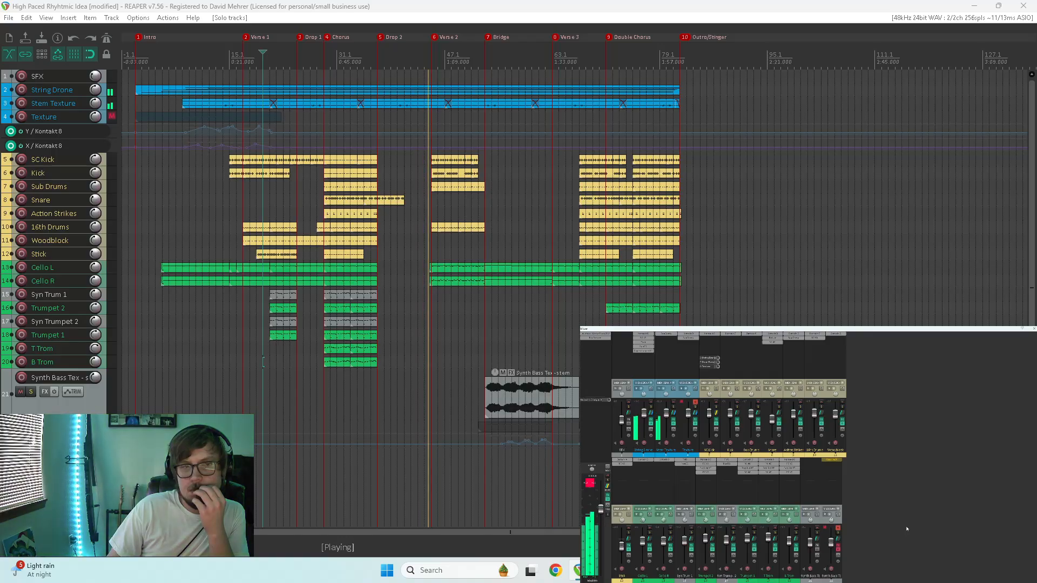
key("space")
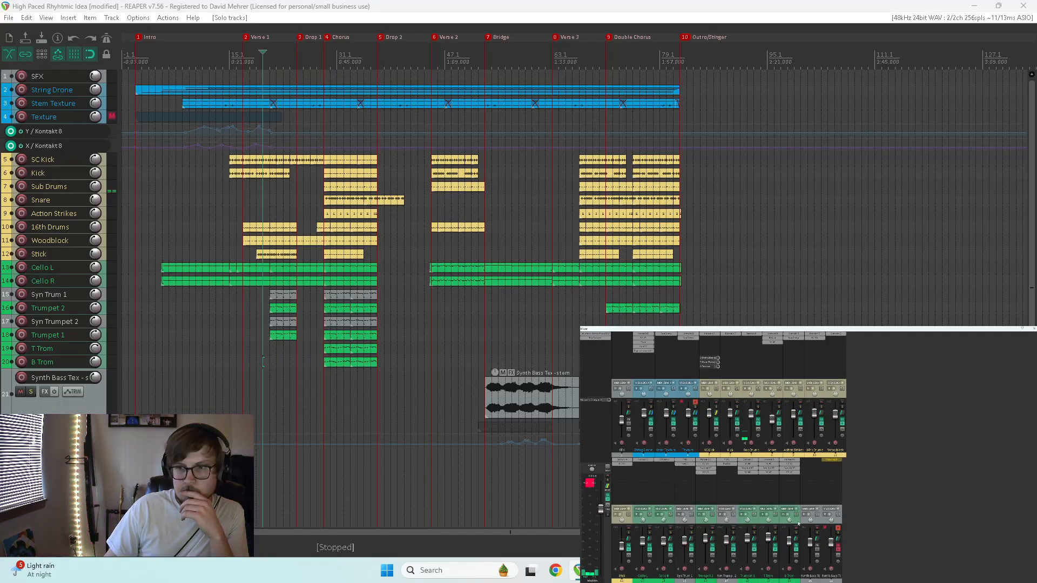
Add a new track below B Trom and load the VST3i Kontakt 8 (64 out) instrument on it
left_click(796, 525)
key("ctrl+t")
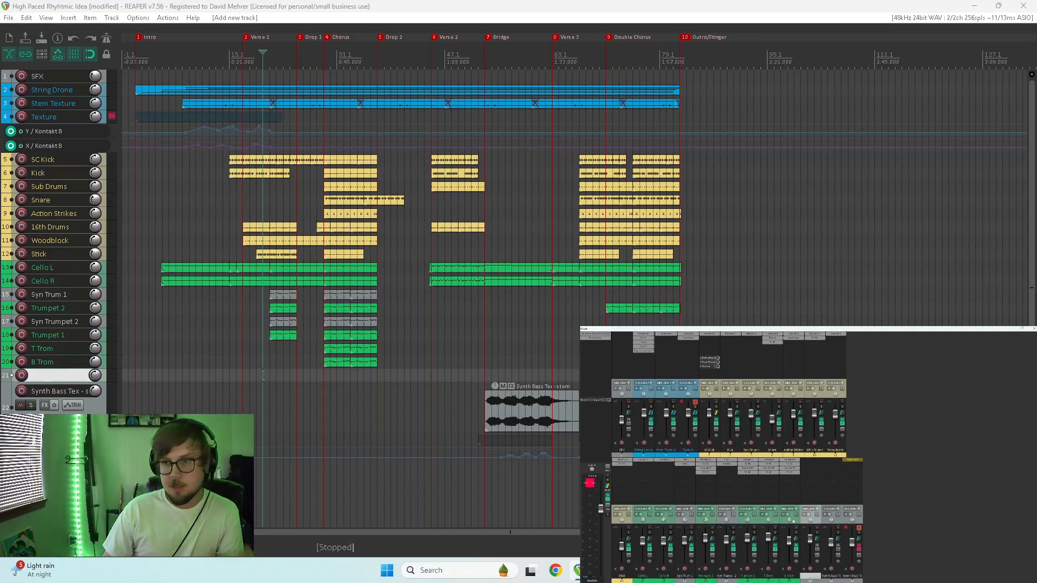
left_click(814, 463)
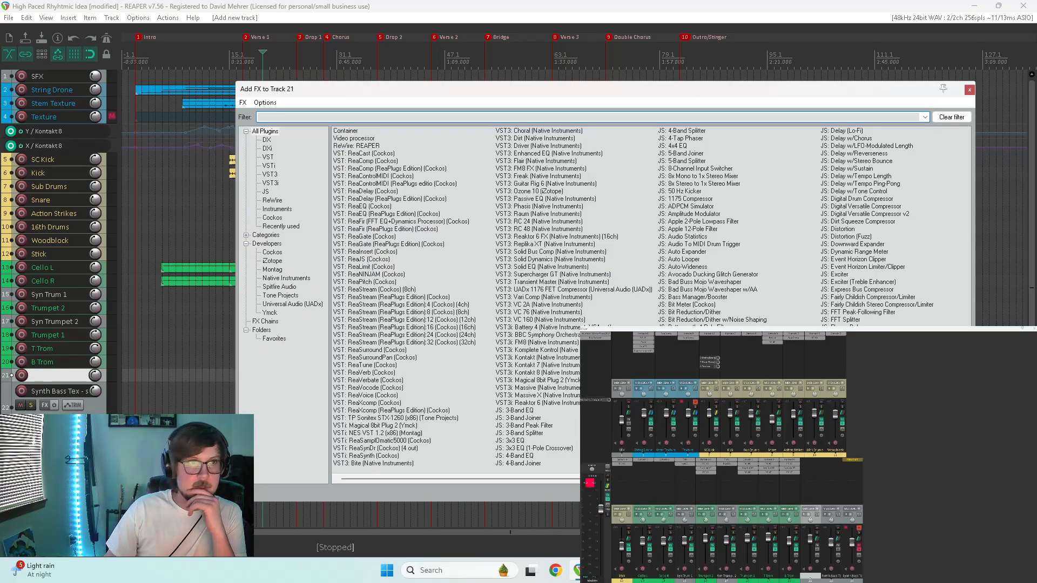
left_click(269, 175)
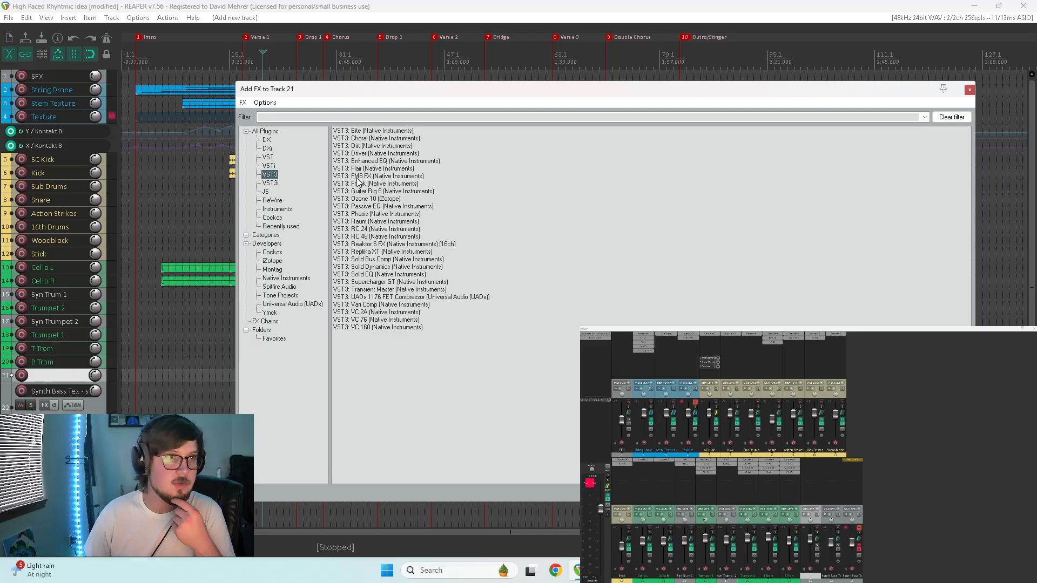
left_click(272, 184)
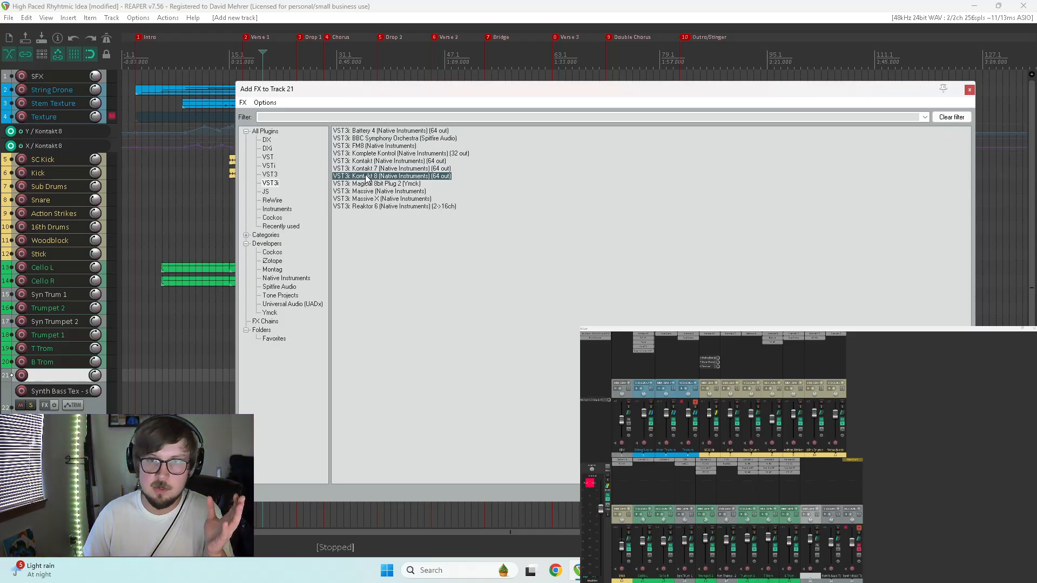
double_click(366, 176)
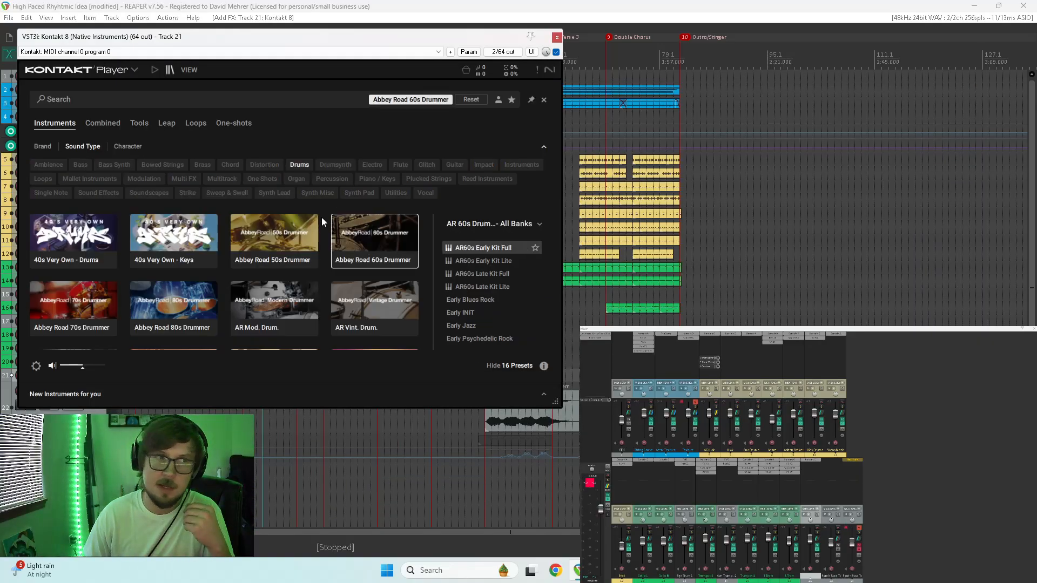
Reset Kontakt's library filter, search for "bassoon" and audition the solo, ensemble and contrabassoon presets
left_click(471, 99)
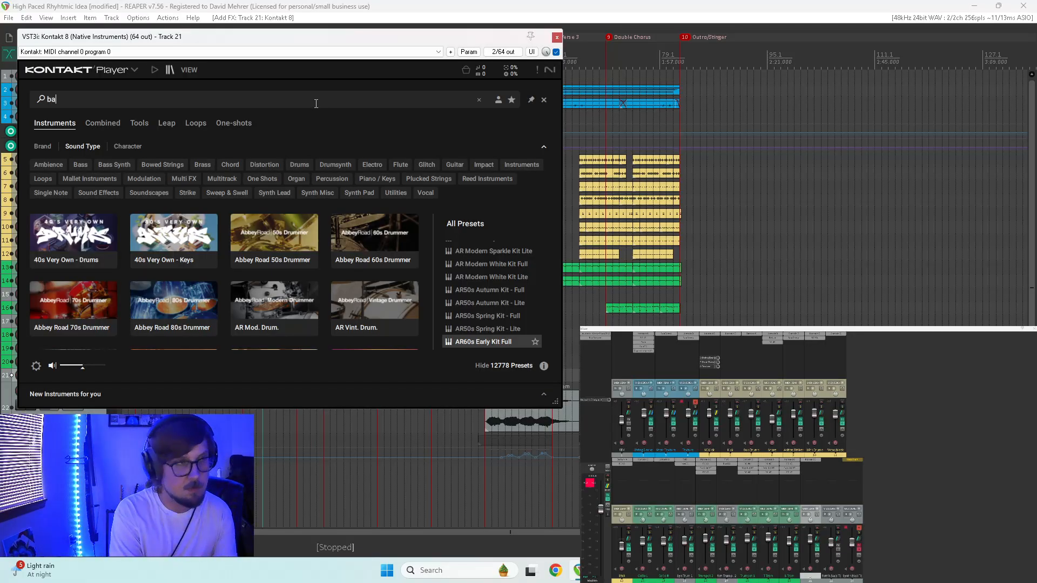
type("bassoon")
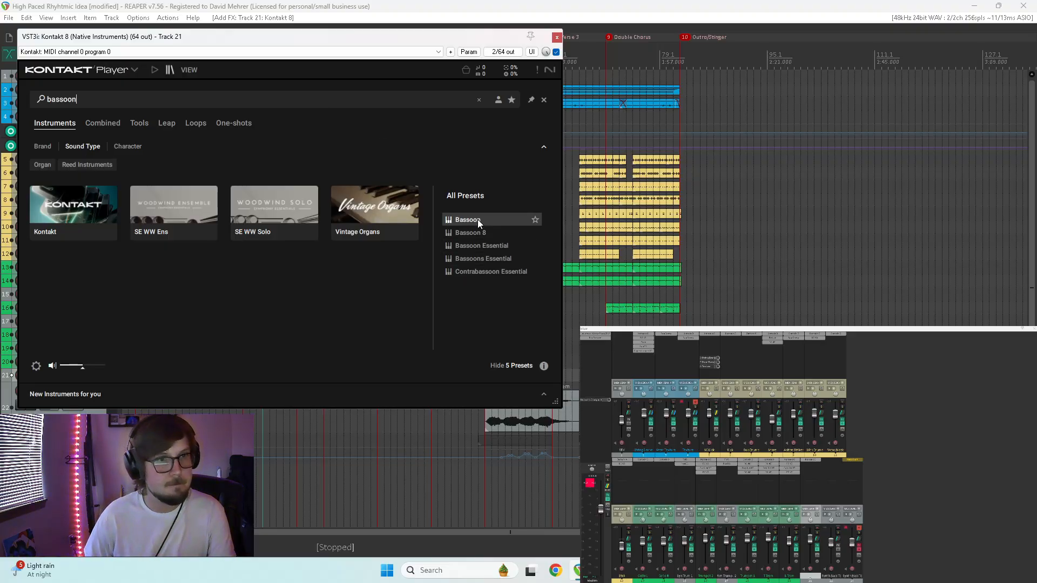
left_click(477, 219)
left_click(479, 233)
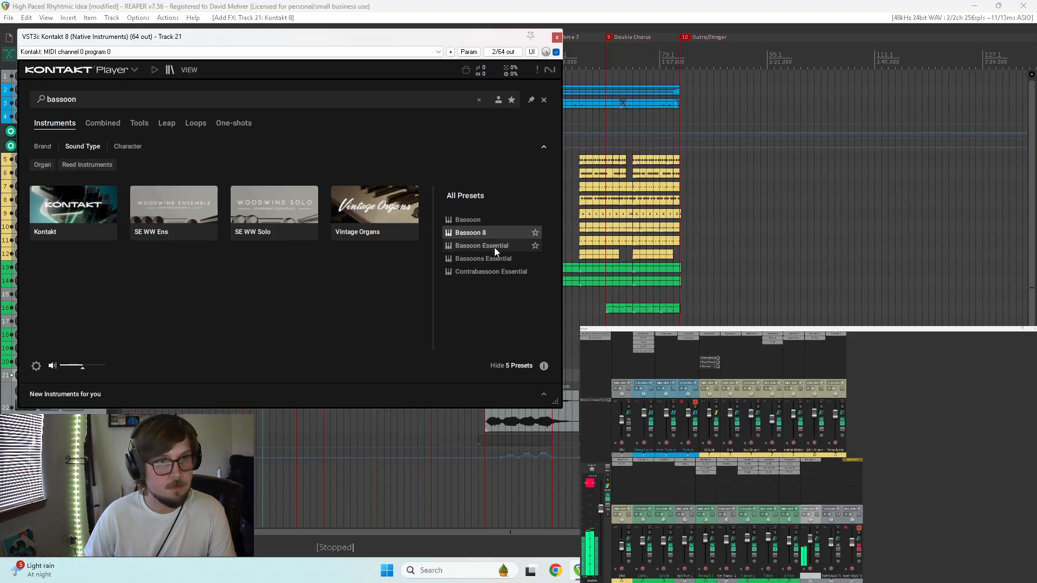
left_click(494, 247)
left_click(497, 259)
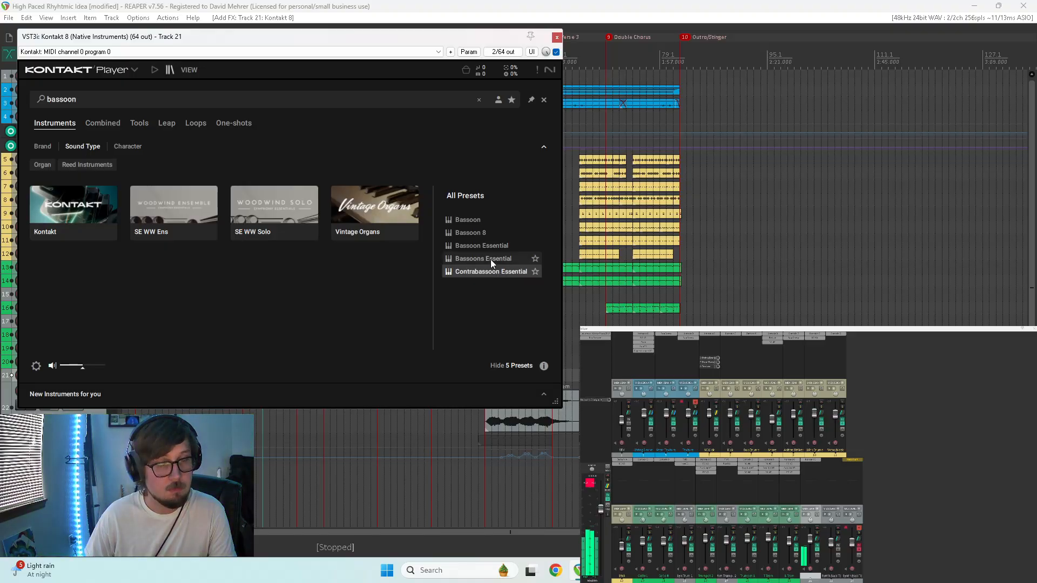
left_click(491, 260)
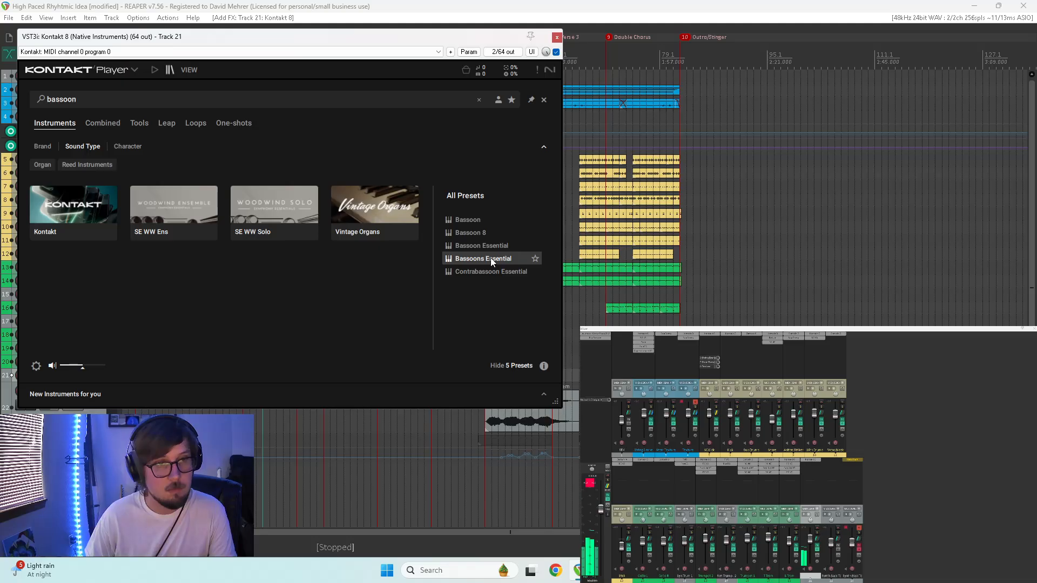
Check which bassoon presets belong to the Kontakt, SE WW Ens, SE WW Solo and Vintage Organs libraries
left_click(471, 222)
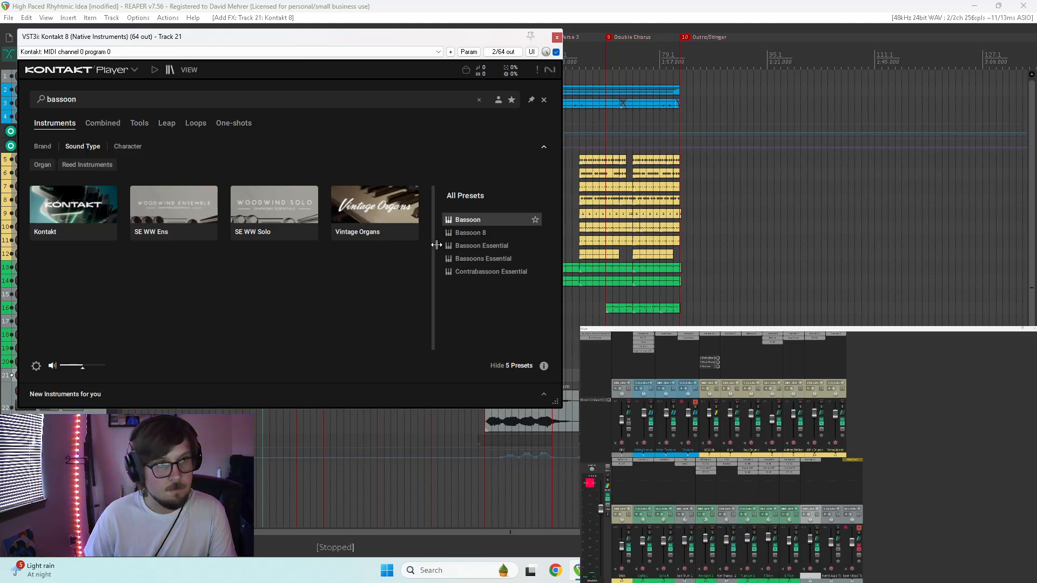
left_click(79, 212)
left_click(80, 212)
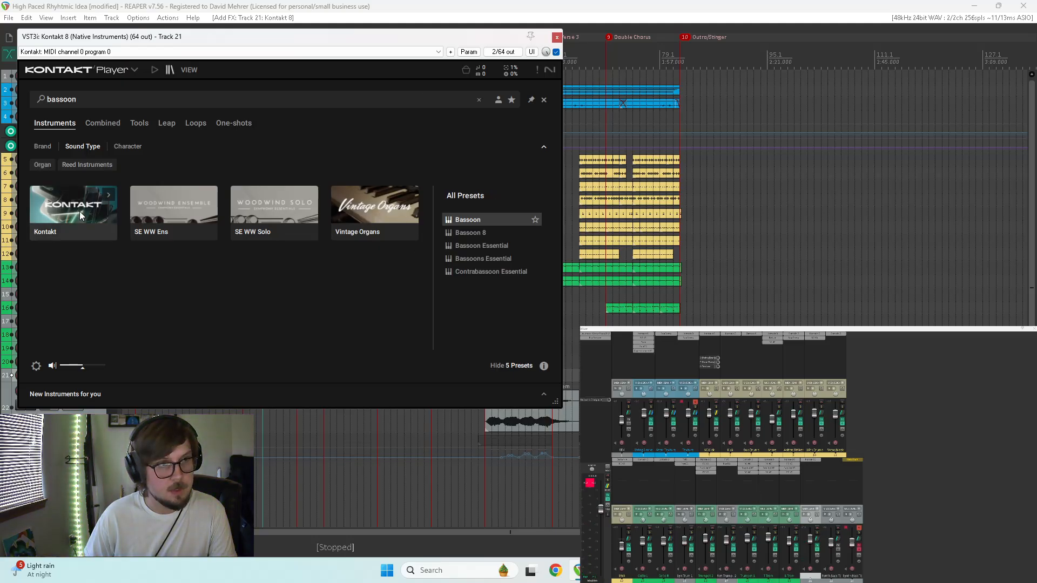
left_click(147, 213)
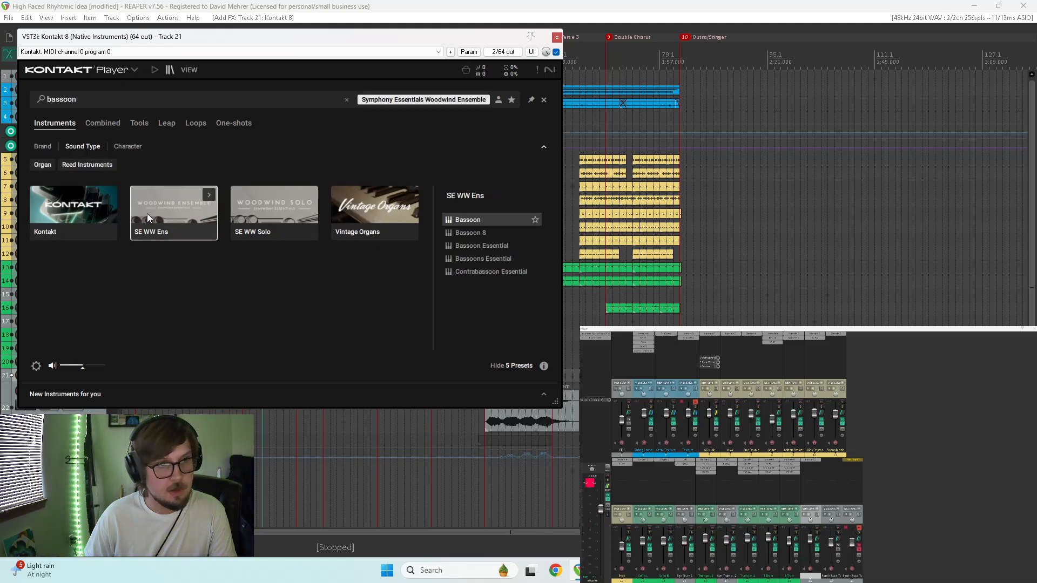
left_click(176, 213)
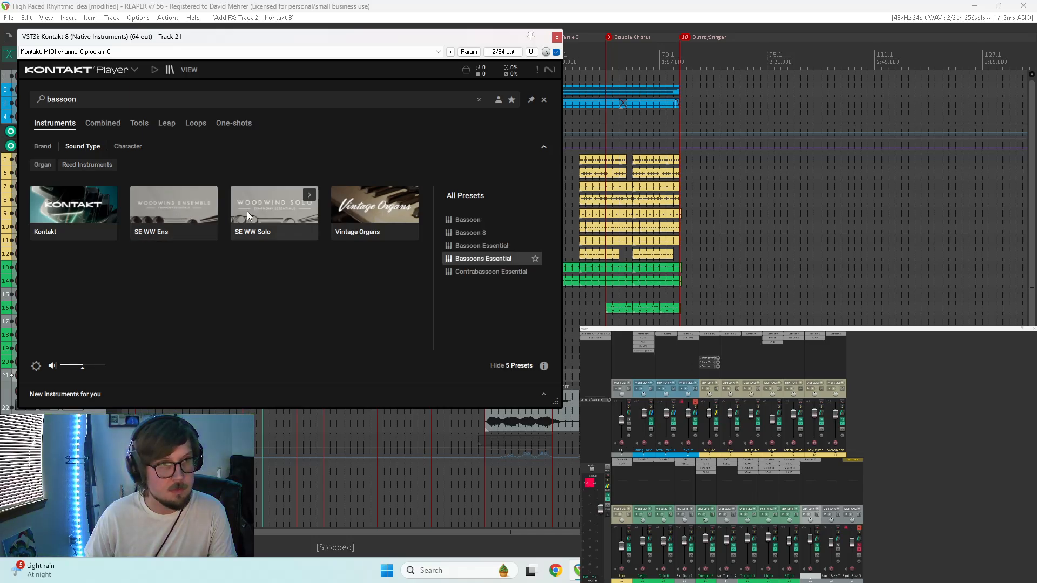
left_click(247, 211)
left_click(247, 212)
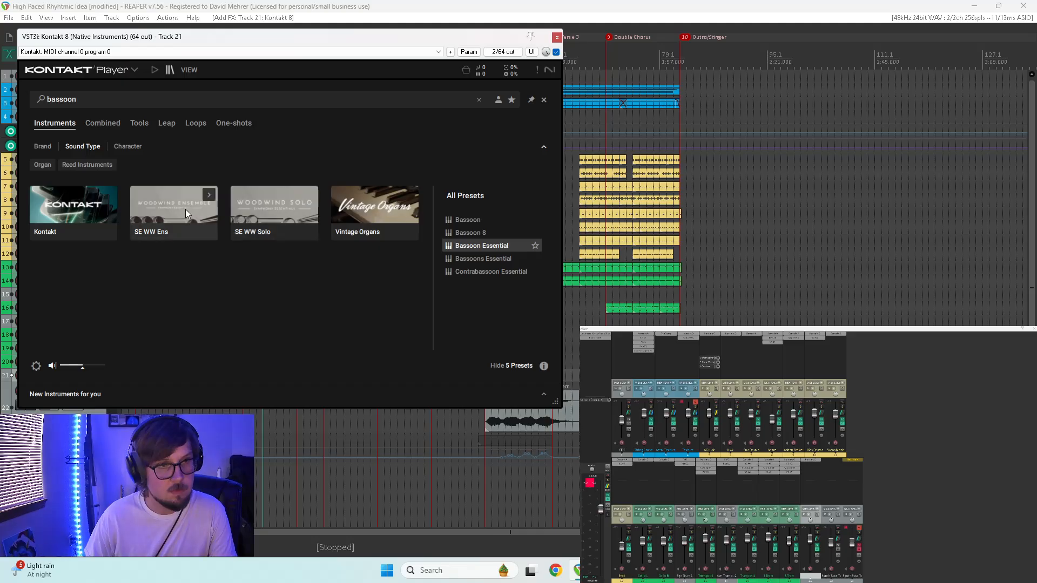
left_click(186, 209)
left_click(186, 209)
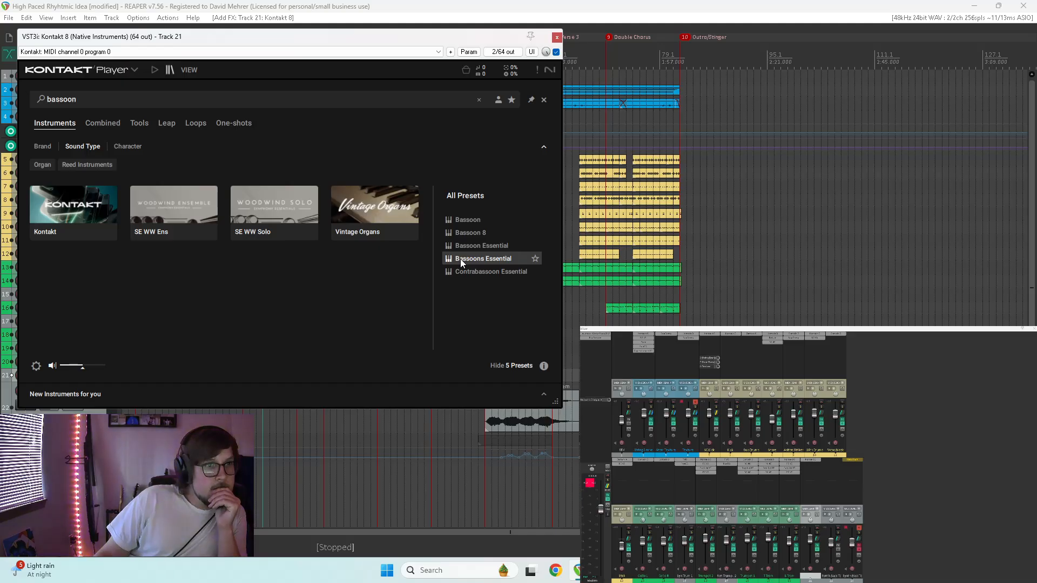
left_click(369, 209)
left_click(417, 235)
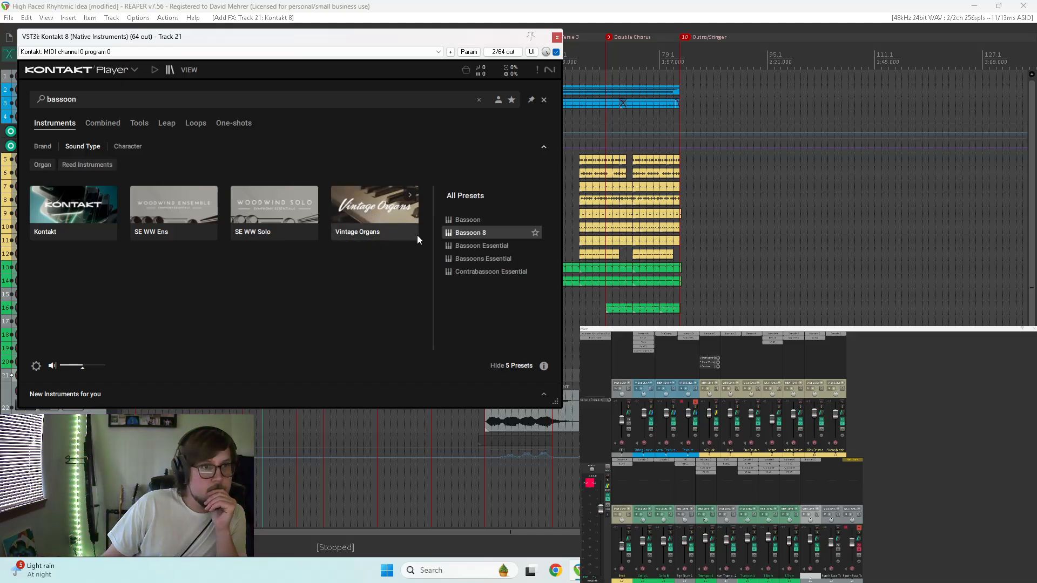
Compare the Bassoon and Bassoons Essential previews, and load Bassoons Essential on the new track
left_click(467, 257)
left_click(466, 221)
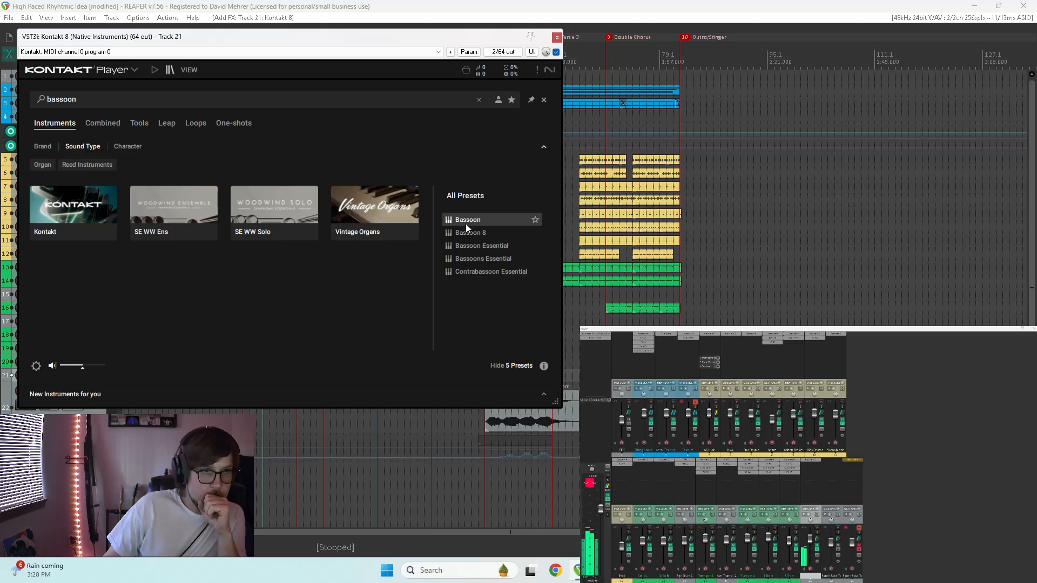
left_click(475, 258)
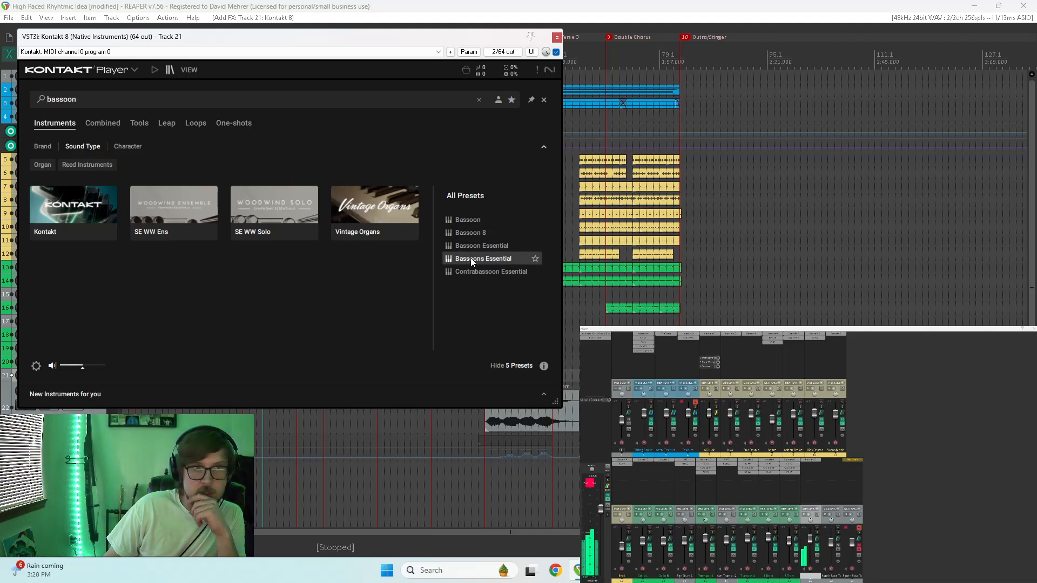
double_click(471, 258)
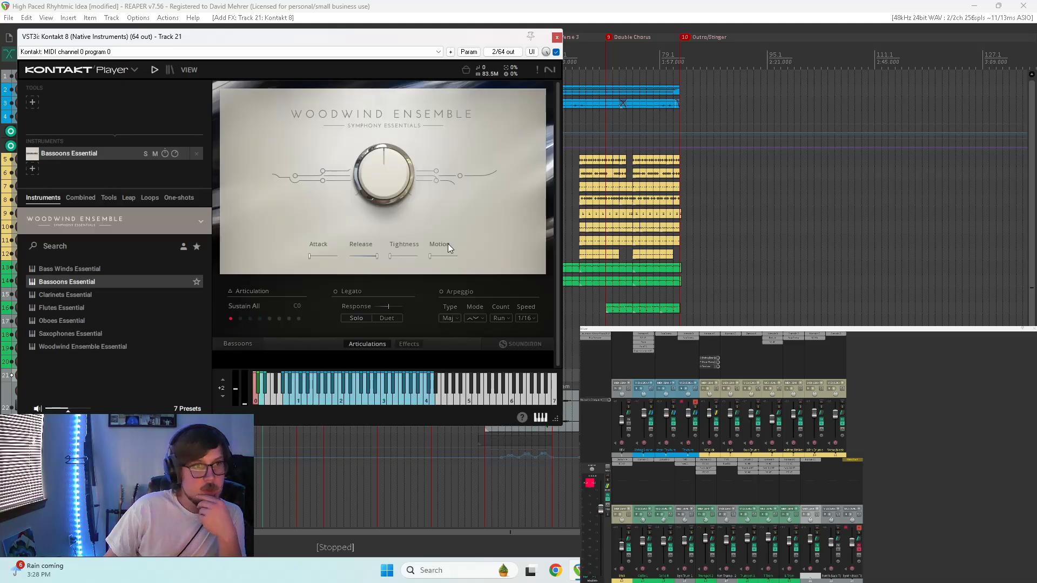
Move the Kontakt window off the arrangement, copy B Trom's Chorus items to the new bassoon track and play the Chorus
left_click_drag(435, 36, 802, 357)
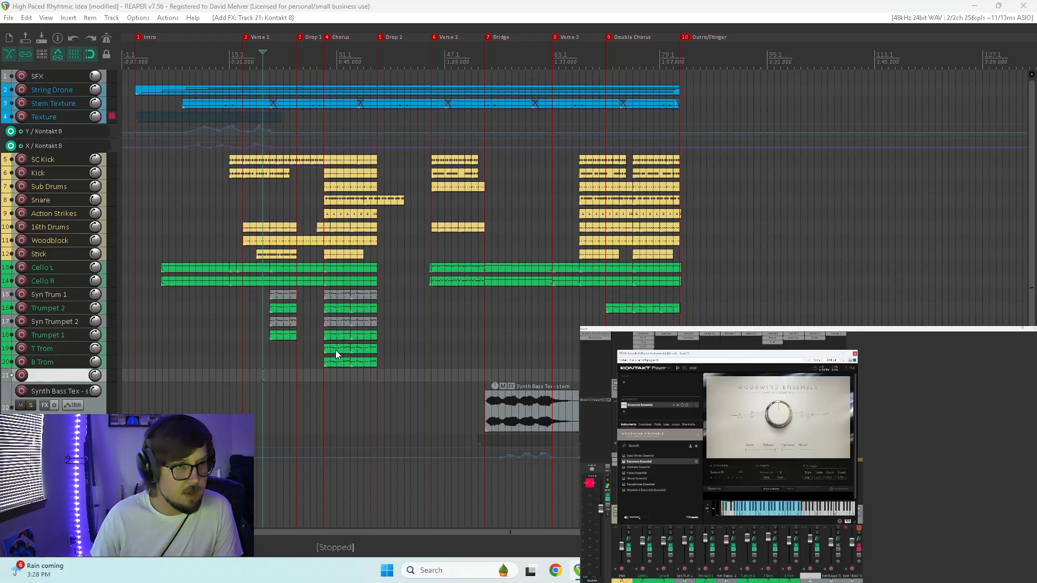
mouse_move(338, 361)
left_mouse_down()
mouse_move(353, 361)
mouse_move(337, 380)
left_mouse_up()
key("space")
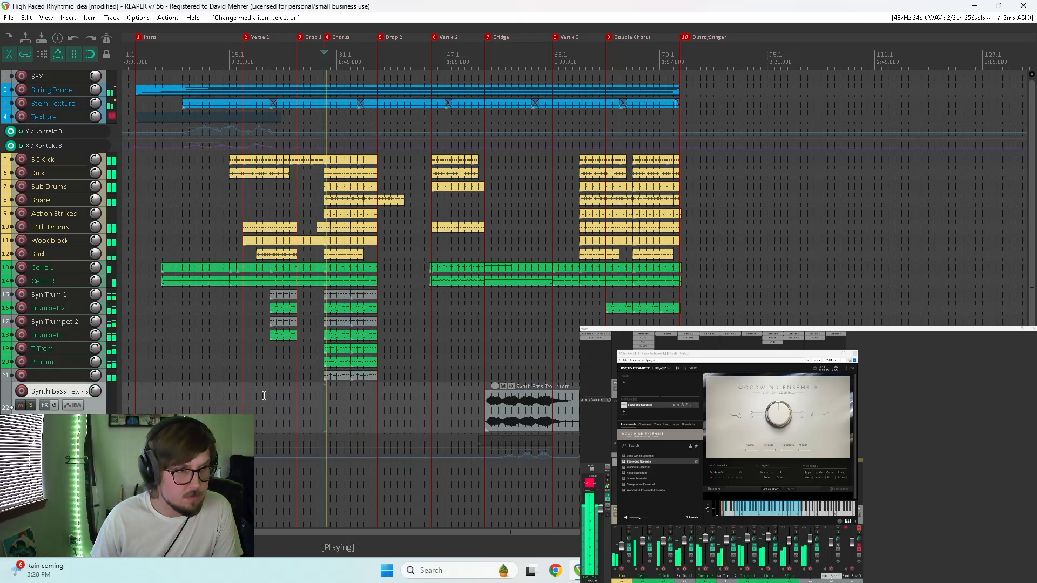
Solo the bassoon track during playback and turn up the large central knob of Bassoons Essential
left_click_drag(809, 353, 715, 86)
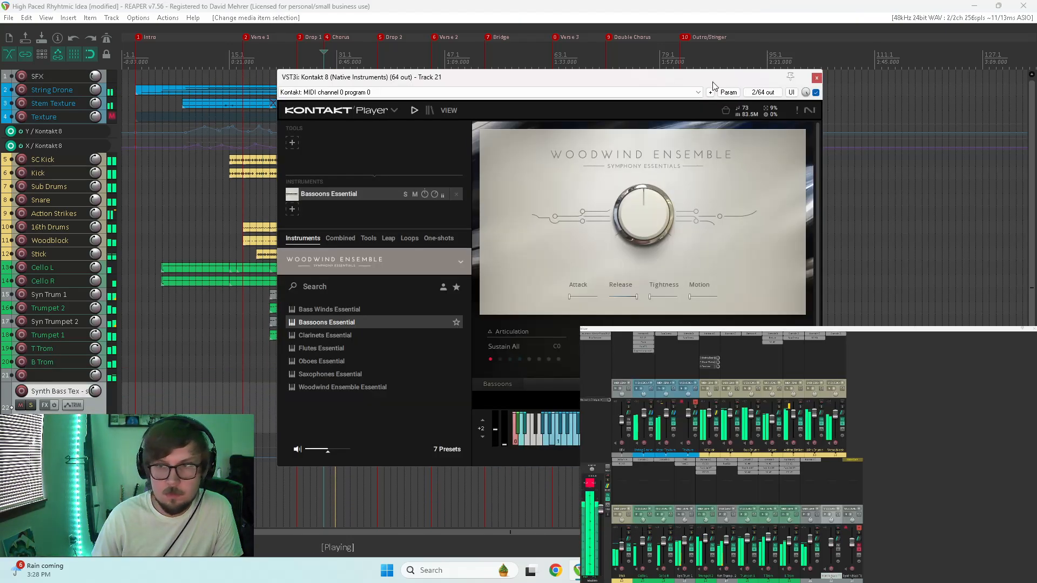
left_click(817, 533)
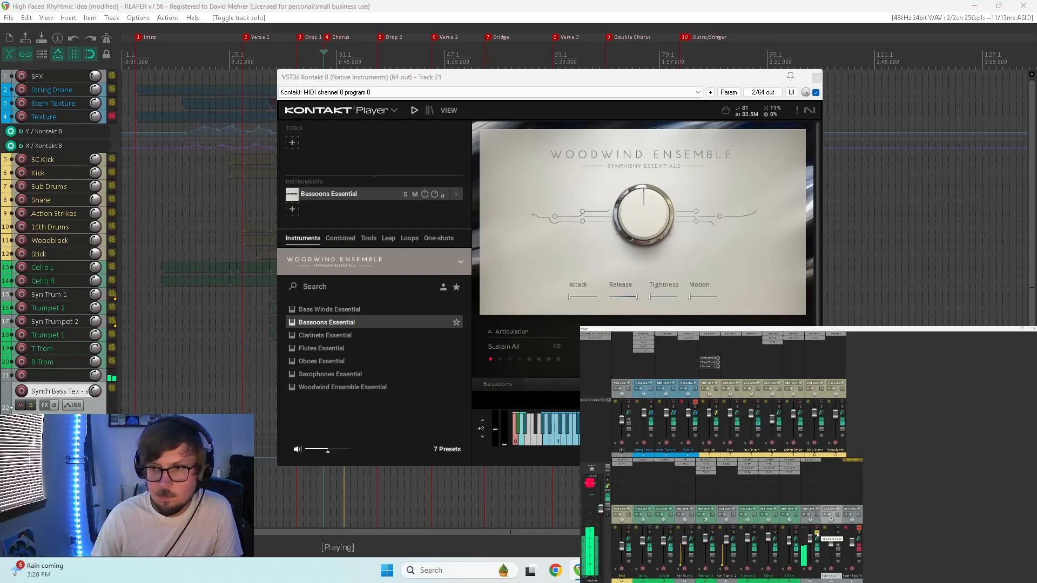
left_click_drag(631, 198, 647, 161)
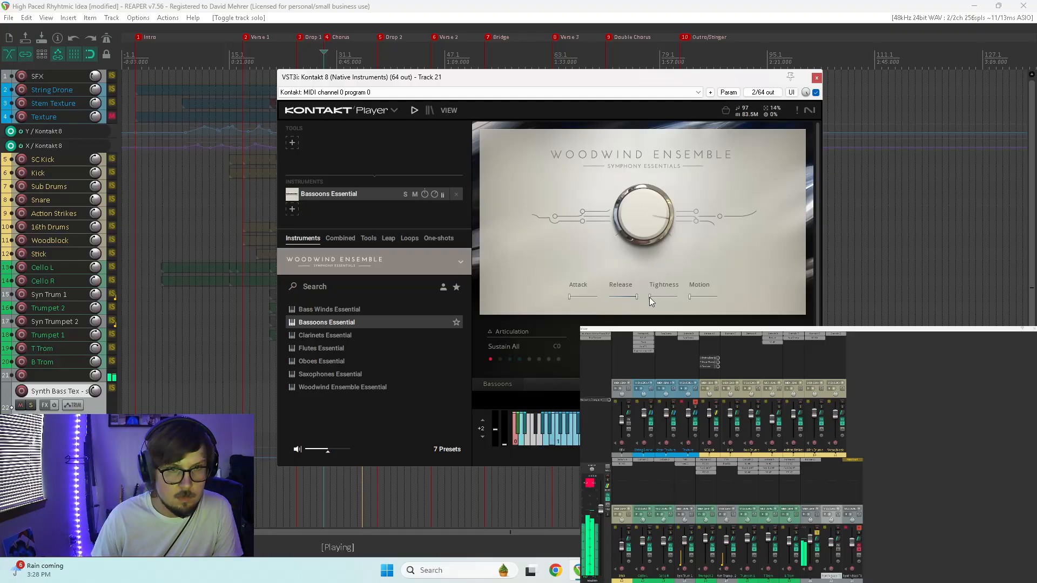
Raise Tightness, lower Release to its minimum and raise Motion on Bassoons Essential while the soloed bassoon plays
left_click_drag(649, 297, 672, 304)
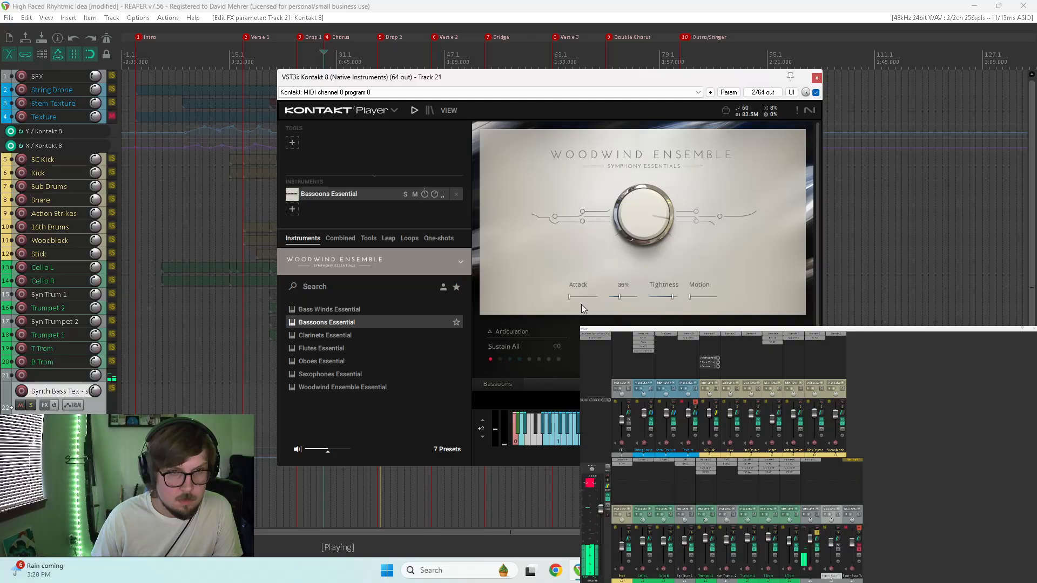
left_click_drag(620, 296, 605, 305)
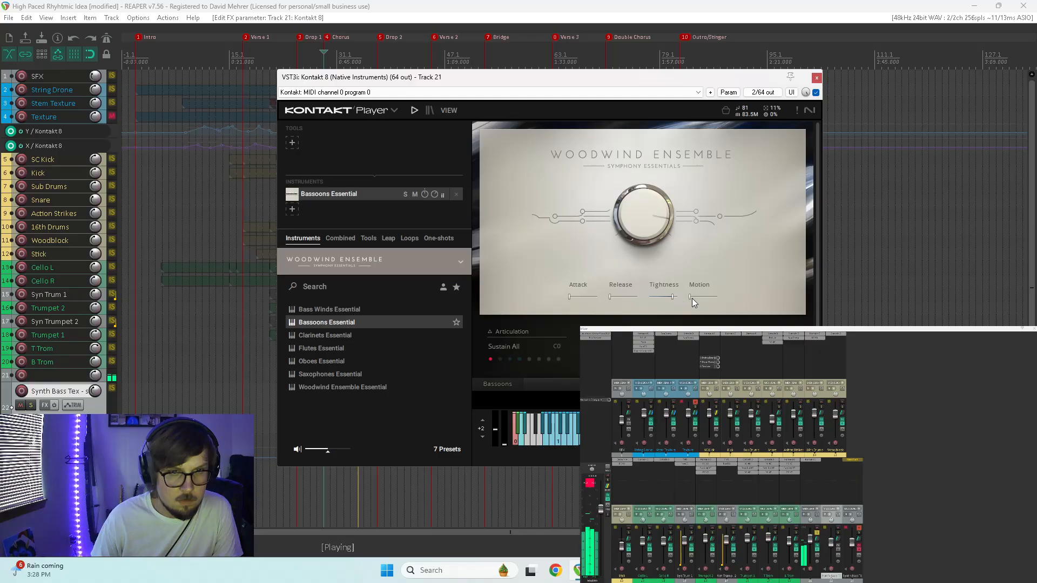
mouse_move(692, 298)
left_mouse_down()
mouse_move(710, 299)
mouse_move(692, 299)
left_mouse_up()
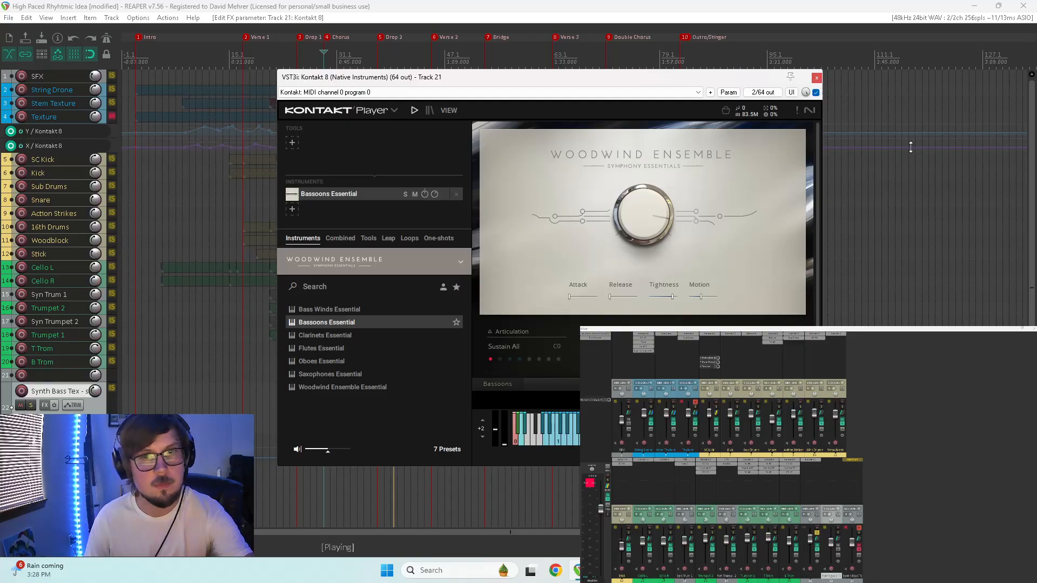
Record-arm the bassoon track, replay the Chorus with Kontakt moved off the arrangement, reduce the patch's Motion amount and close Kontakt
left_click(811, 570)
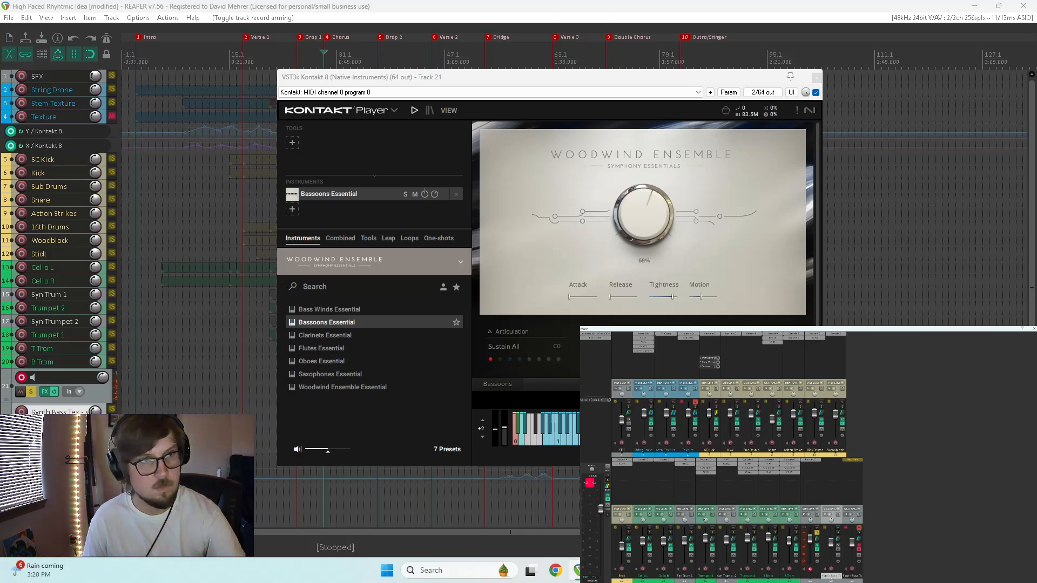
left_click_drag(714, 75, 903, 355)
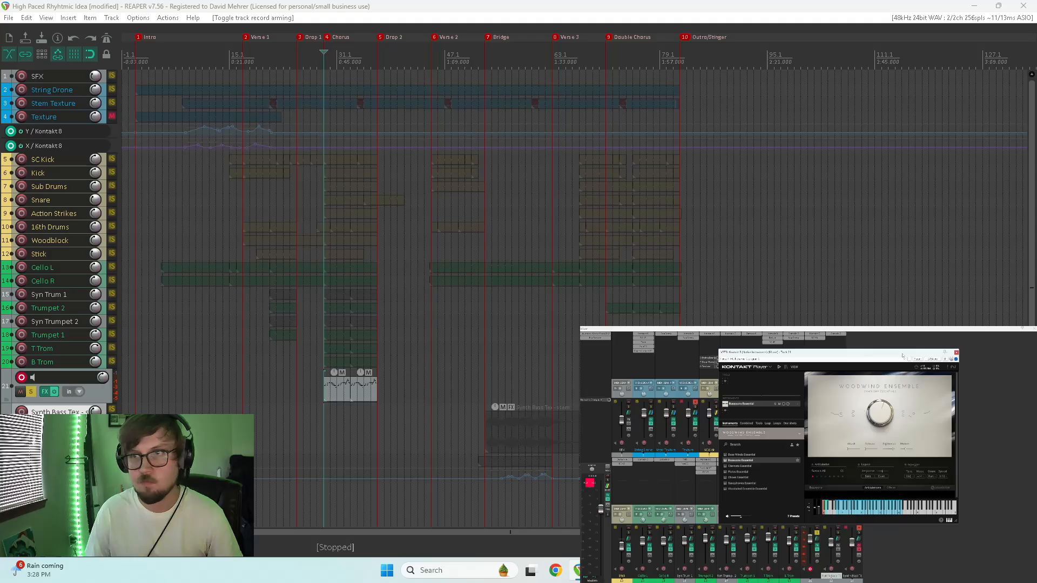
key("space")
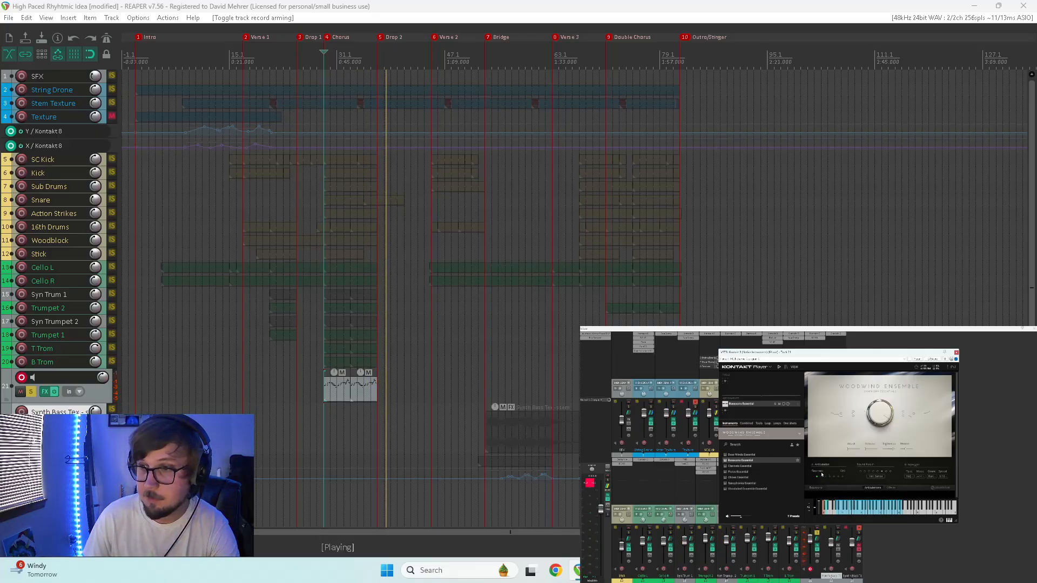
key("space")
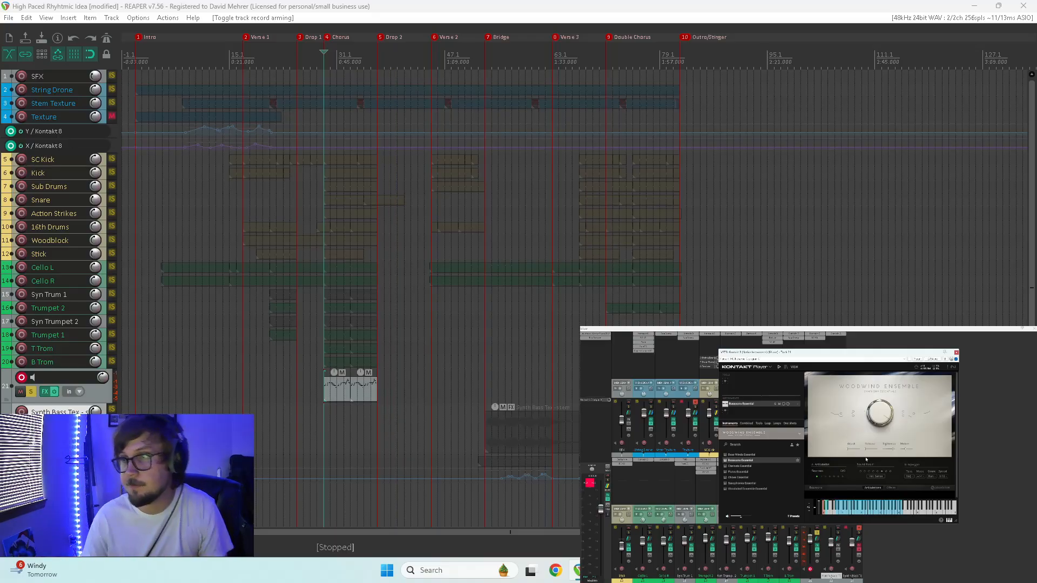
key("space")
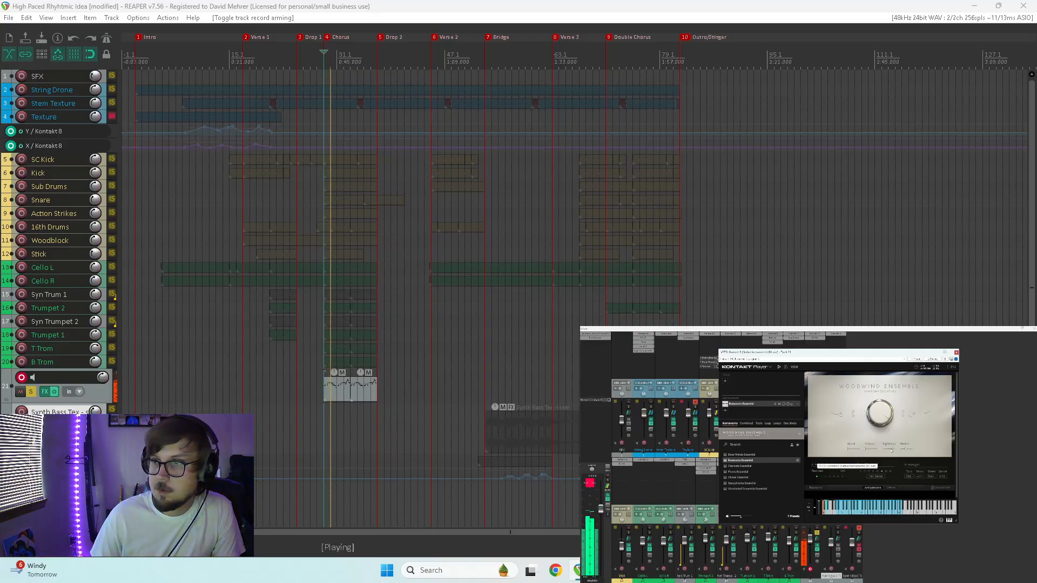
left_click_drag(906, 450, 900, 452)
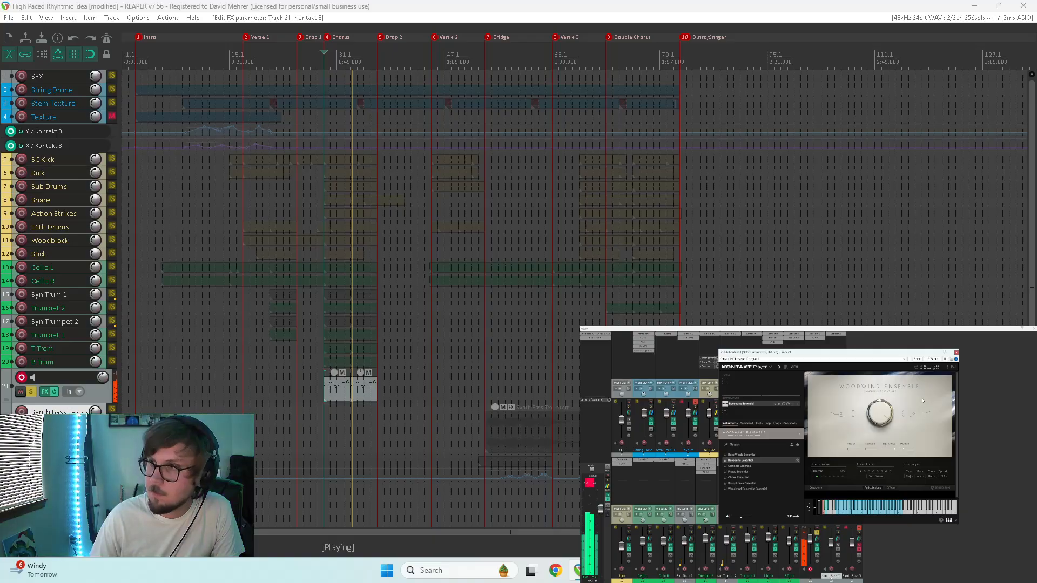
left_click(957, 352)
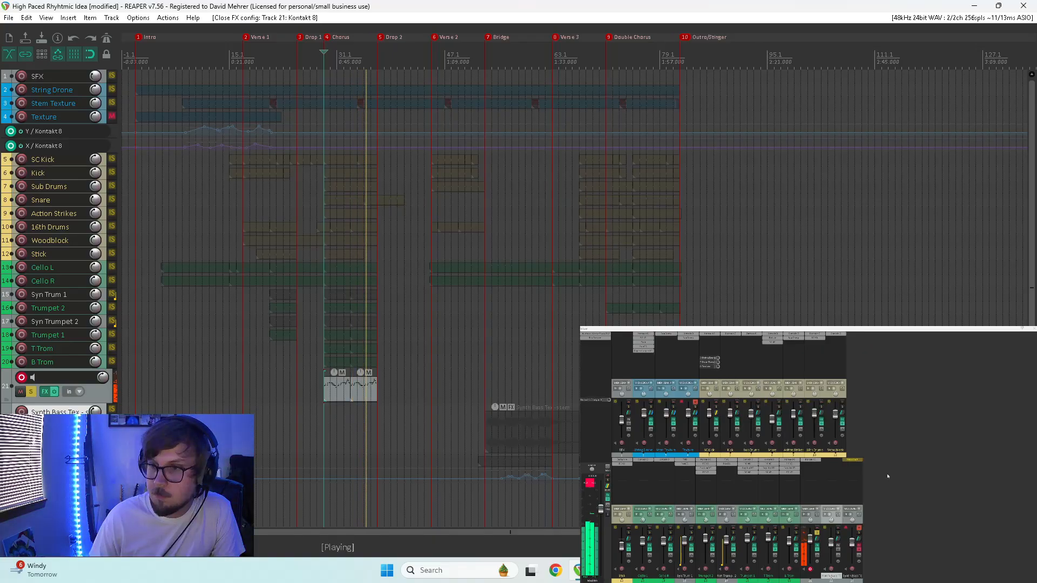
Solo T Trom and B Trom alongside the bassoon track, disarm the bassoon track, and clear all three solos during playback
left_click(762, 537)
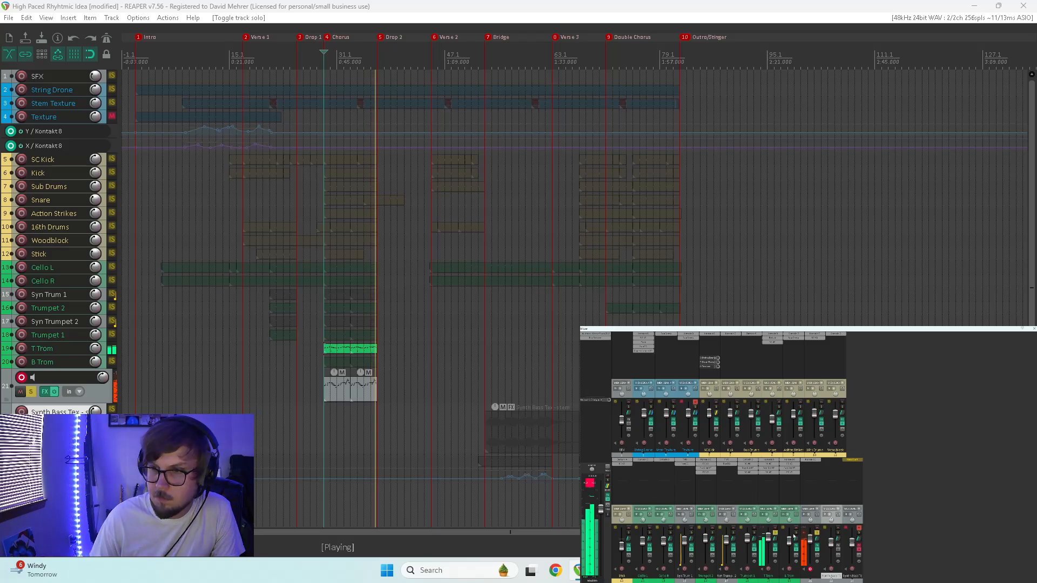
left_click(783, 537)
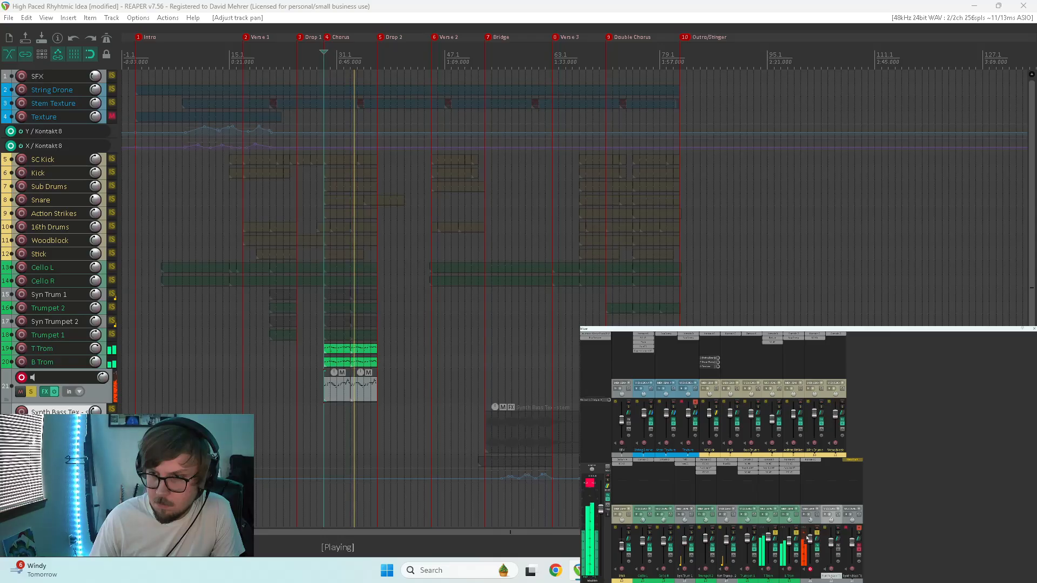
left_click(810, 568)
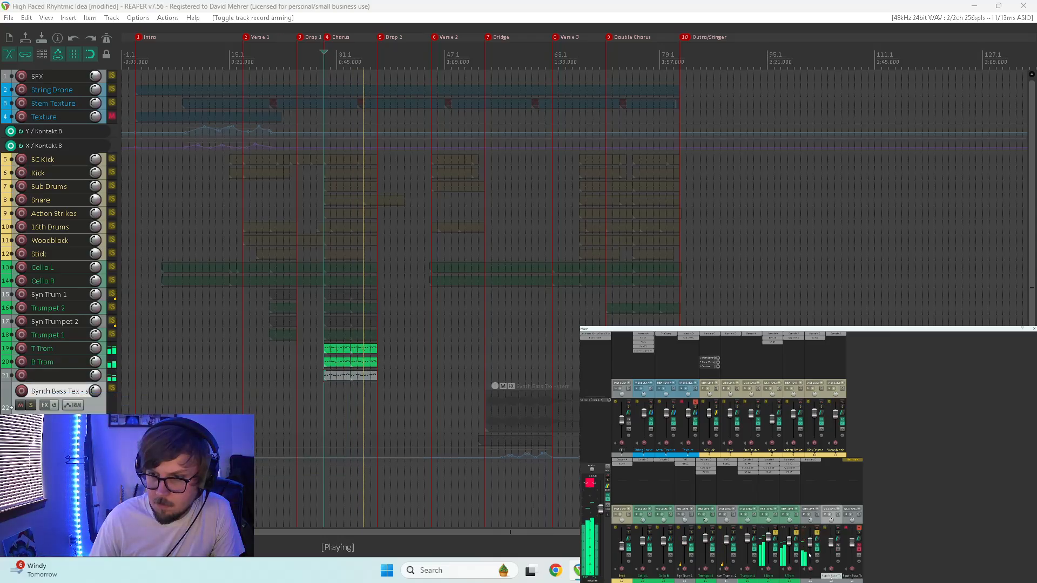
left_click_drag(776, 534, 817, 534)
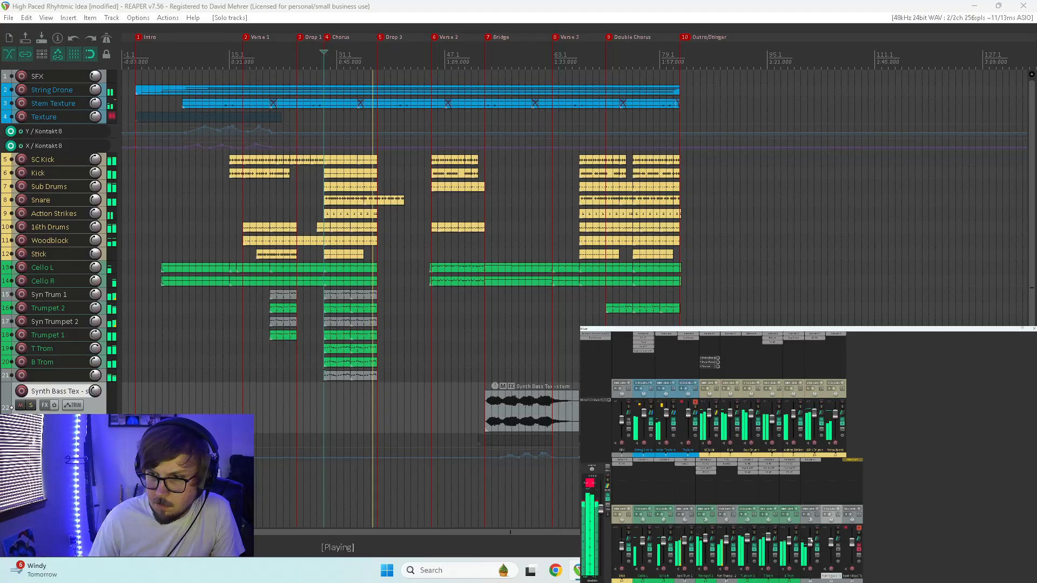
Adjust the bassoon track's volume against the full mix while replaying the Chorus
key("space")
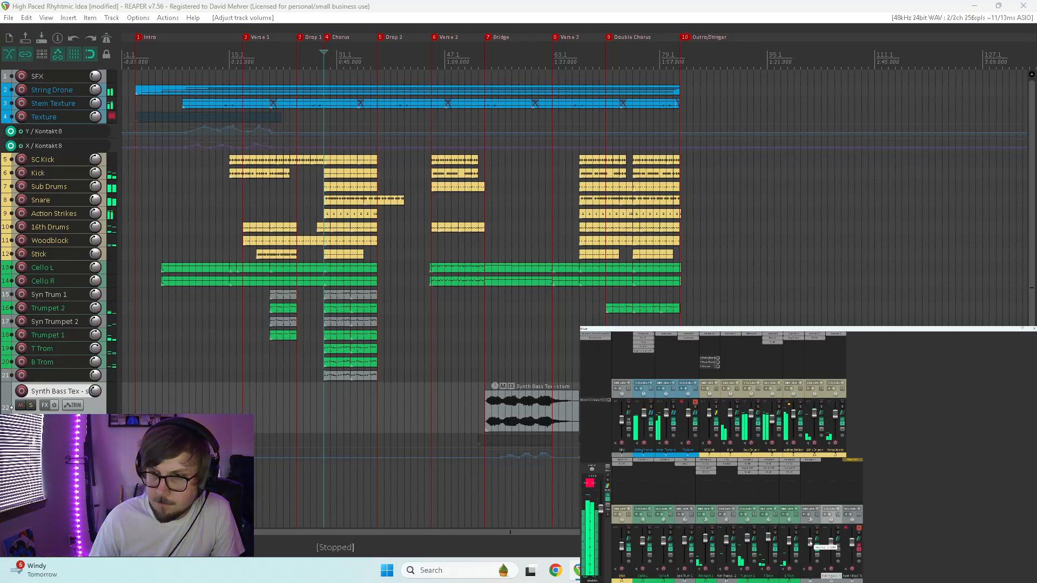
left_click(810, 543)
key("space")
left_click_drag(810, 544, 810, 539)
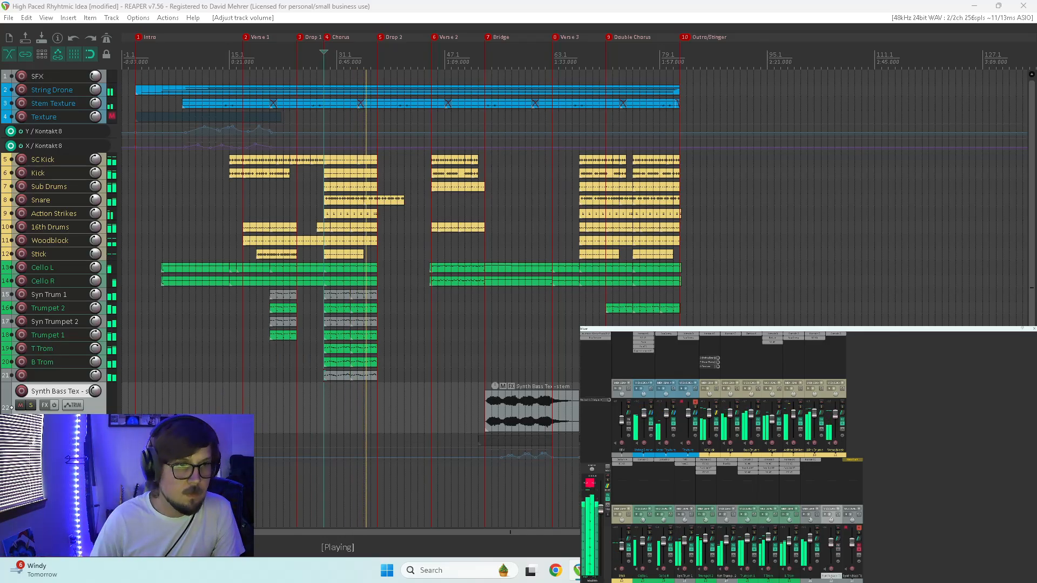
Copy the trombone and bassoon items from the Chorus to the Double Chorus and play from there
left_click_drag(411, 302, 426, 324)
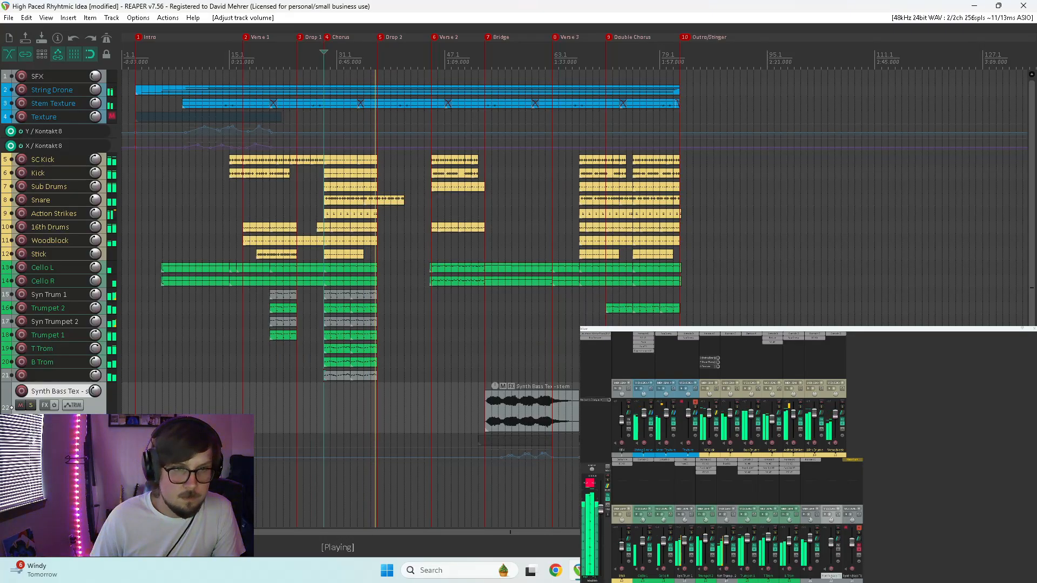
key("ctrl+c")
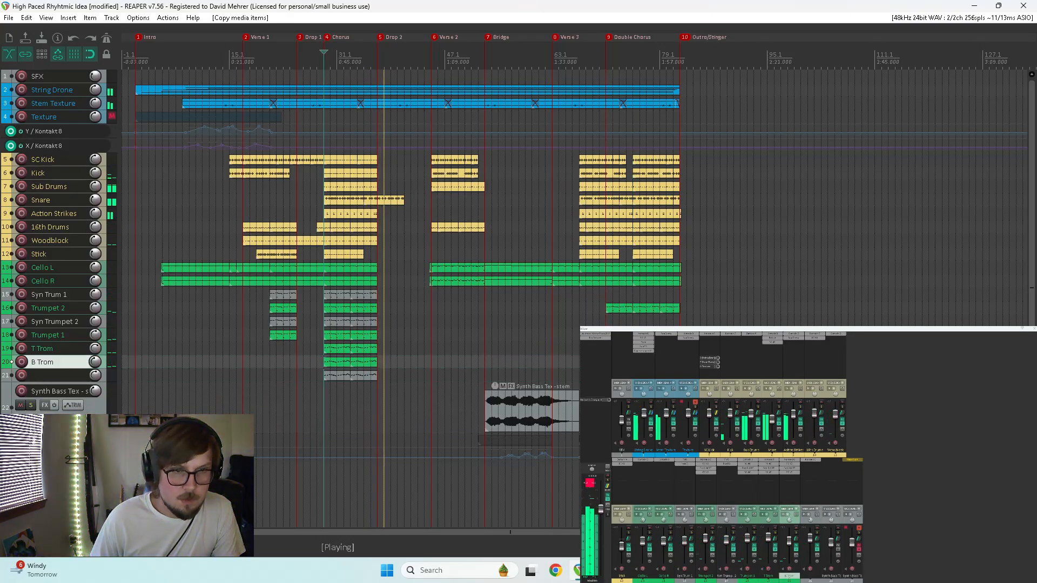
left_click(606, 317)
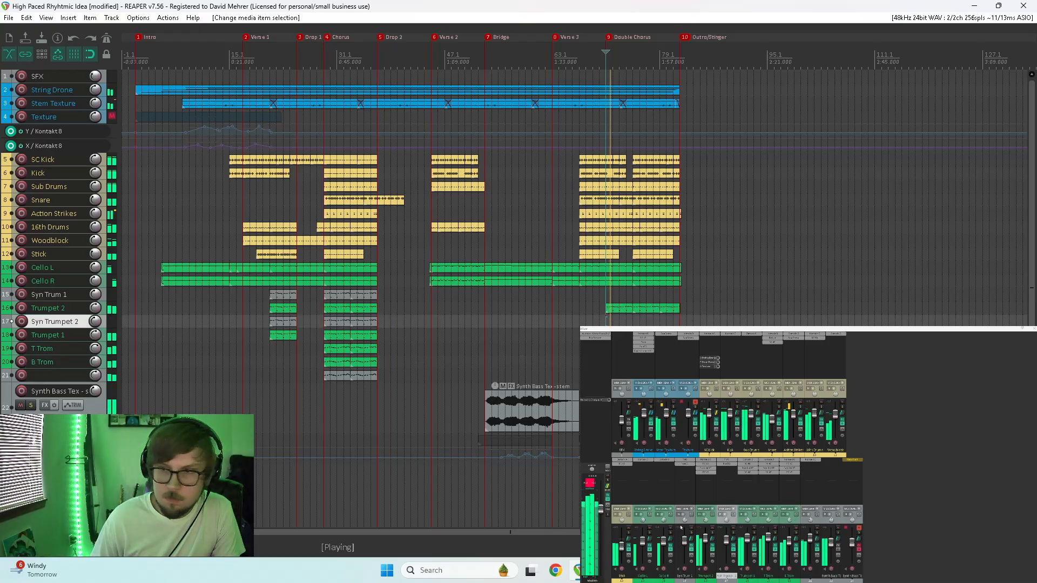
Name the new bassoon track Bassoons
left_click(812, 575)
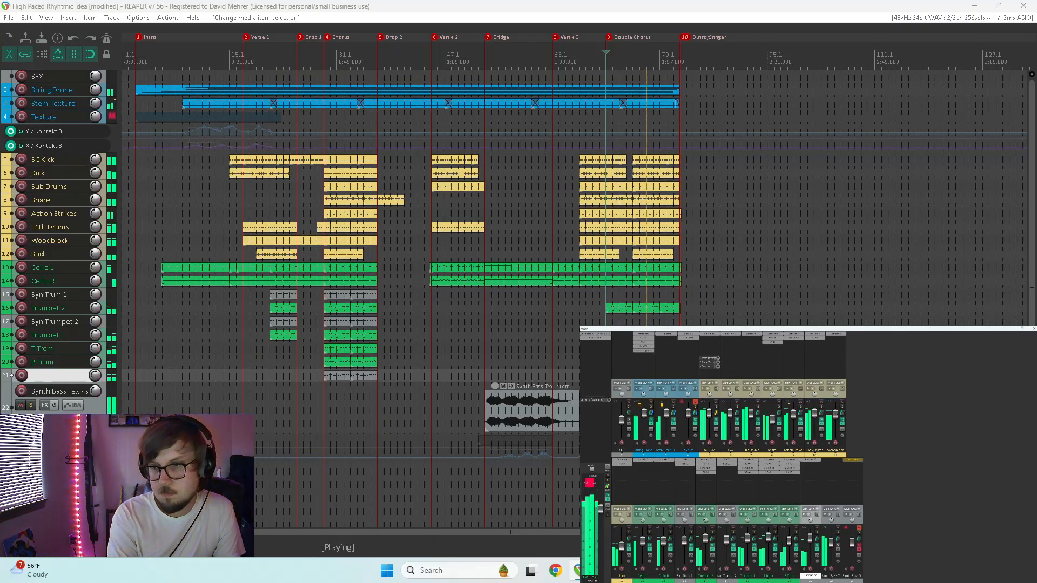
type("Bassoons")
key("Return")
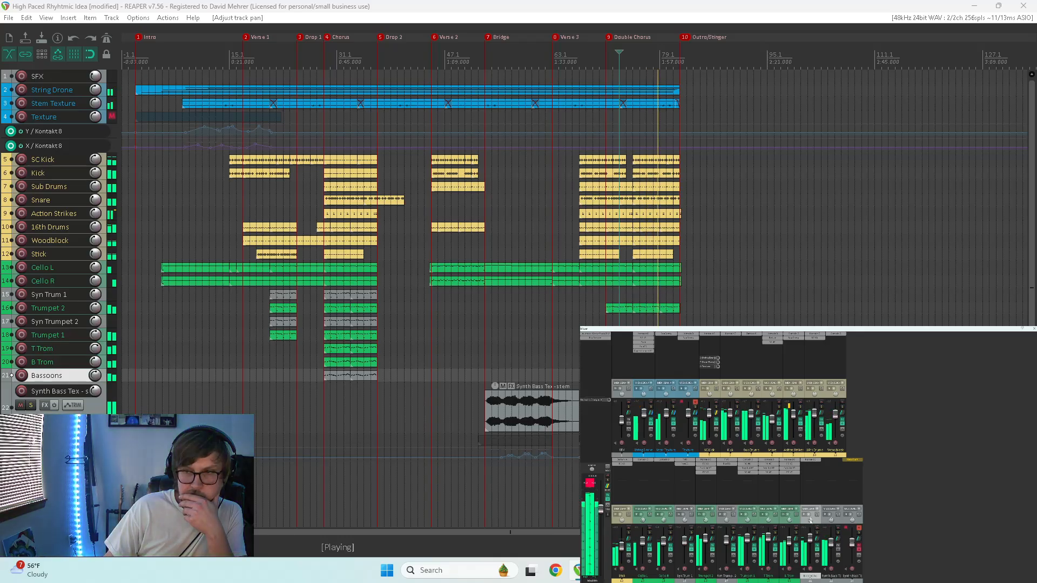
Compare T Trom, B Trom and Bassoons soloed together with the full mix in the Double Chorus
key("space")
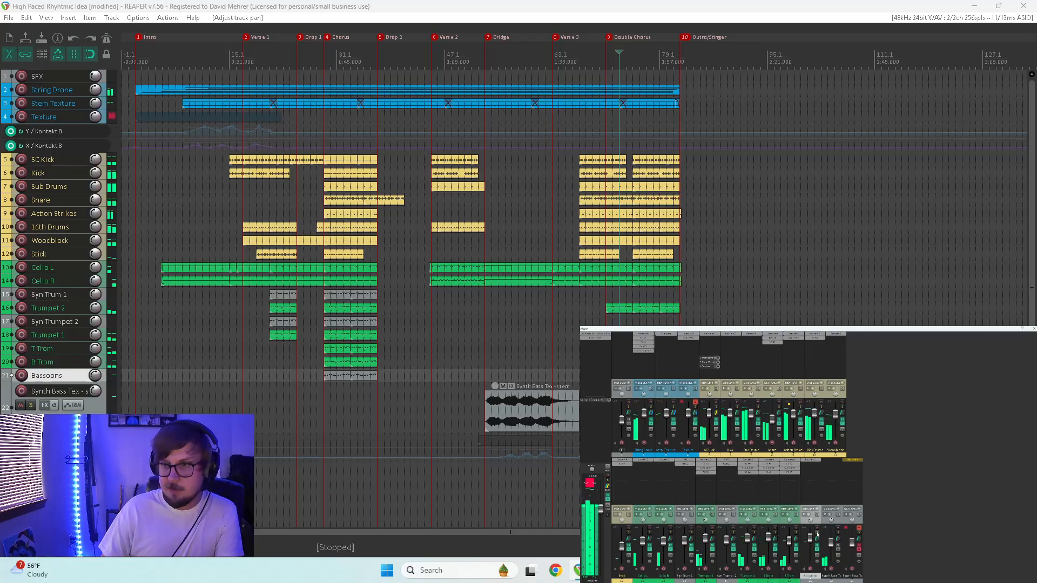
left_click_drag(817, 534, 776, 534)
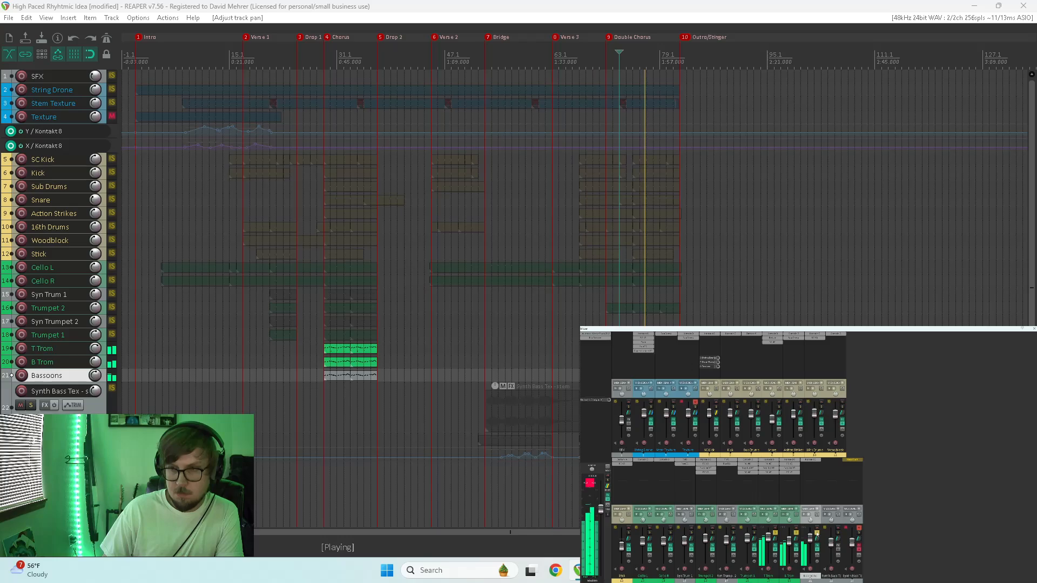
left_click_drag(817, 534, 776, 533)
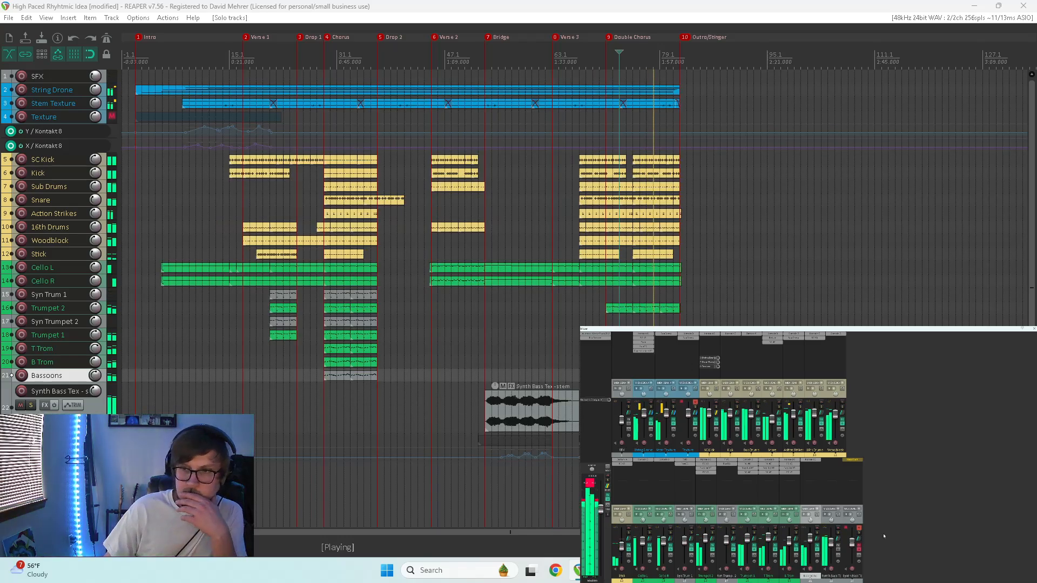
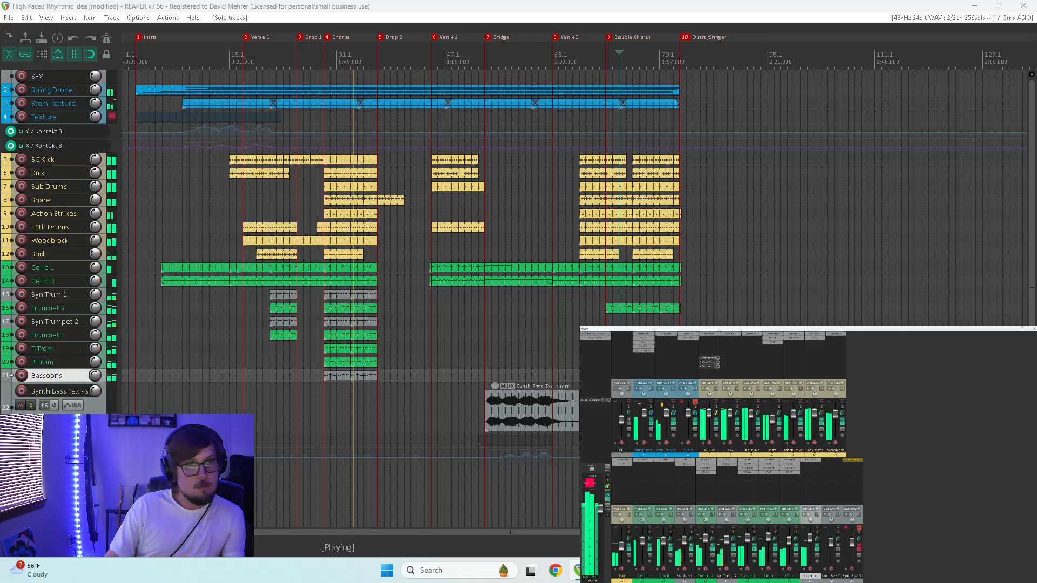
Copy the Double Chorus trumpet items to Syn Trum 1 and Syn Trumpet 2, and play the later sections through
left_click_drag(608, 381, 712, 303)
left_click_drag(634, 311, 632, 297)
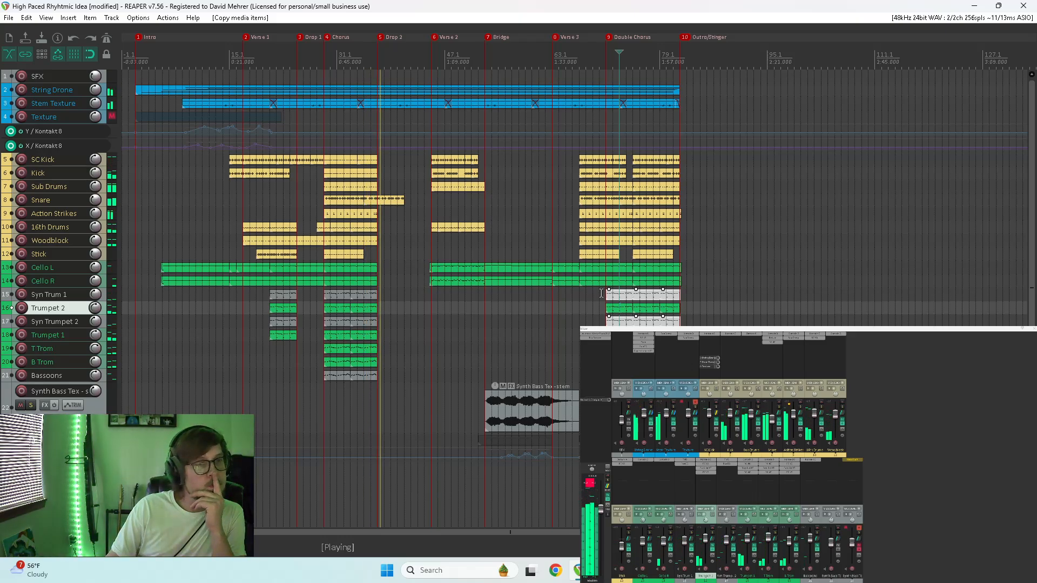
left_click(600, 294)
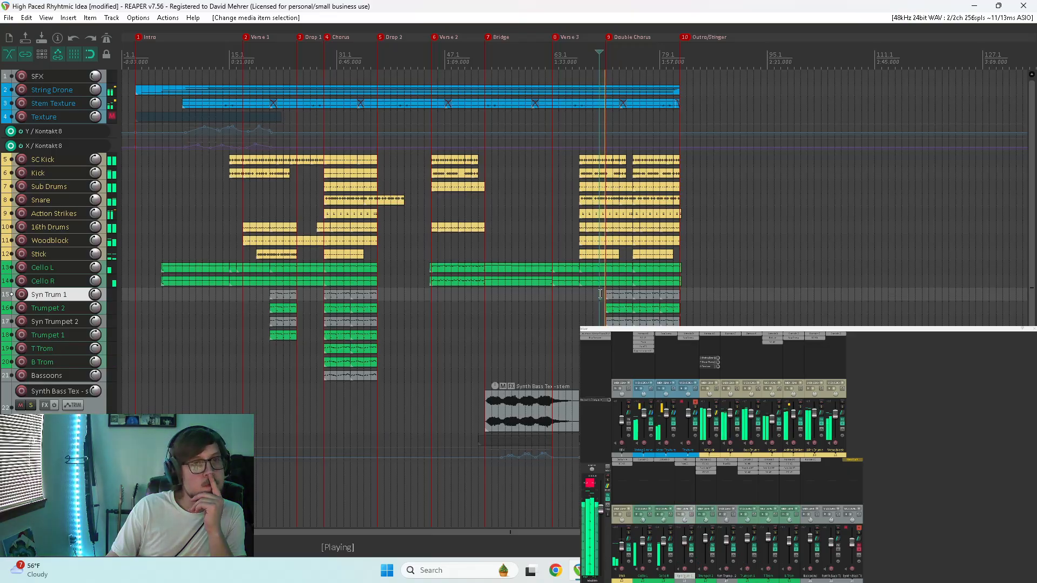
left_click(472, 306)
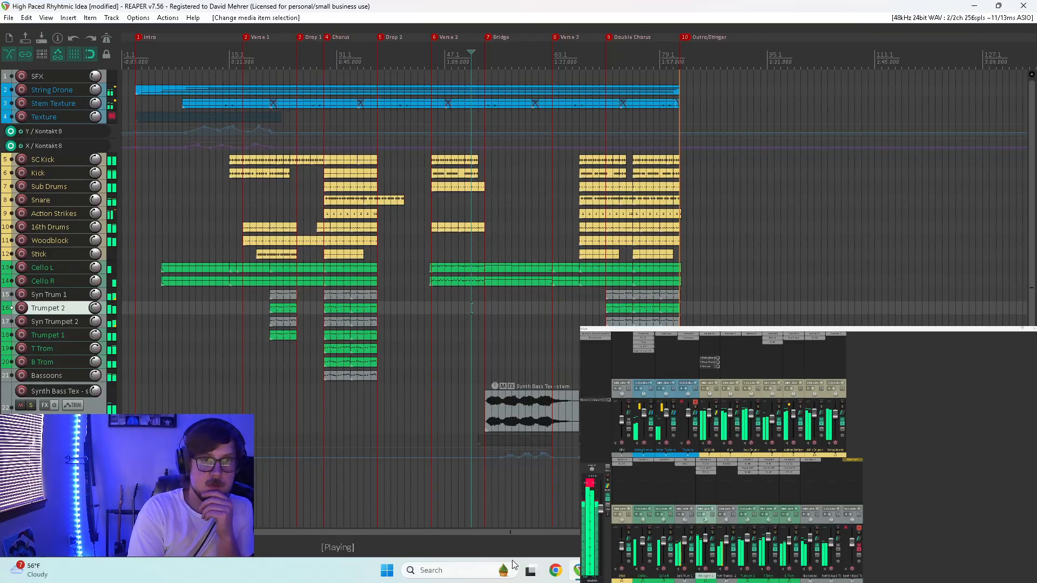
key("space")
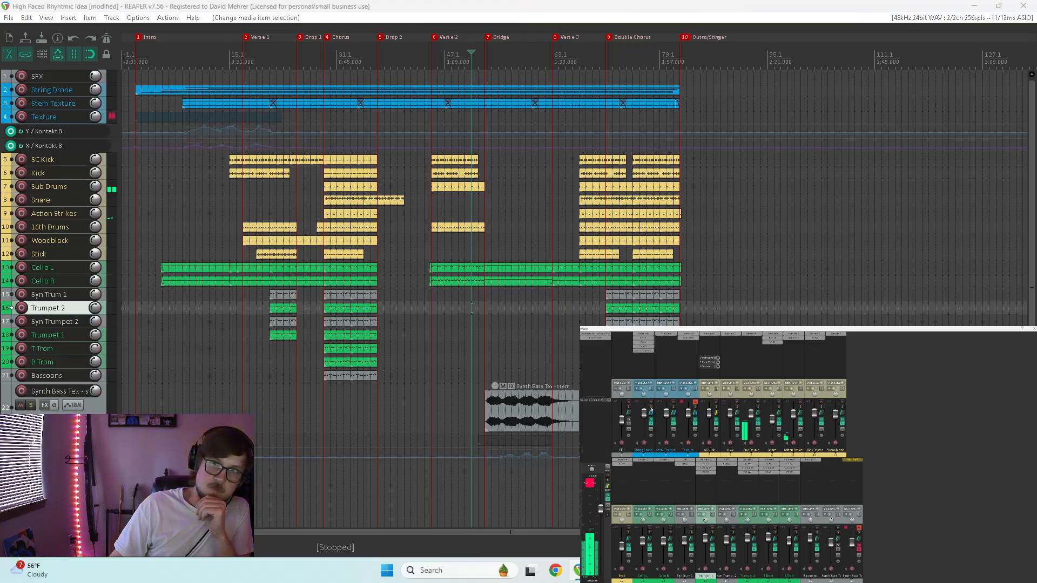
Listen to String Drone soloed, add Stem Texture to the solo, and return both to the full mix
left_click(650, 406)
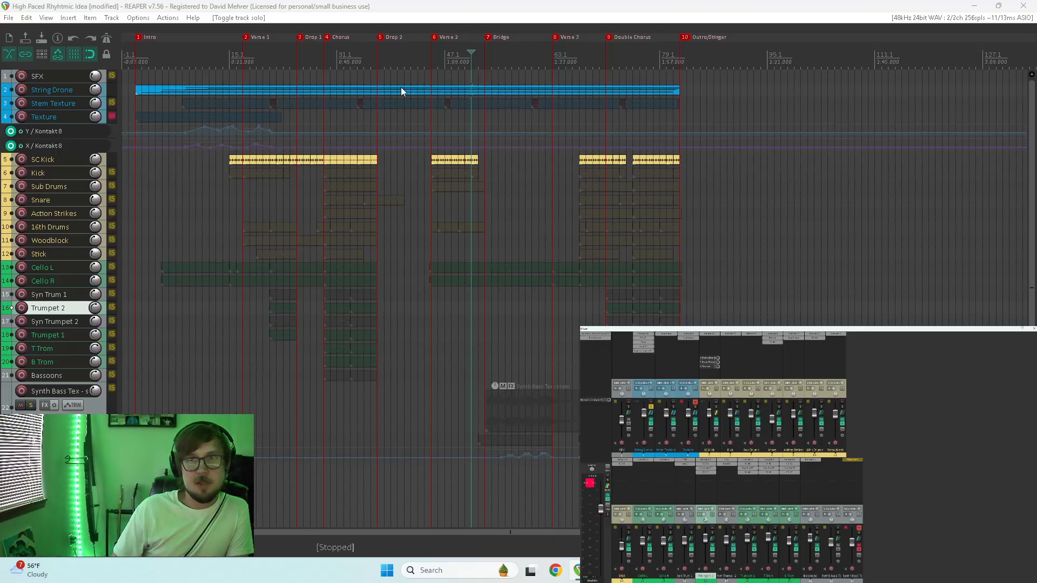
key("space")
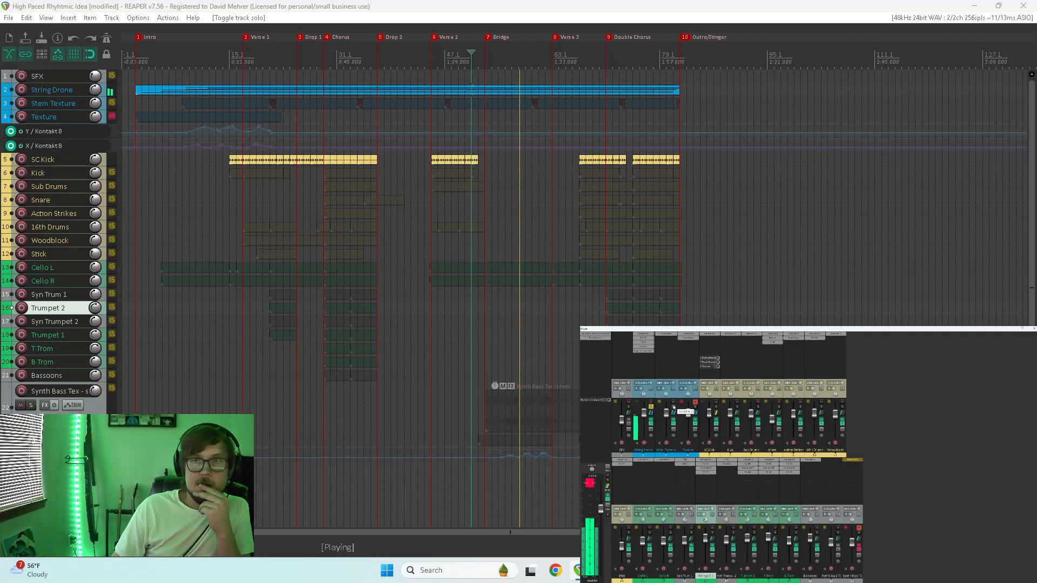
left_click(673, 407)
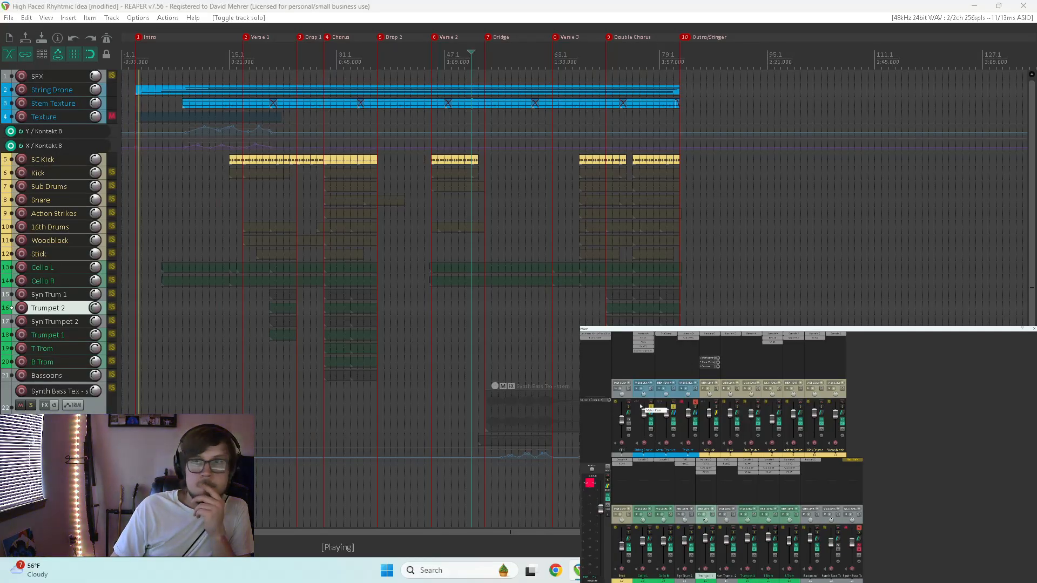
left_click_drag(651, 407, 673, 407)
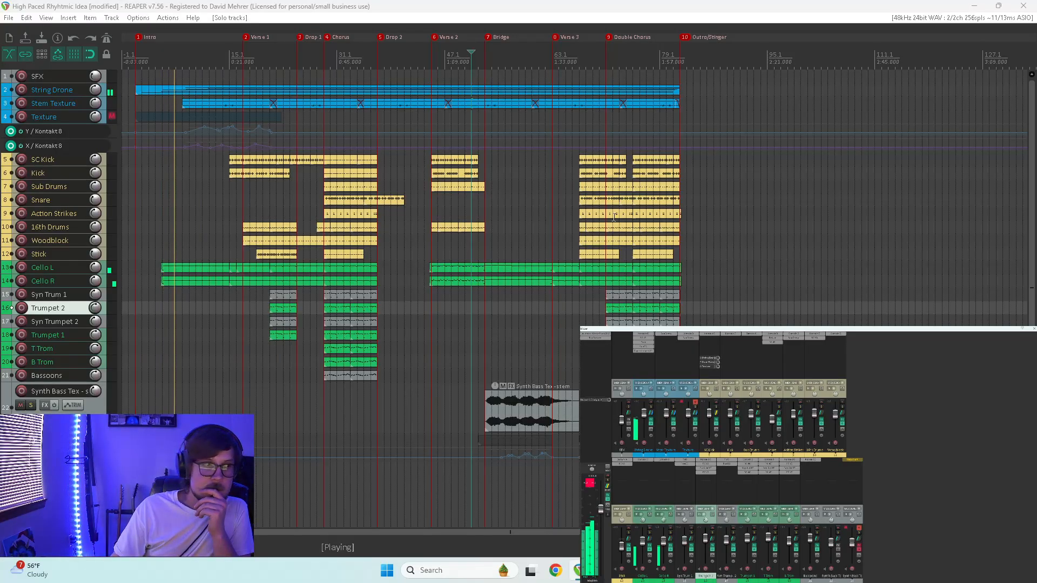
Add two new tracks below Bassoons and load Kontakt 8 on the first one
left_click(105, 379)
key("ctrl+t")
key("ctrl+t")
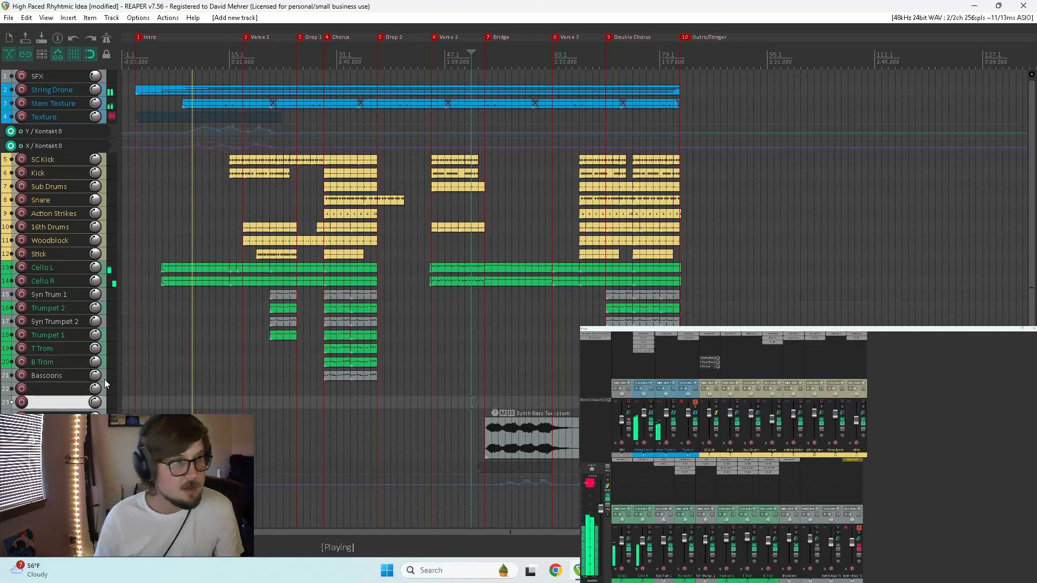
left_click(797, 464)
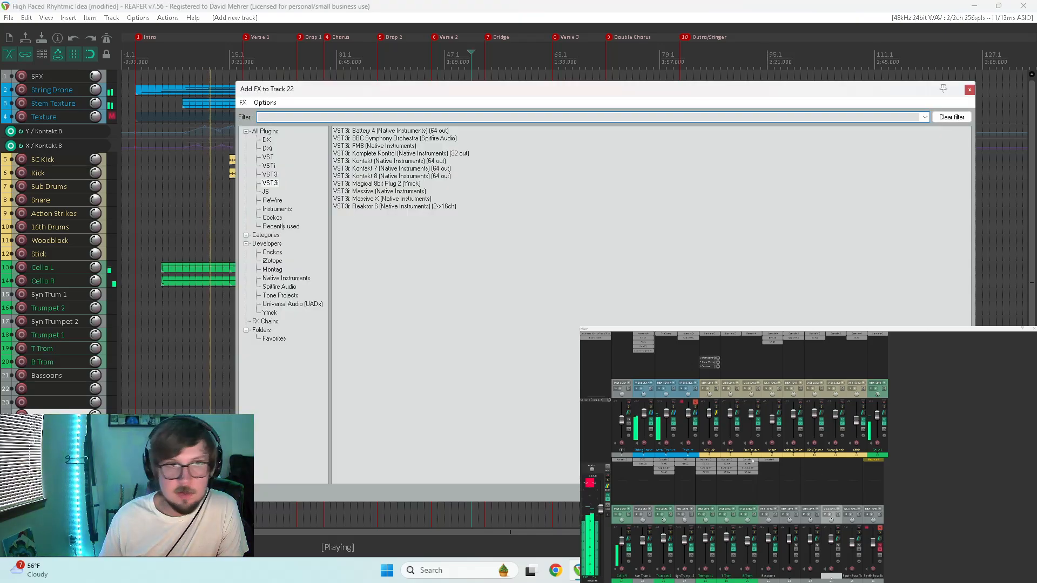
double_click(360, 176)
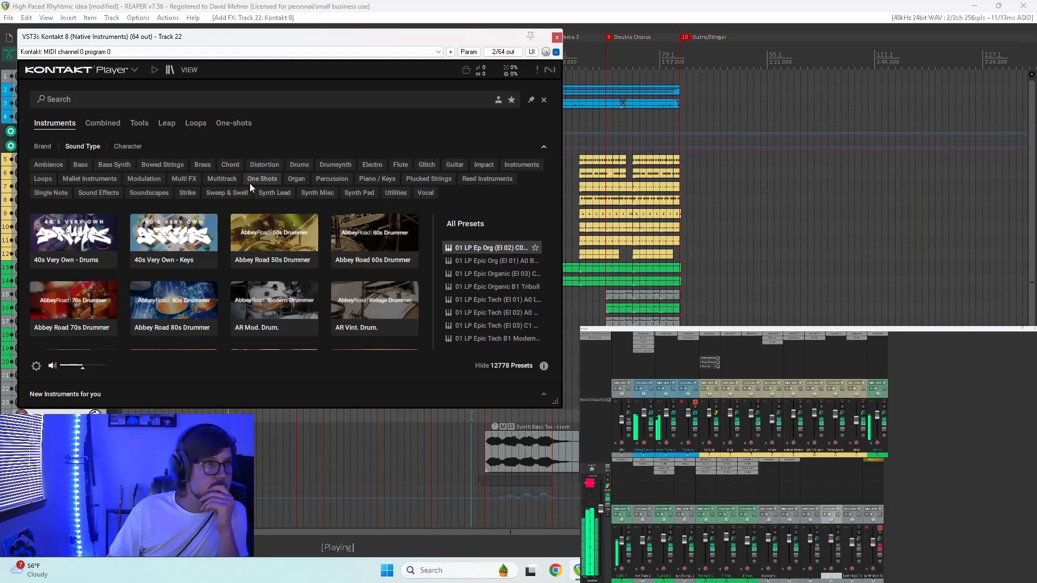
Filter the Kontakt instruments by the Brass sound type and load the Baritone Saxophone preset
left_click(212, 166)
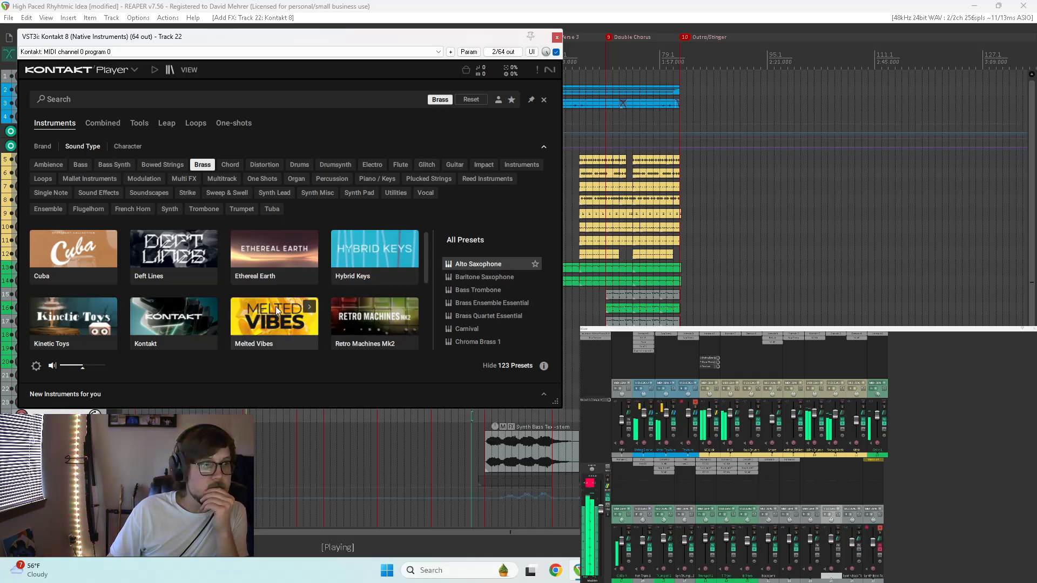
left_click_drag(555, 405, 924, 413)
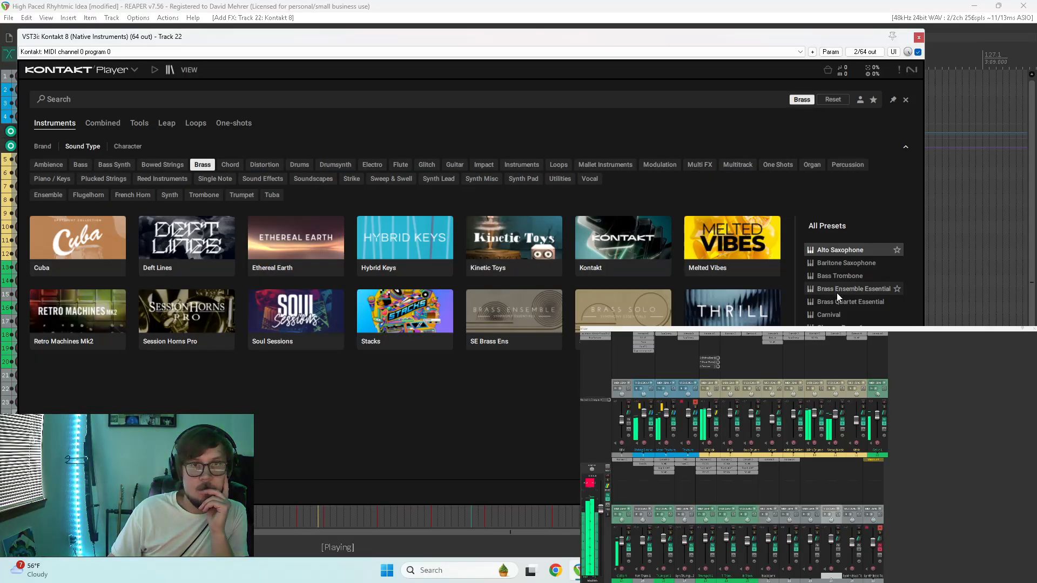
left_click(840, 263)
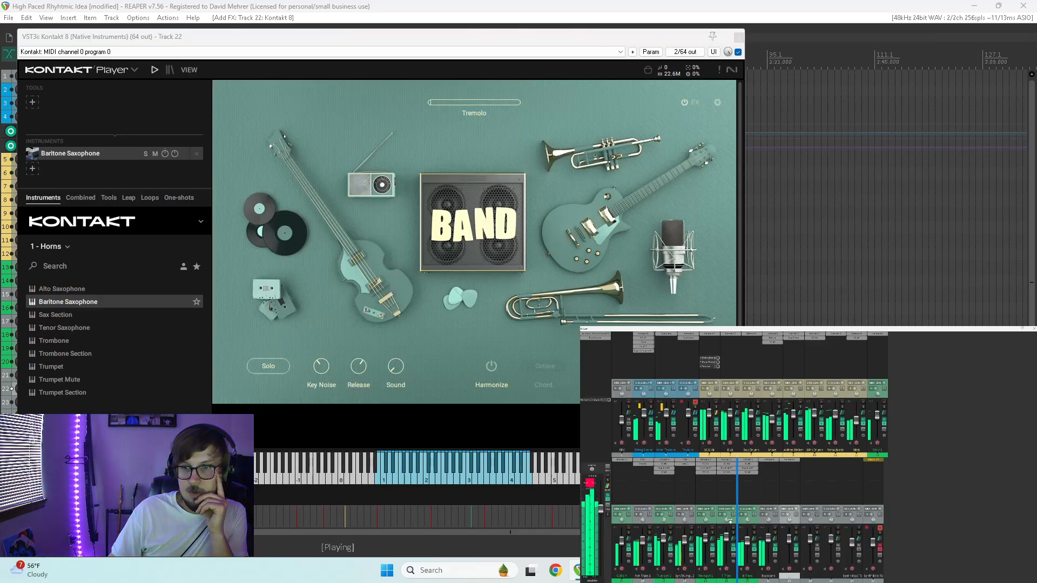
Place the Baritone Saxophone track between T Trom and B Trom, and copy T Trom's Chorus items onto it
left_click_drag(729, 522, 726, 537)
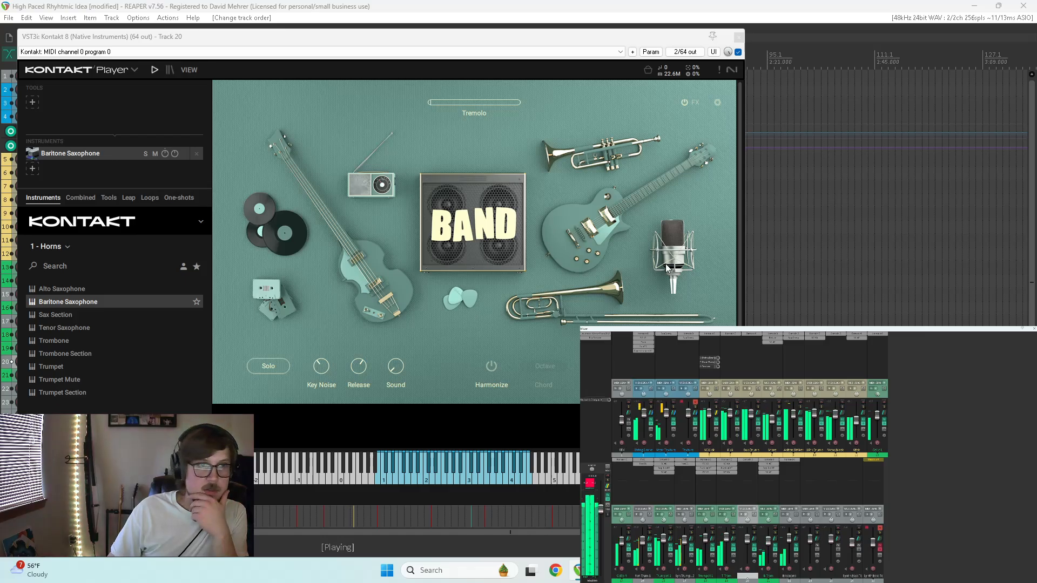
left_click_drag(675, 37, 895, 349)
key("space")
left_click(335, 354)
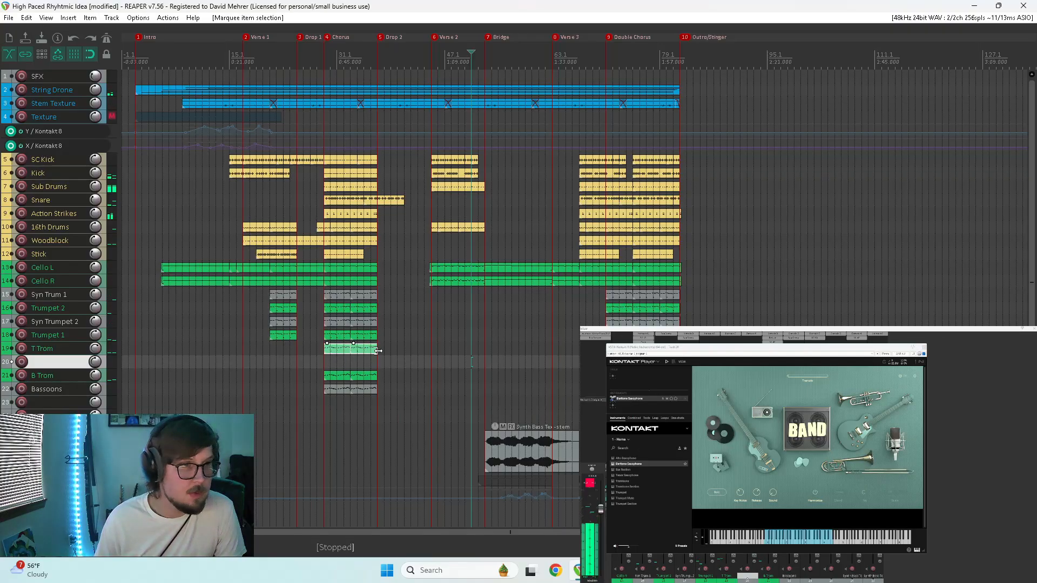
left_click_drag(335, 351, 335, 361)
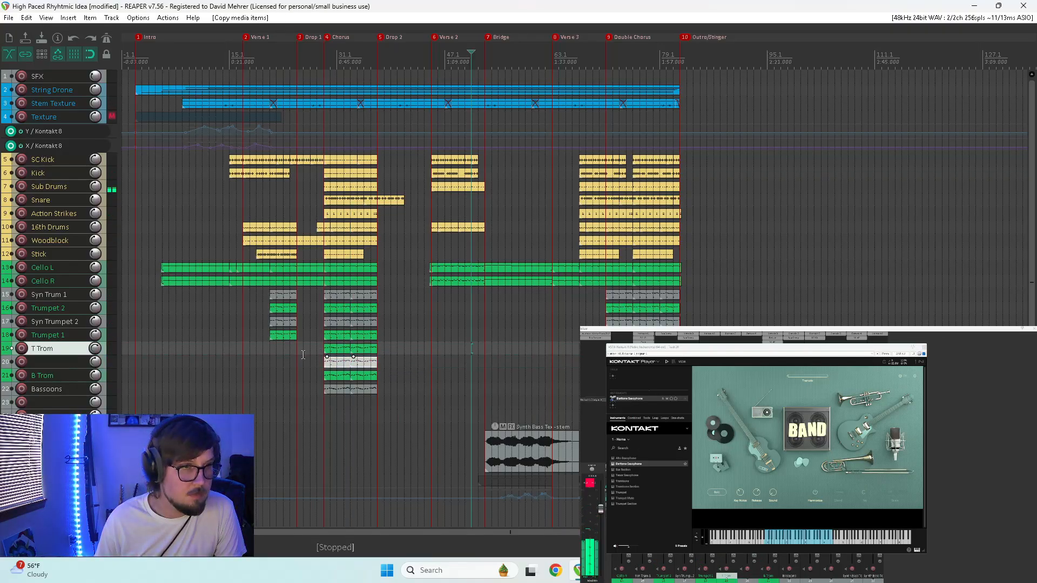
key("space")
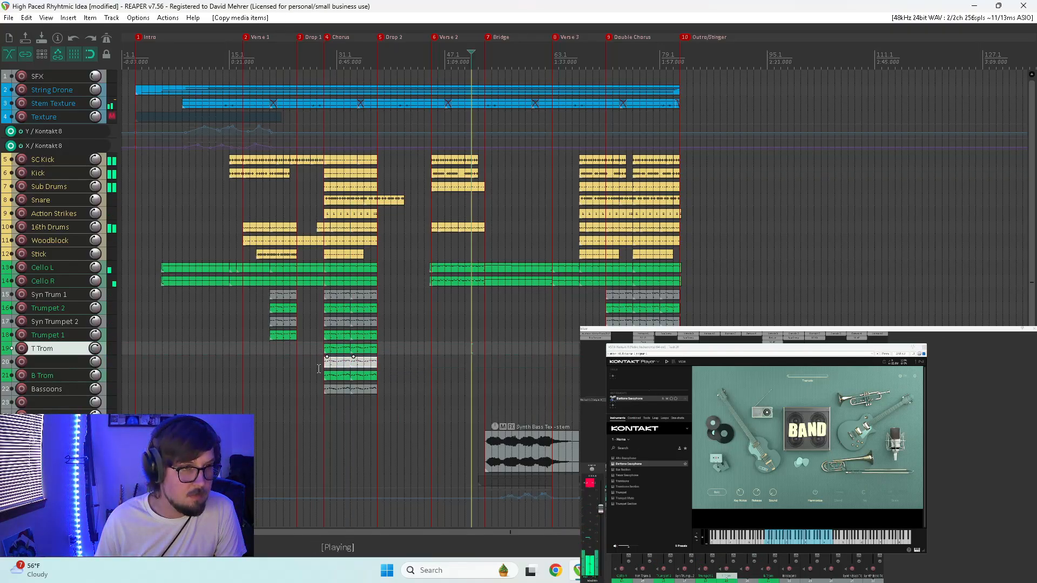
Solo the saxophone track from the start of the Chorus and adjust the Release of its Kontakt instrument
mouse_move(38, 367)
left_mouse_down()
mouse_move(38, 385)
mouse_move(47, 371)
left_mouse_up()
left_click(31, 381)
left_click(326, 439)
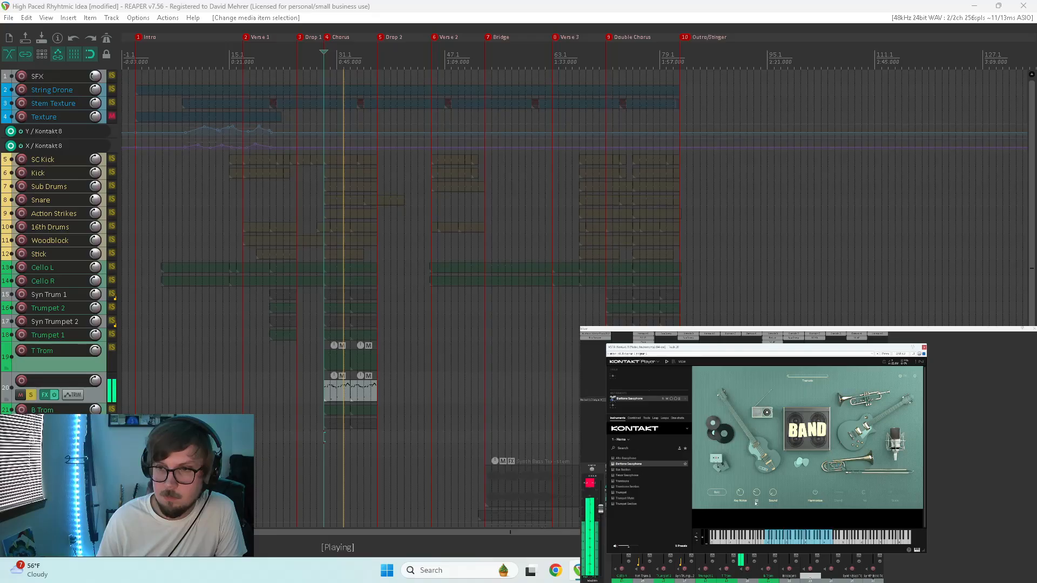
left_click_drag(755, 503, 754, 507)
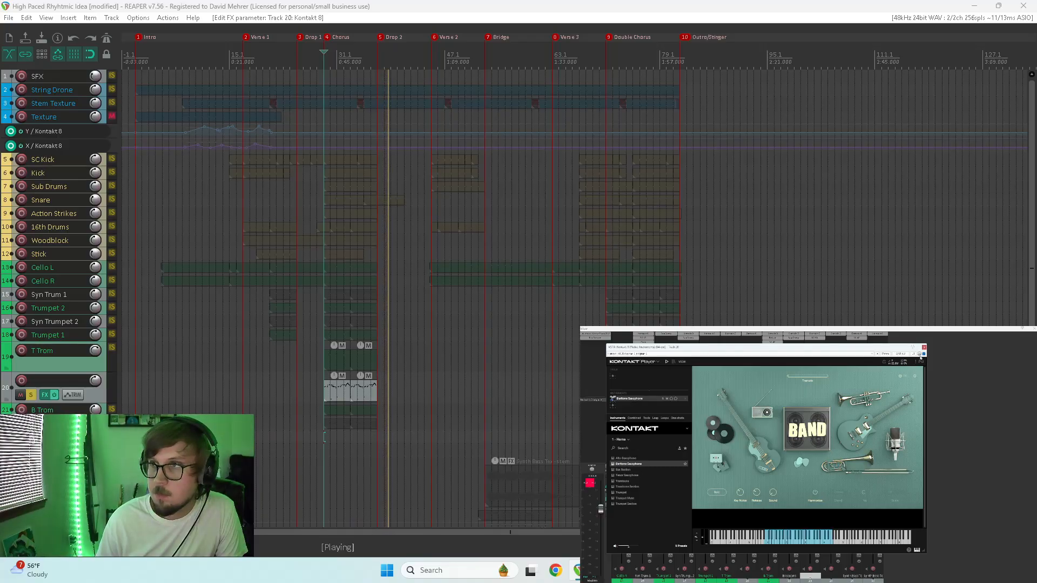
Switch off the active effect on the Baritone Saxophone's FX page, check its instrument settings, and close Kontakt
left_click(905, 378)
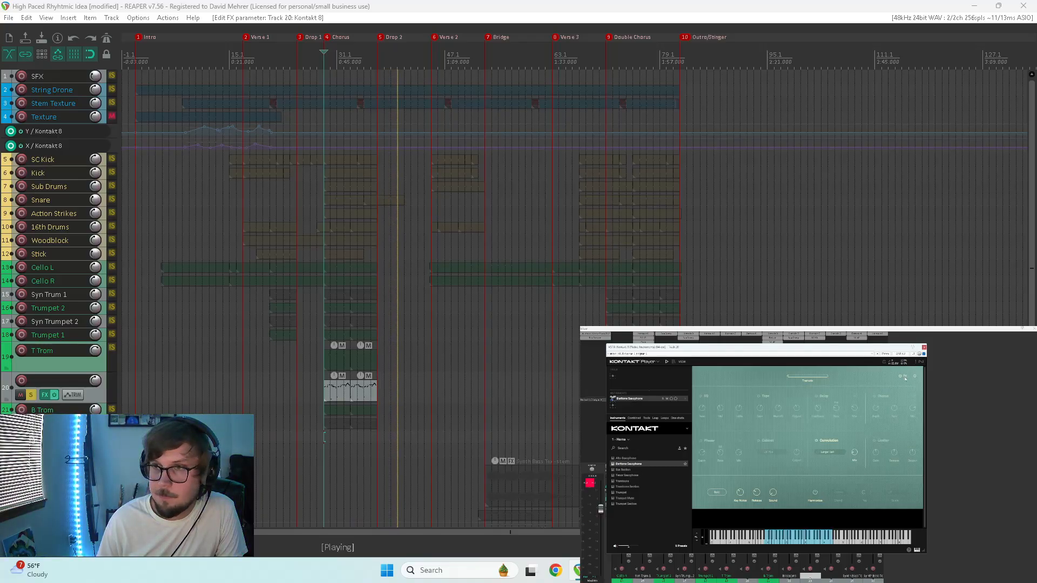
left_click(816, 441)
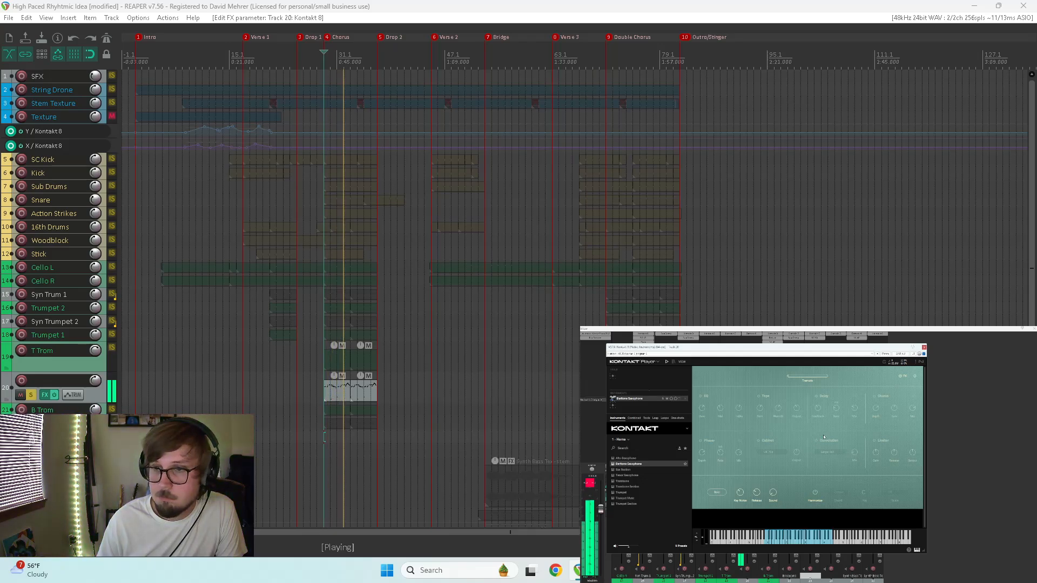
left_click(915, 376)
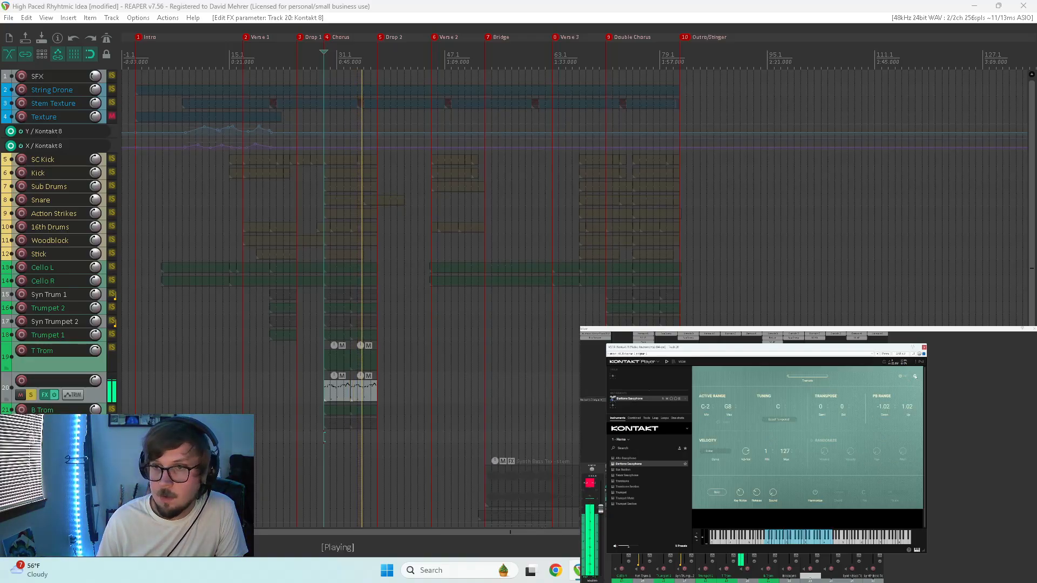
left_click(915, 376)
left_click(924, 347)
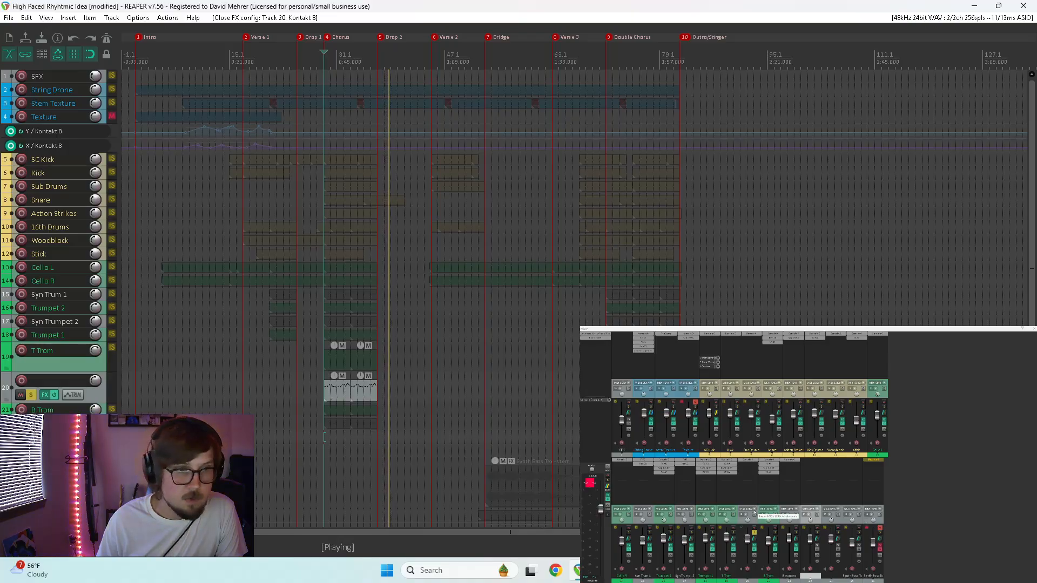
Pan the saxophone track while playing it soloed with T Trom, and return both to the full mix
key("space")
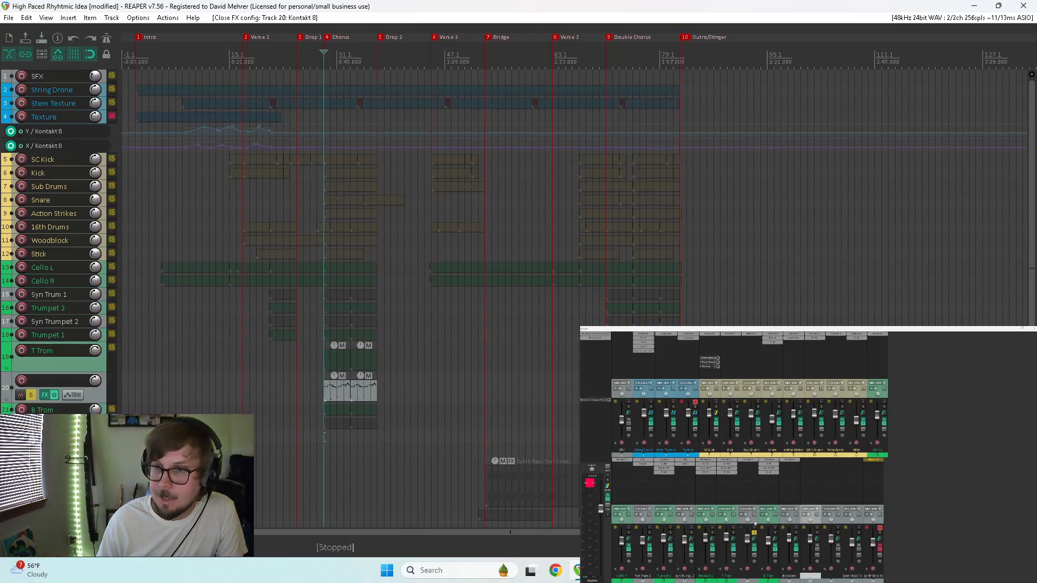
left_click(733, 533)
key("space")
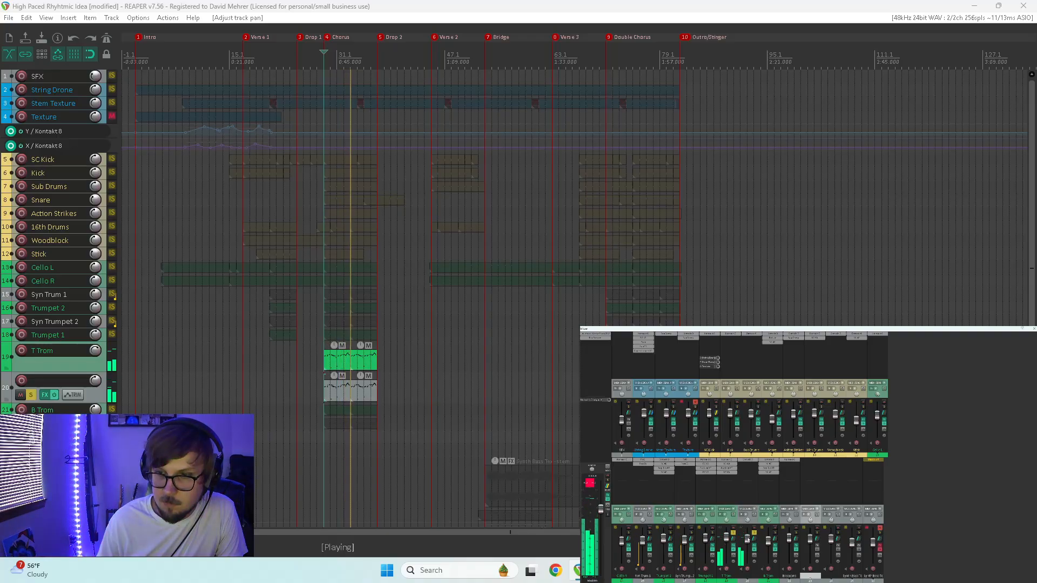
left_click(734, 534)
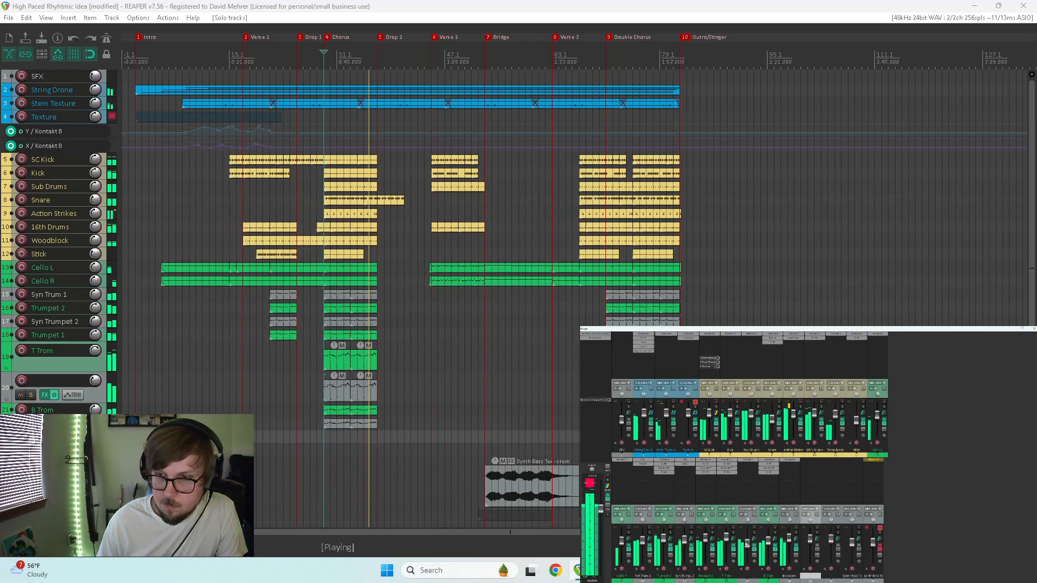
Adjust the saxophone track's volume and replay the Chorus in the full mix
left_click_drag(748, 547, 748, 544)
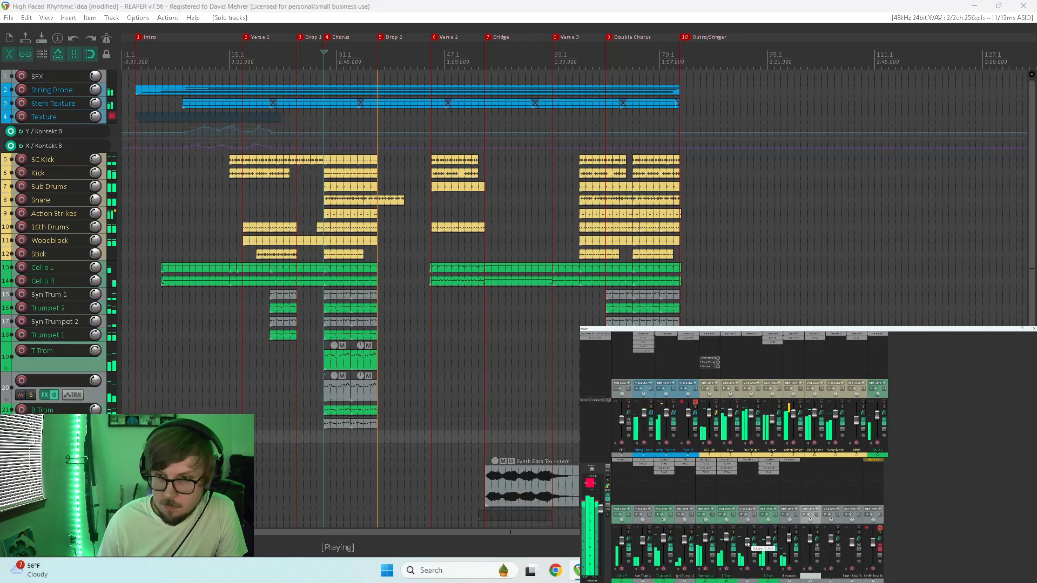
key("space")
key("space")
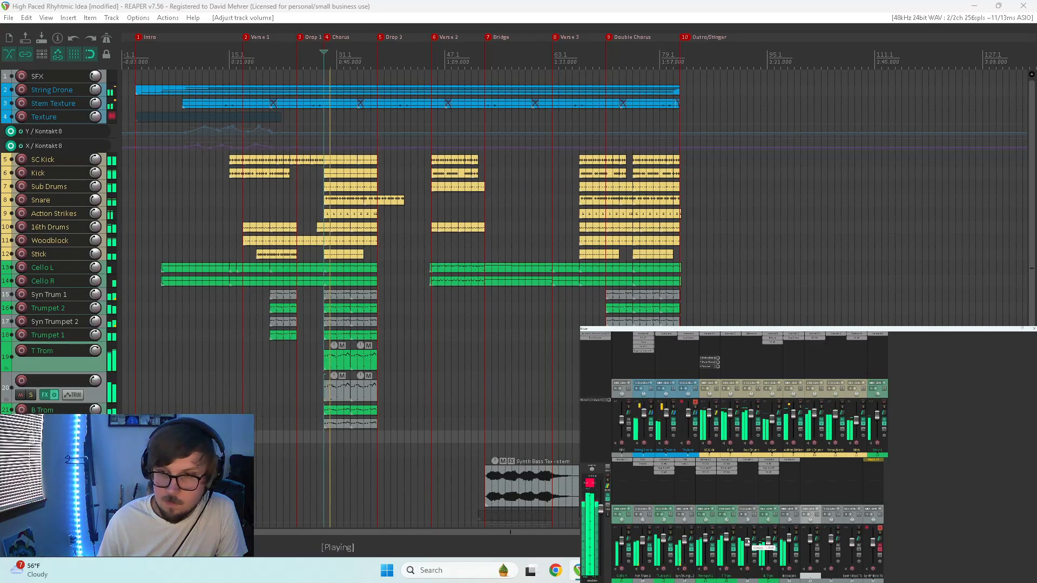
key("space")
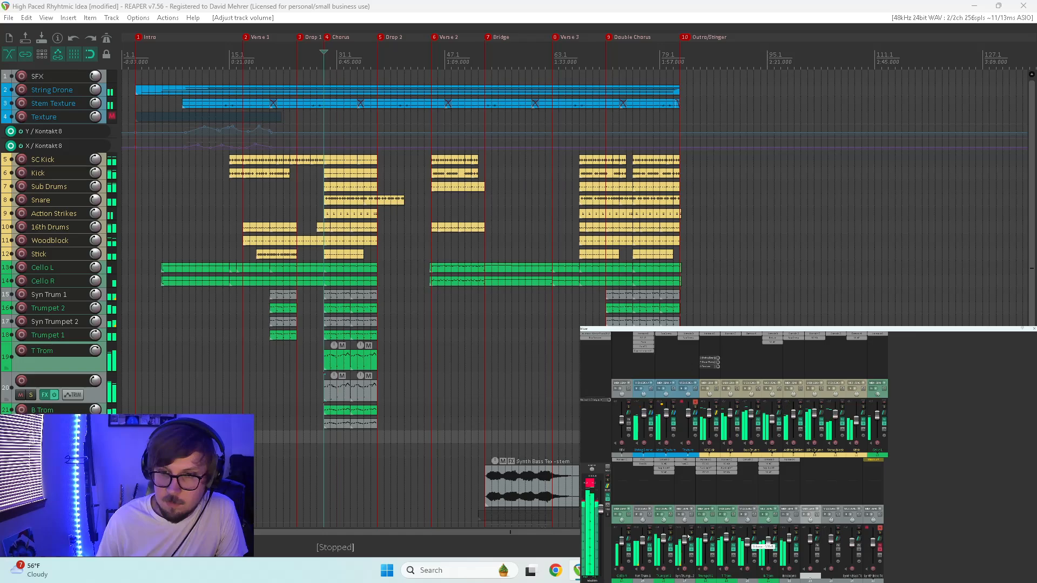
Solo the tracks from Syn Trum 1 through Bassoons, and copy T Trom's Double Chorus items to the saxophone track
left_click_drag(650, 534, 755, 533)
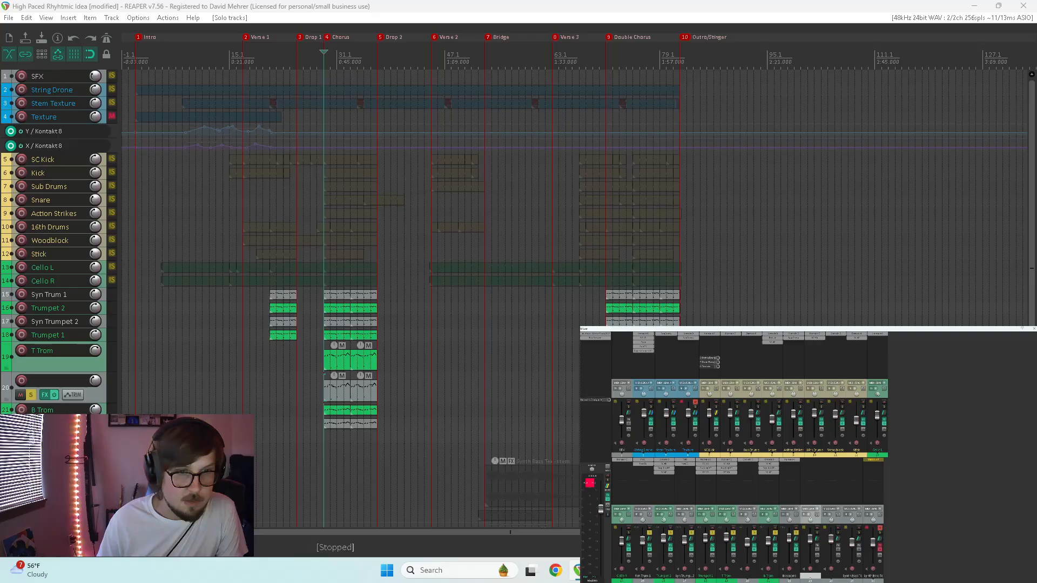
left_click(632, 357)
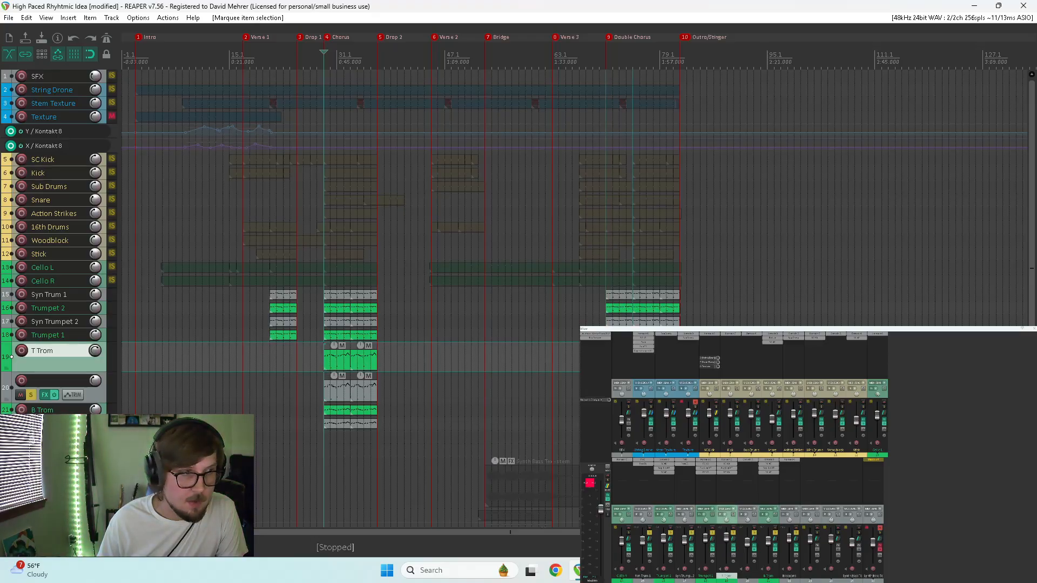
left_click_drag(619, 386, 619, 387)
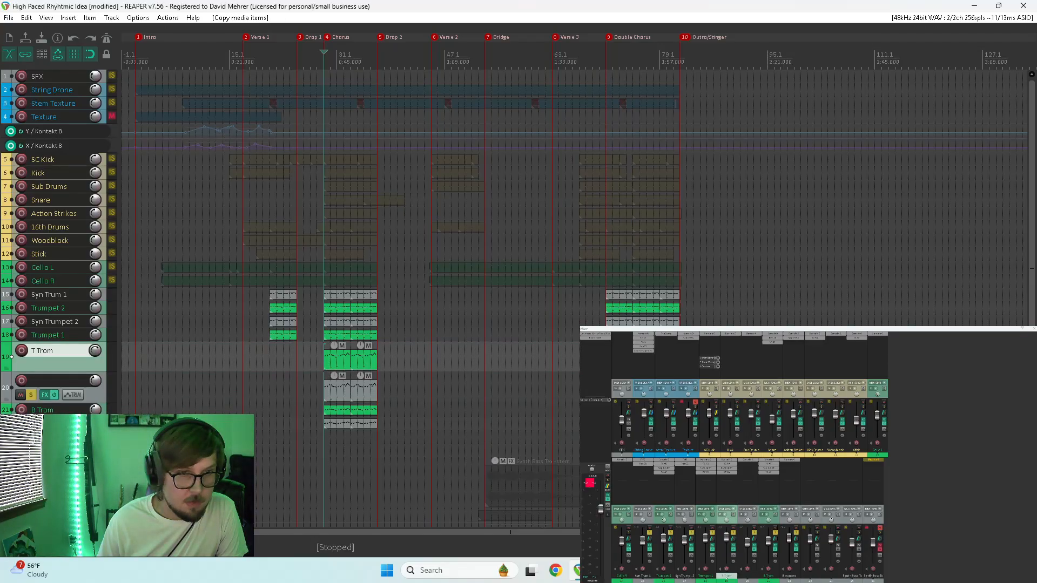
key("space")
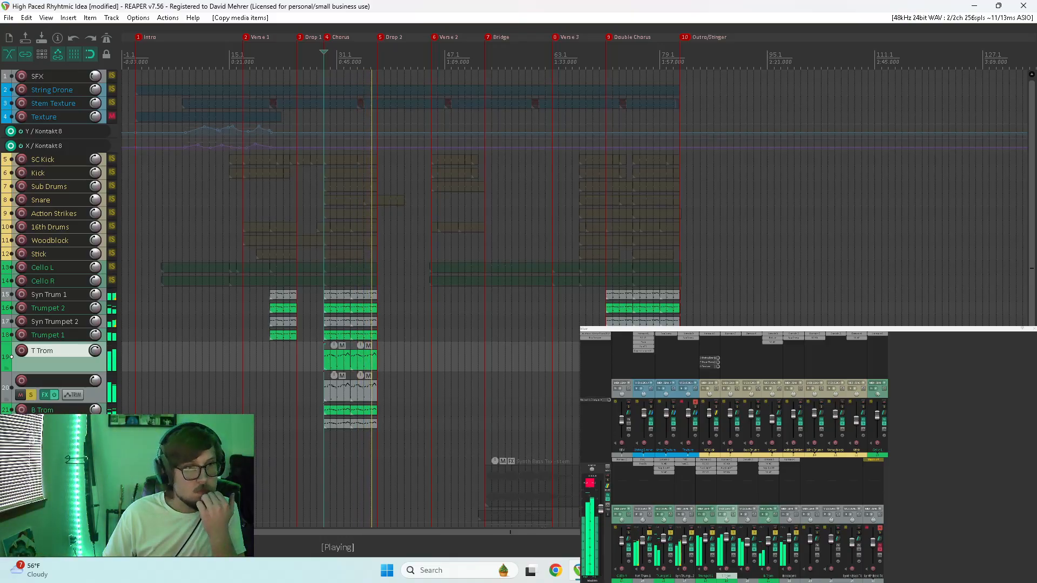
Stop playback, unsolo the trumpets and the tracks below T Trom, and name track 20 B Sax
key("space")
left_click(670, 533)
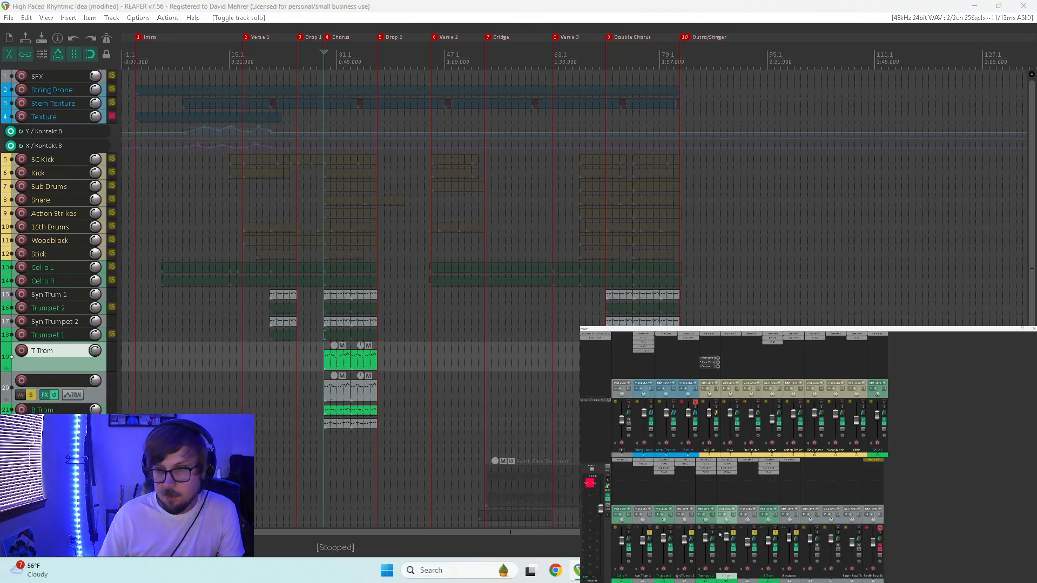
left_click(759, 537)
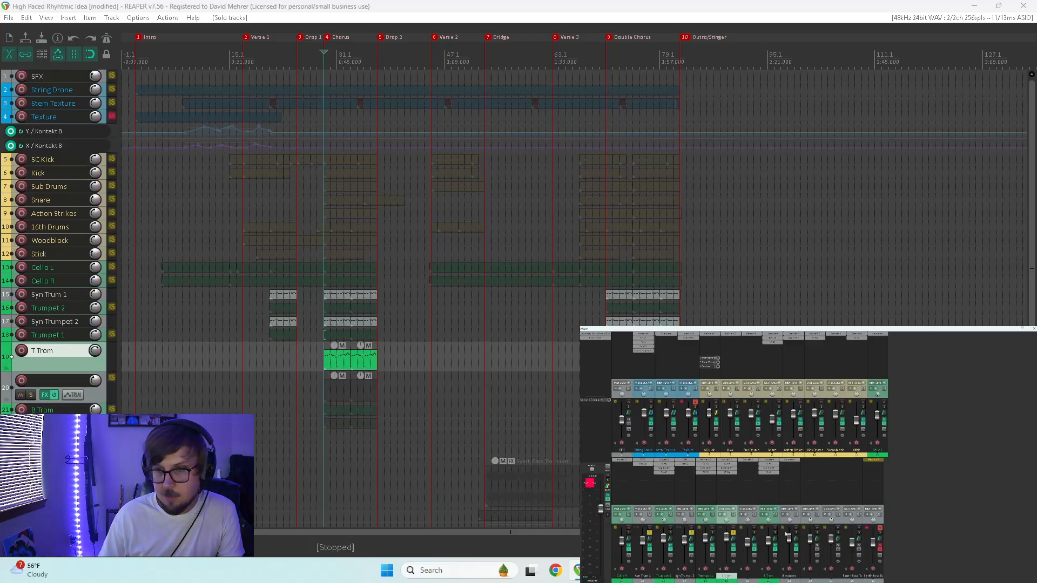
left_click(749, 576)
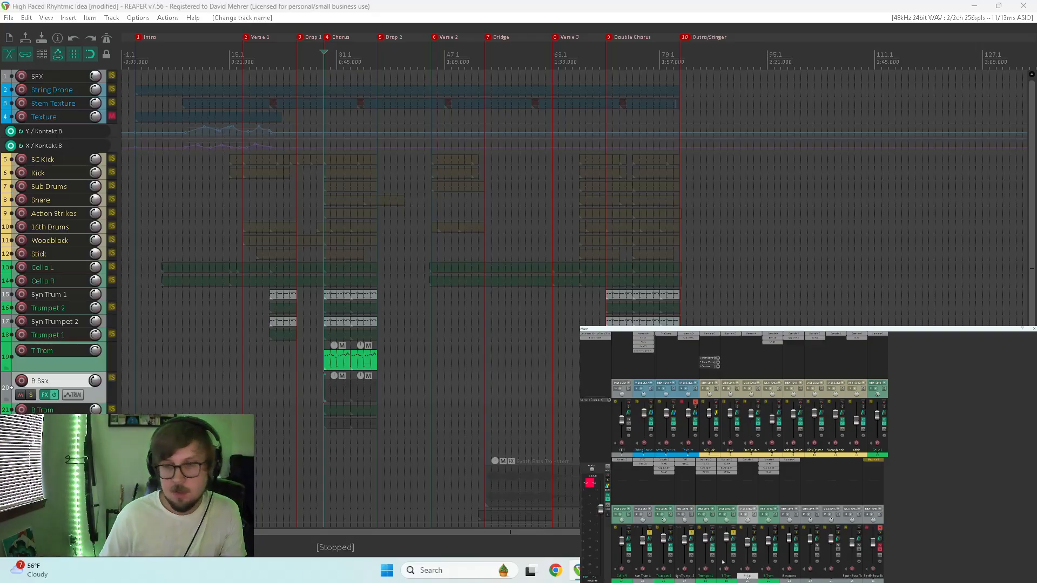
Play from the Chorus, unsolo T Trom, and solo Trumpet 2 and Trumpet 1 alongside the two synth trumpet tracks
key("space")
left_click(734, 535)
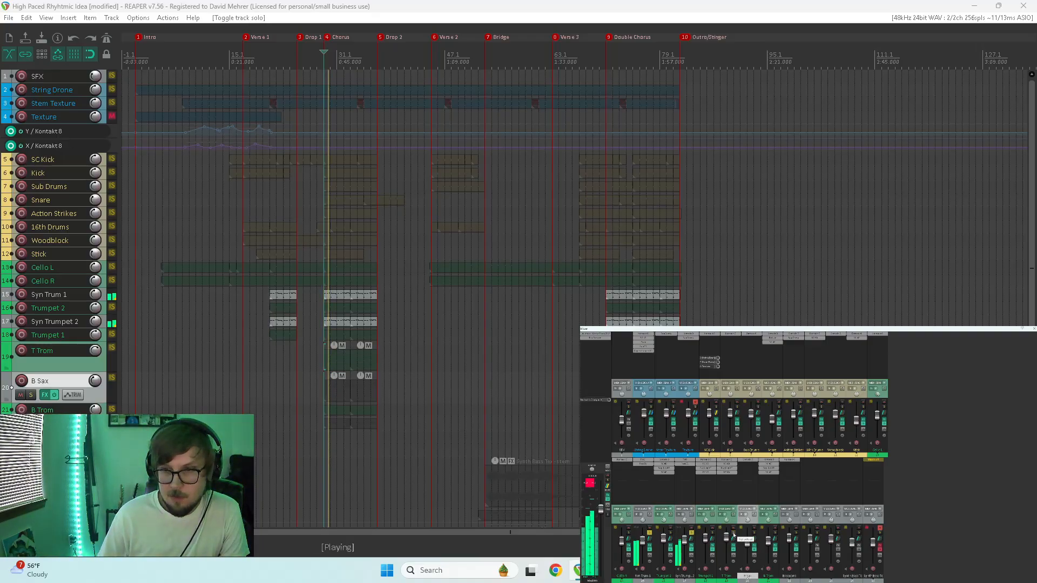
left_click(670, 534)
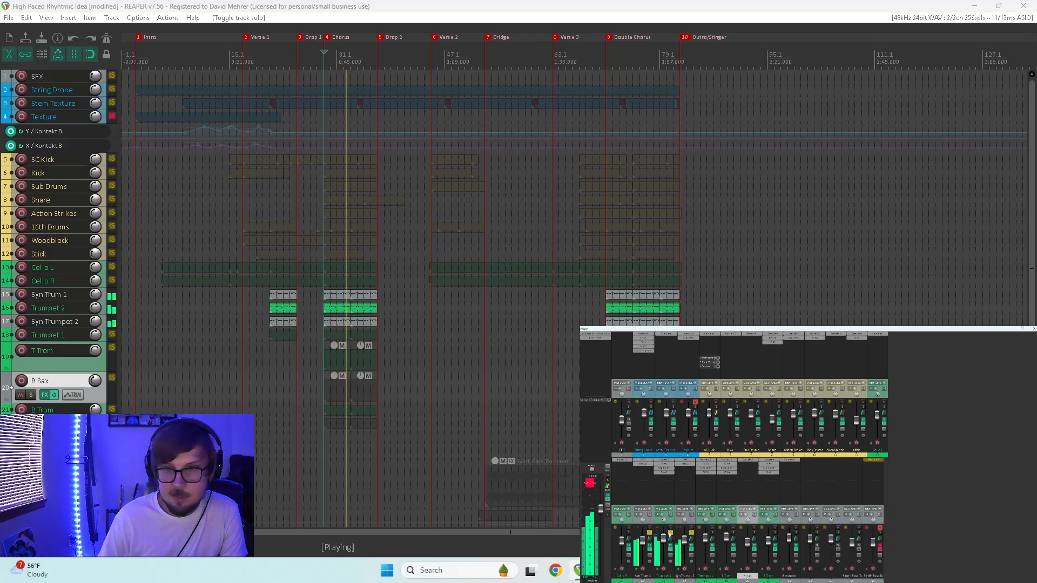
left_click(712, 535)
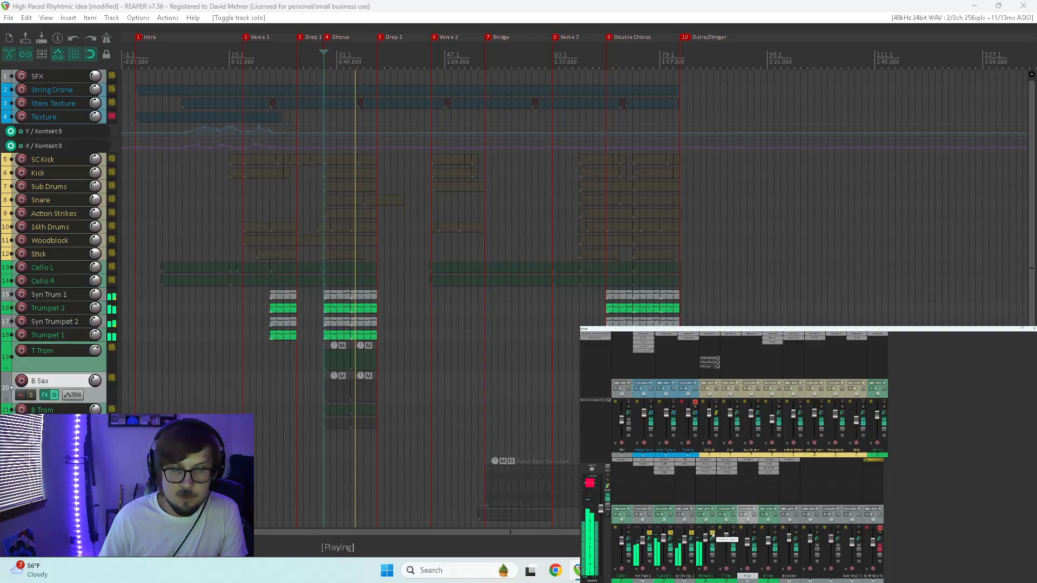
Toggle the solos of Syn Trumpet 2 and Syn Trum 1 to compare the trumpets with and without the synth layers
left_click(691, 534)
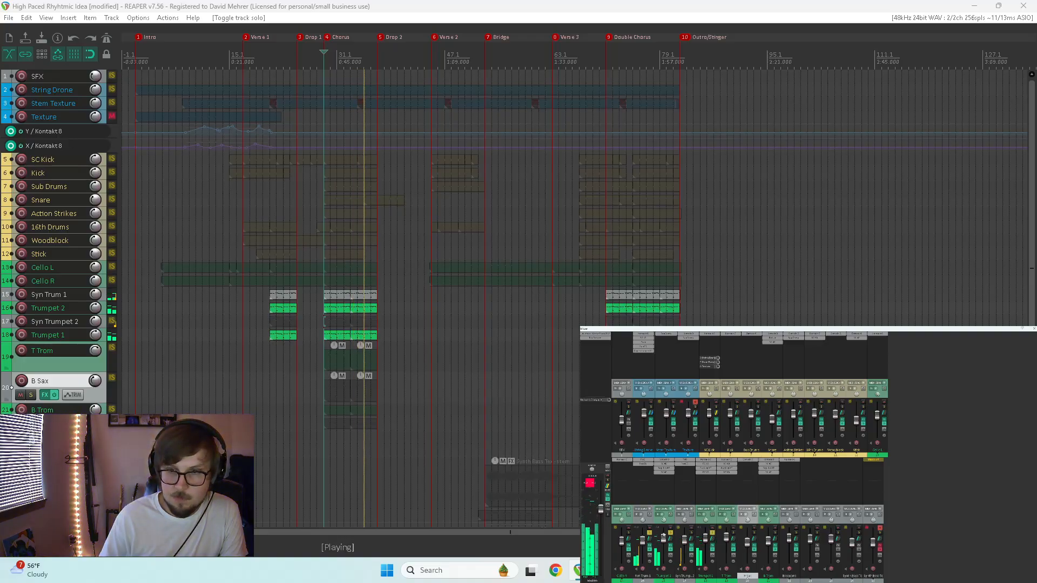
left_click(650, 534)
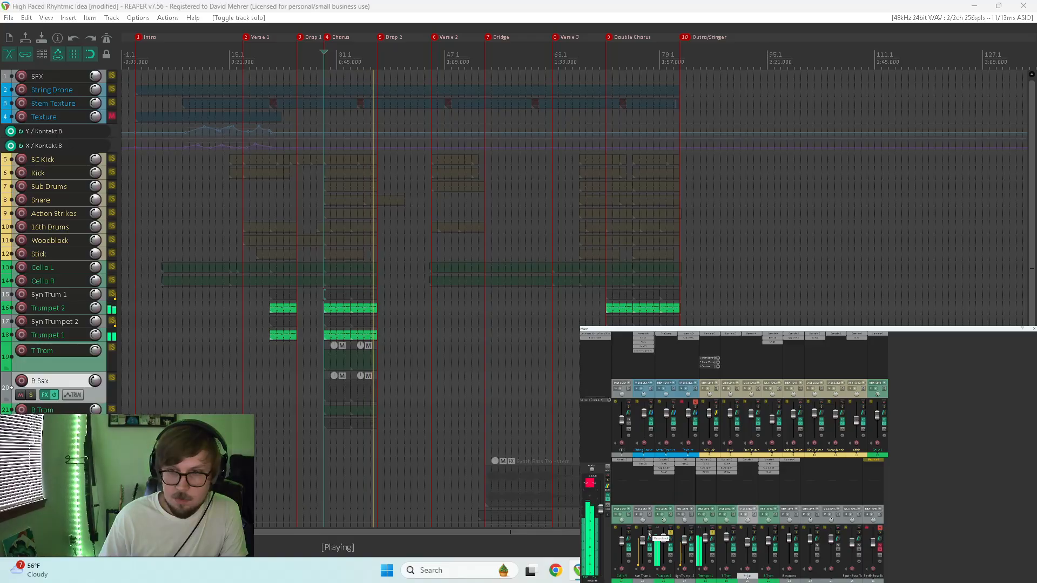
left_click(650, 533)
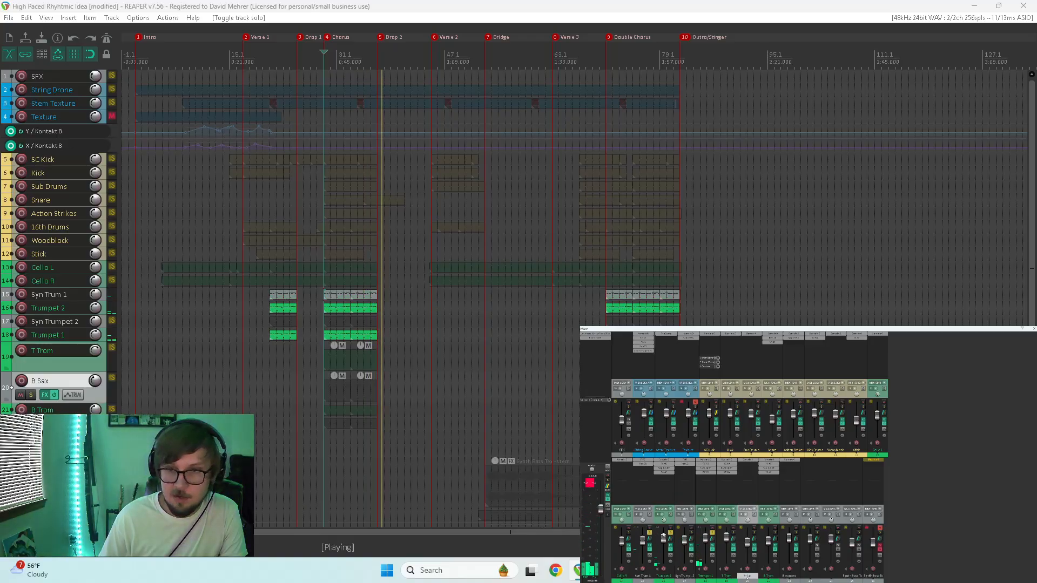
left_click(692, 533)
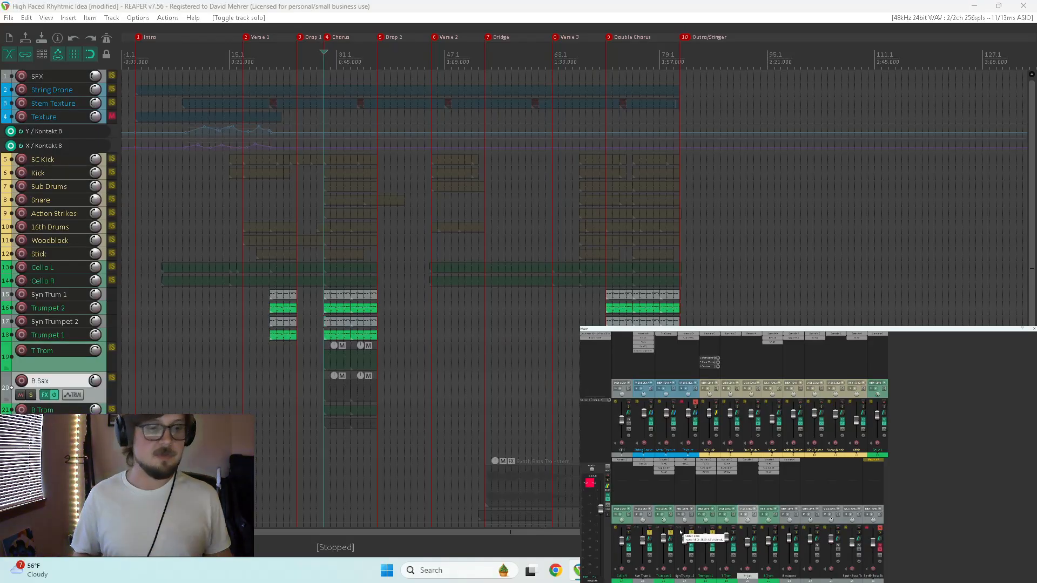
Place the edit cursor at the first trumpet clips in Verse 1 and rename track 17 as Syn Trum 2
left_click(271, 347)
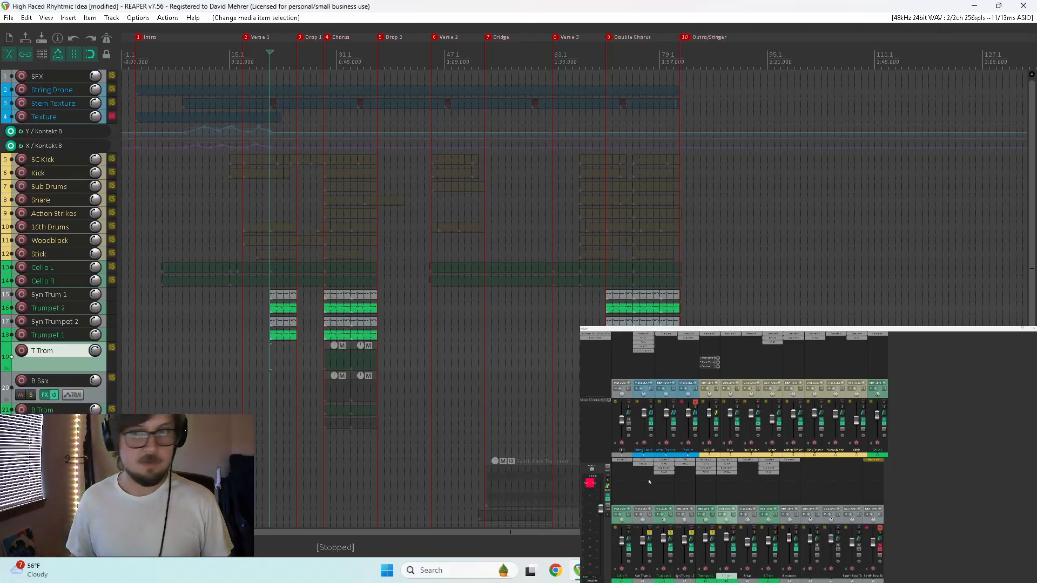
left_click(649, 539)
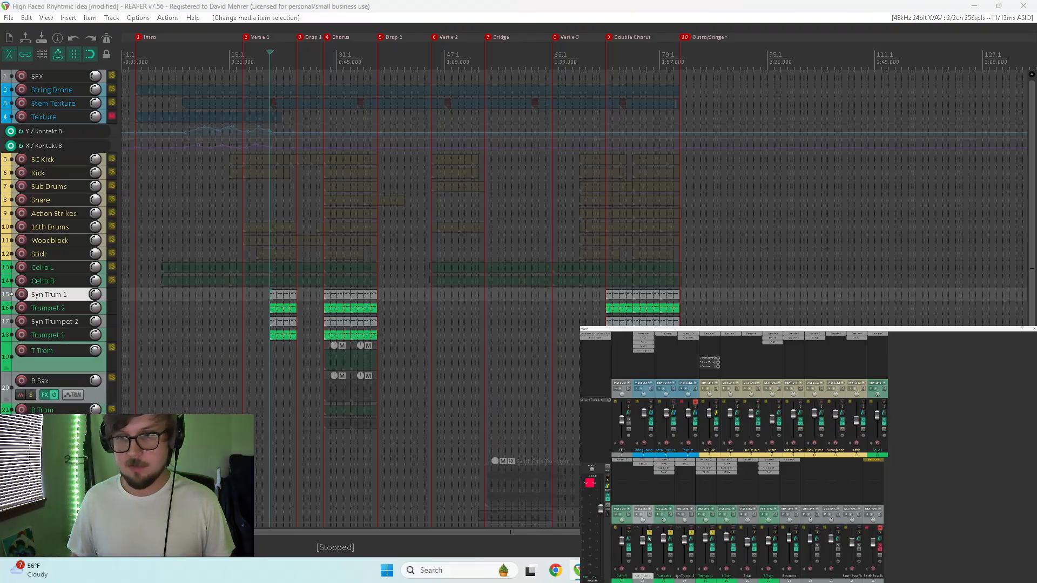
left_click(681, 523)
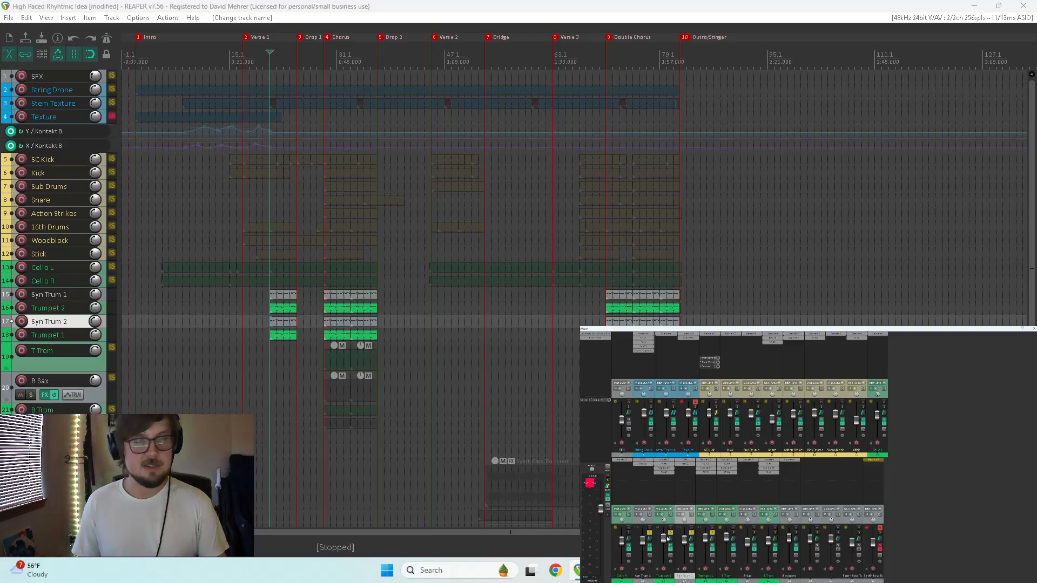
Bring the mixer over the arrangement to inspect its channel strips and inserts, and return it to the second display
left_click_drag(766, 328, 702, 2)
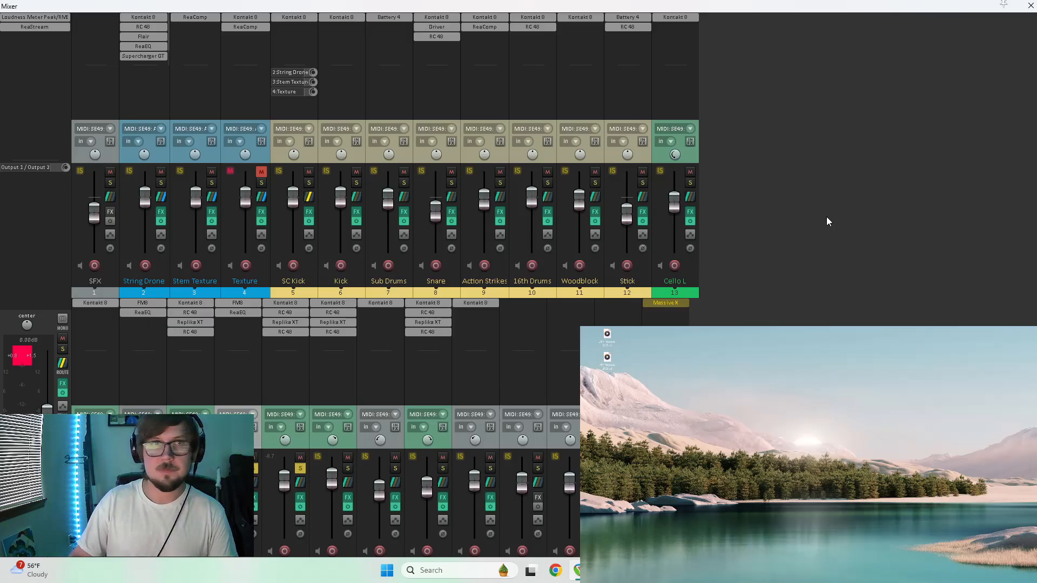
left_click_drag(646, 3, 662, 328)
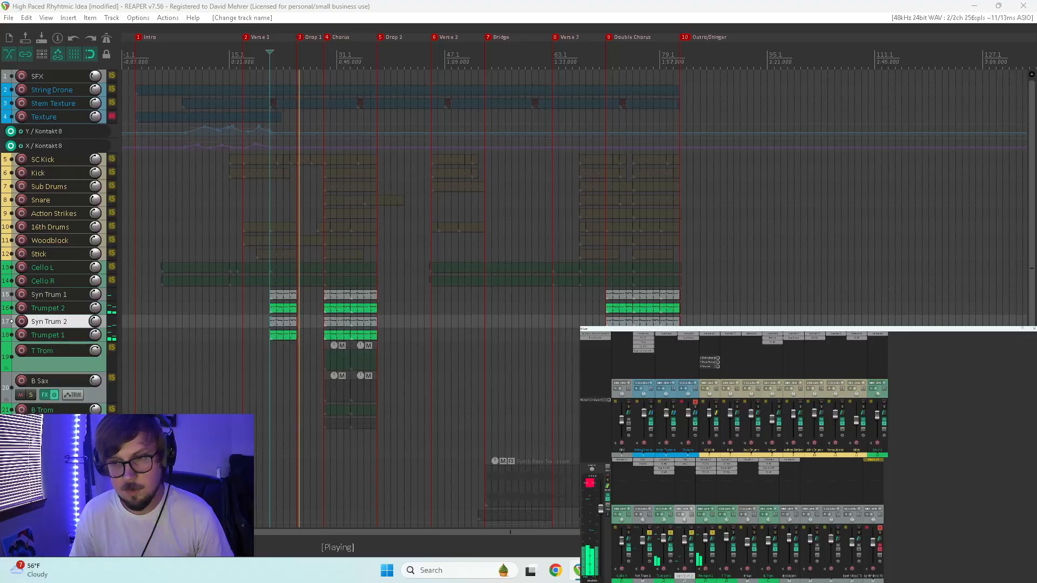
Listen to the soloed trumpet layers from the Chorus marker, and clear all track solos to hear the full mix
left_click(324, 440)
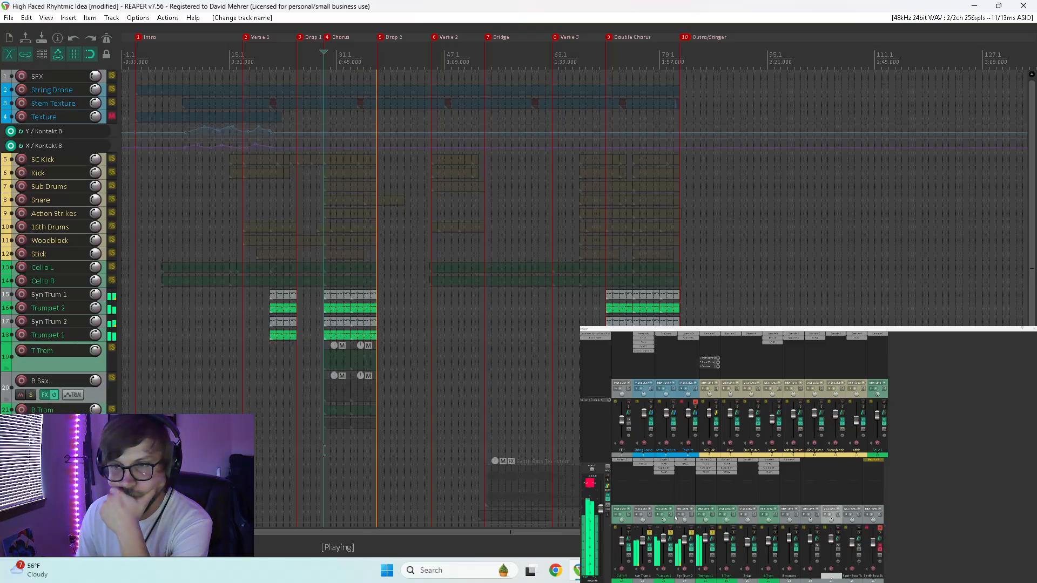
left_click(649, 533, "ctrl")
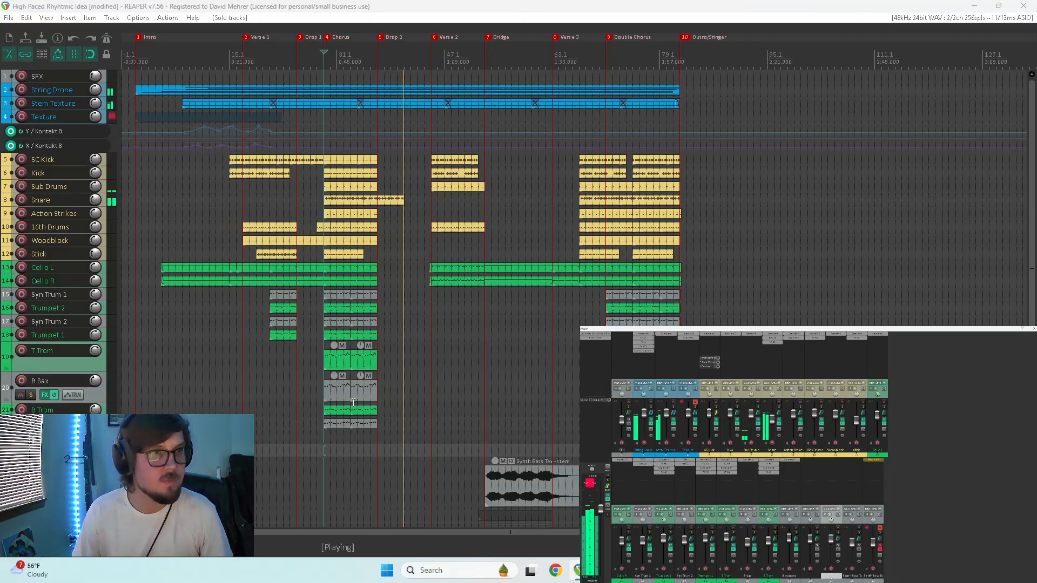
Solo and play the four trumpet layers from the Verse 1 clips and from the Chorus, and release their solos
left_click(268, 387)
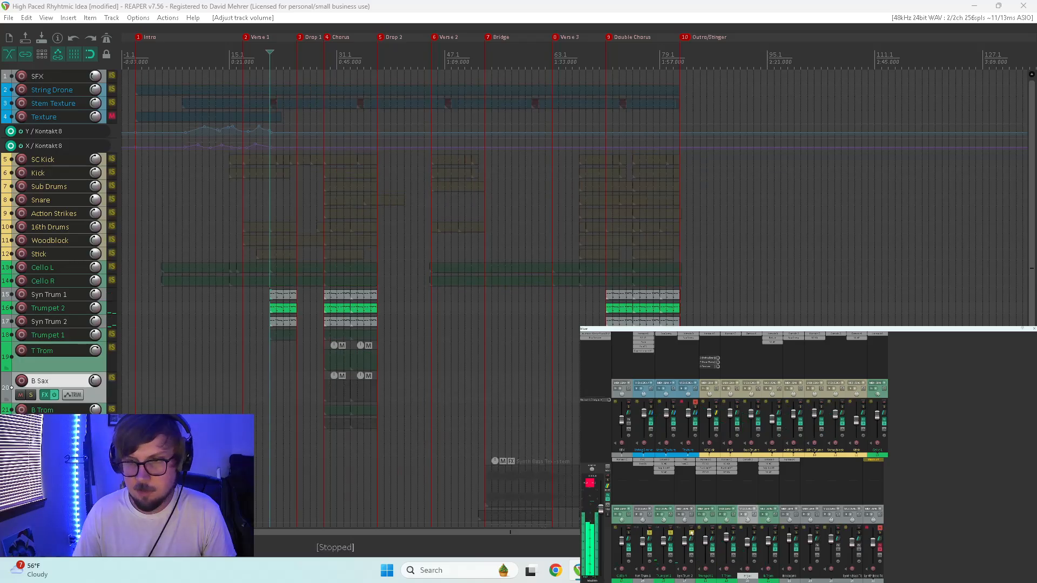
left_click(651, 534)
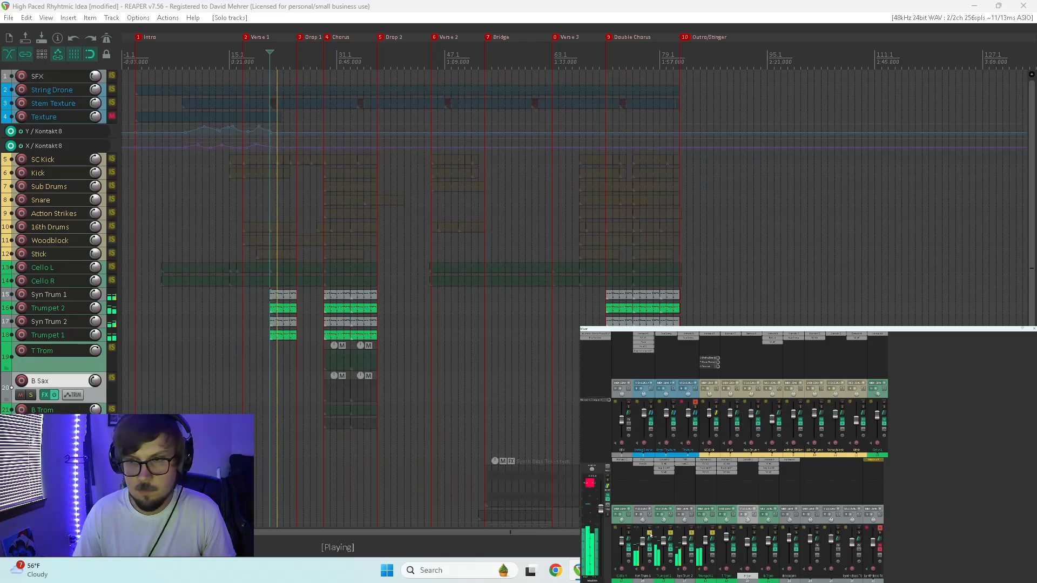
left_click(323, 444)
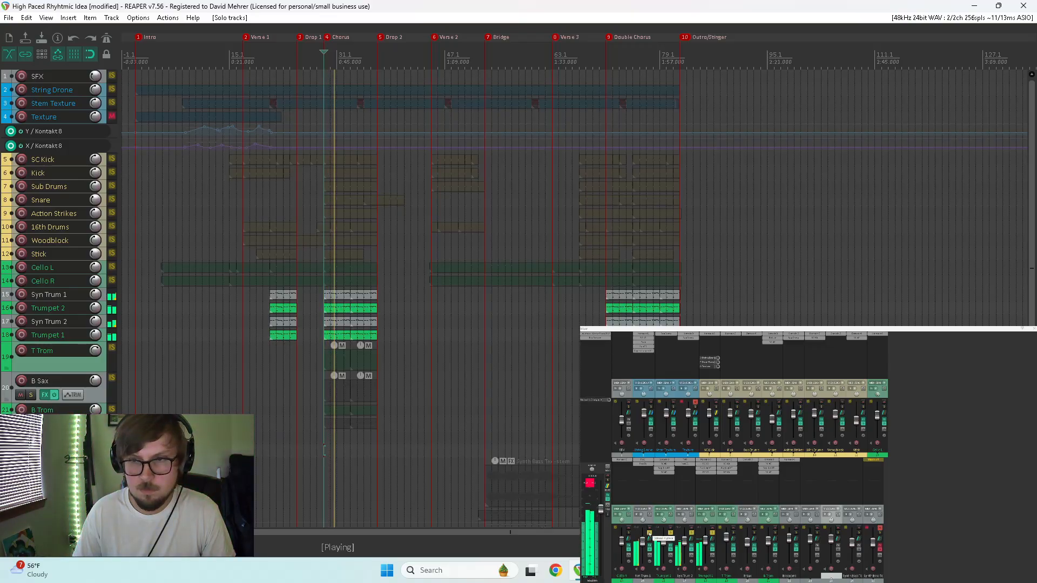
left_click_drag(650, 534, 712, 533)
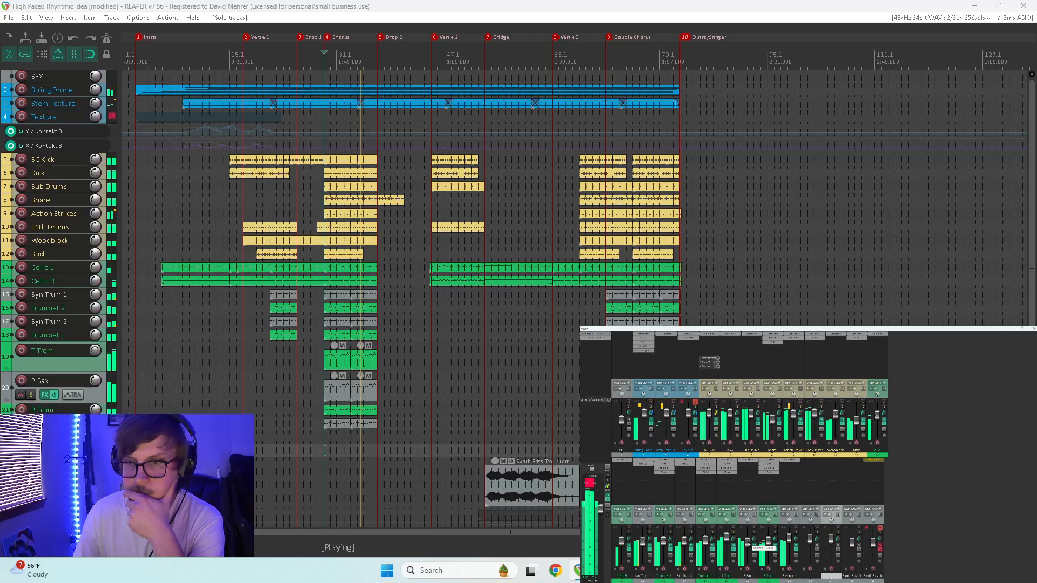
Lower track 22's volume slightly, audition it soloed with B Sax from the Chorus, and clear the solos
left_click_drag(788, 539, 789, 541)
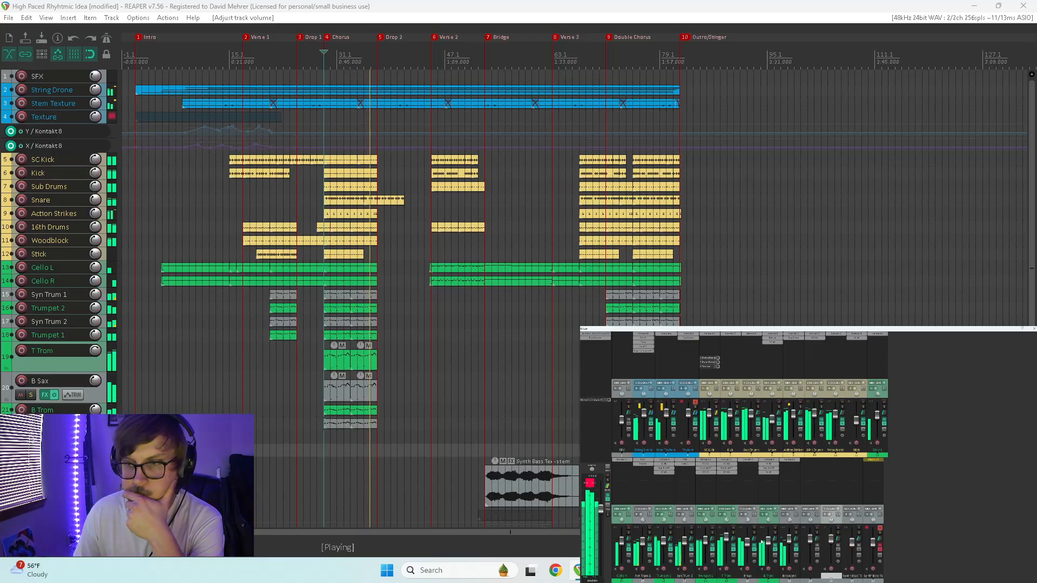
left_click(796, 533)
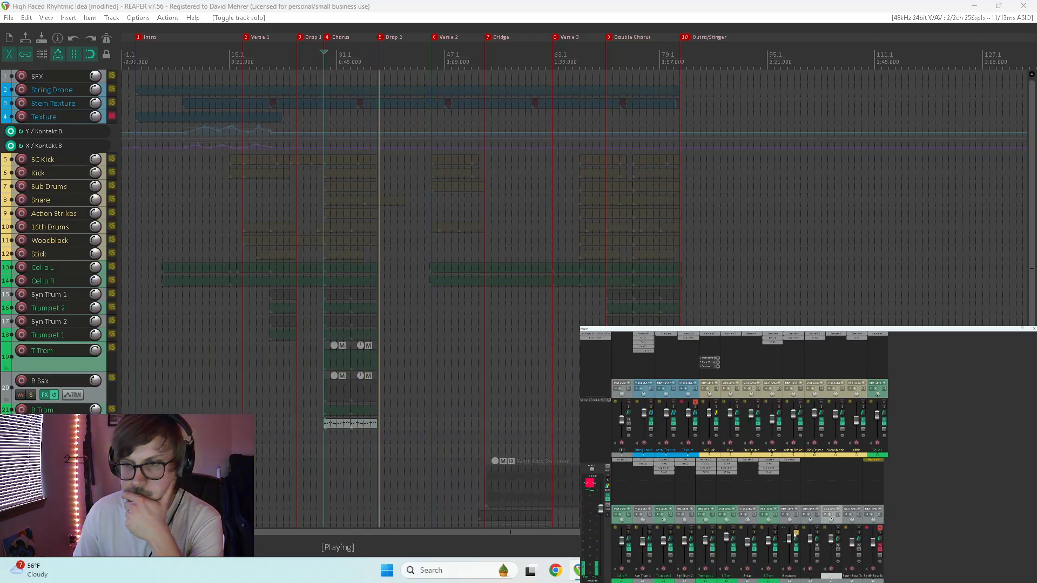
left_click(754, 534)
key("space")
key("space")
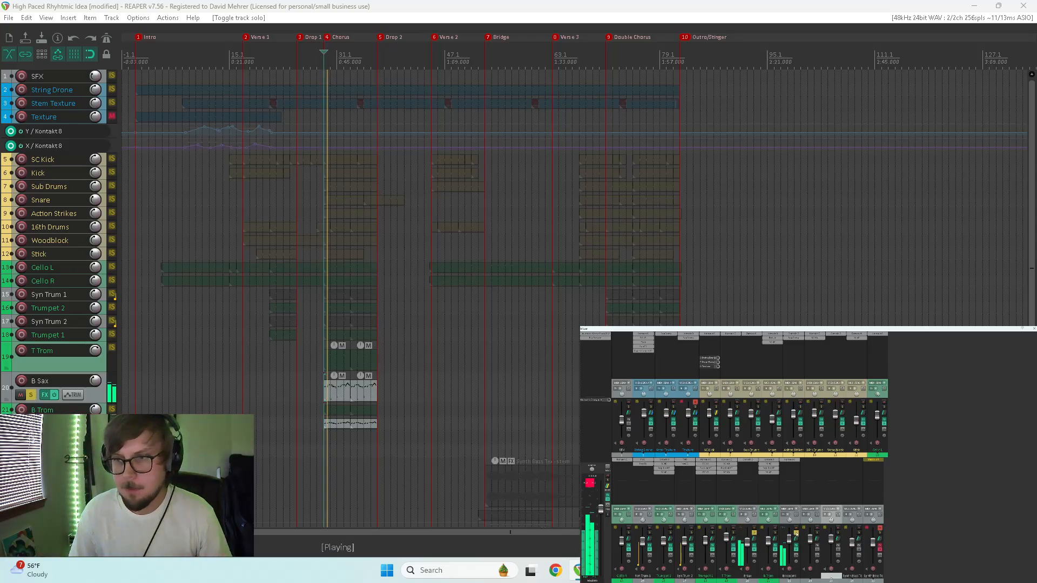
left_click(754, 535)
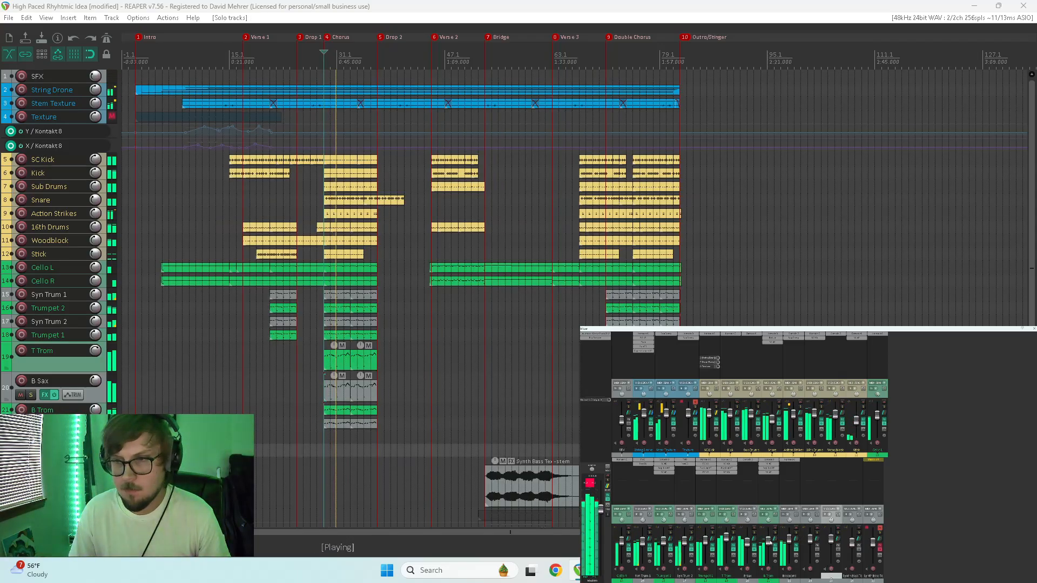
Raise track 22's volume slightly and check the full mix by replaying the Chorus
left_click_drag(790, 540, 789, 539)
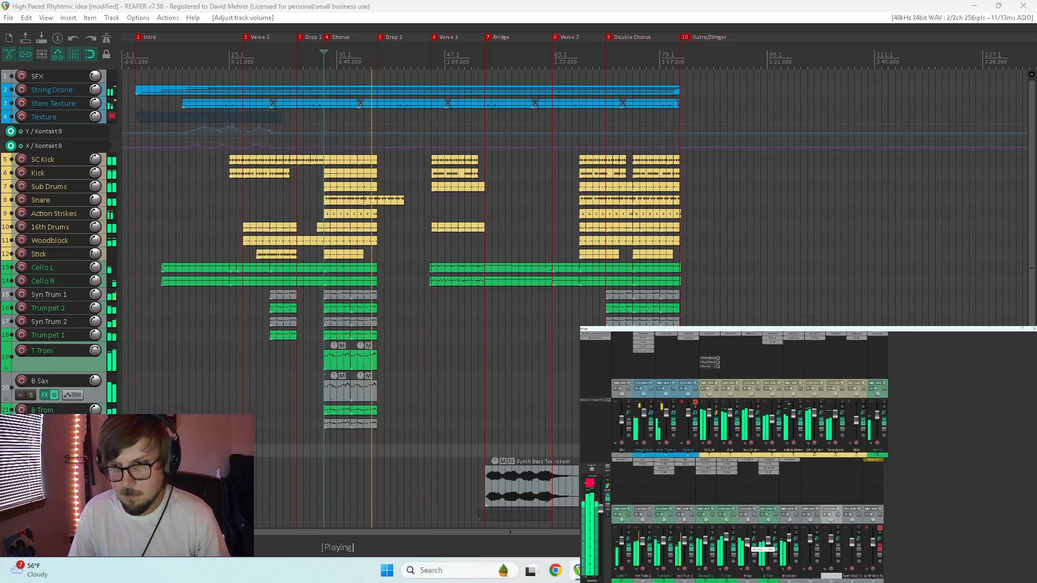
key("space")
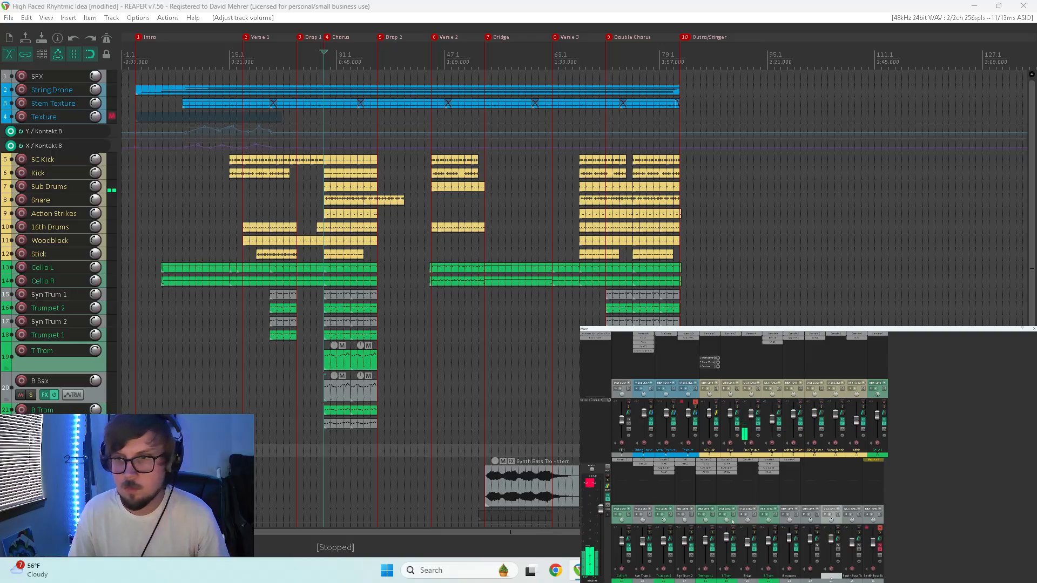
key("space")
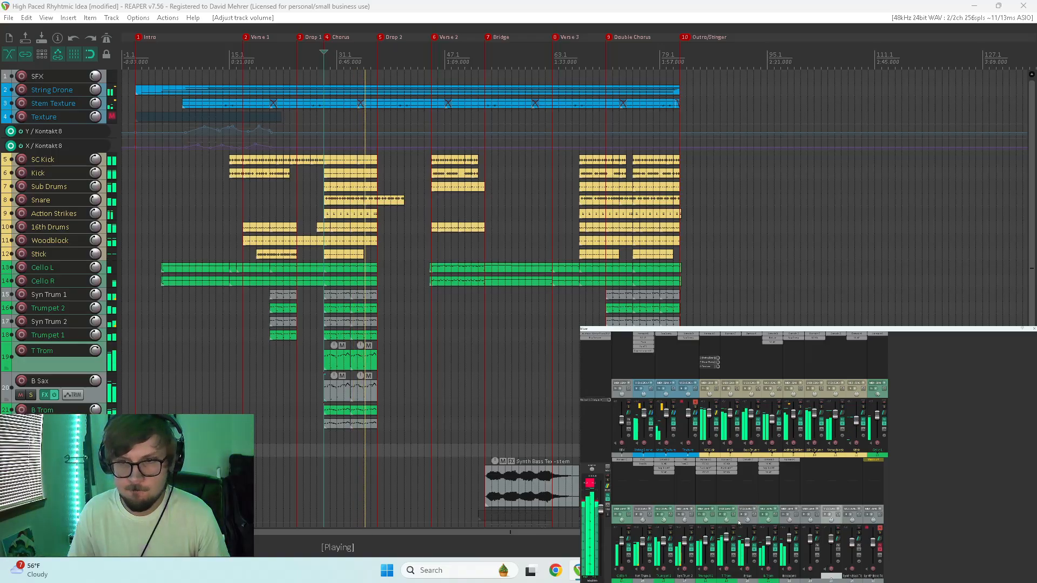
key("space")
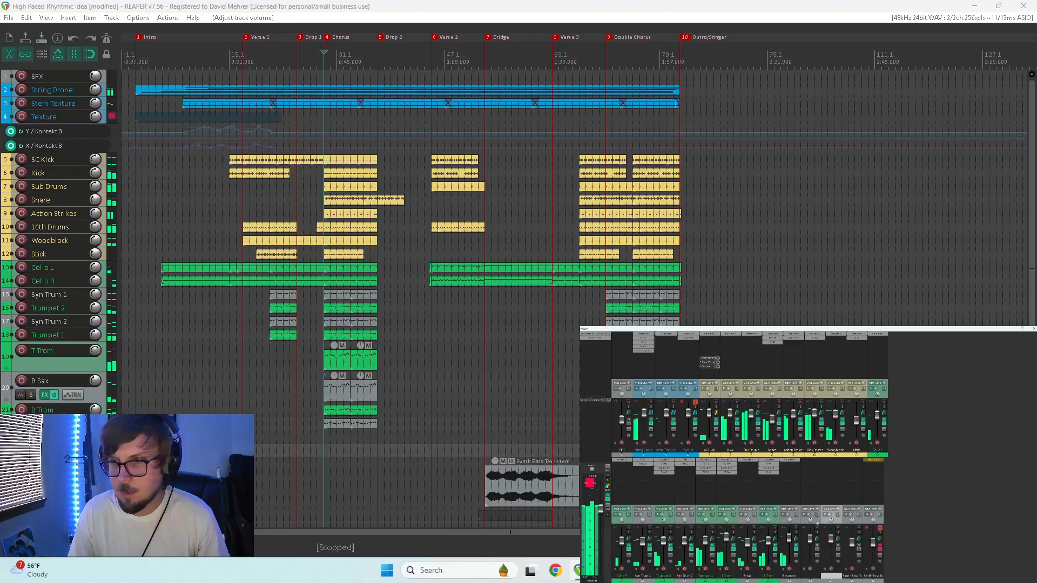
Add the Kontakt 8 (64 out) VST3 instrument to track 23
left_click(816, 524)
left_click(817, 464)
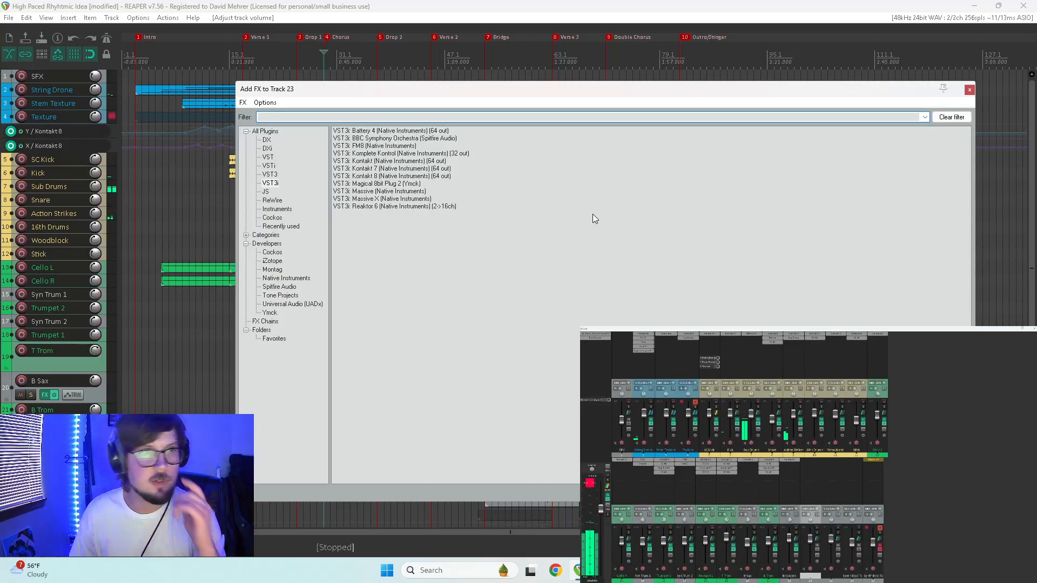
left_click(365, 177)
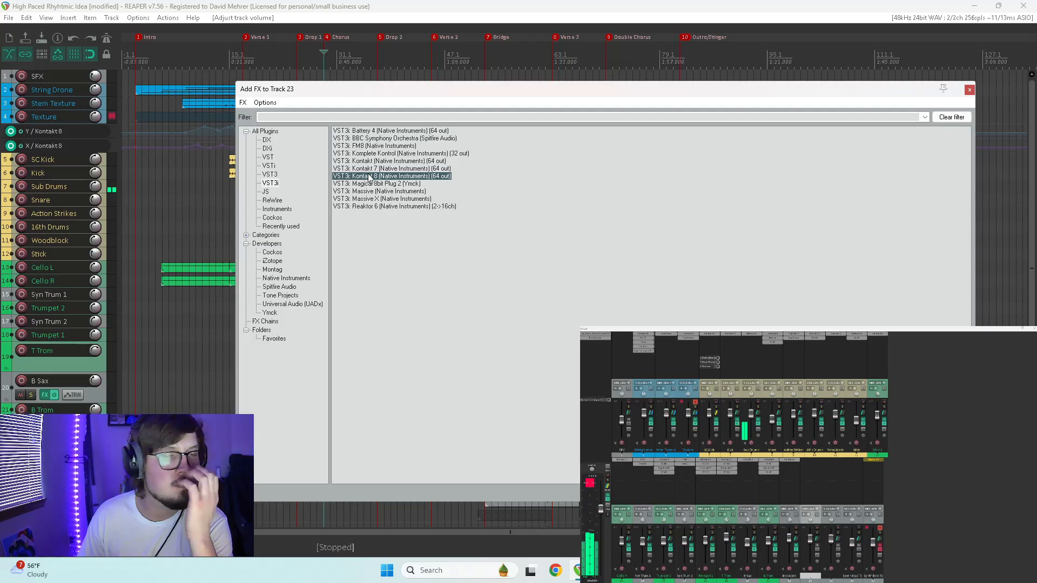
double_click(368, 176)
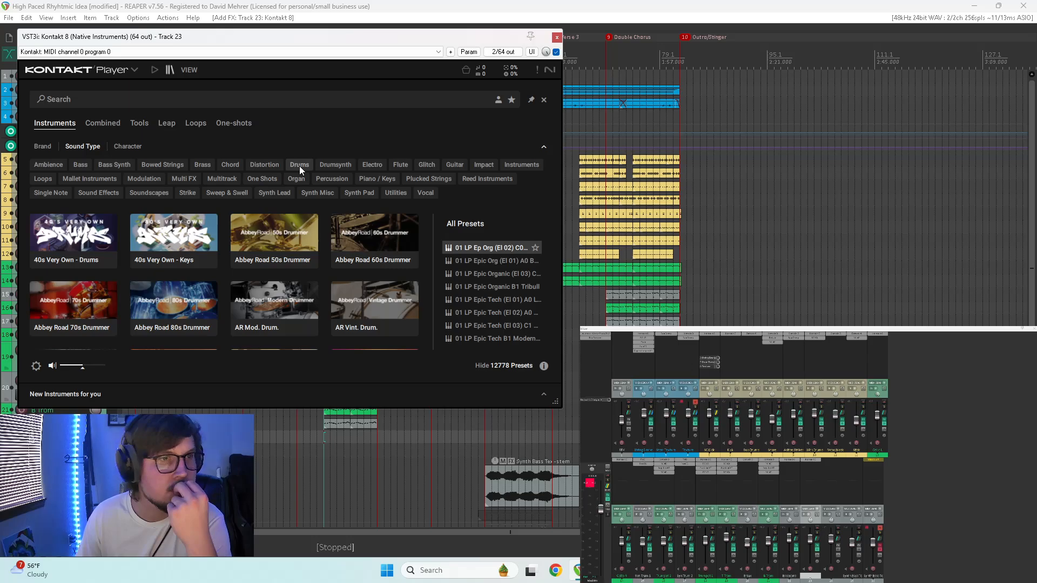
Load the Clarinets Essential preset from the Reed Instruments into Kontakt and move the plug-in window off the arrangement
left_click(479, 178)
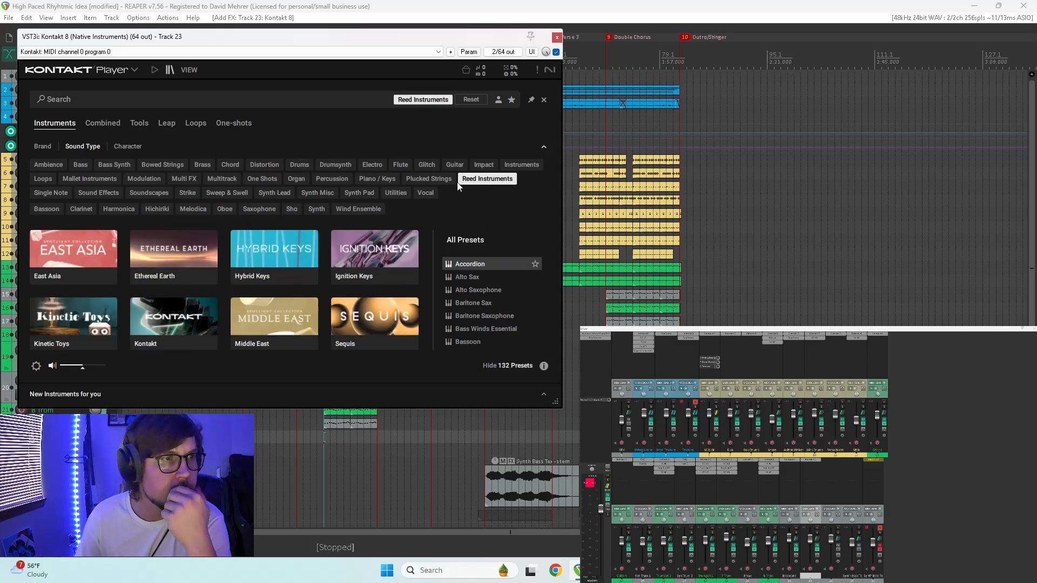
scroll(500, 289, "down", 3)
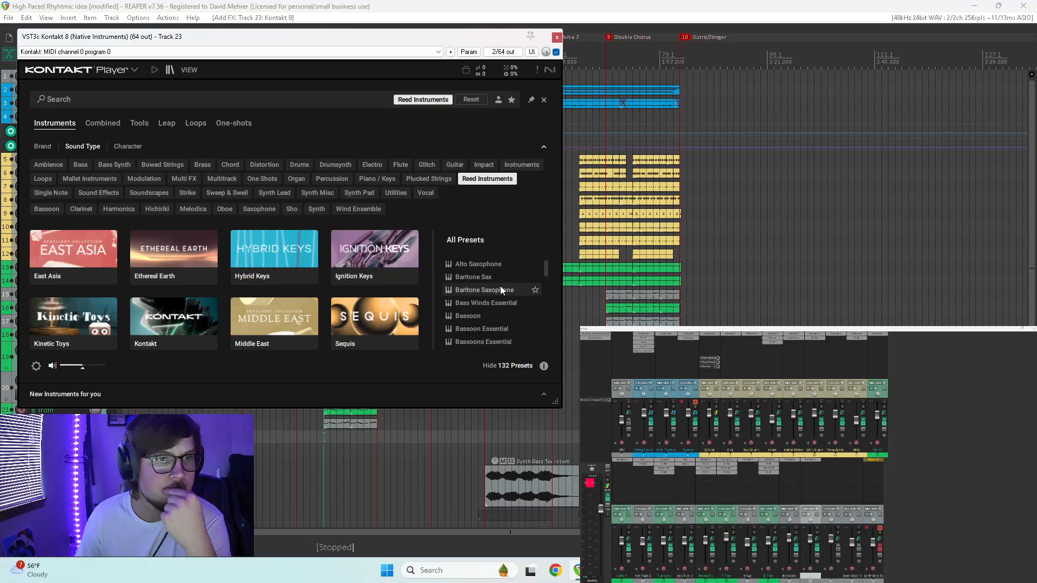
scroll(501, 290, "down", 1)
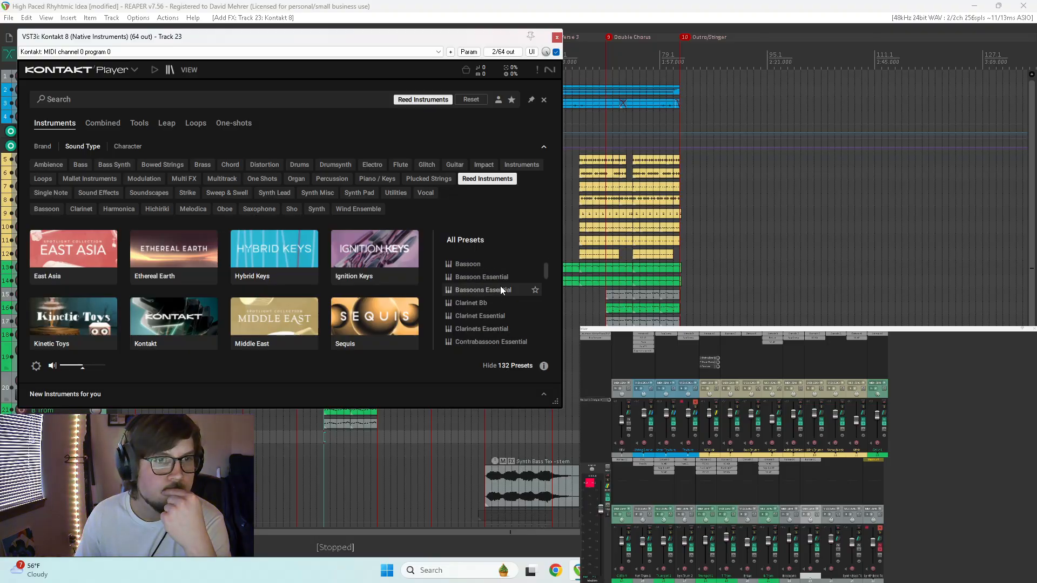
scroll(498, 288, "down", 1)
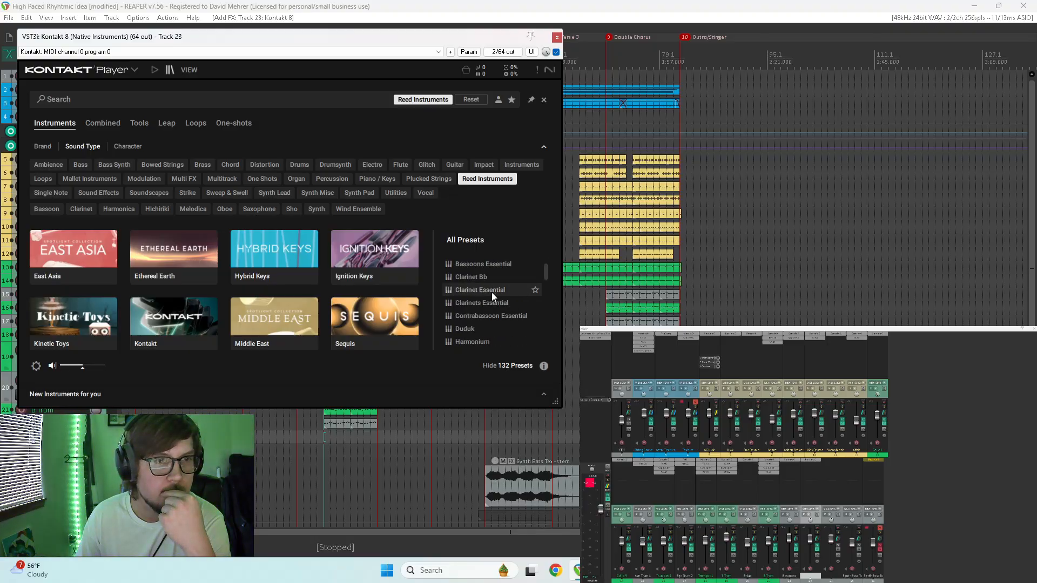
scroll(486, 293, "down", 3)
scroll(497, 278, "down", 4)
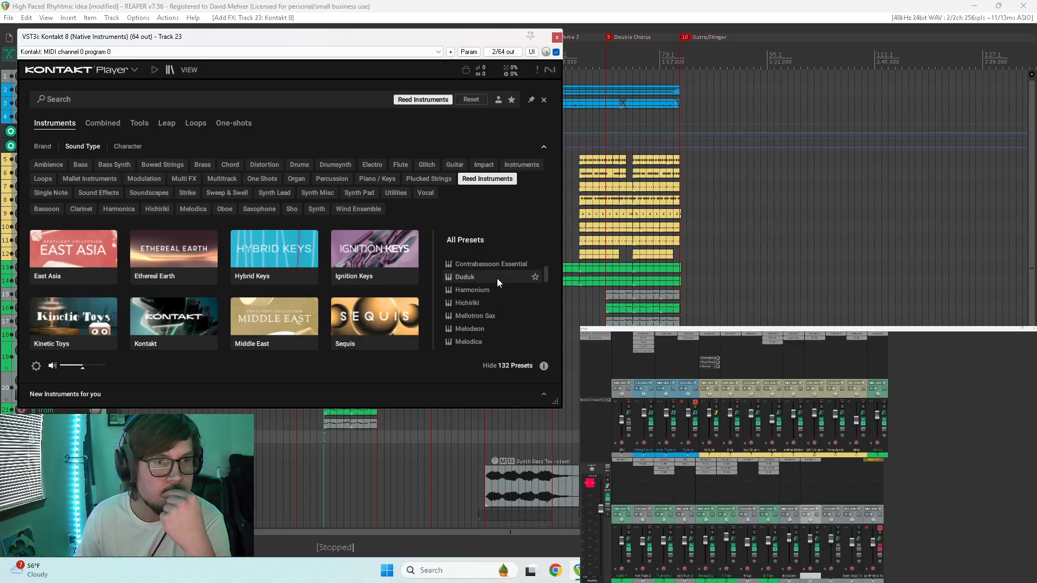
scroll(497, 278, "down", 1)
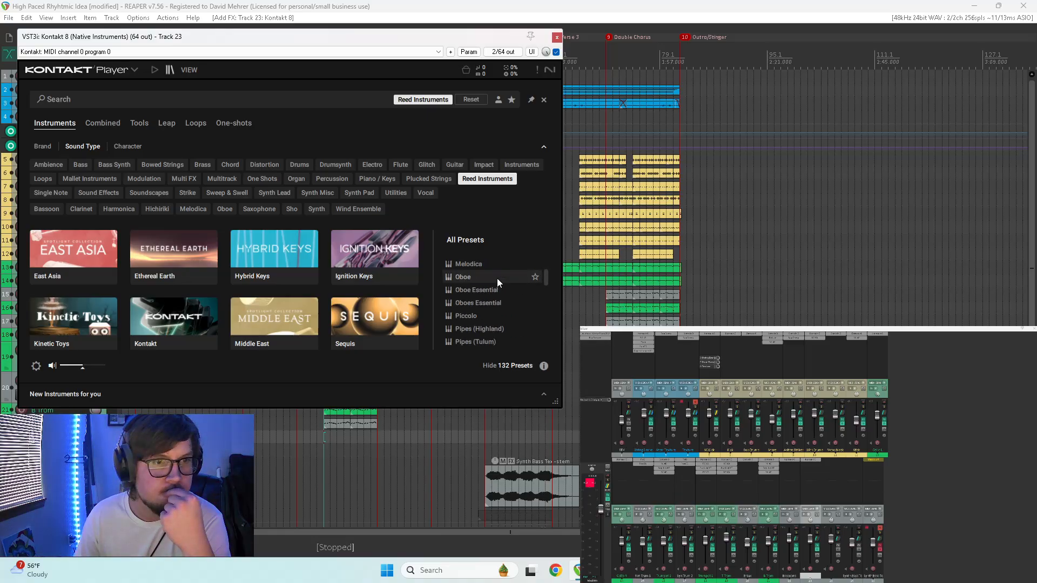
scroll(494, 278, "down", 1)
scroll(494, 279, "down", 2)
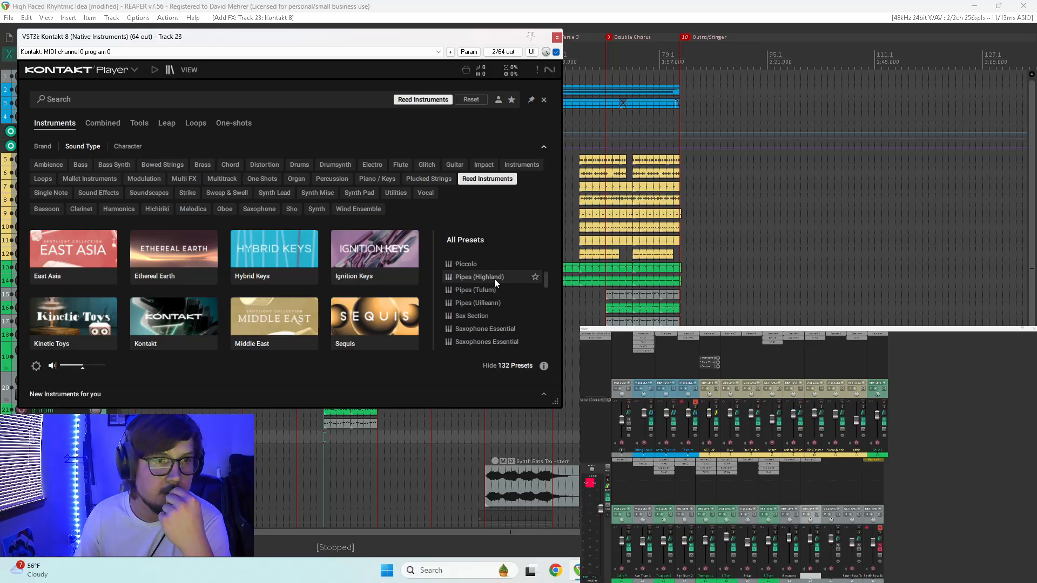
scroll(494, 279, "down", 2)
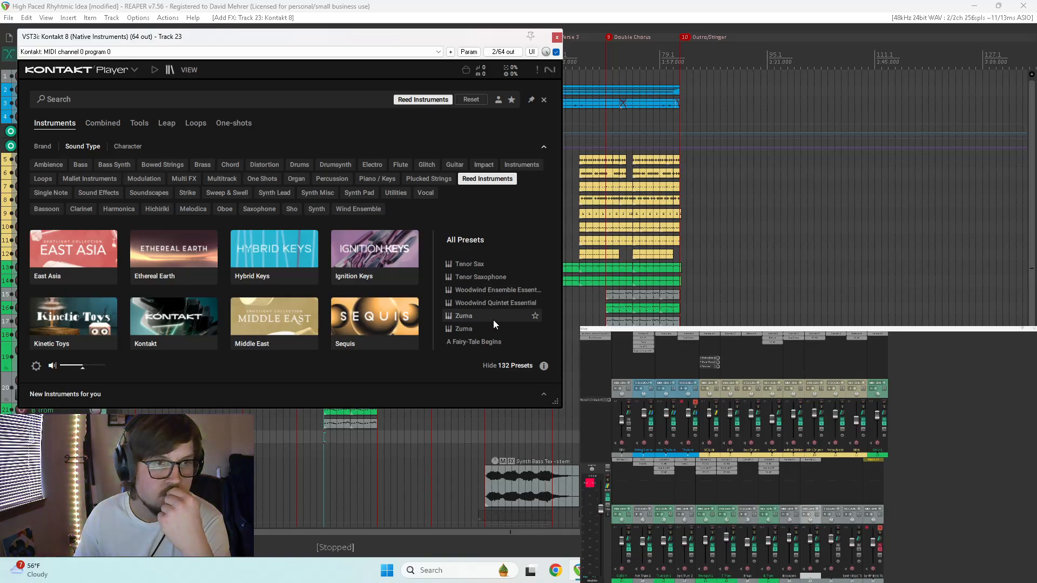
scroll(501, 313, "down", 2)
scroll(498, 309, "up", 6)
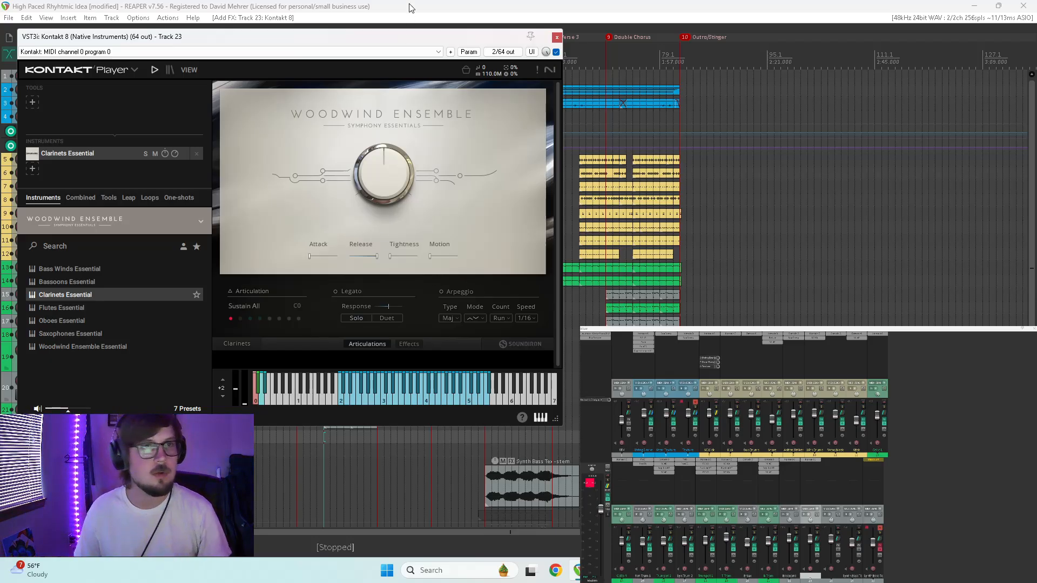
left_click_drag(415, 35, 781, 342)
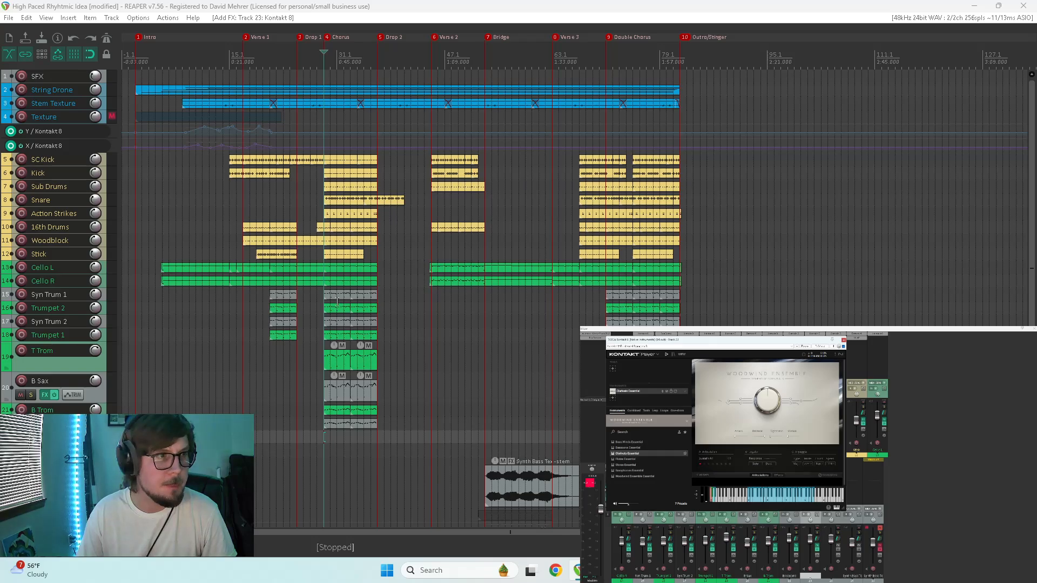
Copy a brass layer's two Chorus clips onto track 23, enlarge that track and solo it during playback
left_click_drag(336, 323, 374, 325)
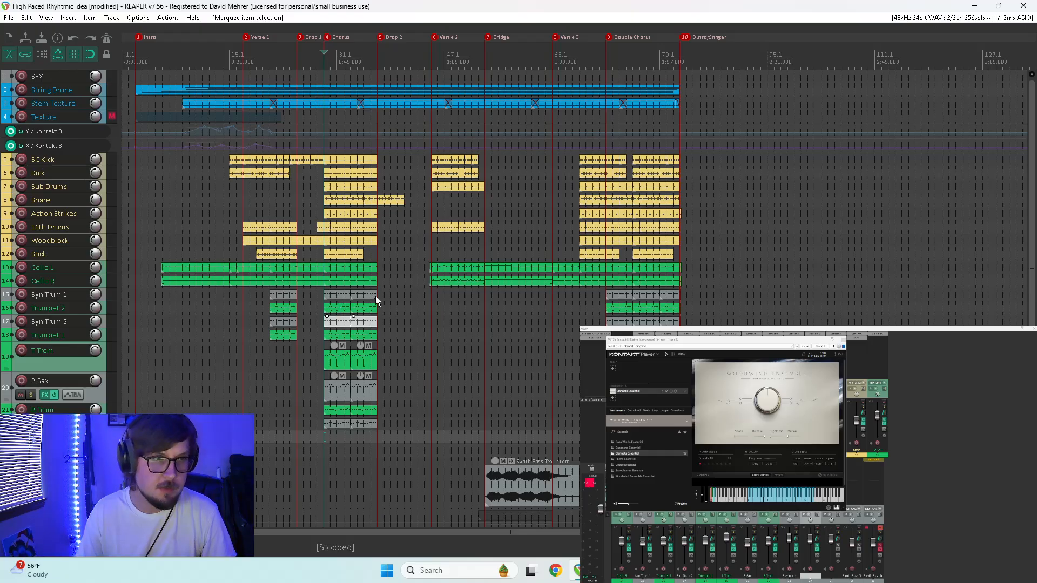
left_click_drag(335, 296, 333, 437)
key("space")
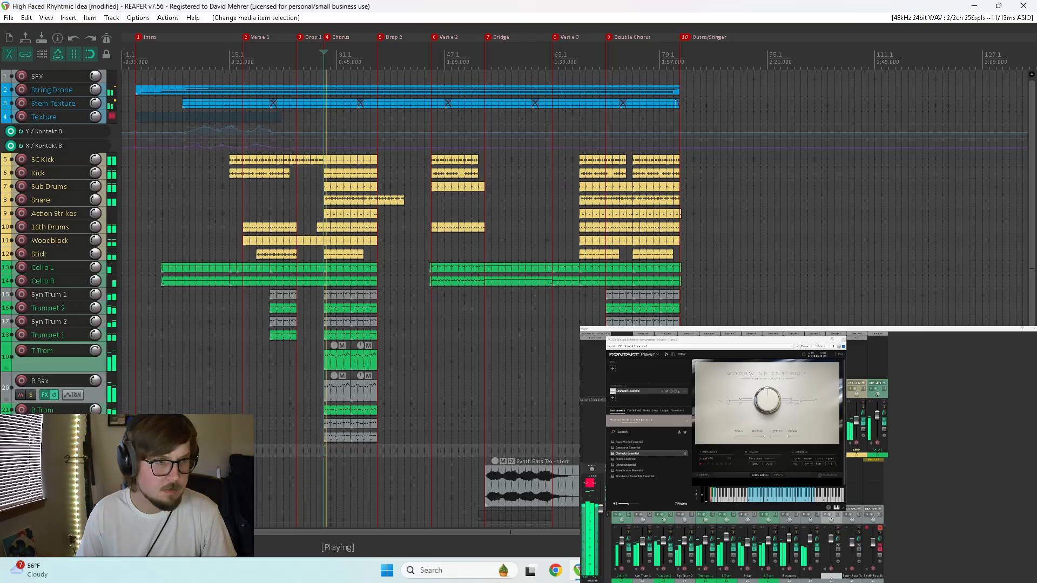
left_click_drag(32, 444, 33, 464)
left_click(31, 454)
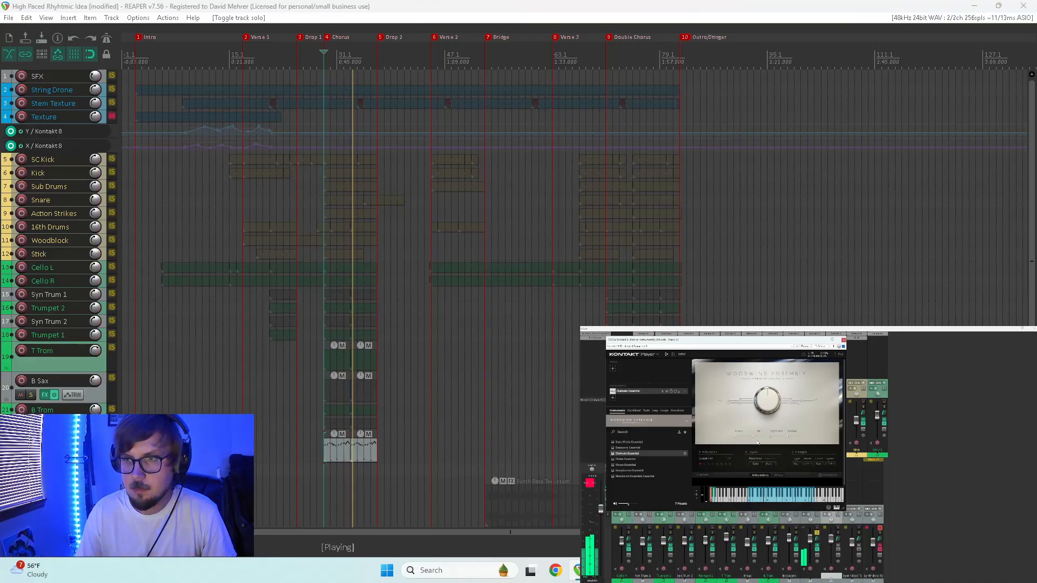
Raise the Tightness of the clarinets slightly, choose the second articulation slot and replay the soloed Chorus
mouse_move(770, 436)
left_mouse_down()
mouse_move(822, 439)
mouse_move(779, 437)
left_mouse_up()
key("space")
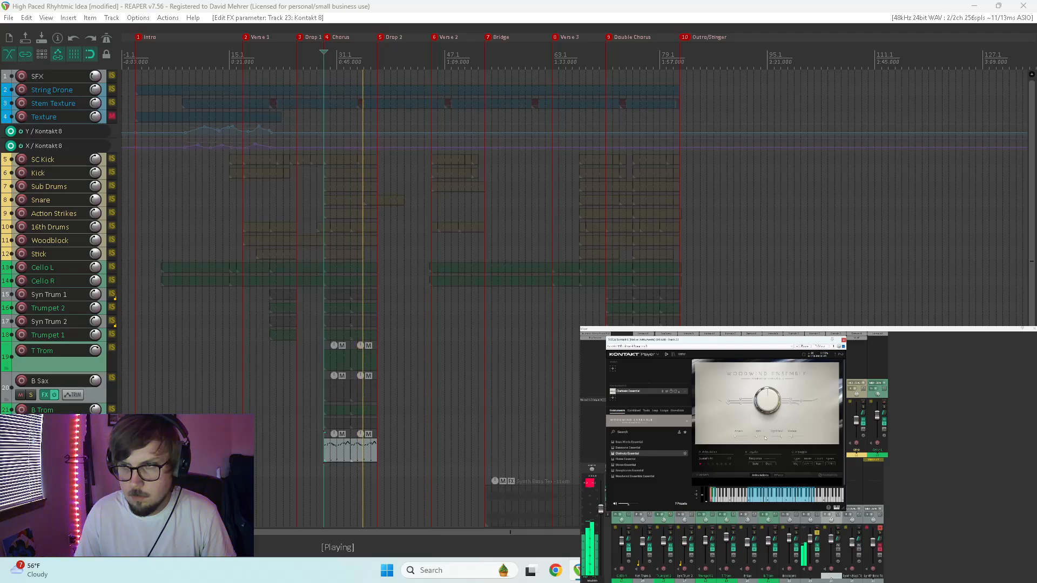
left_click(704, 465)
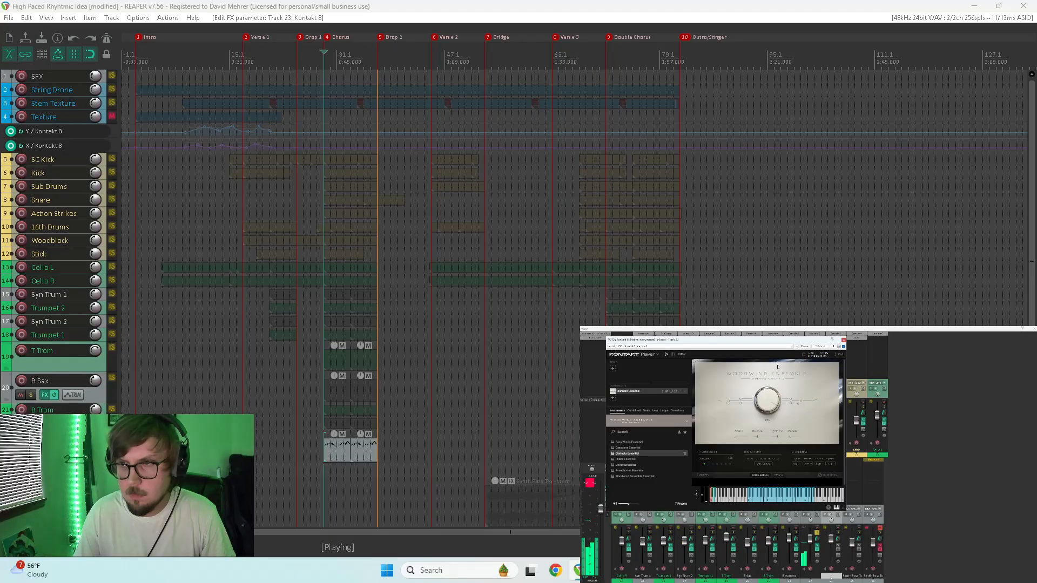
key("space")
key("space")
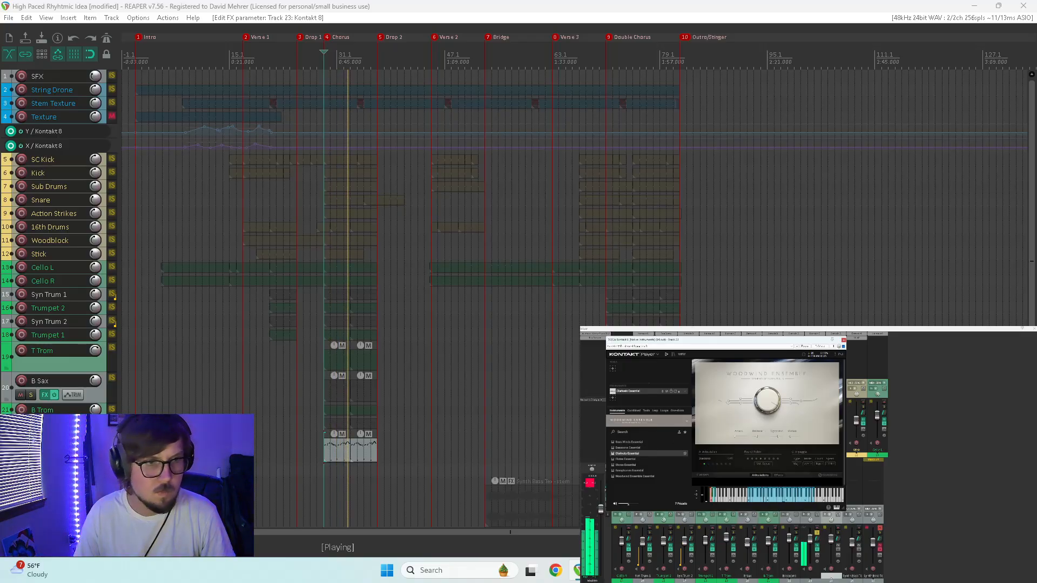
key("space")
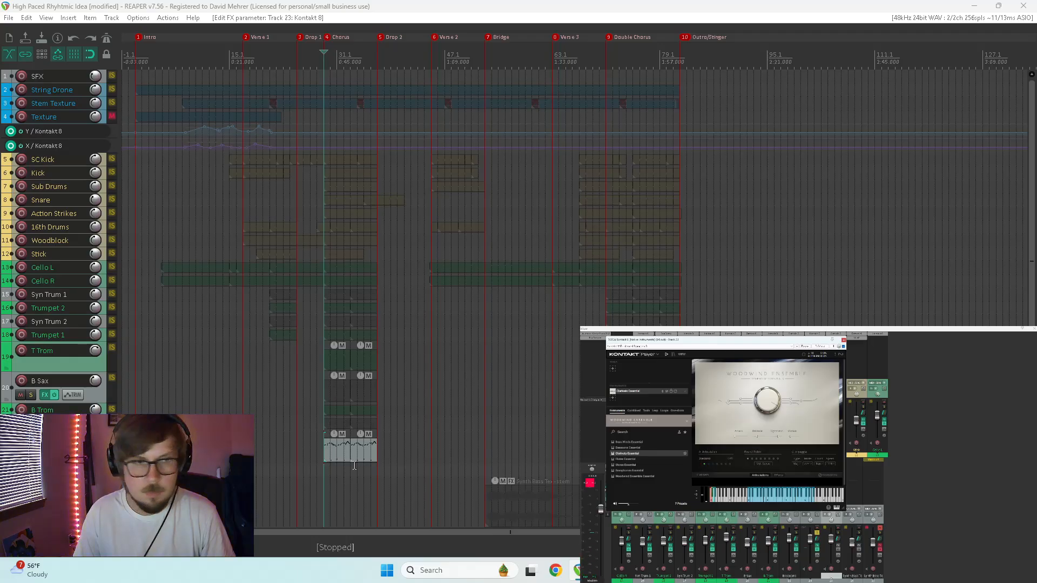
Try moving the four low keyswitch notes in track 23's first Chorus clip up to around C1, and replay it
double_click(343, 456)
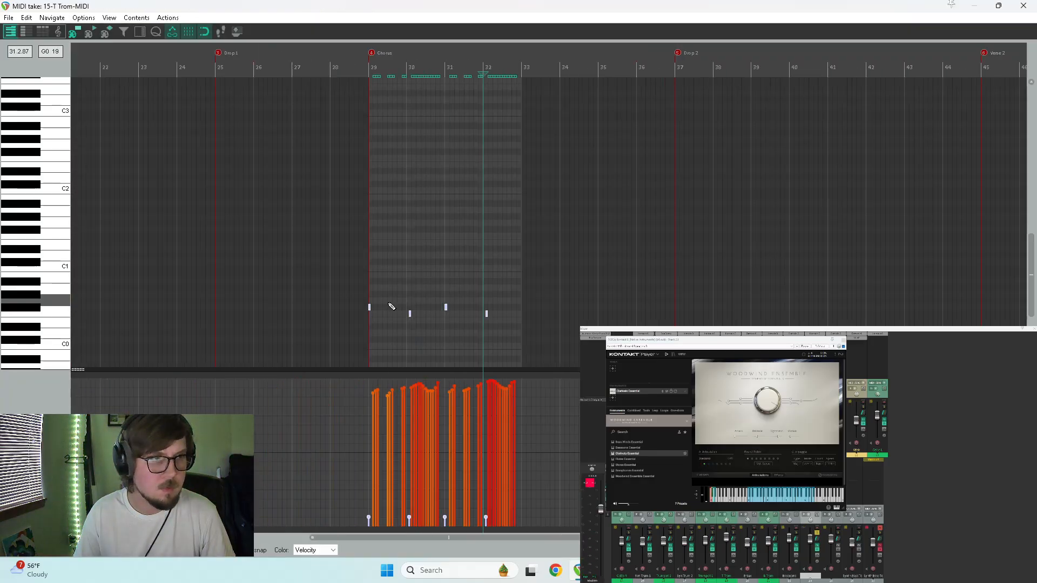
scroll(412, 320, "up", 2)
scroll(315, 257, "down", 3)
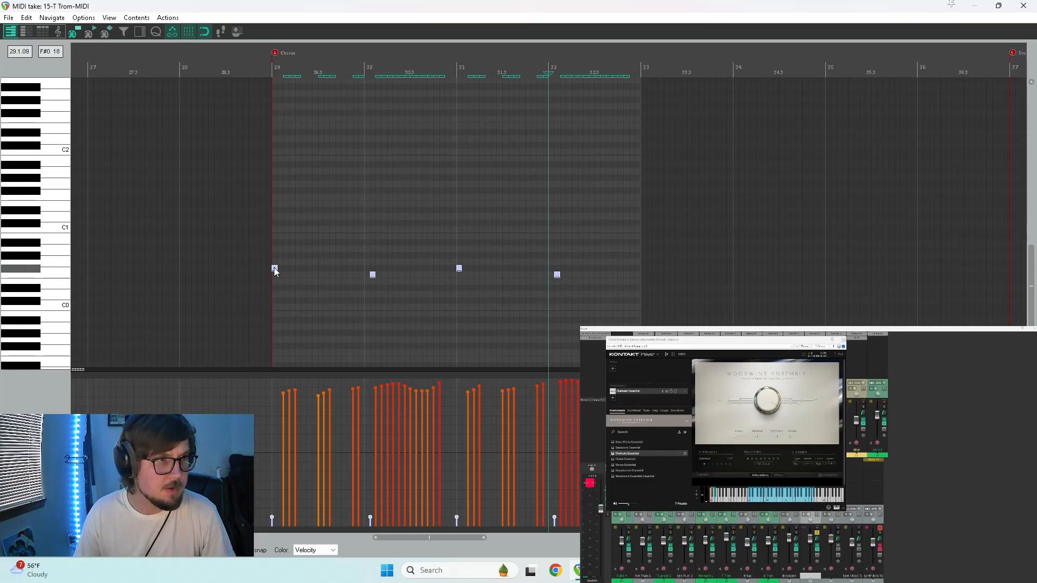
left_click_drag(274, 268, 275, 197)
key("space")
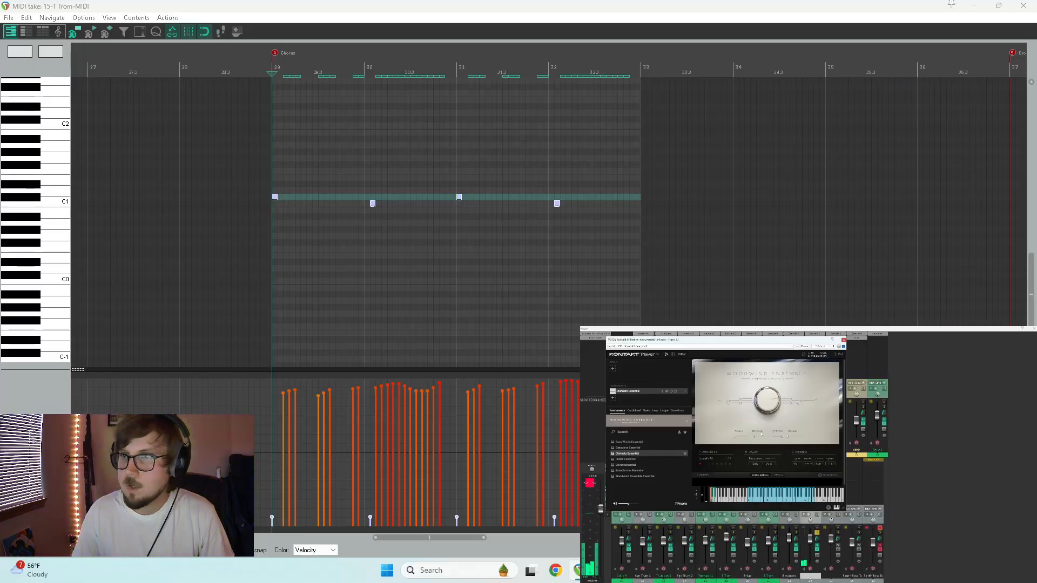
key("space")
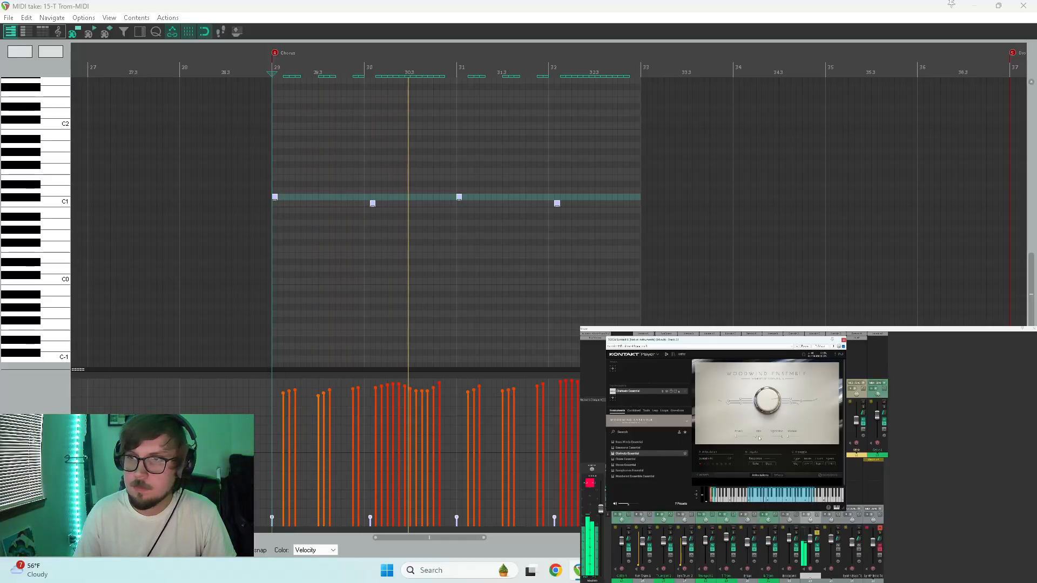
key("space")
Delete the four keyswitch notes from track 23's first Chorus clip, replay it, and close the instrument window and MIDI editor
left_click_drag(611, 154, 157, 264)
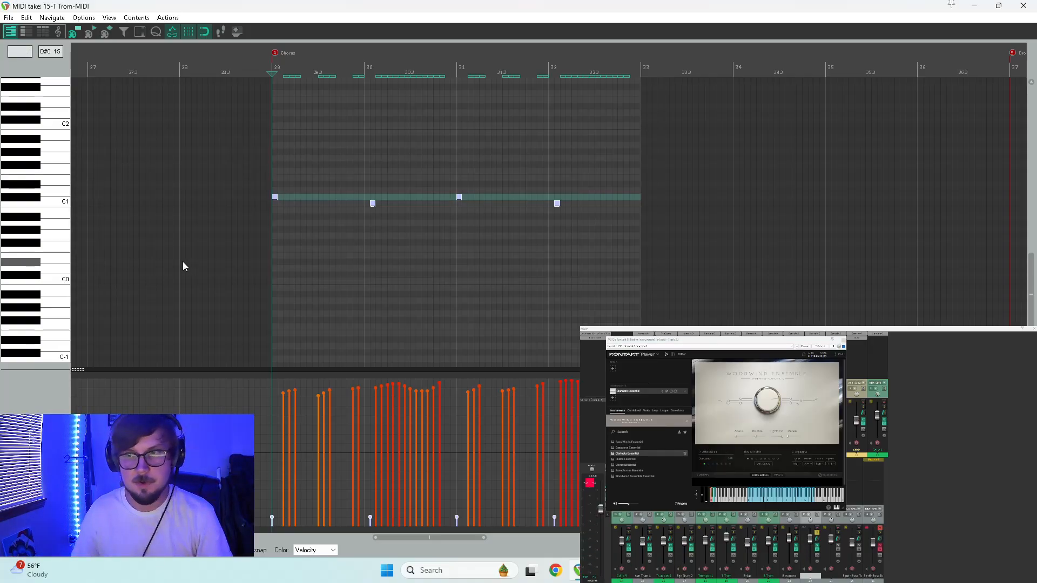
key("Delete")
key("space")
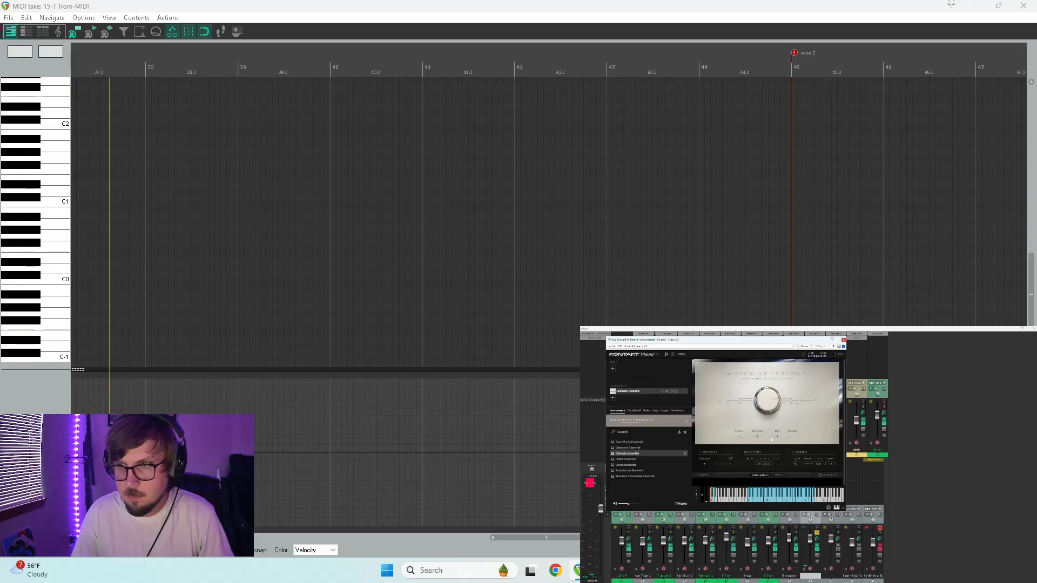
key("space")
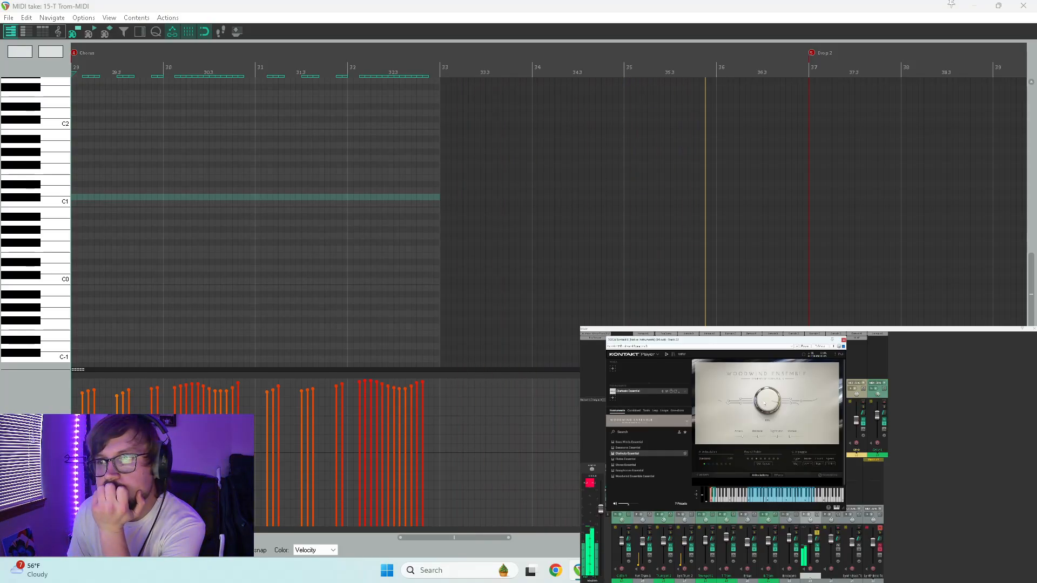
left_click(844, 340)
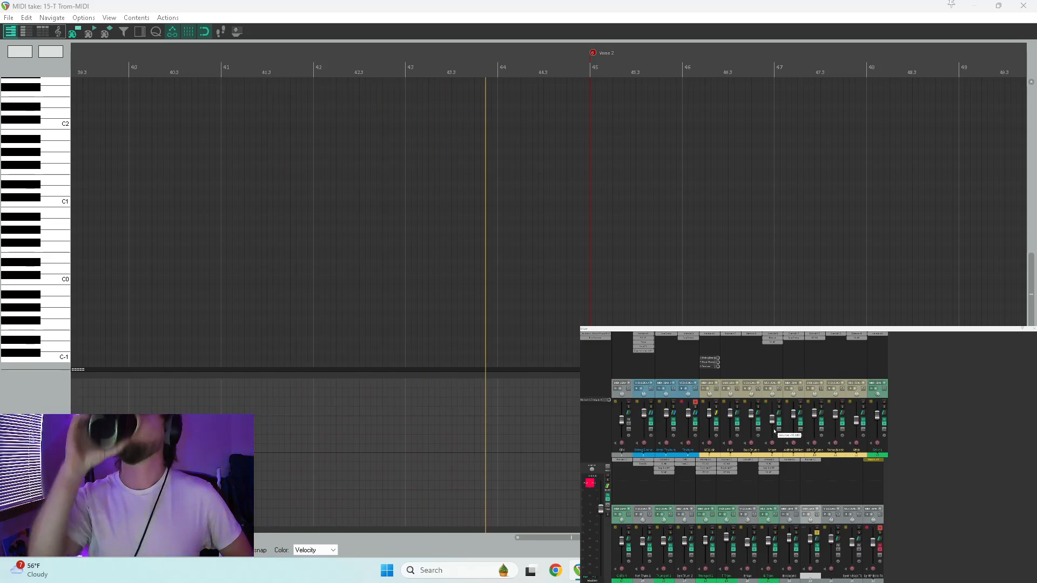
key("space")
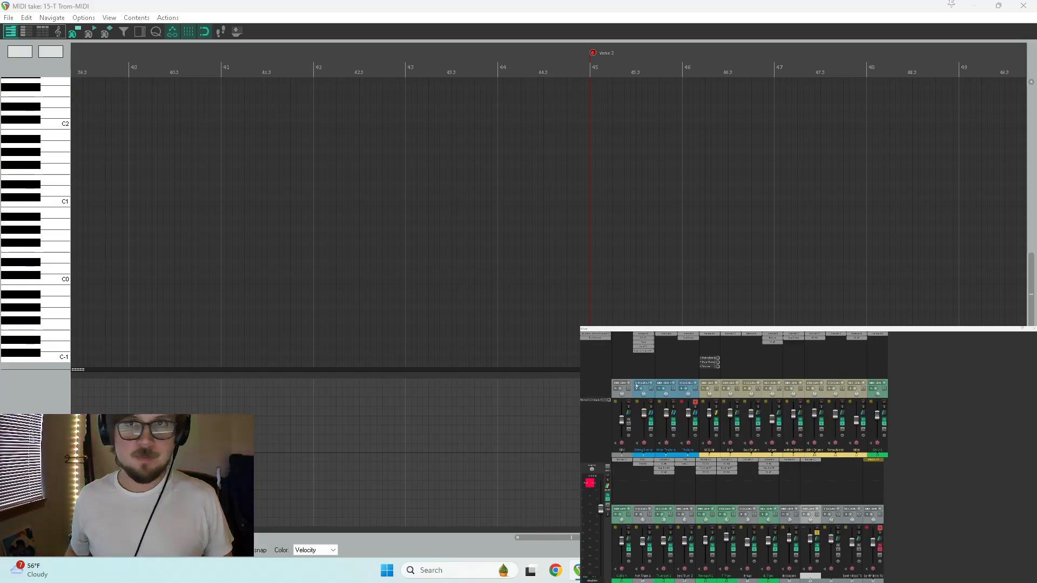
left_click(1024, 7)
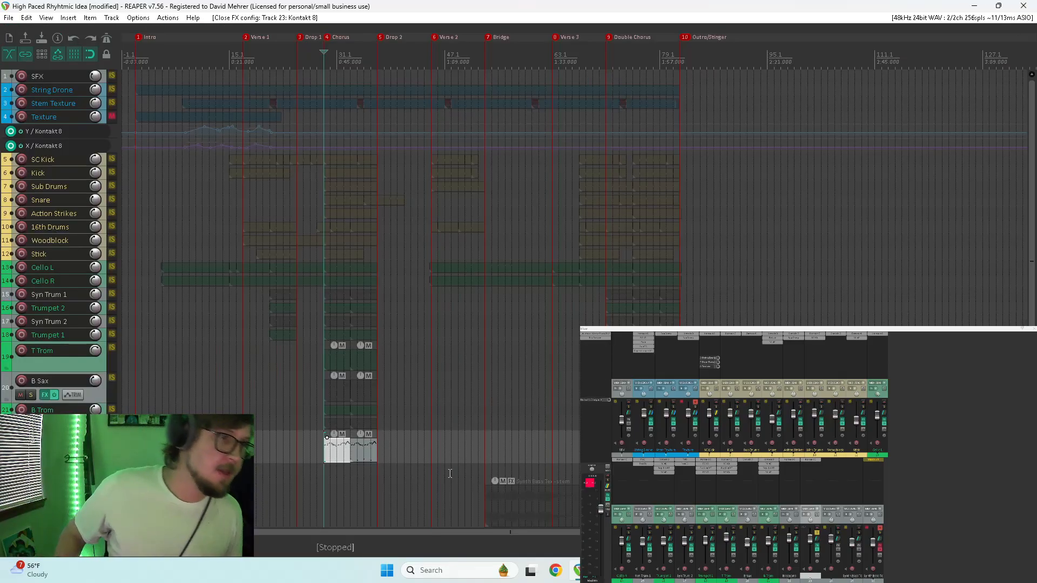
Delete the four low keyswitch notes from track 23's second Chorus clip and return to the arrangement
scroll(437, 447, "up", 3)
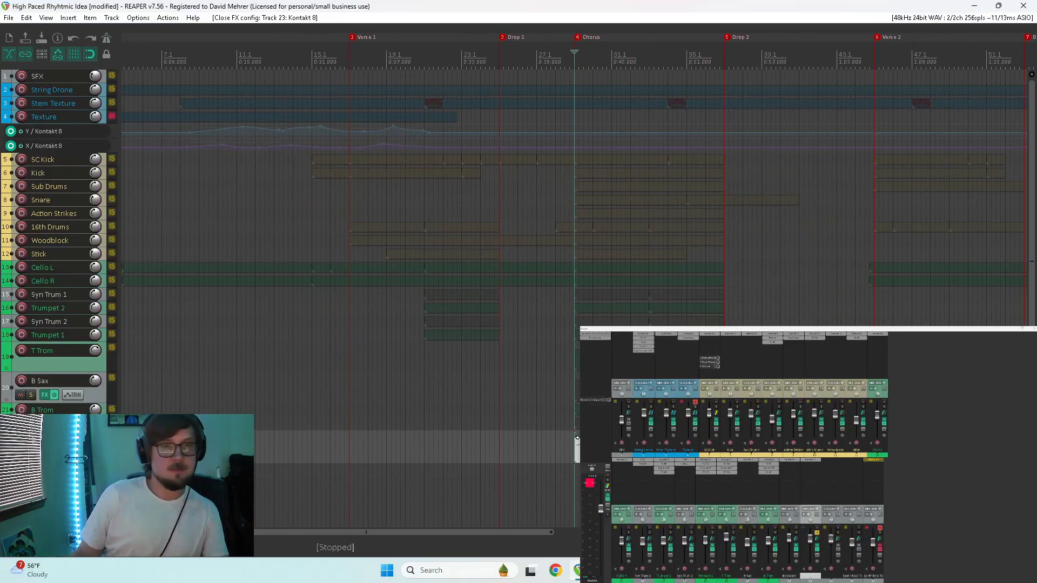
double_click(682, 447)
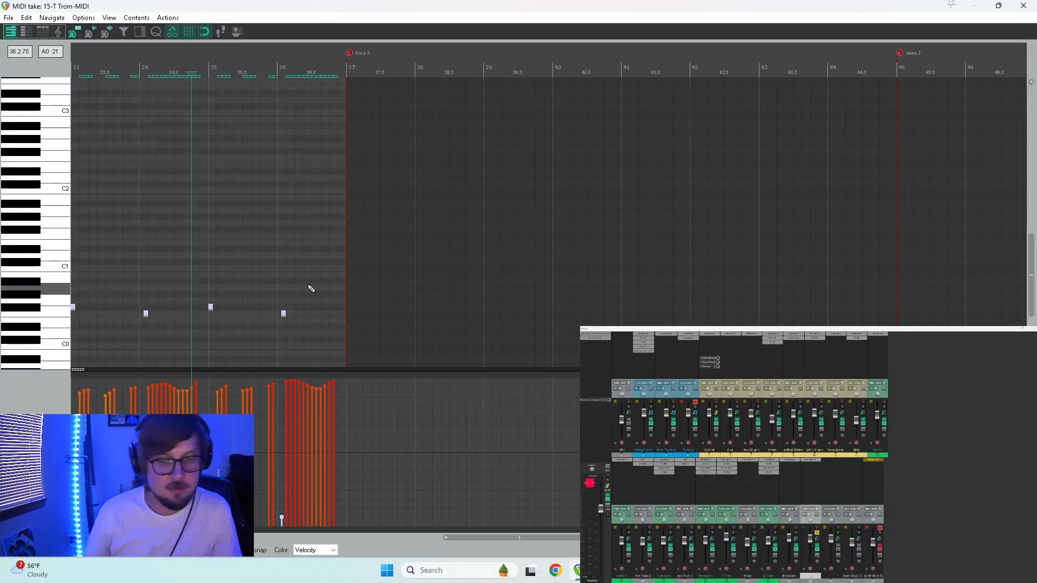
key("Delete")
left_click(1024, 6)
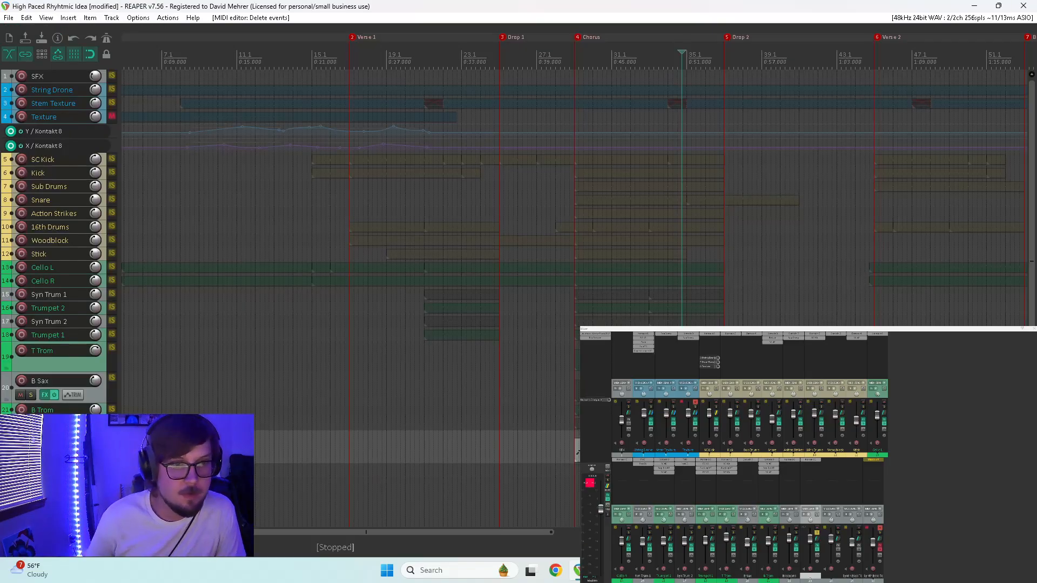
Play the Chorus from its start, unsolo track 23 and adjust its volume slightly against the full mix
left_click(572, 478)
key("space")
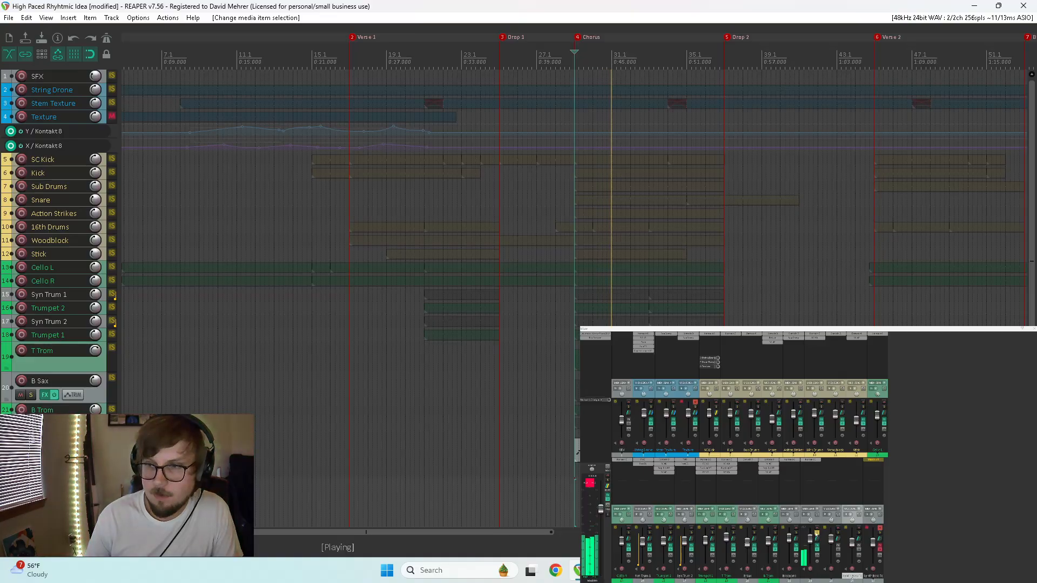
left_click(817, 534)
left_click_drag(812, 540, 810, 539)
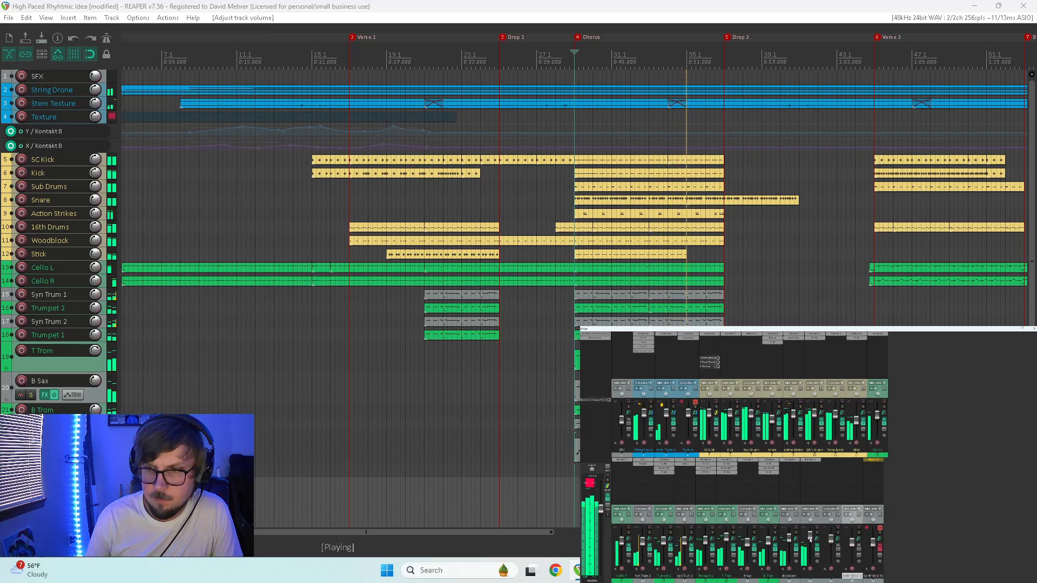
key("space")
Open track 23's first Chorus clip in the MIDI editor and audition keys from about D4 up to F6
left_click(616, 447)
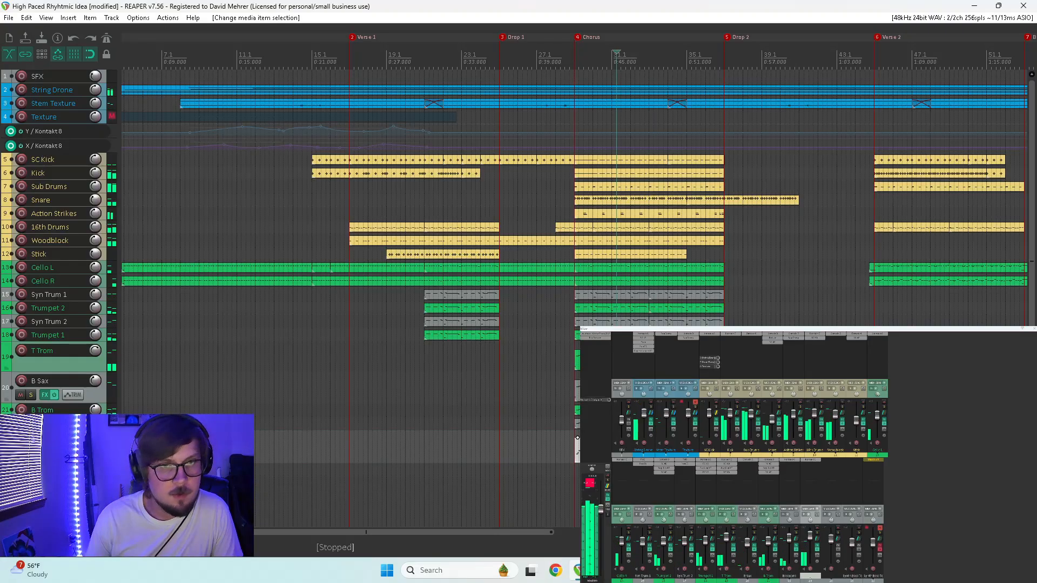
double_click(617, 447)
scroll(524, 378, "down", 5)
scroll(39, 286, "up", 5)
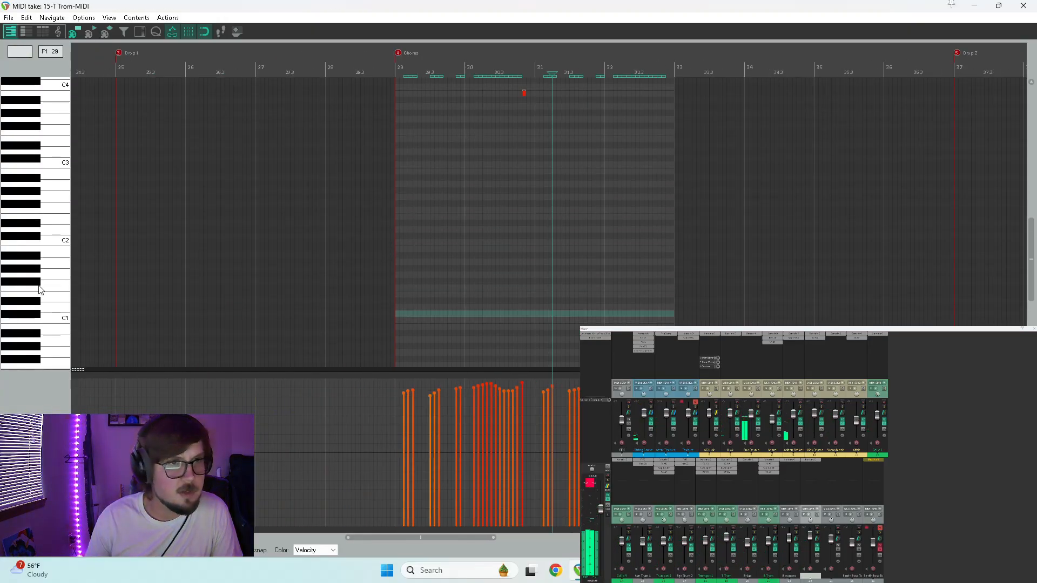
scroll(39, 290, "up", 6)
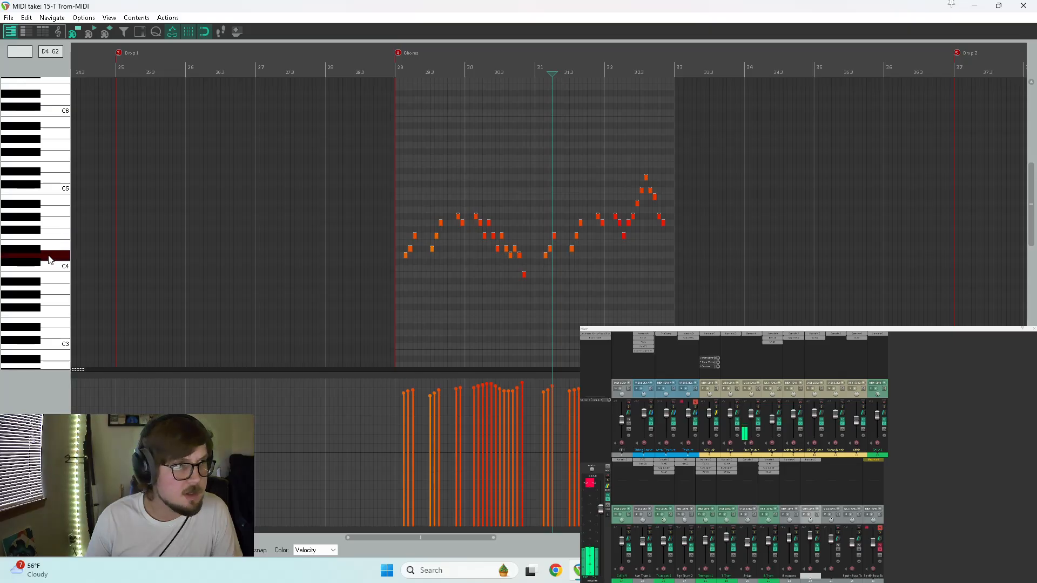
left_click(49, 259)
left_click(54, 179)
scroll(49, 182, "up", 2)
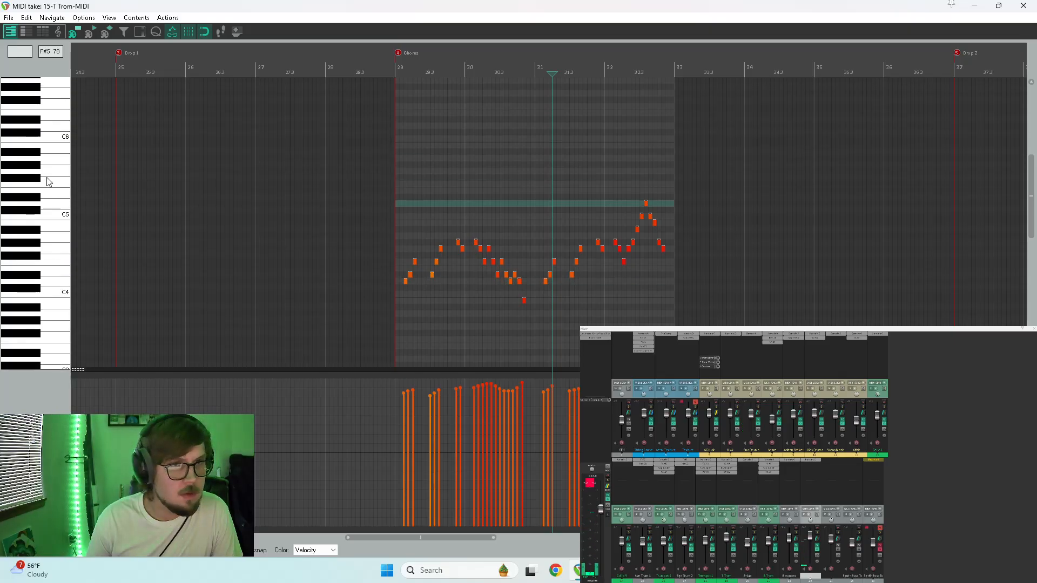
left_click(49, 182)
left_click(54, 108)
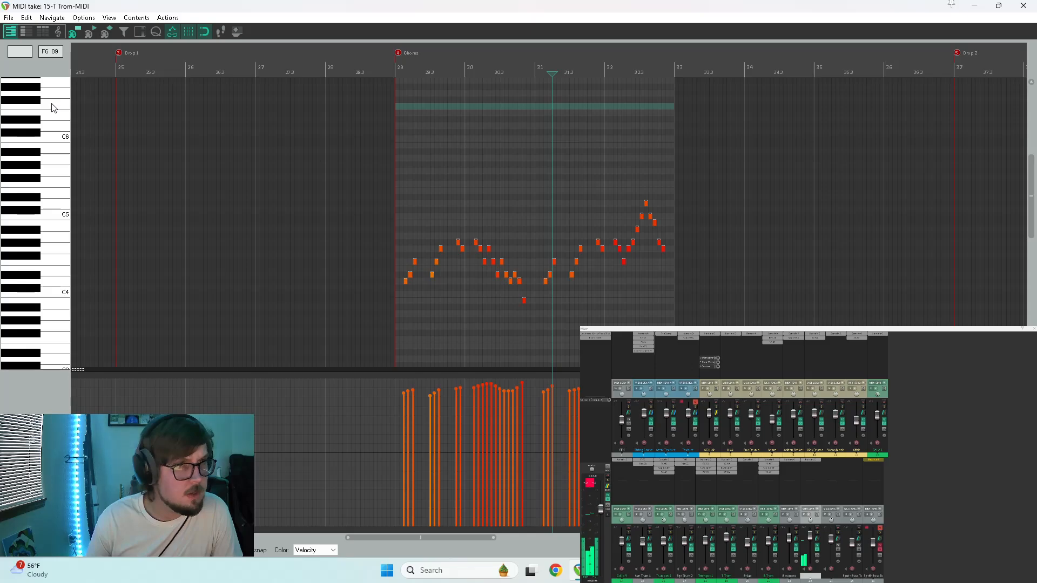
Transpose all notes of track 23's first Chorus clip up one octave, with the first note on D5, and play back the Chorus
left_click_drag(787, 152, 328, 383)
scroll(376, 267, "up", 5)
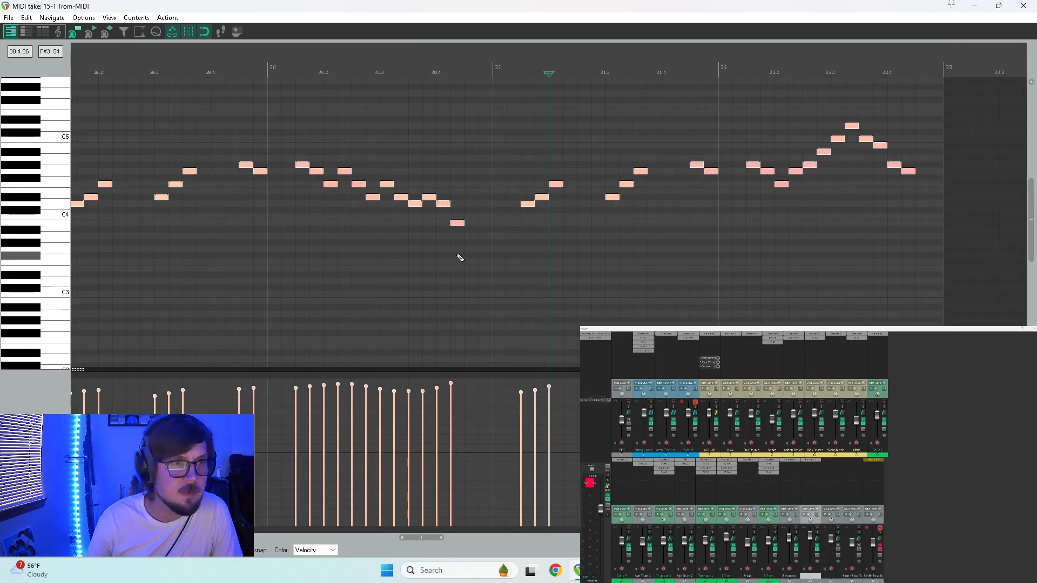
key("Home")
scroll(59, 213, "up", 3)
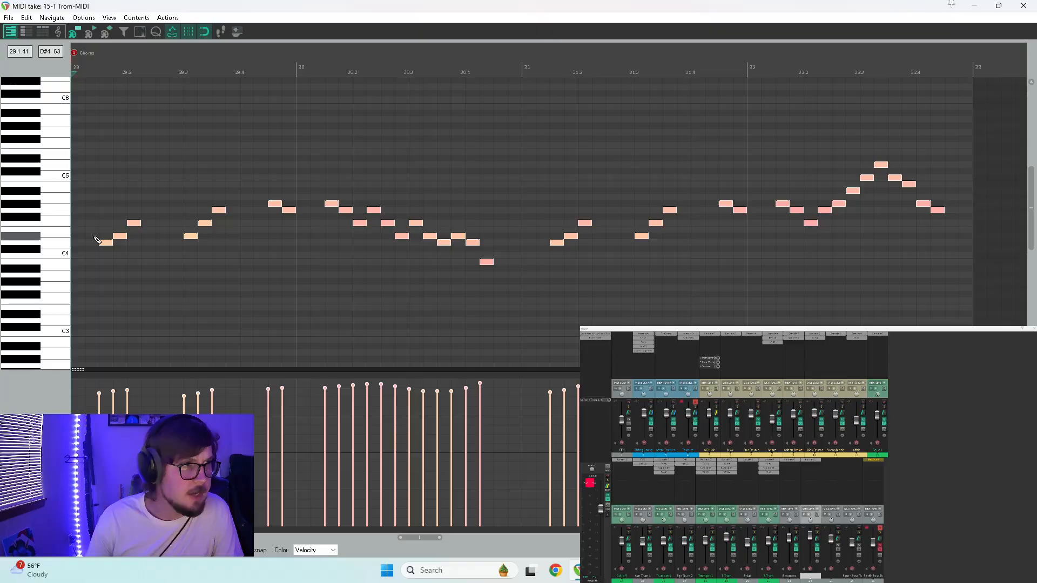
left_click(106, 243)
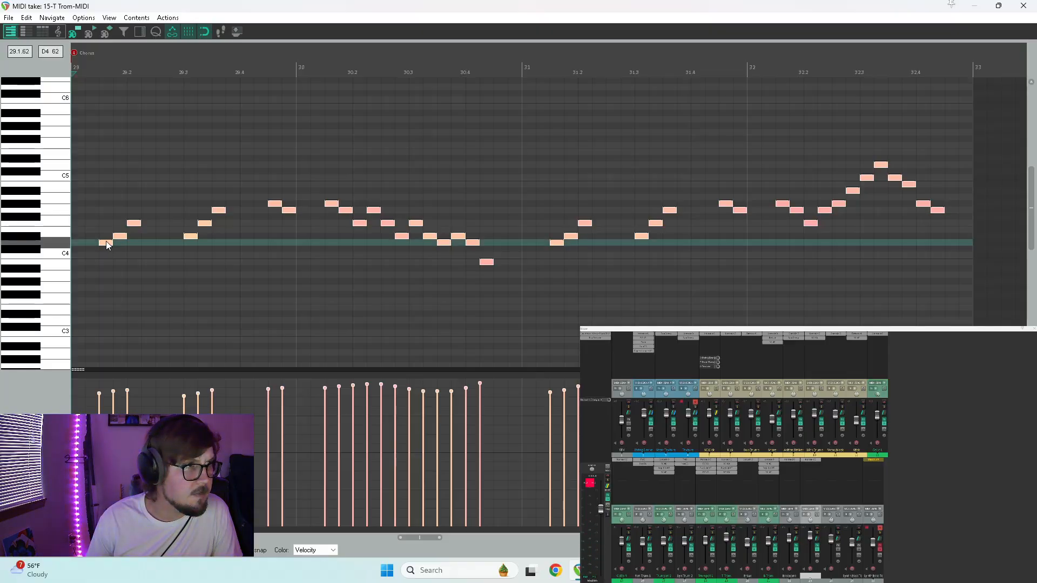
left_click_drag(105, 241, 105, 167)
key("space")
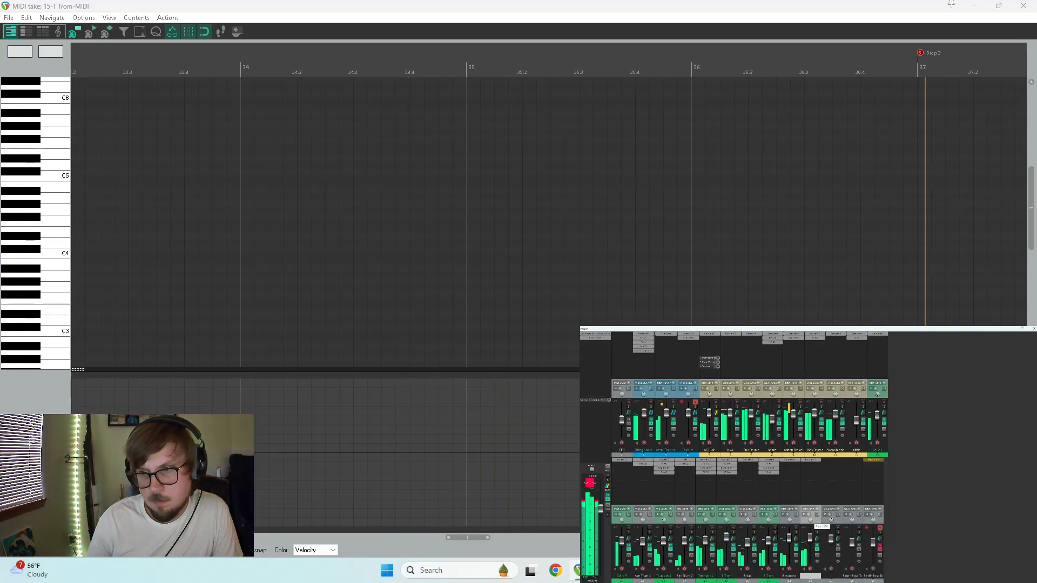
key("space")
key("space")
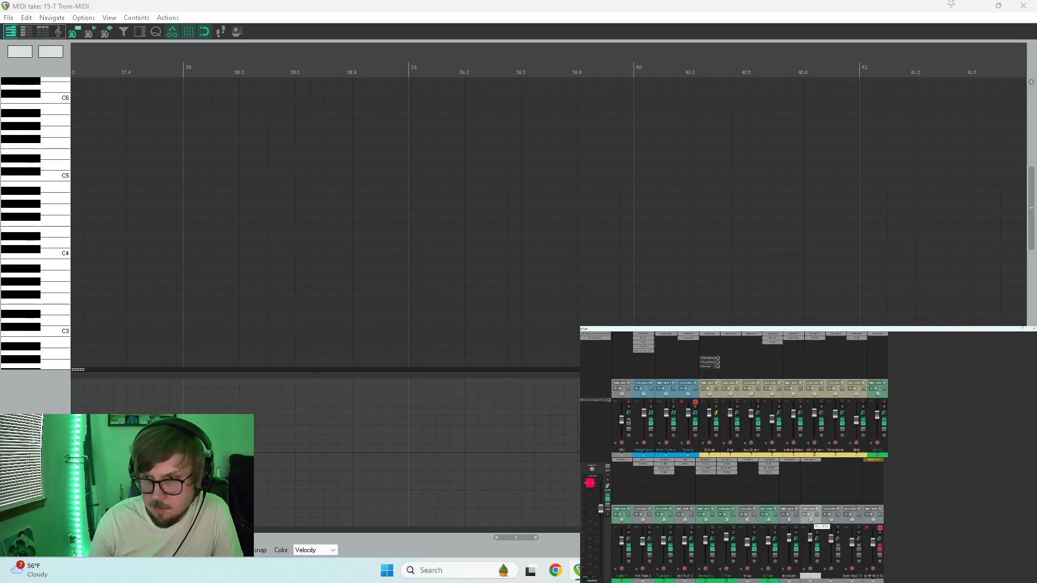
key("space")
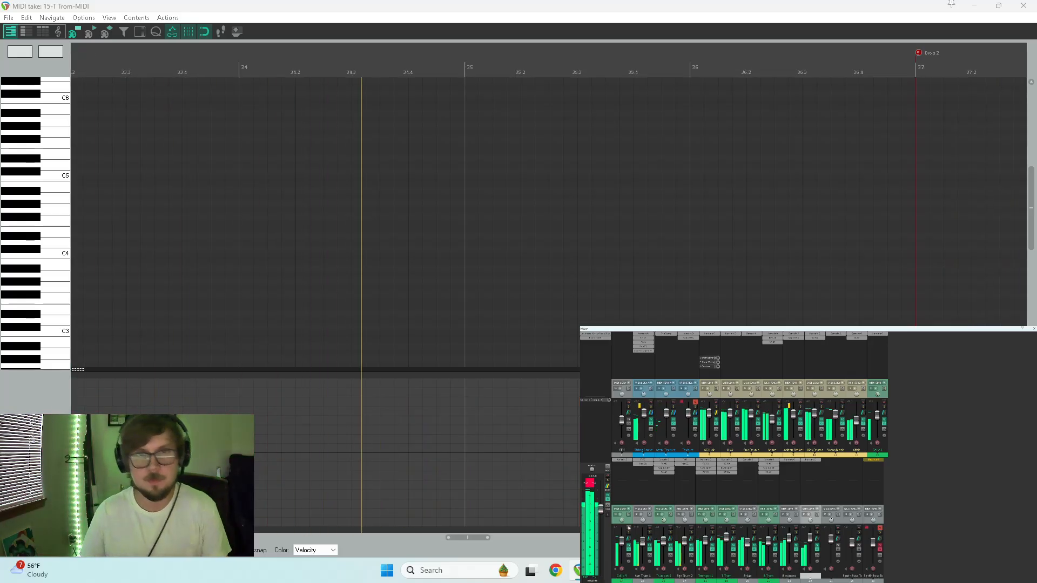
Shrink the MIDI editor, play from the brass entry at bar 21 in Verse 1, and briefly solo track 23 during the Chorus
left_click_drag(683, 5, 700, 177)
scroll(375, 284, "down", 3)
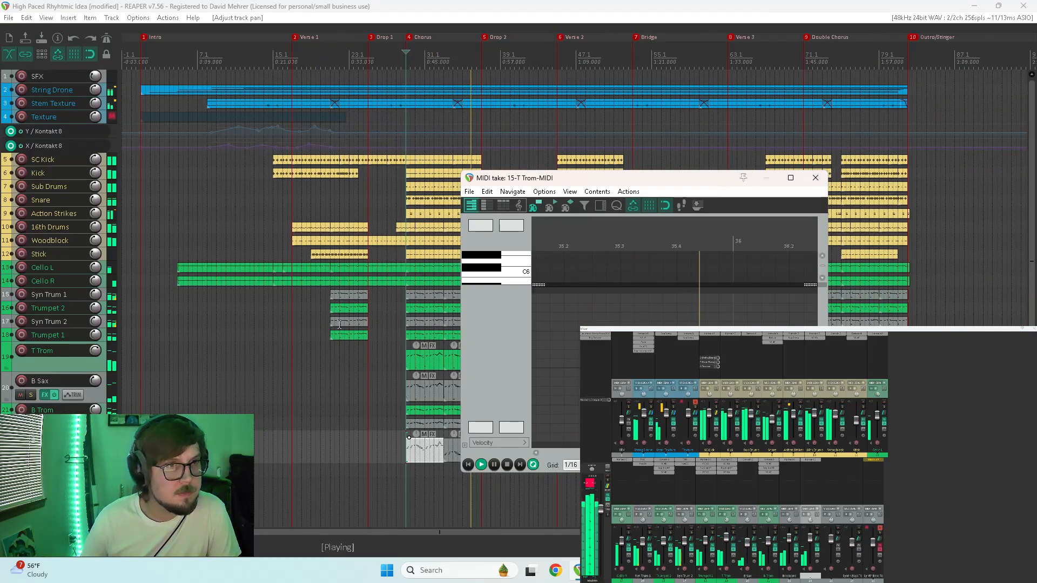
left_click(328, 354)
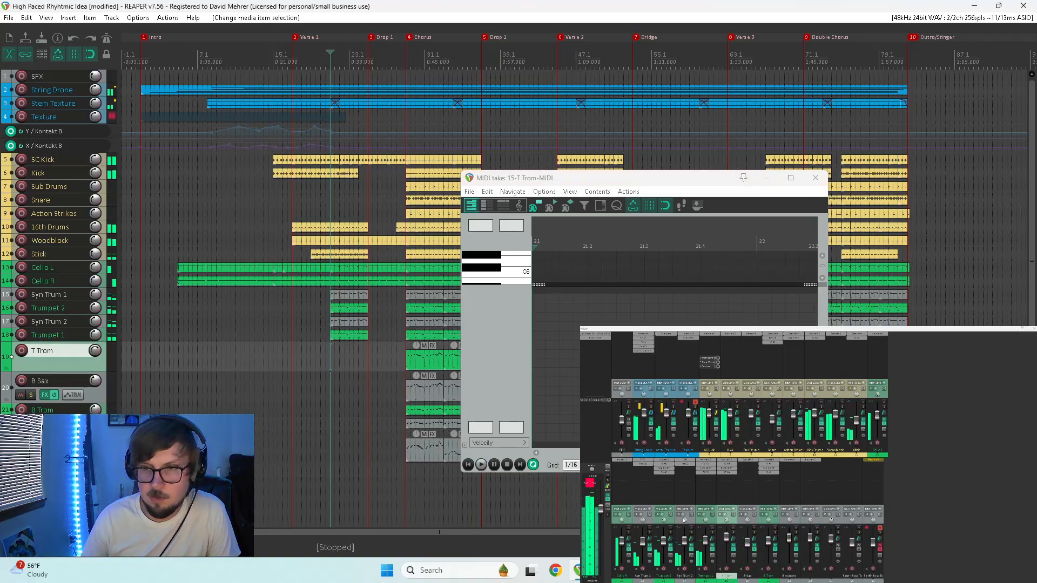
key("ctrl+z")
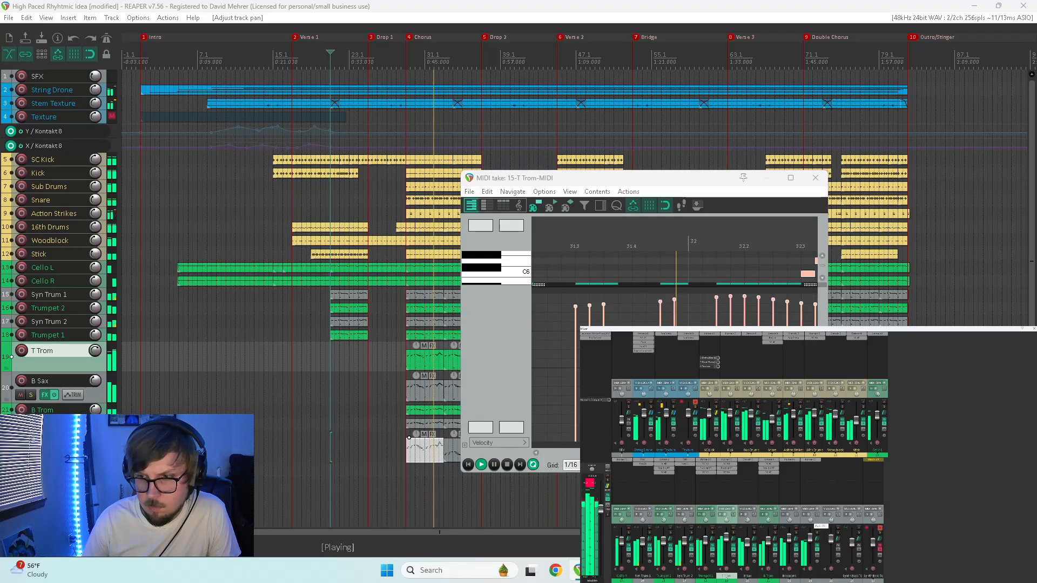
left_click(811, 529)
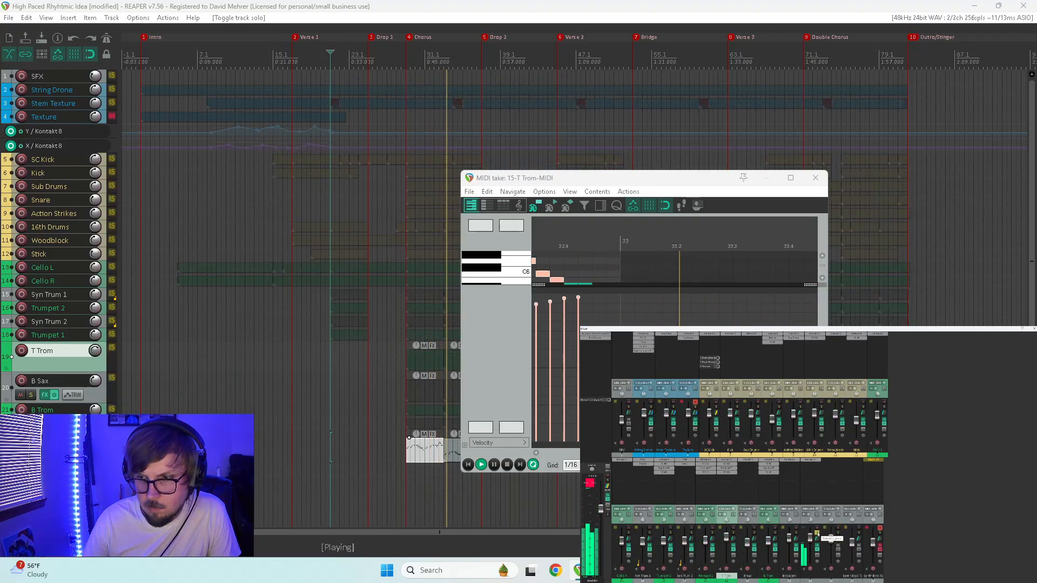
left_click(811, 530)
Examine the transposed notes in the enlarged MIDI editor and play the track from the start of the Chorus
left_click(791, 178)
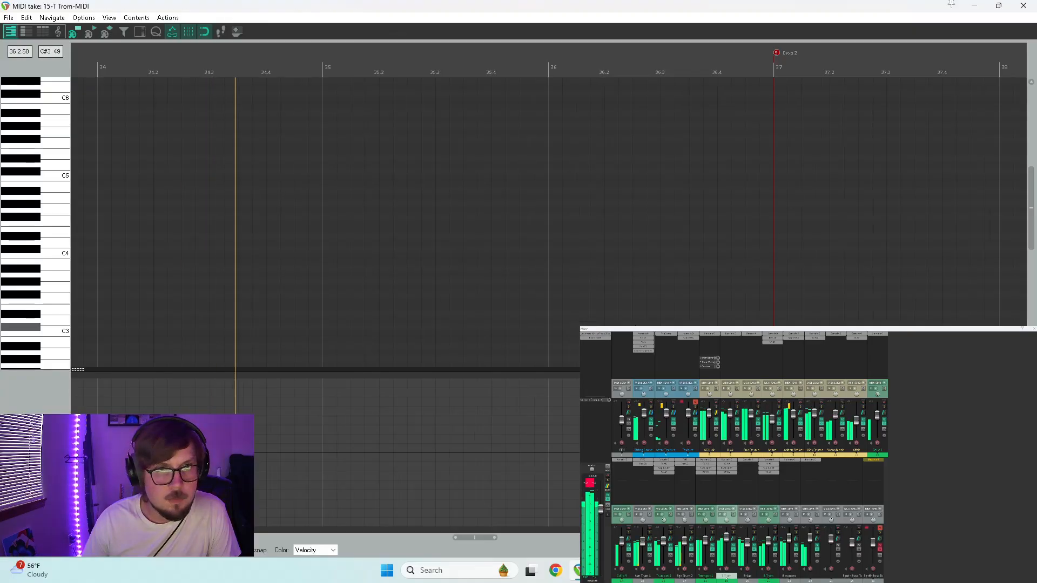
scroll(382, 215, "up", 4)
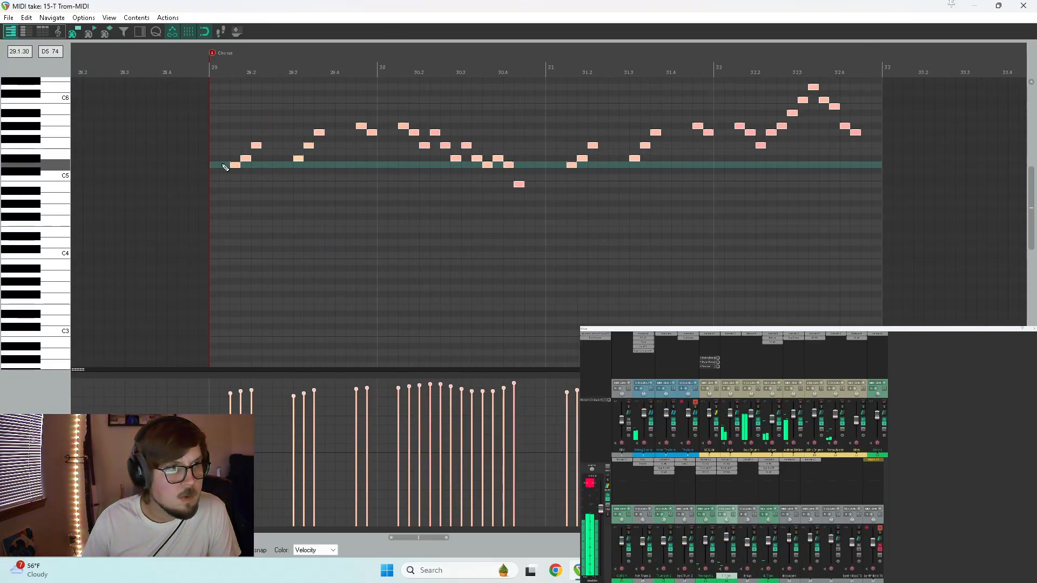
left_click(237, 167)
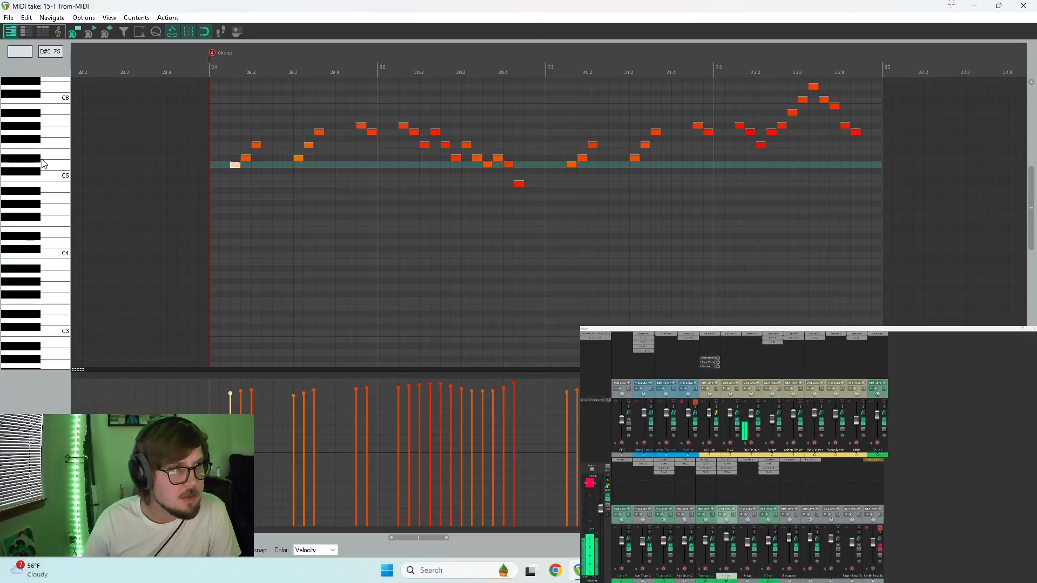
scroll(375, 177, "down", 5)
scroll(376, 183, "down", 5)
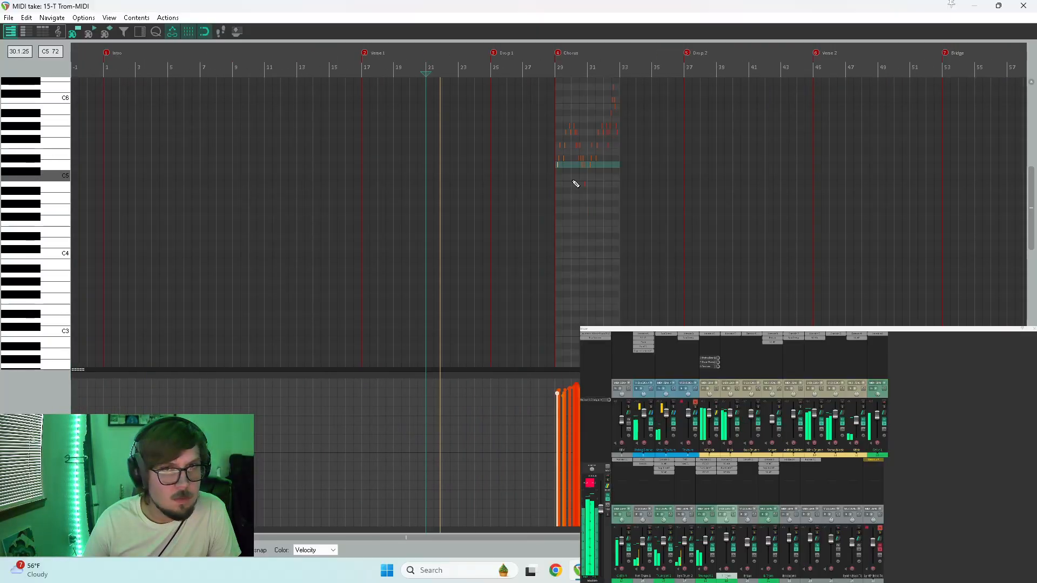
left_click(556, 69)
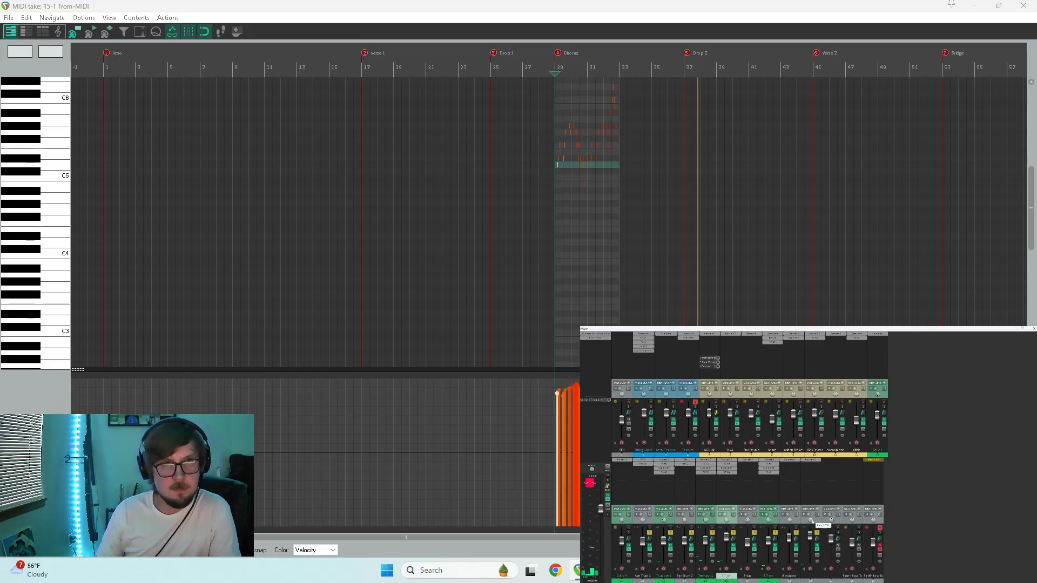
Adjust track 23's pan slightly while the brass and sax tracks play soloed, and close the MIDI editor
double_click(666, 6)
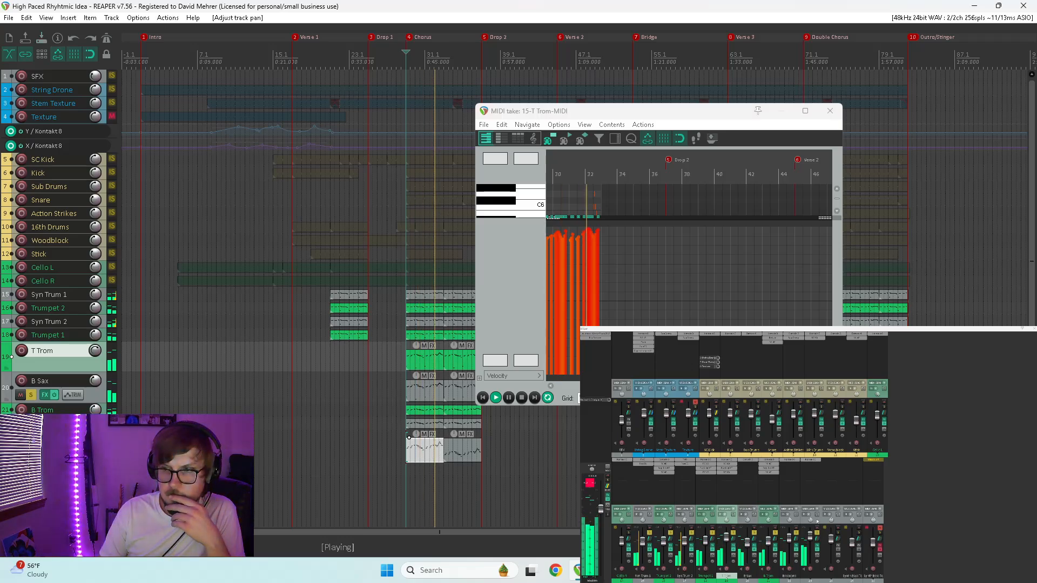
left_click_drag(810, 520, 810, 517)
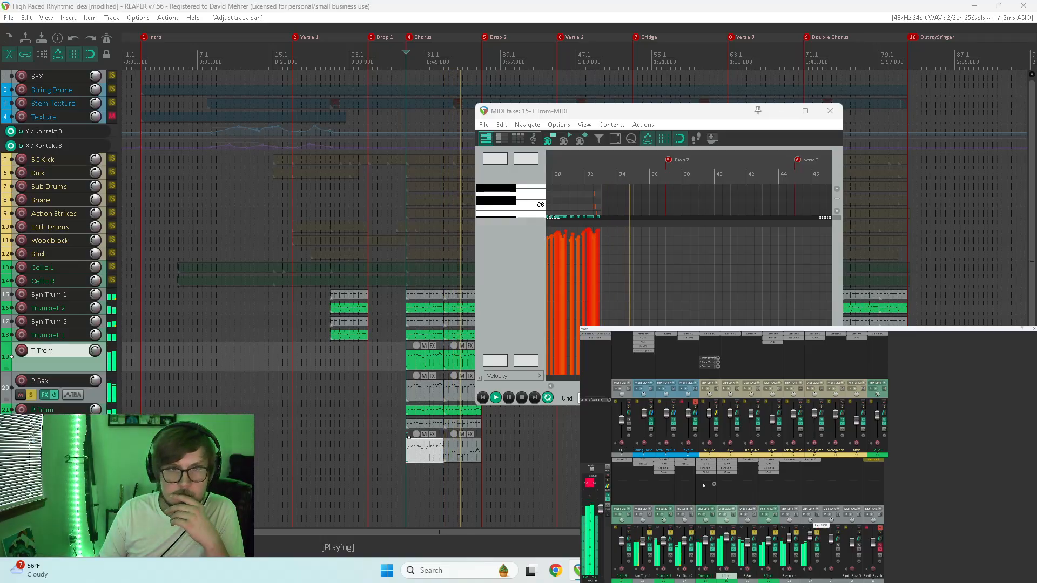
left_click(830, 110)
Replace track 23's second Chorus clip with a copy of the transposed first clip, and rename the track Clarinets
left_click(411, 484)
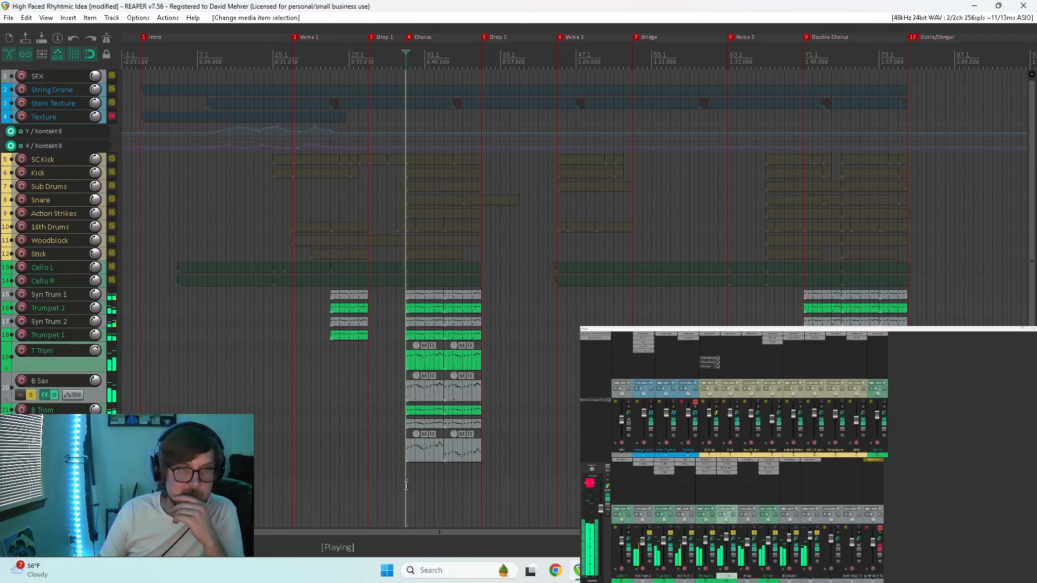
left_click(455, 456)
key("Delete")
left_click(426, 454)
left_click_drag(426, 453, 465, 453)
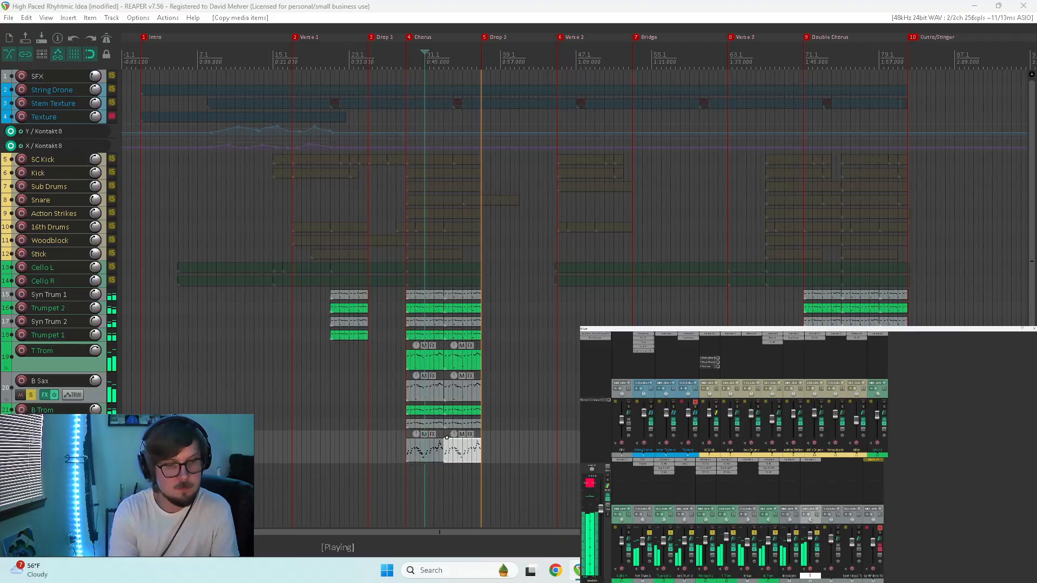
type("Clarinets")
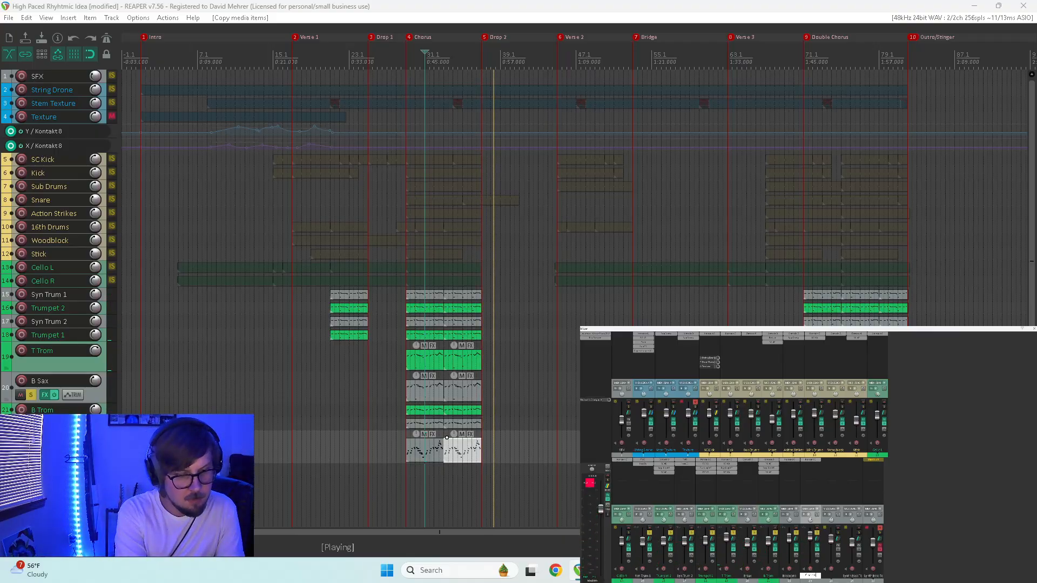
key("Return")
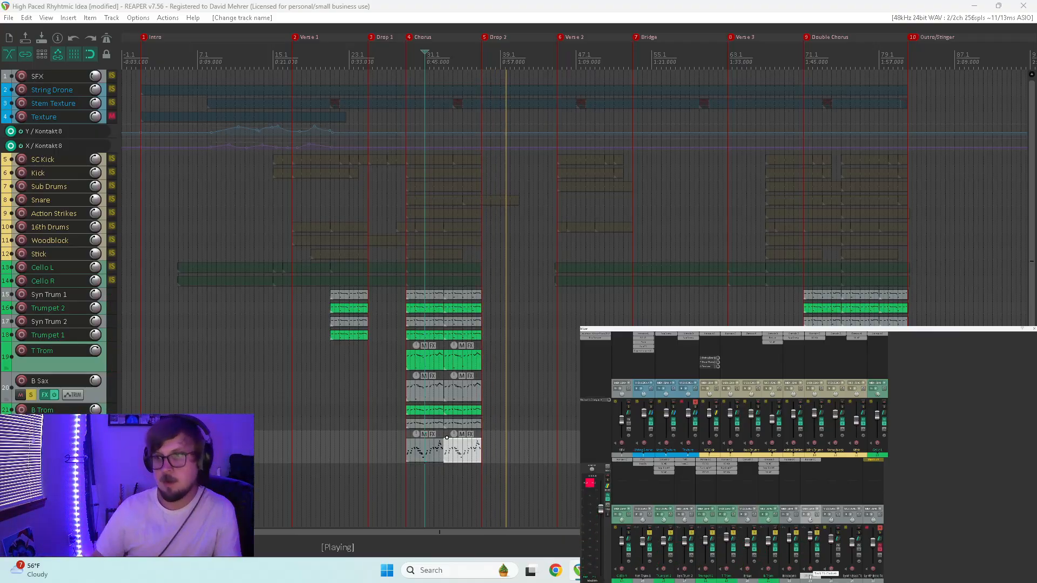
Copy clips onto the Clarinets track in the Double Chorus and place the edit cursor at that section's start
left_click(434, 502)
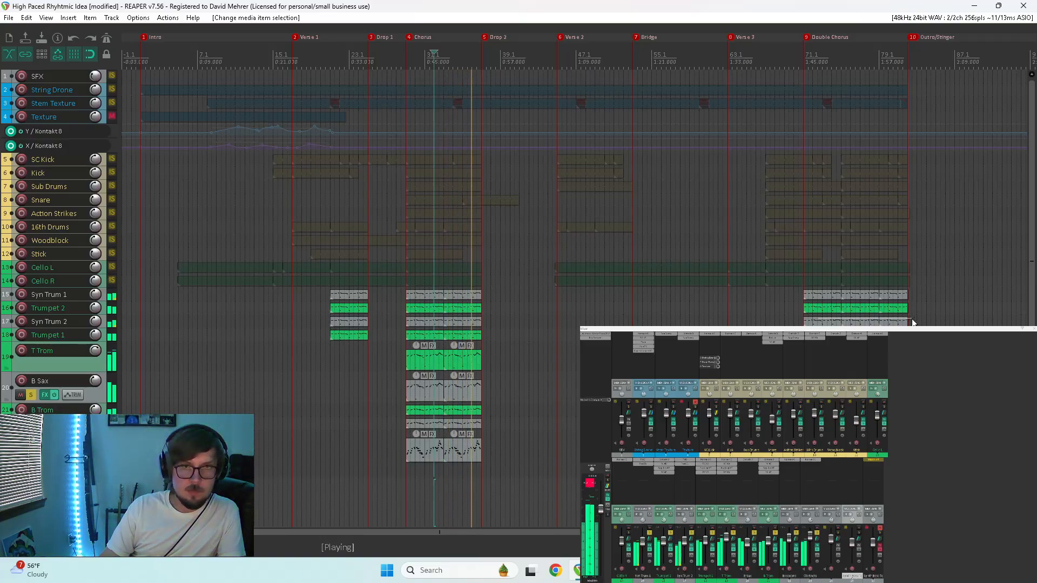
left_click_drag(918, 323, 822, 447)
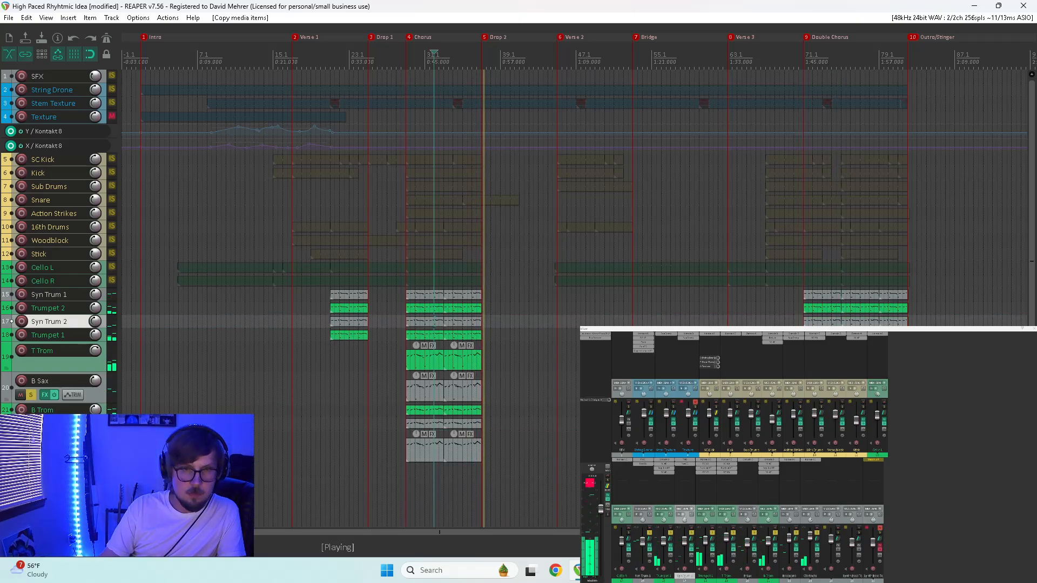
left_click(805, 447)
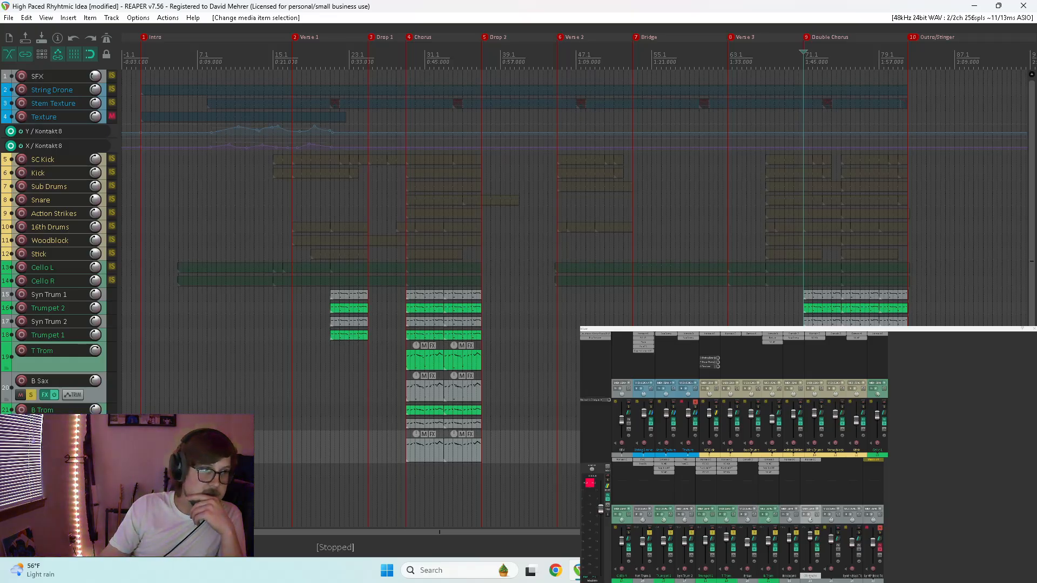
left_click(31, 453)
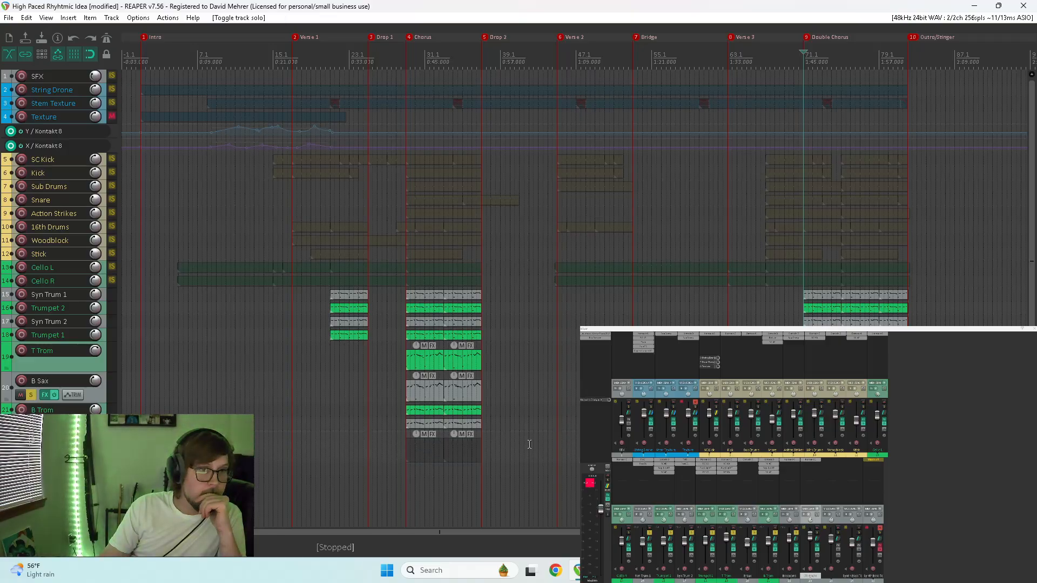
left_click(31, 453)
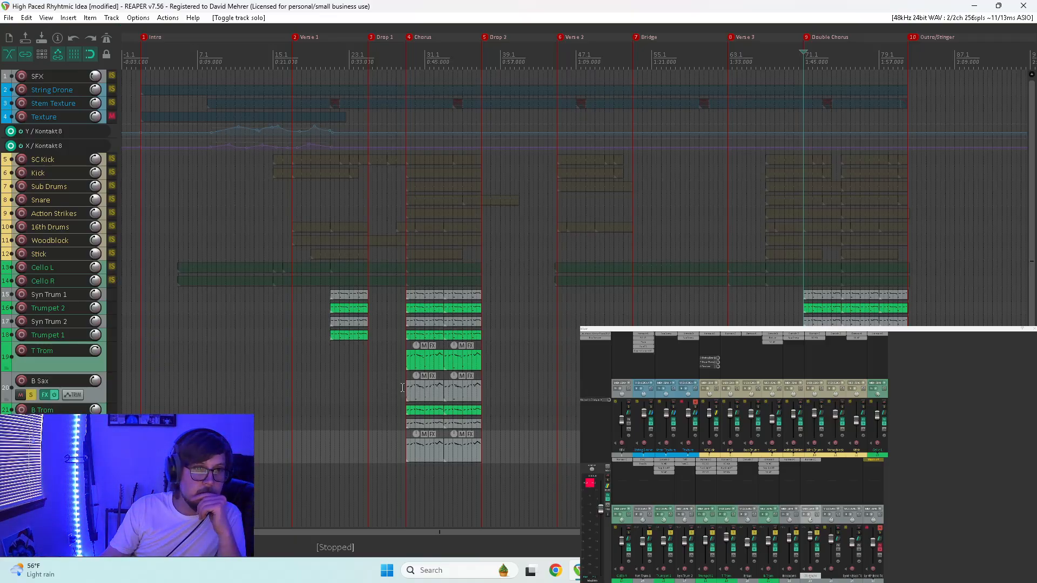
left_click_drag(440, 412, 478, 451)
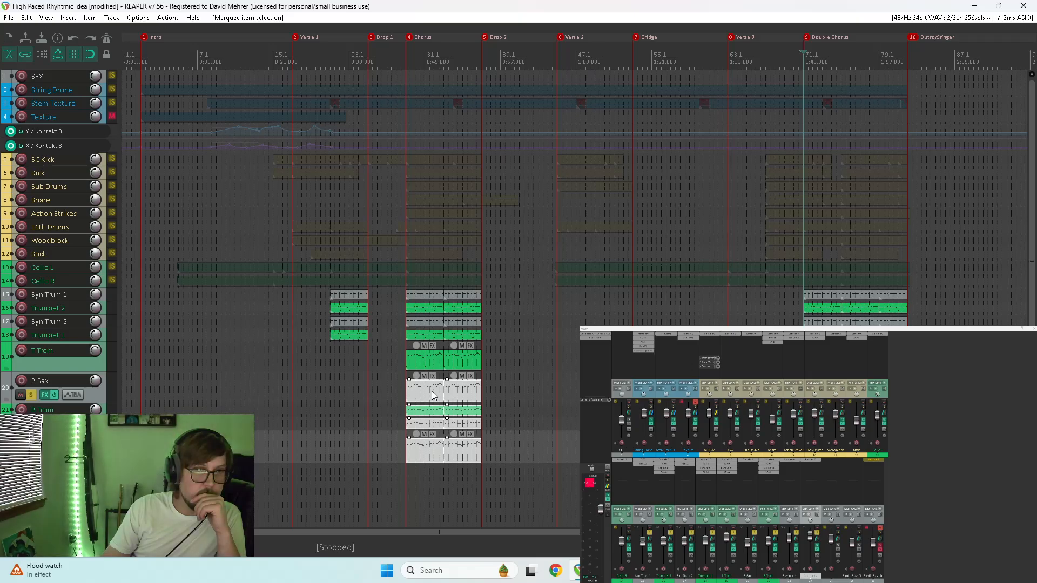
left_click(477, 398)
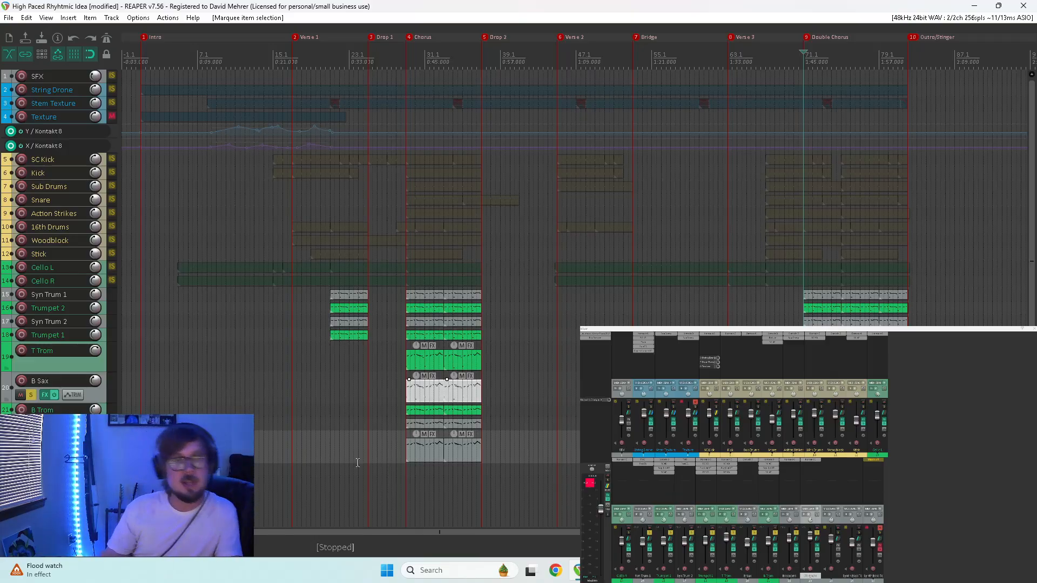
Play the soloed brass and woodwind tracks from just before their Verse 1 entry, and clear all track solos
left_click(324, 458)
key("space")
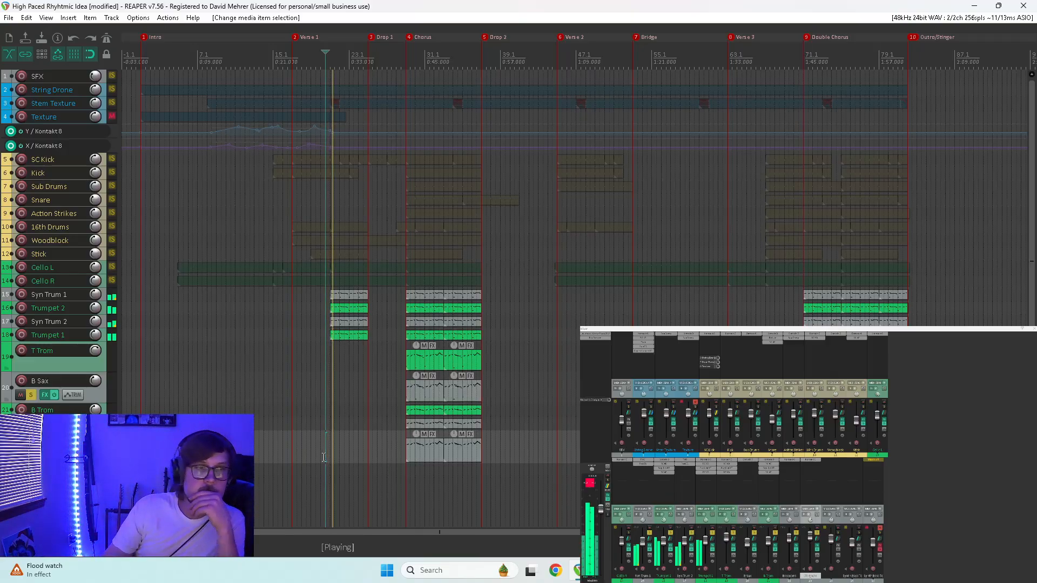
left_click(649, 533, "ctrl")
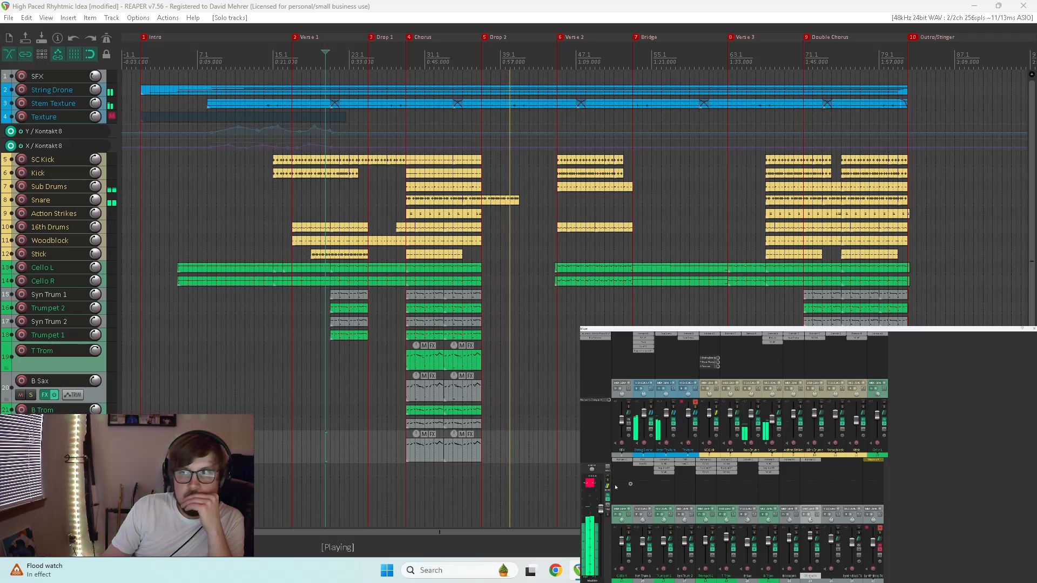
Nudge the Woodblock track's volume, copy the Cello L clip at Verse 2 onto the B Sax track, and play it from Verse 2
left_click_drag(837, 415, 836, 417)
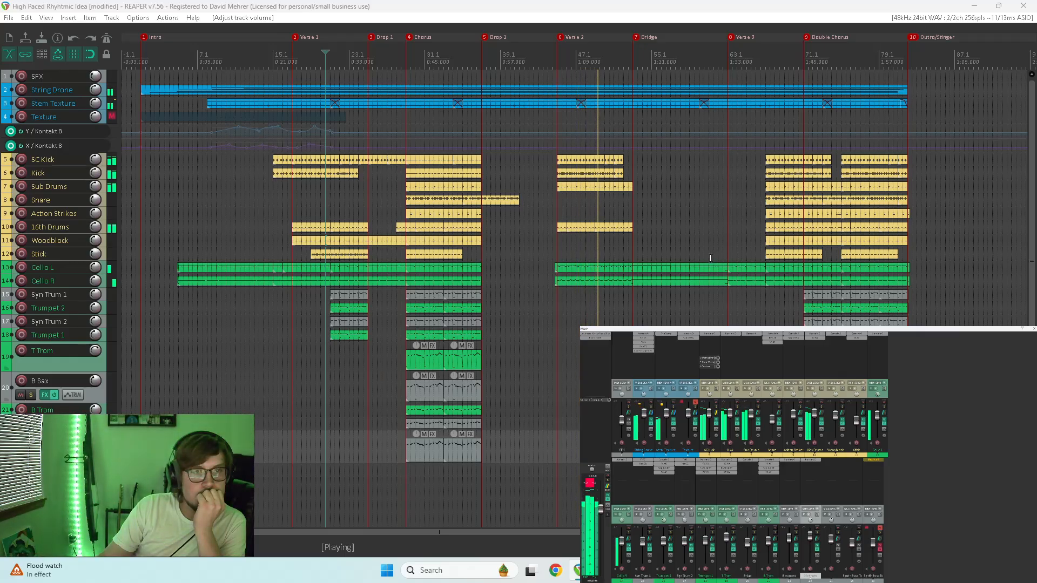
key("space")
left_click(577, 281)
left_click(583, 269)
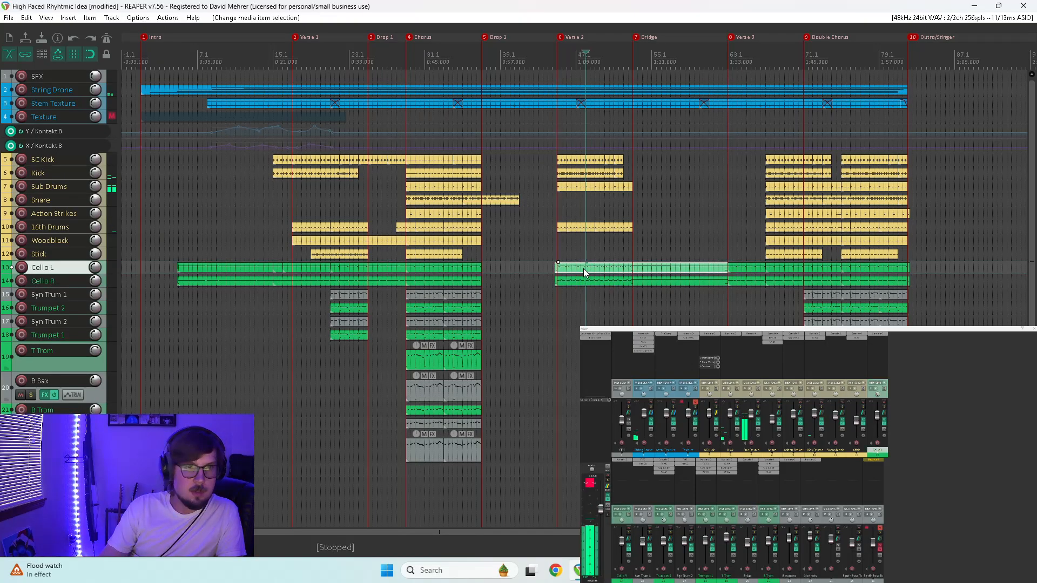
left_click_drag(584, 272, 566, 378)
left_click(557, 367)
key("space")
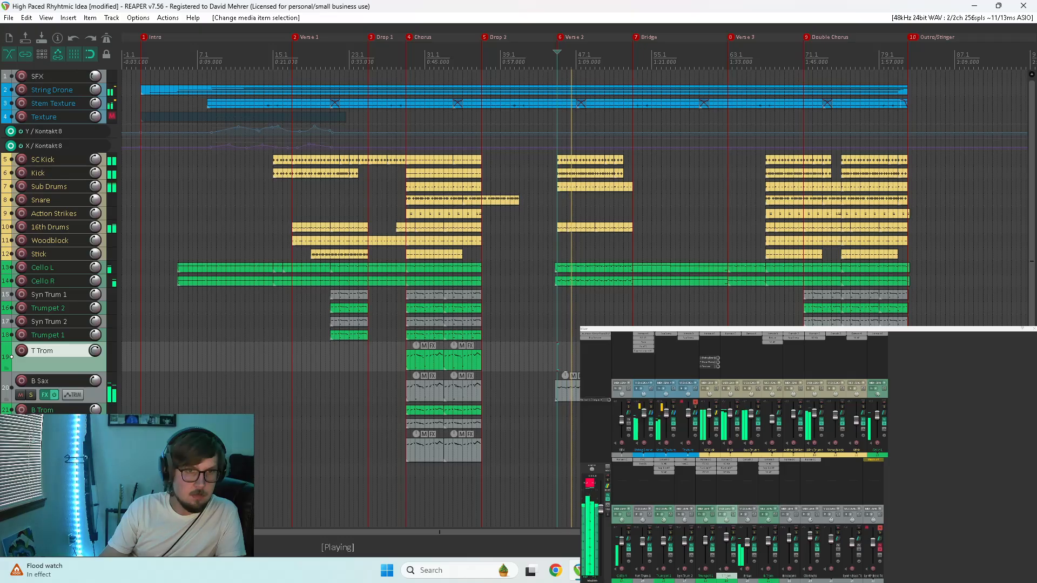
Move the copied Verse 2 clip down to the Clarinets track and audition it soloed and in the full mix
key("space")
left_click_drag(566, 386, 559, 421)
key("space")
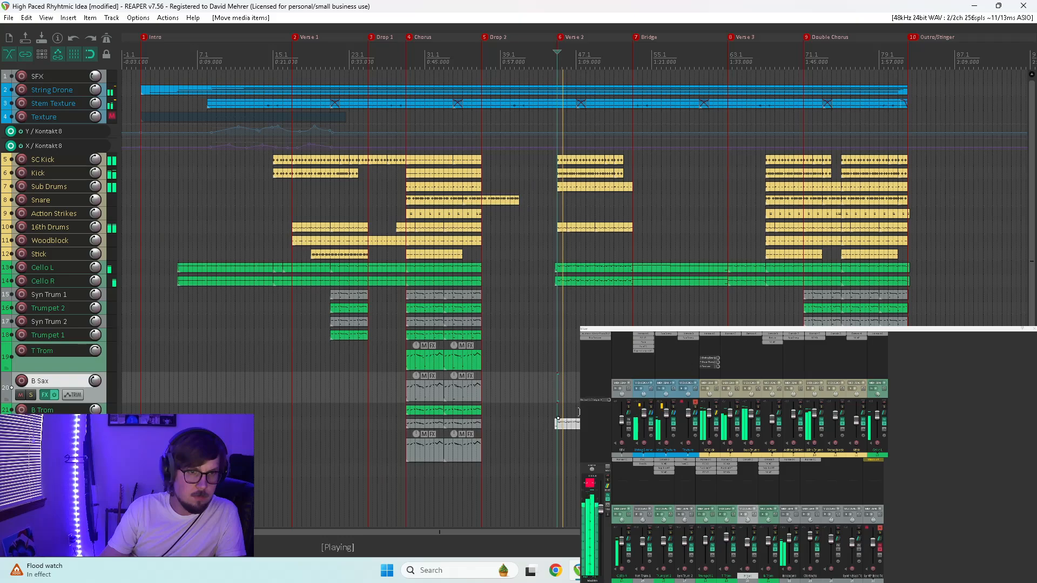
left_click_drag(558, 419, 558, 438)
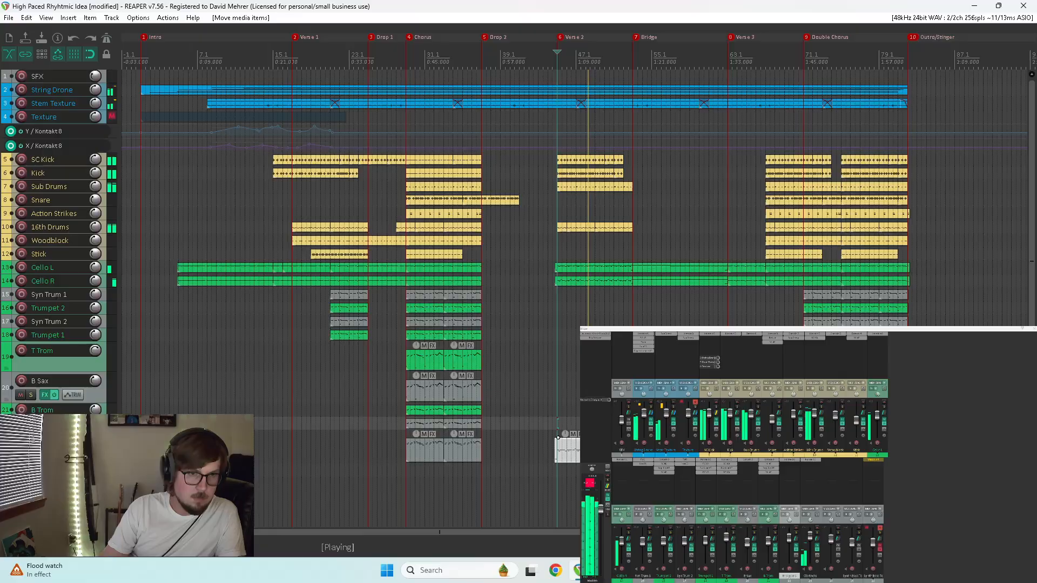
left_click(817, 533)
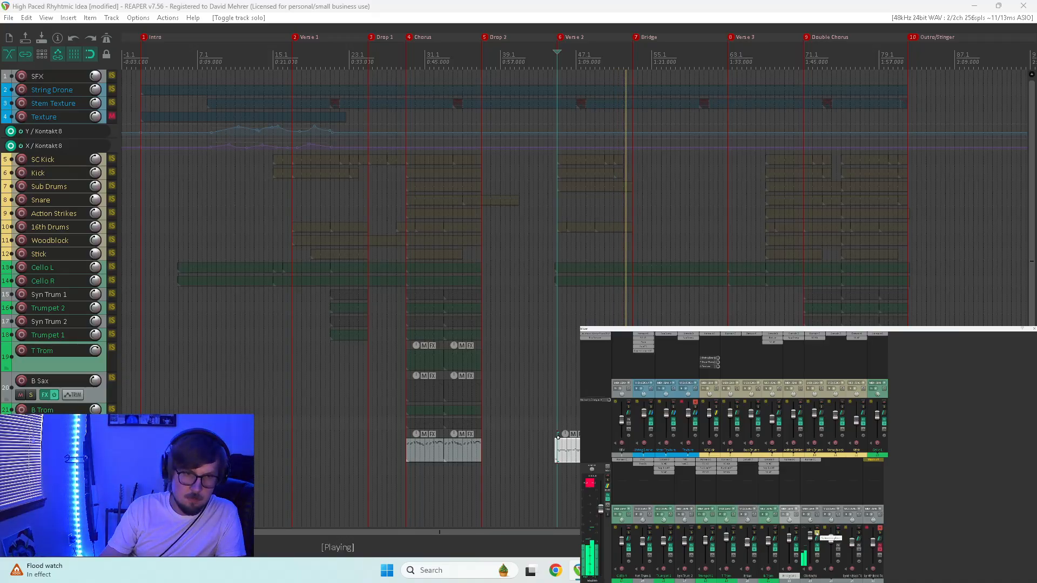
key("space")
key("space")
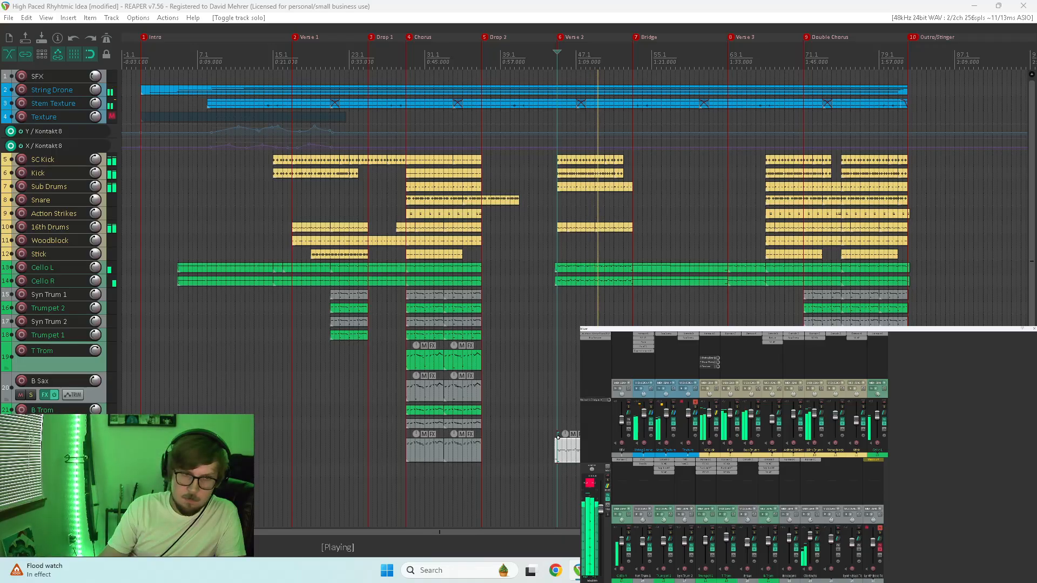
In the Clarinets track's Verse 2 clip, delete the long sustained Bridge notes and the low notes far beneath the rhythmic pattern
double_click(628, 451)
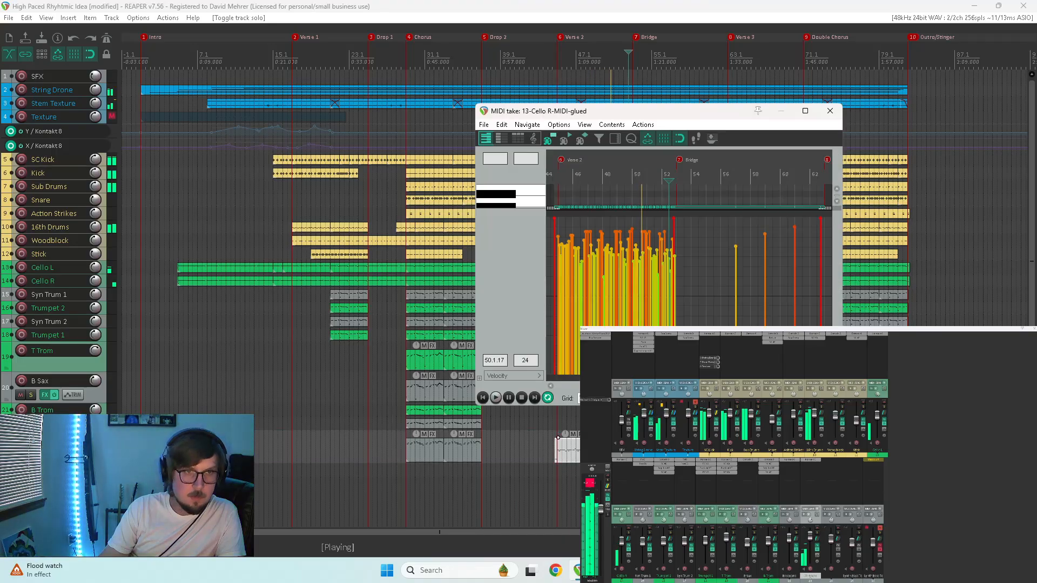
left_click(805, 111)
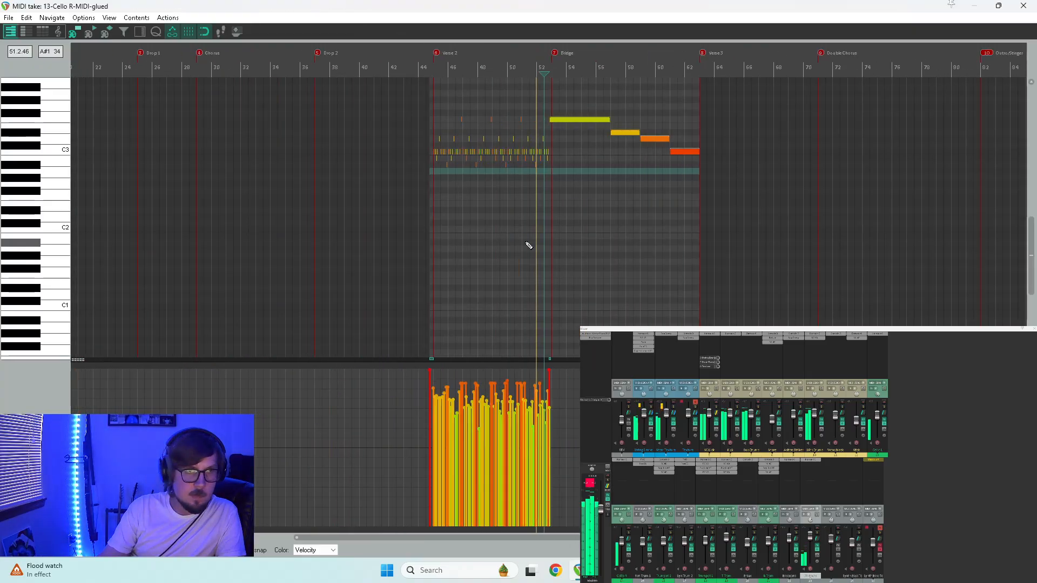
left_click_drag(567, 106, 761, 216)
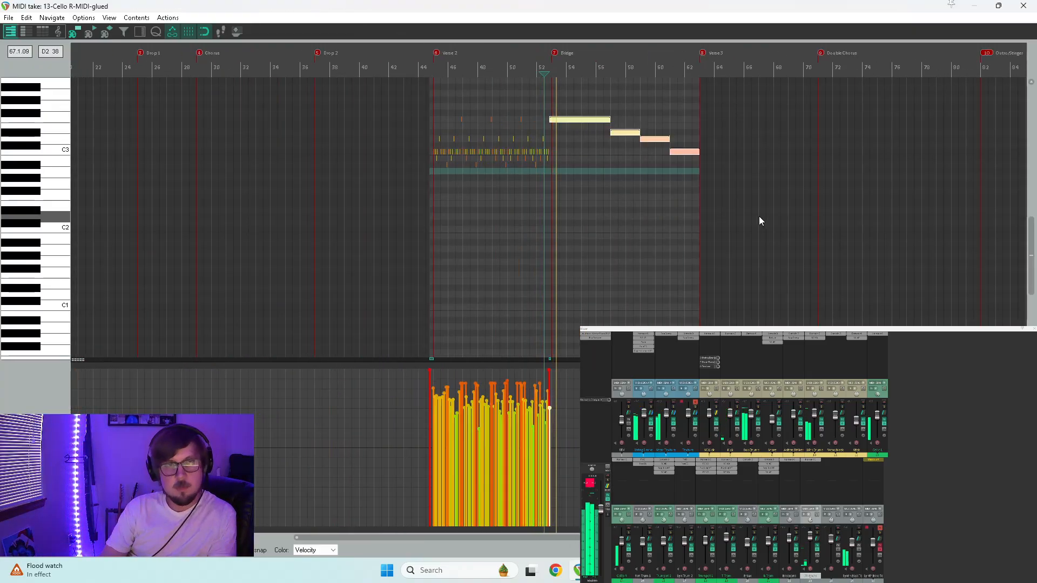
key("Delete")
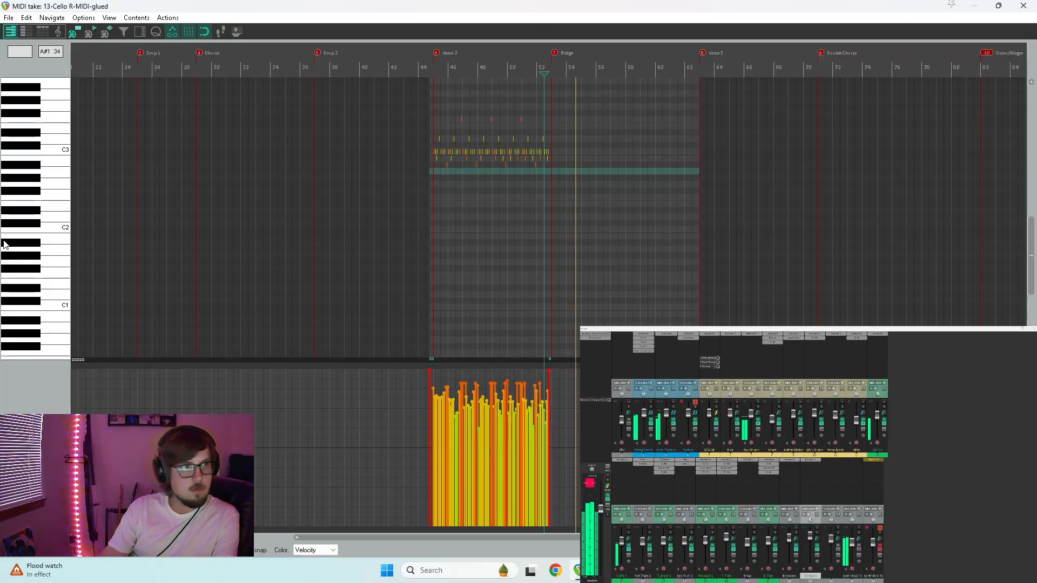
scroll(22, 246, "down", 2)
scroll(22, 246, "down", 3)
left_click_drag(408, 267, 804, 335)
key("Delete")
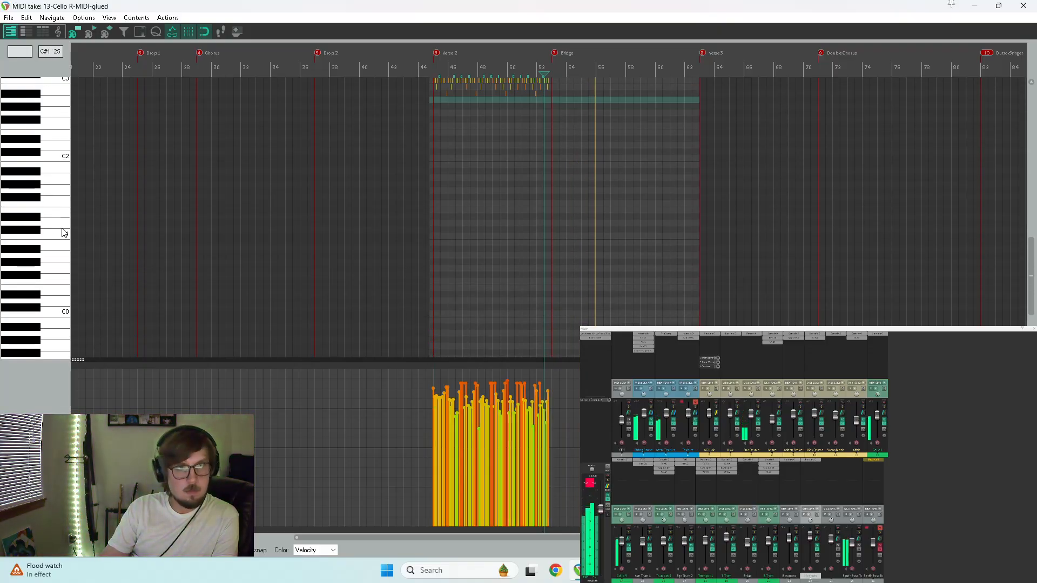
Raise the velocities of all remaining Verse 2 notes slightly, check the Clarinets track with solo, and close the MIDI editor
scroll(45, 233, "up", 2)
scroll(44, 232, "up", 3)
left_click(429, 269)
scroll(616, 231, "up", 5)
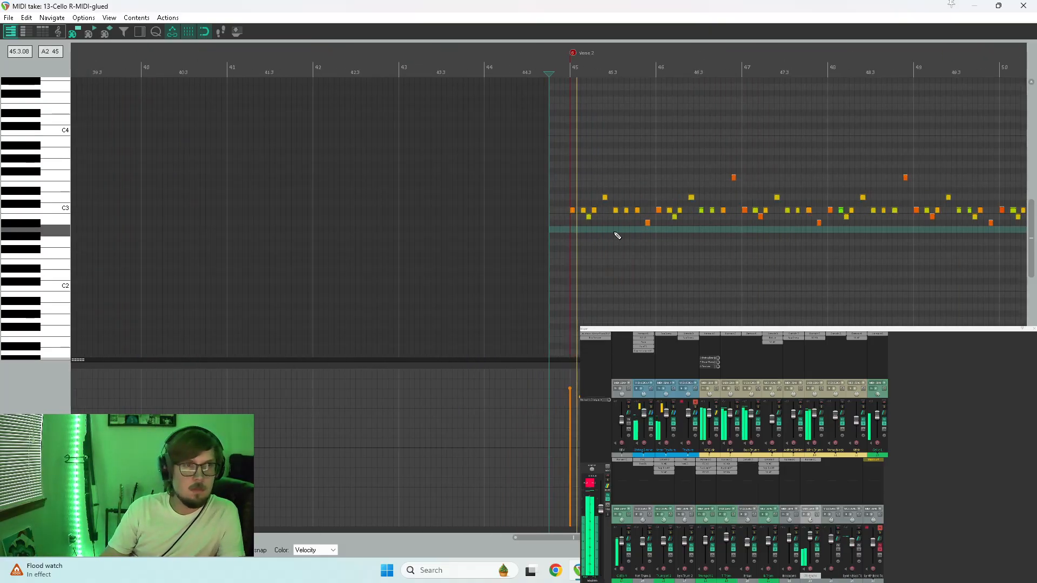
scroll(630, 238, "down", 5)
left_click_drag(822, 148, 477, 321)
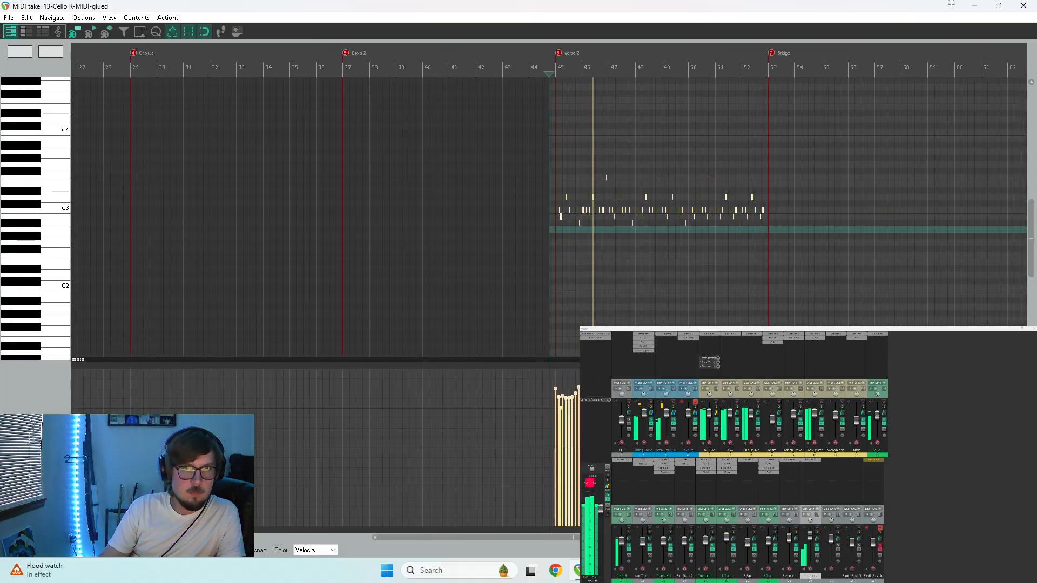
left_click_drag(580, 386, 581, 373)
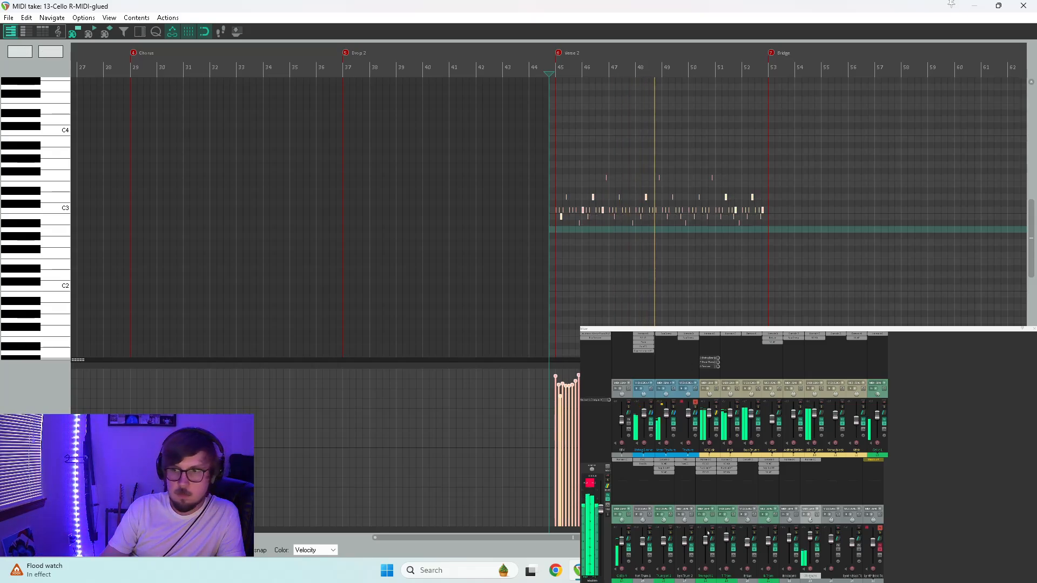
left_click(818, 533)
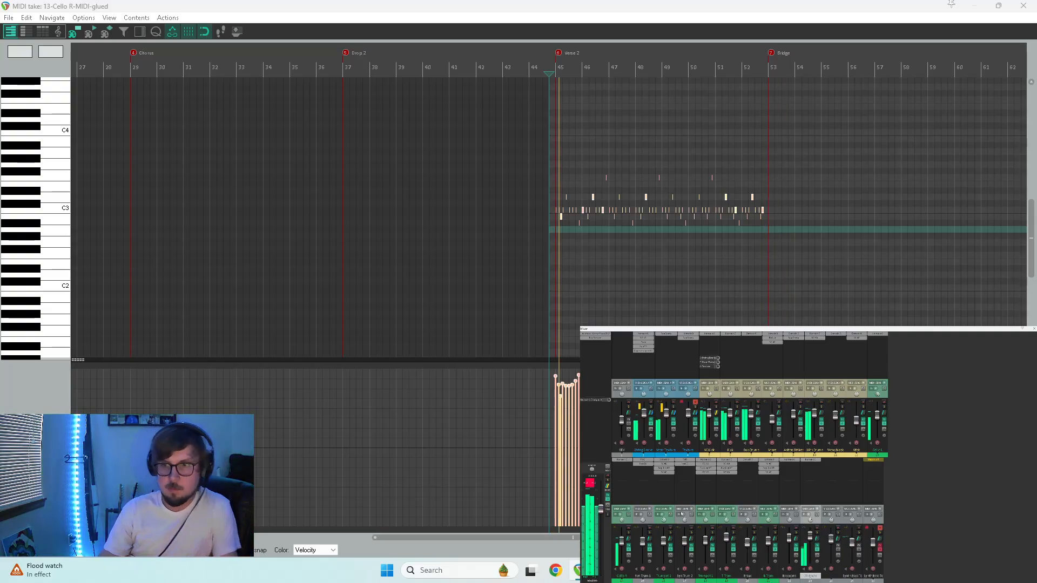
left_click(1034, 4)
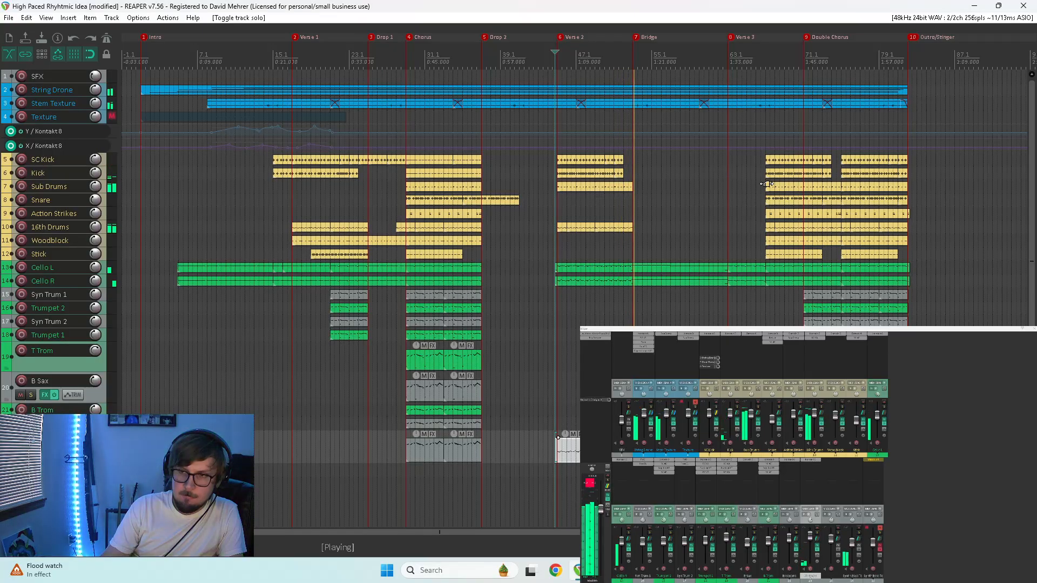
Add the Kontakt 8 (64 out) instrument plugin to track 24
left_click(830, 465)
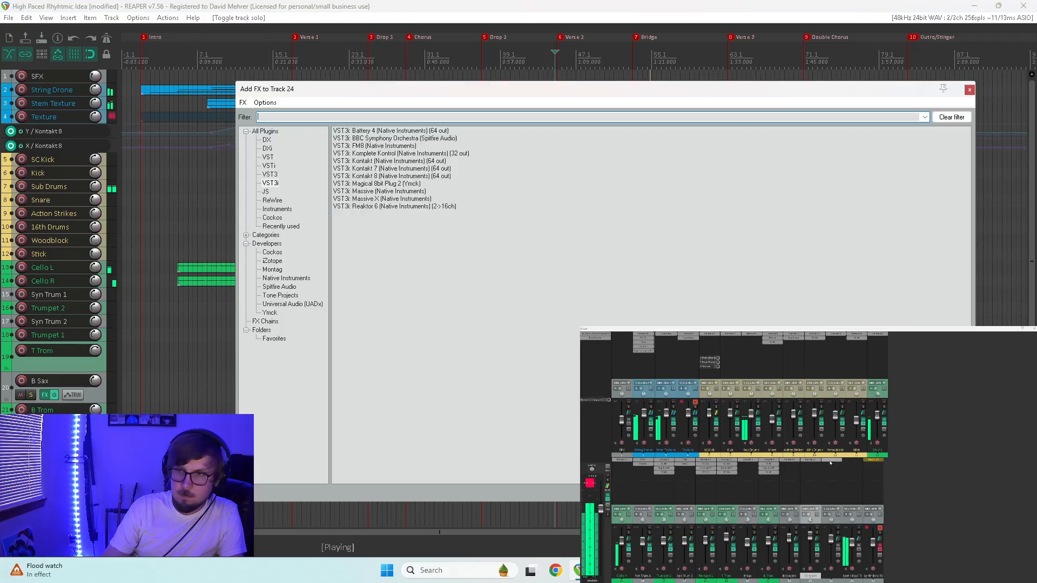
left_click(361, 177)
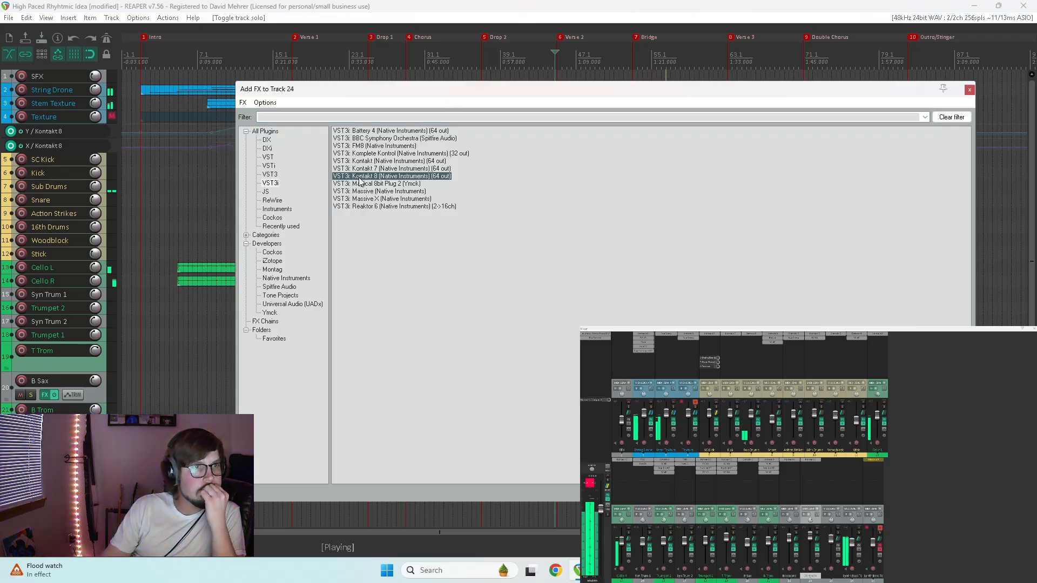
double_click(359, 177)
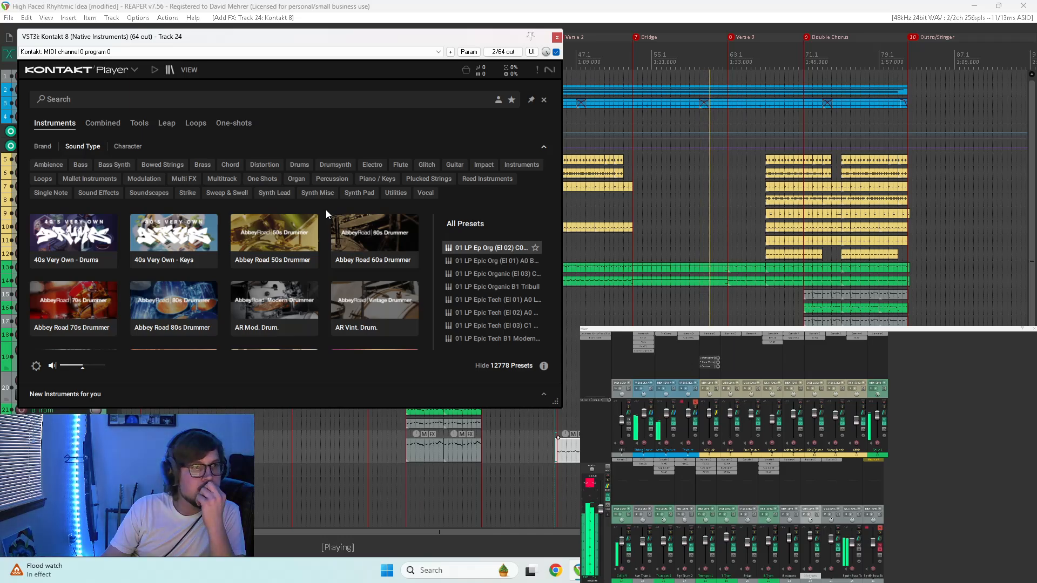
Filter Kontakt's instruments by the Reed Instruments sound type and browse the preset list for a suitable sound
left_click(496, 180)
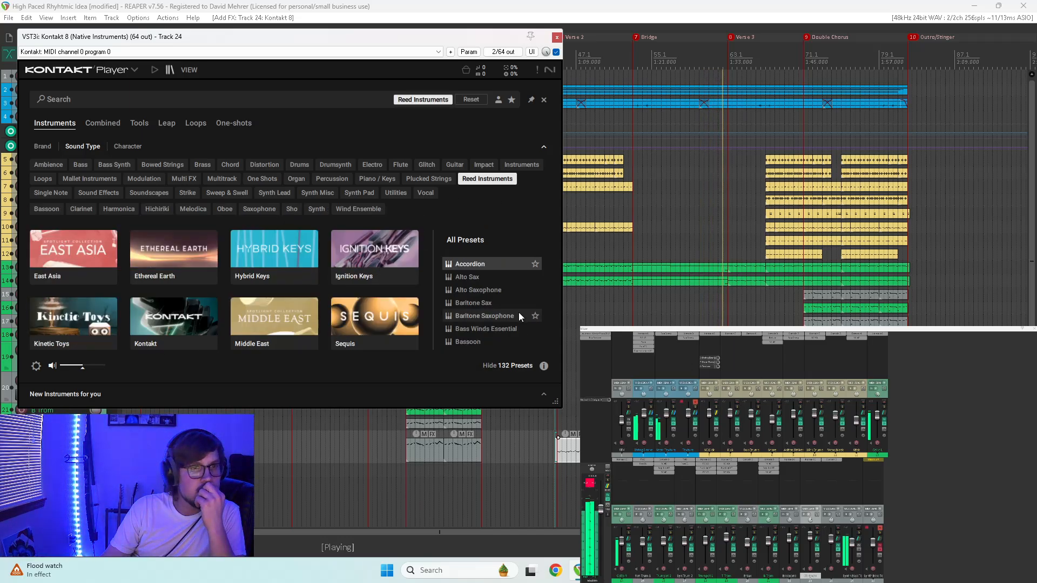
scroll(503, 303, "down", 5)
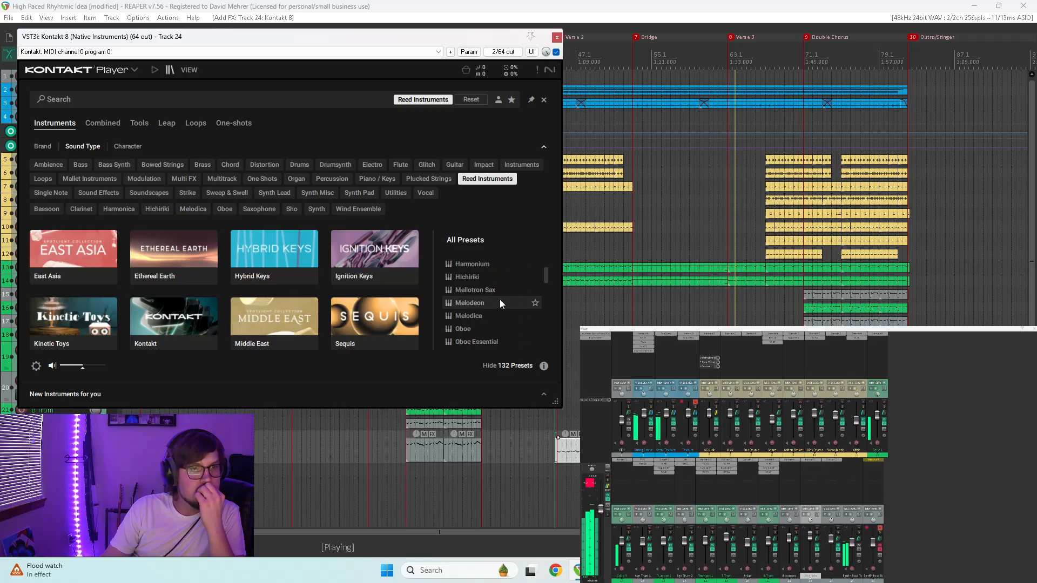
scroll(500, 303, "down", 4)
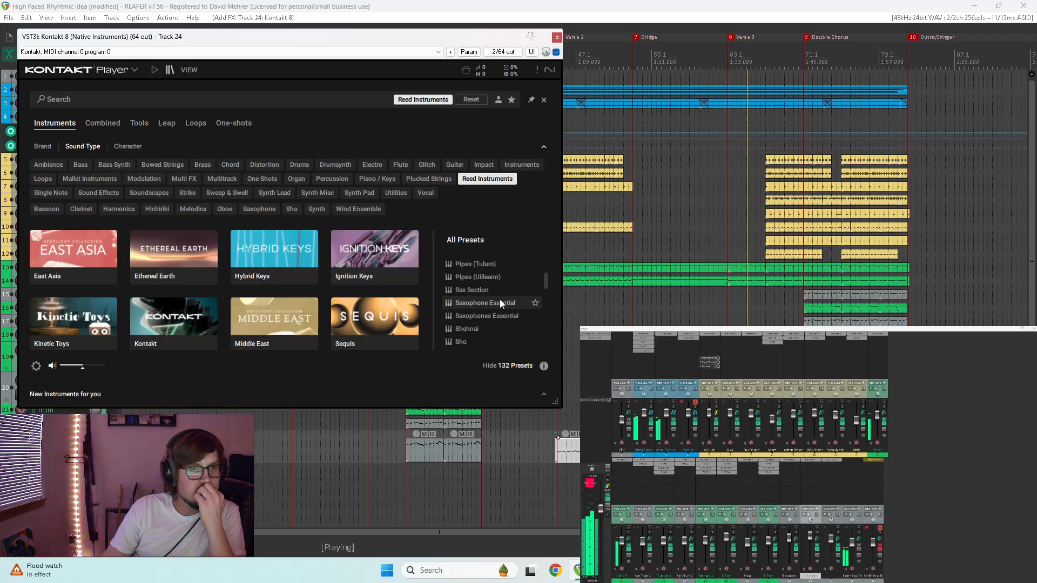
scroll(498, 301, "down", 4)
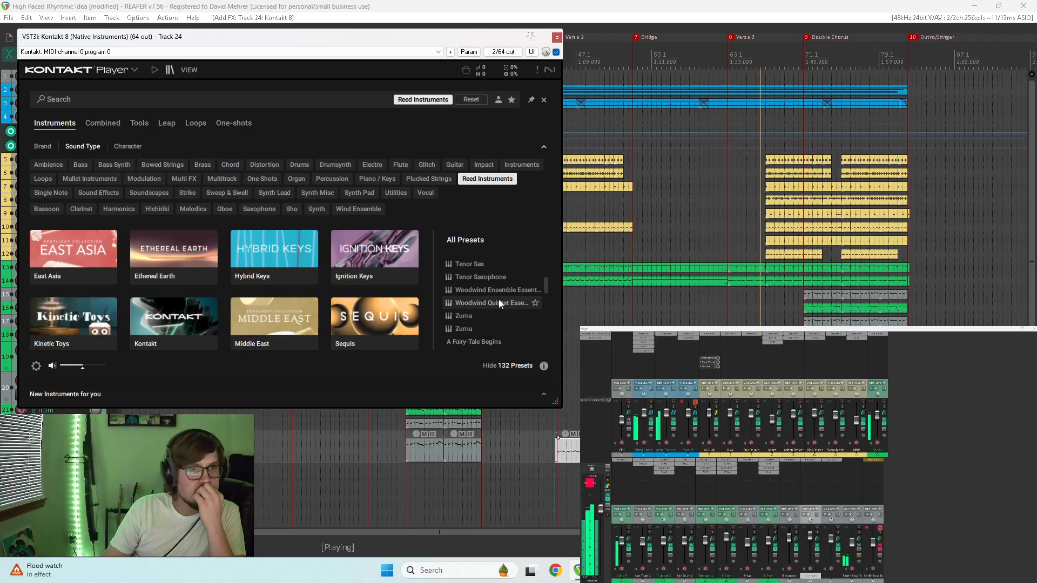
scroll(498, 302, "down", 4)
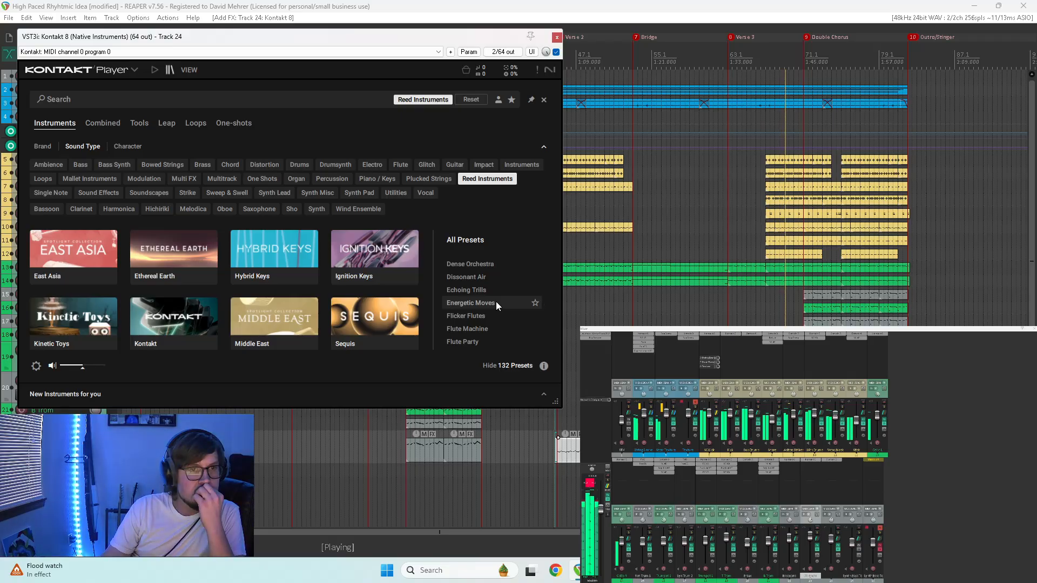
scroll(496, 302, "down", 3)
scroll(496, 301, "down", 4)
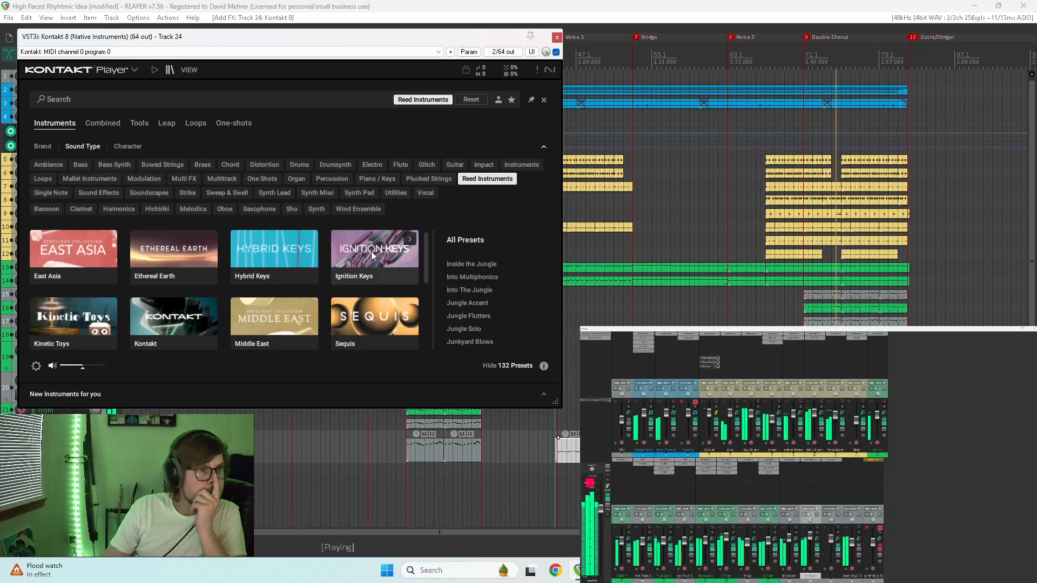
left_click(254, 213)
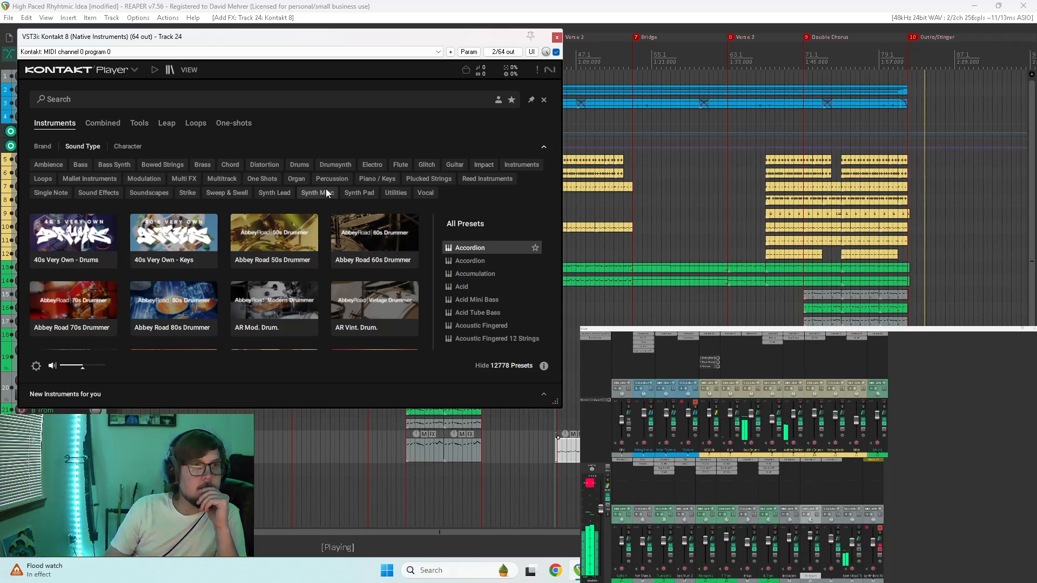
left_click(483, 182)
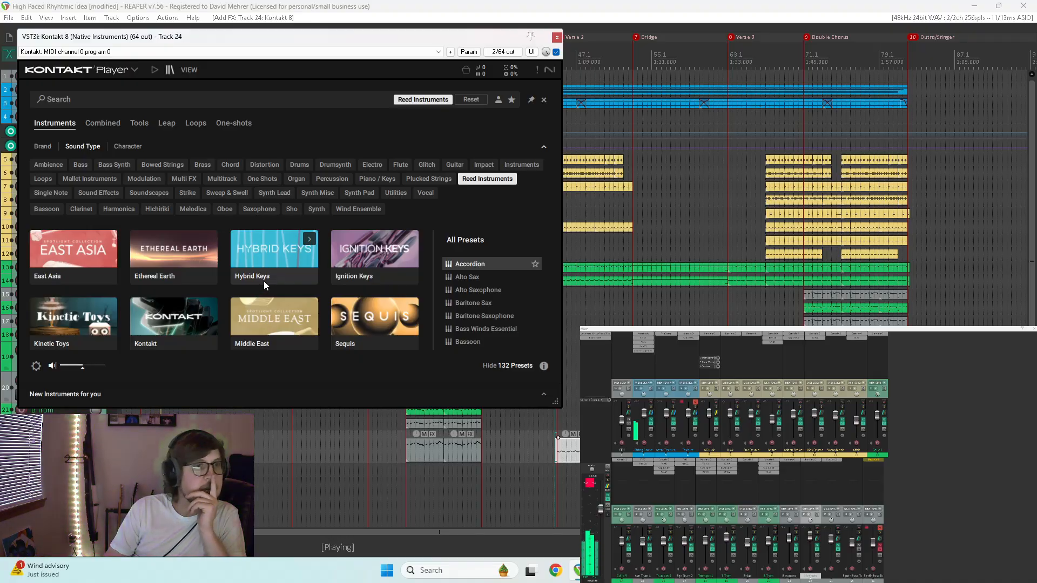
scroll(477, 288, "down", 2)
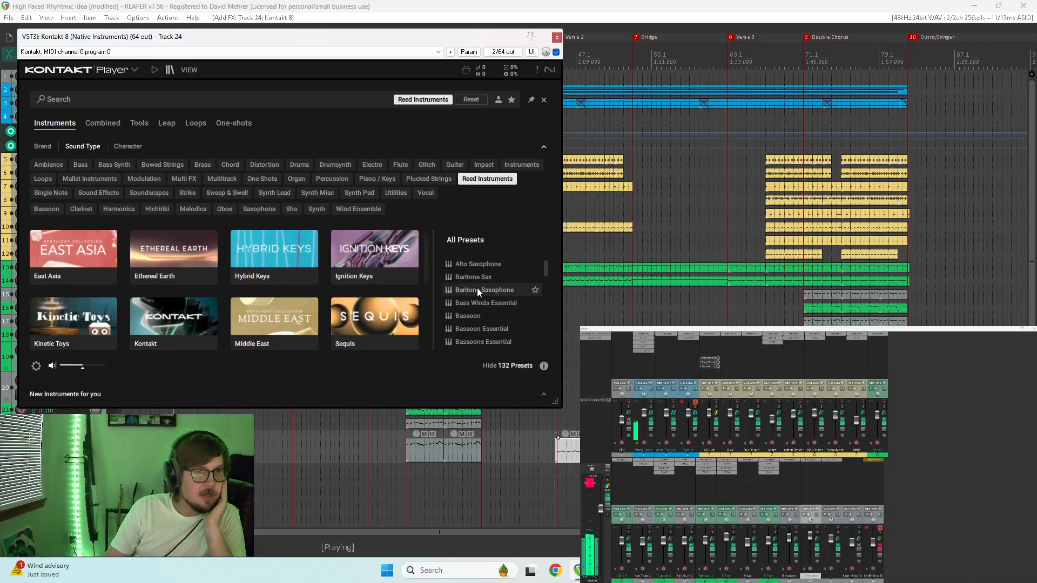
Narrow Kontakt's reed instruments to the Saxophone type, stop playback and look through the saxophone presets
left_click(254, 209)
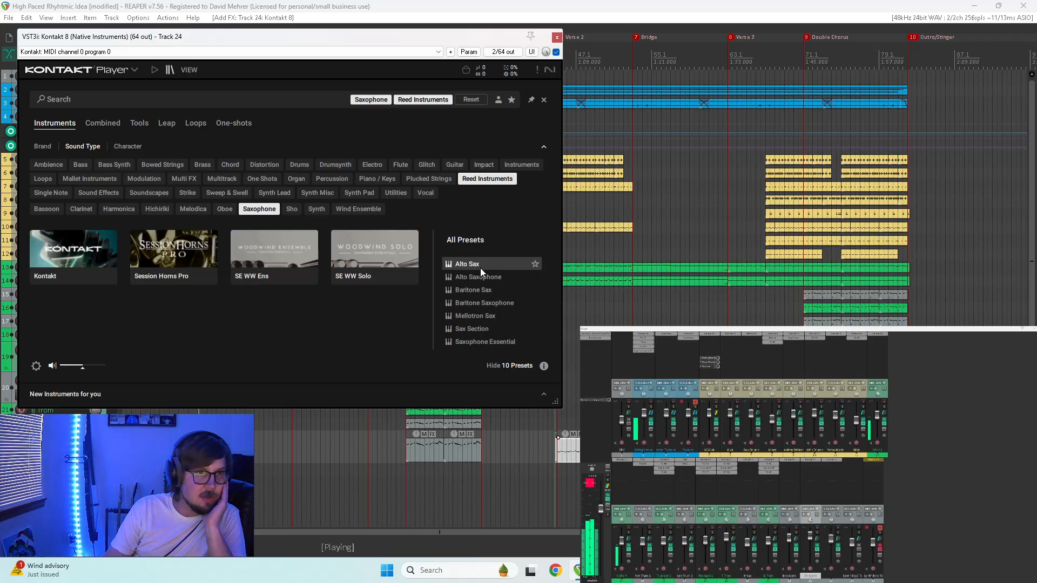
scroll(481, 267, "down", 2)
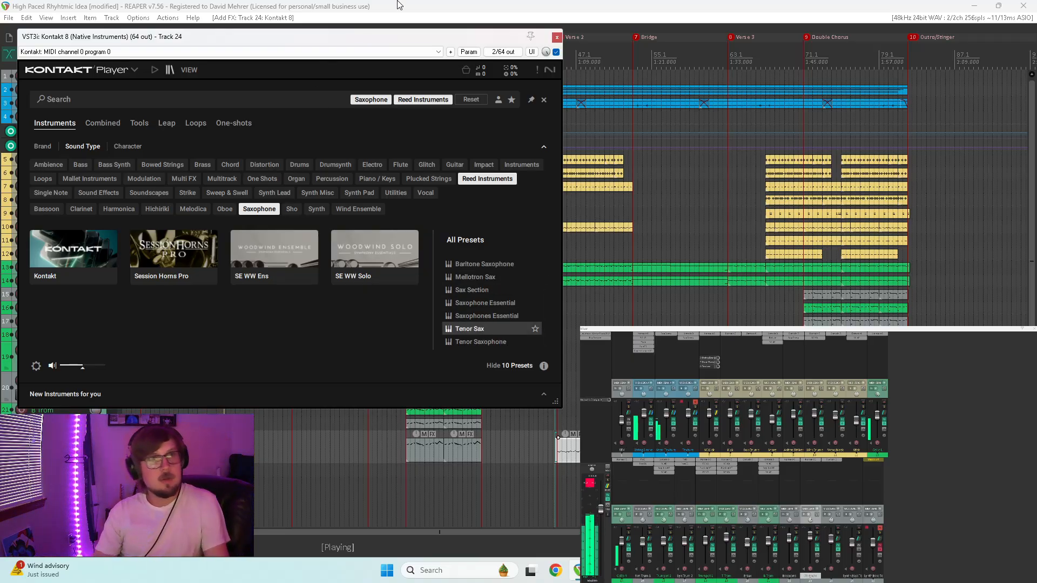
left_click(437, 5)
left_click(484, 339)
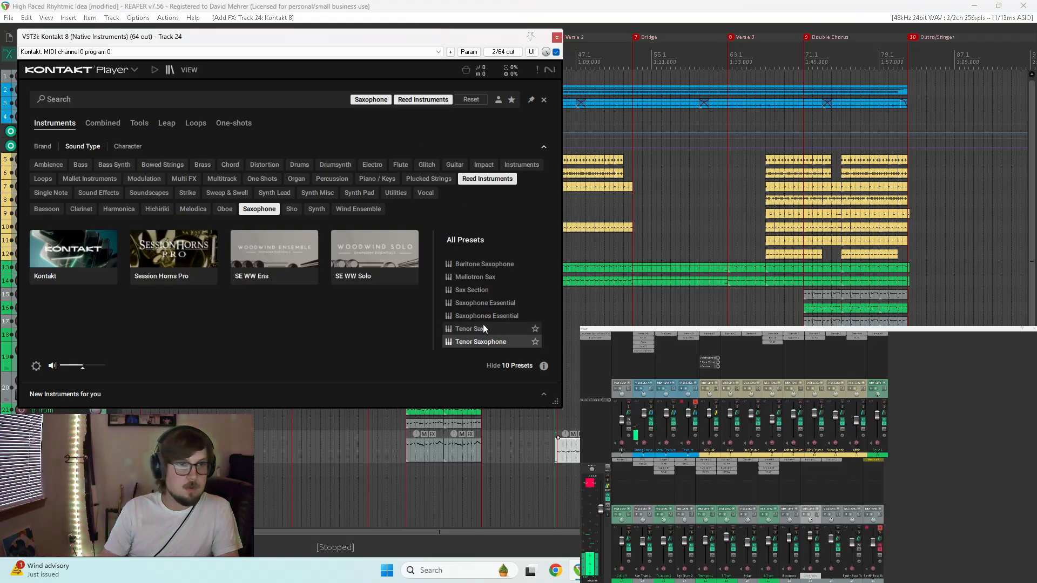
left_click(483, 326)
scroll(487, 315, "up", 3)
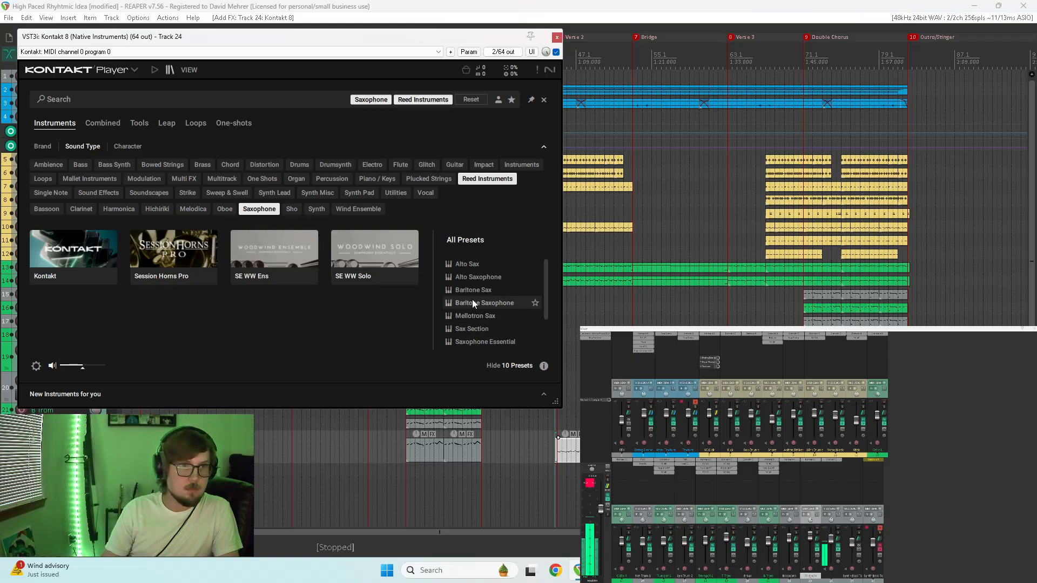
scroll(491, 283, "down", 3)
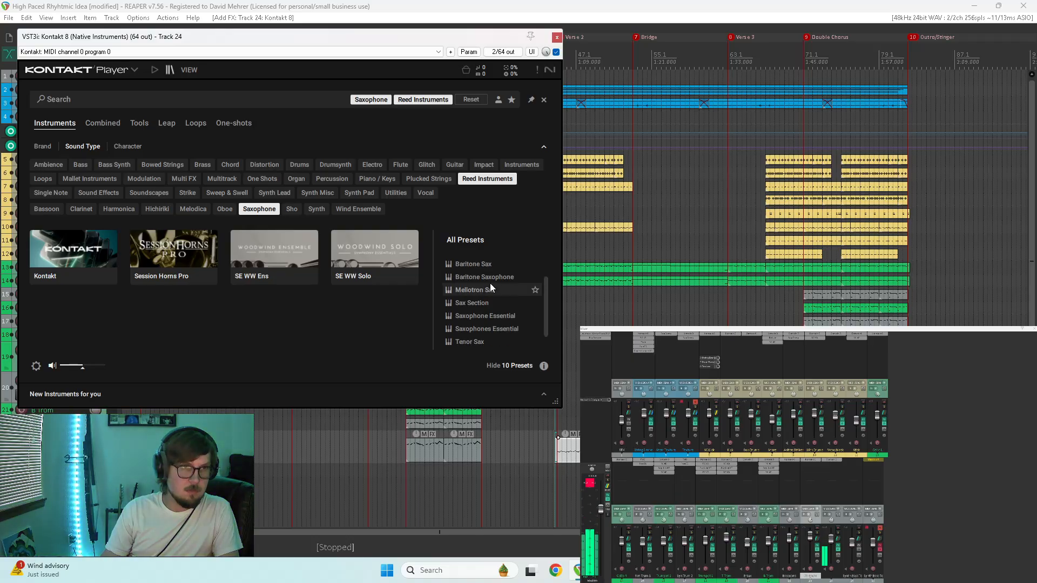
scroll(476, 298, "up", 3)
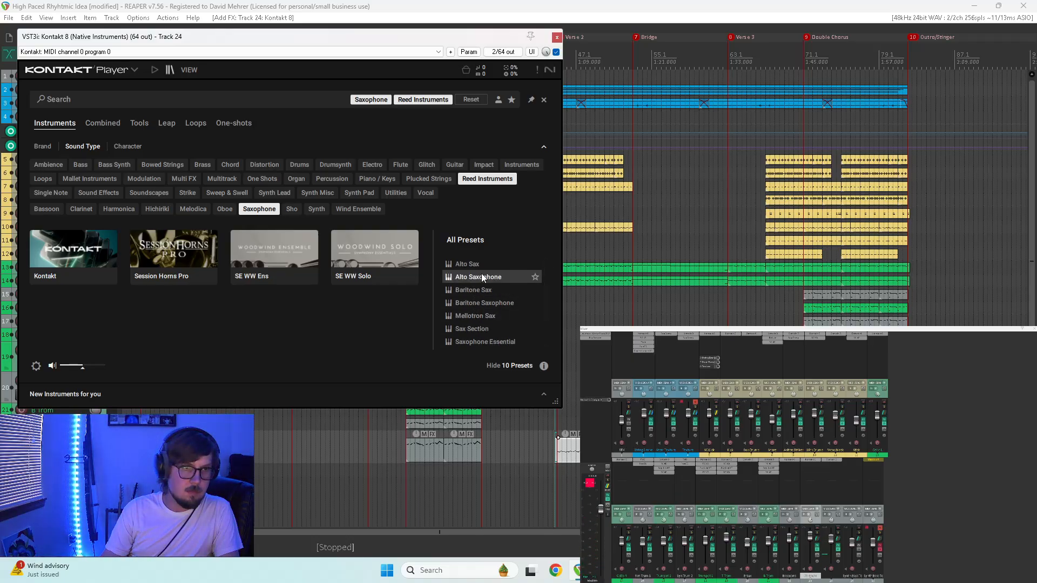
scroll(484, 324, "down", 3)
scroll(494, 323, "up", 3)
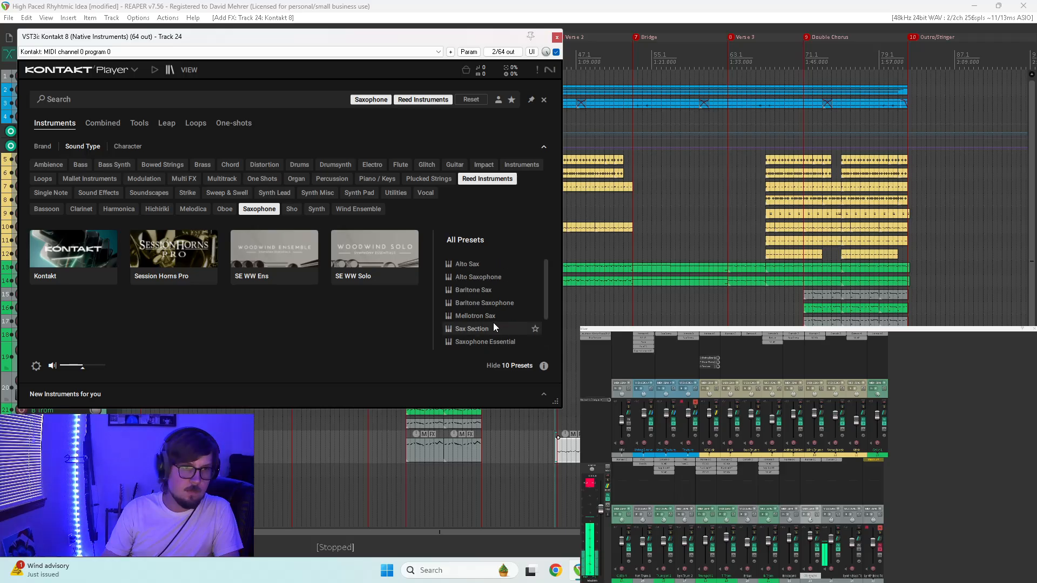
Compare the saxophone presets of the Kontakt, Session Horns Pro and SE WW Ens libraries, settling on Session Horns Pro
left_click(474, 265)
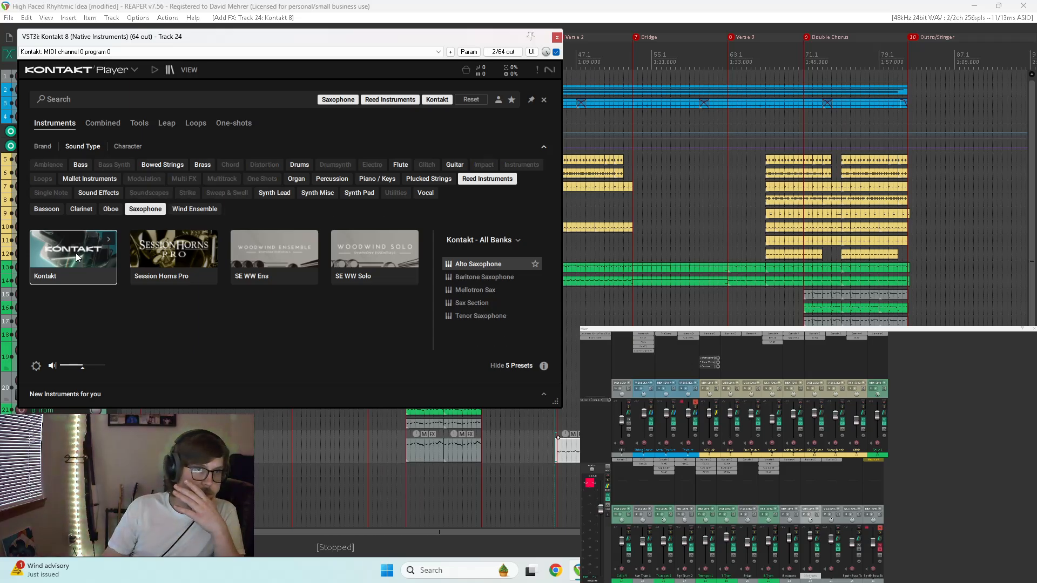
key("Down")
left_click(192, 258)
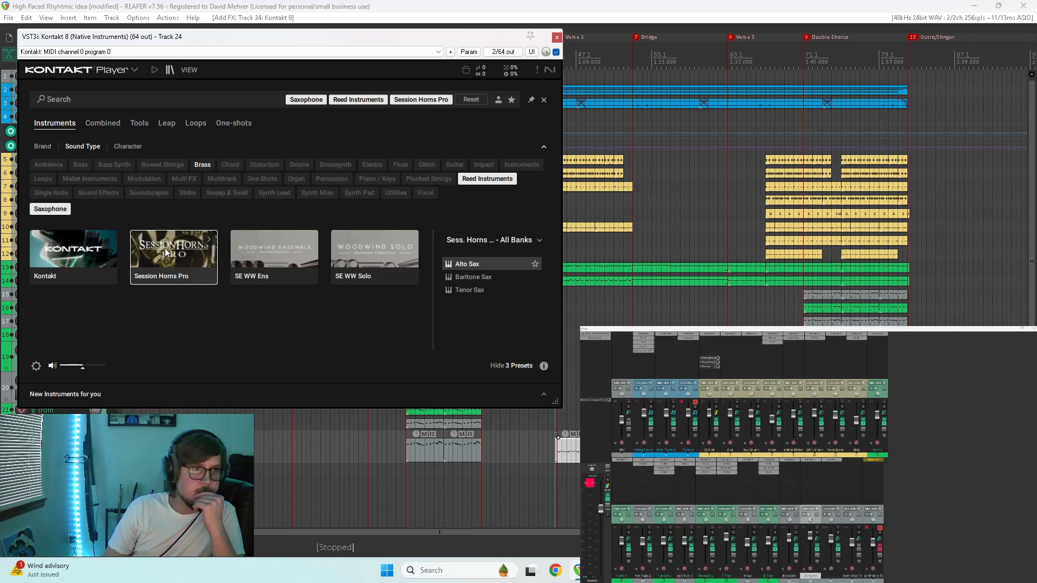
left_click(269, 251)
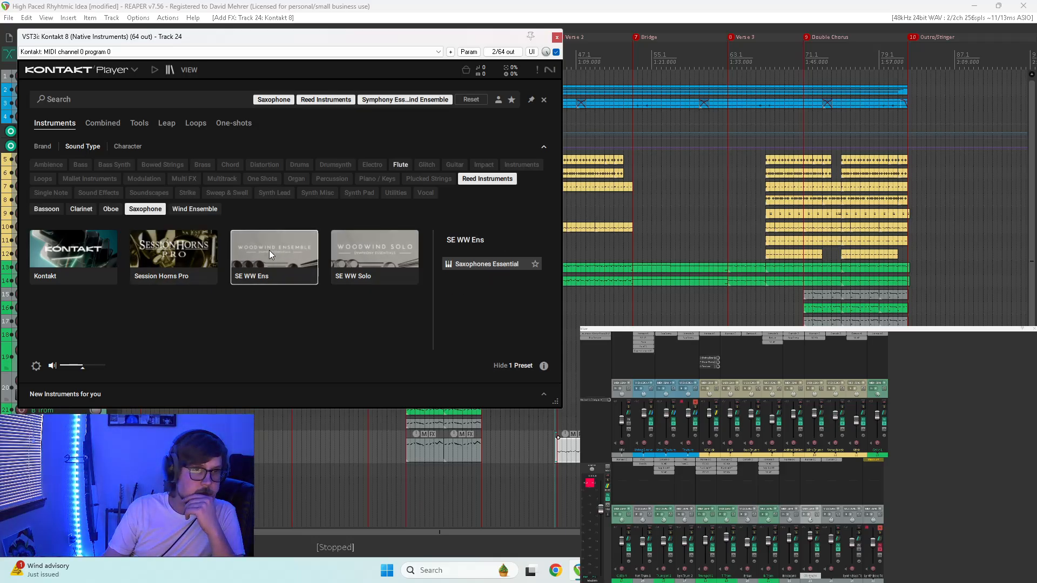
left_click(208, 259)
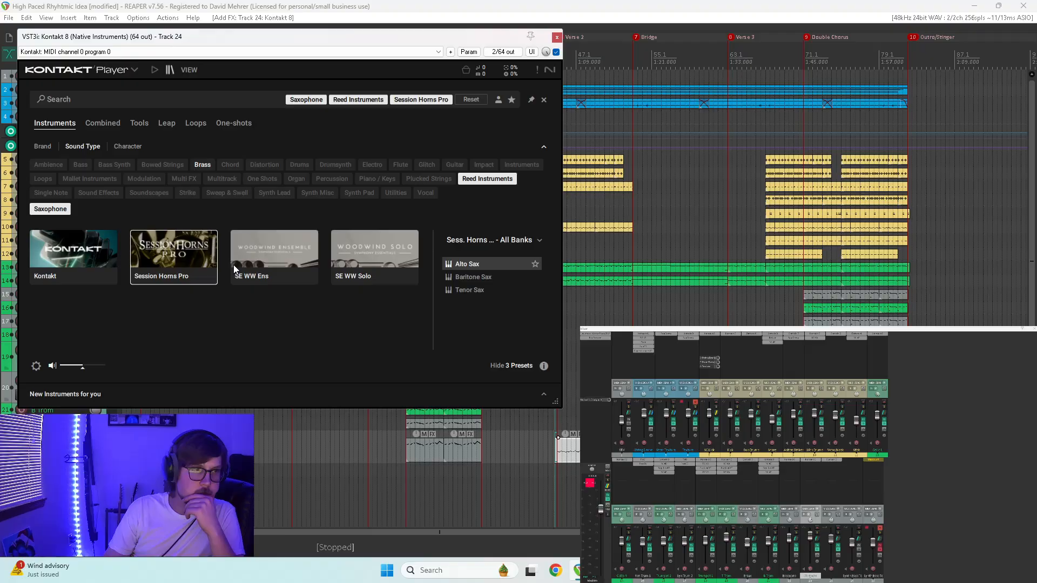
Load the Session Horns Pro Alto Sax on track 24, switch it to the Staccato articulation, and move its window over the mixer
left_click(478, 265)
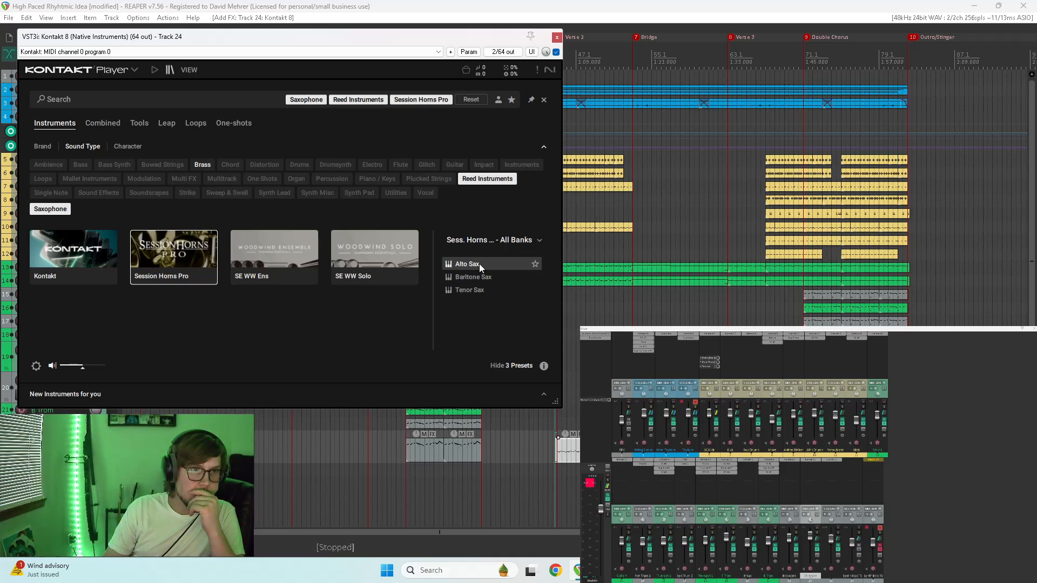
double_click(468, 264)
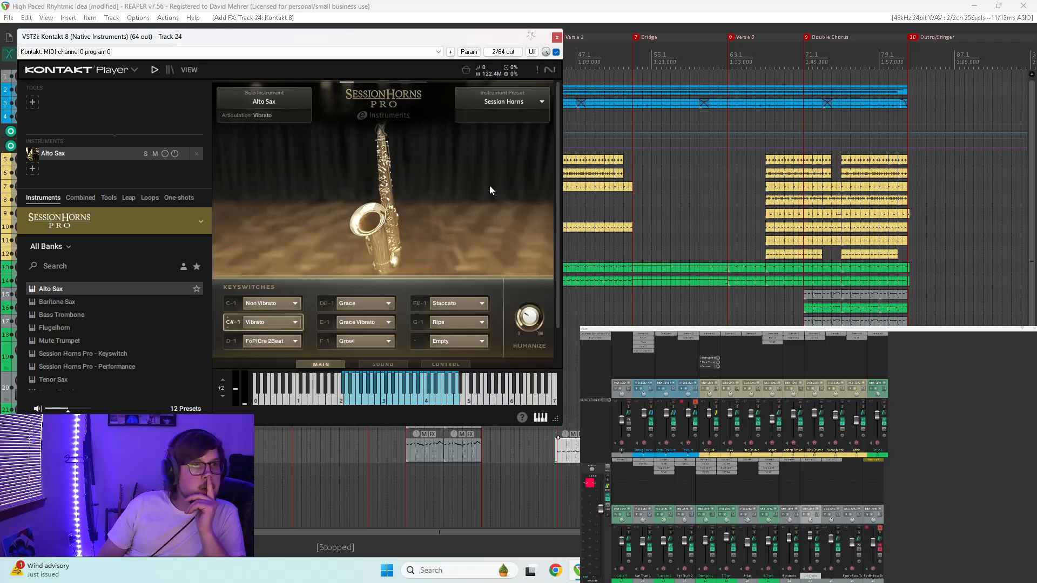
left_click(423, 302)
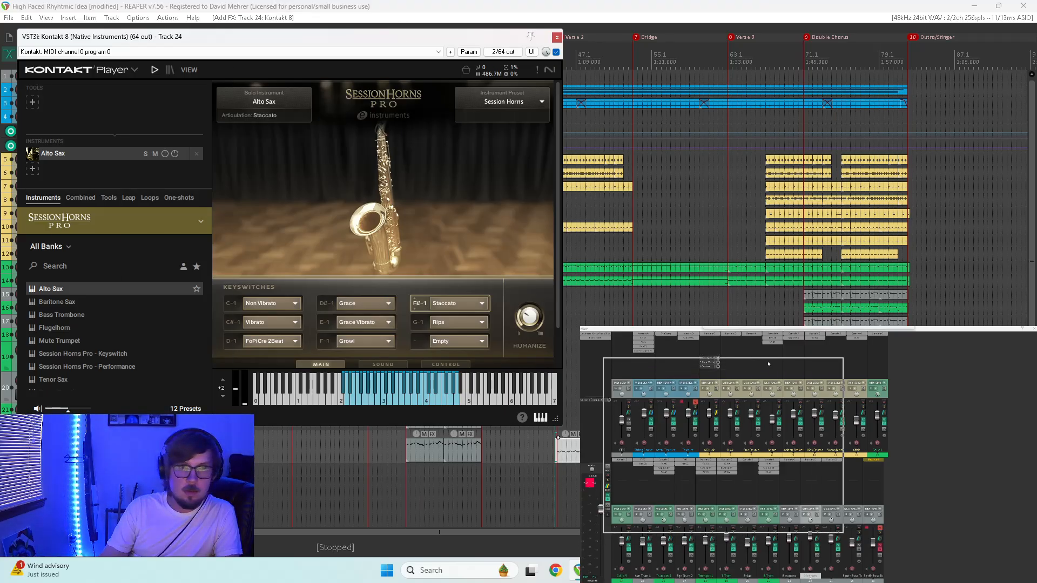
left_click_drag(393, 42, 723, 384)
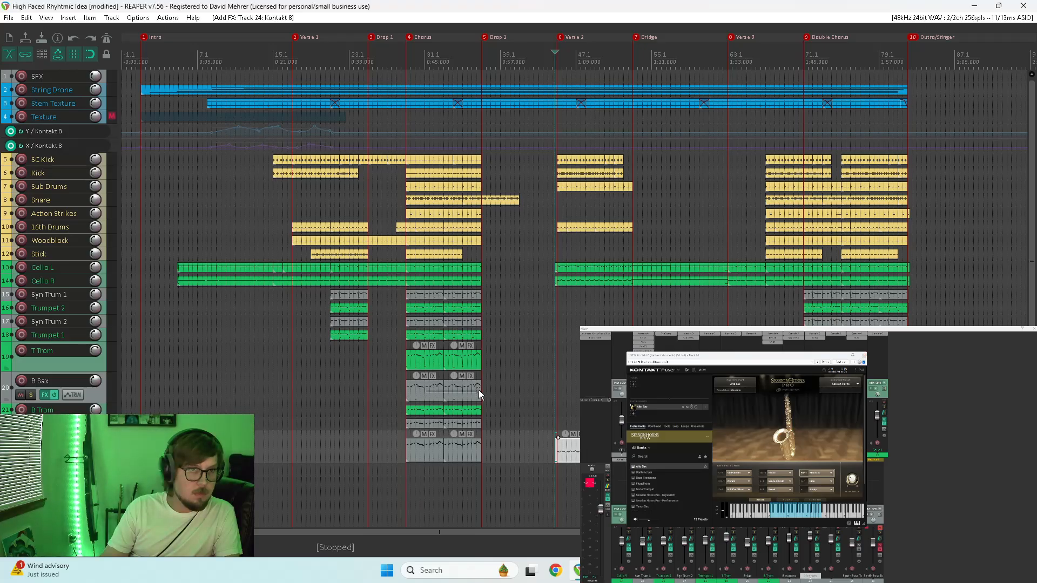
Copy the B Sax track's Chorus clips onto the new Alto Sax track and open the copy in the MIDI editor
left_click(423, 390)
left_click_drag(426, 390, 434, 472)
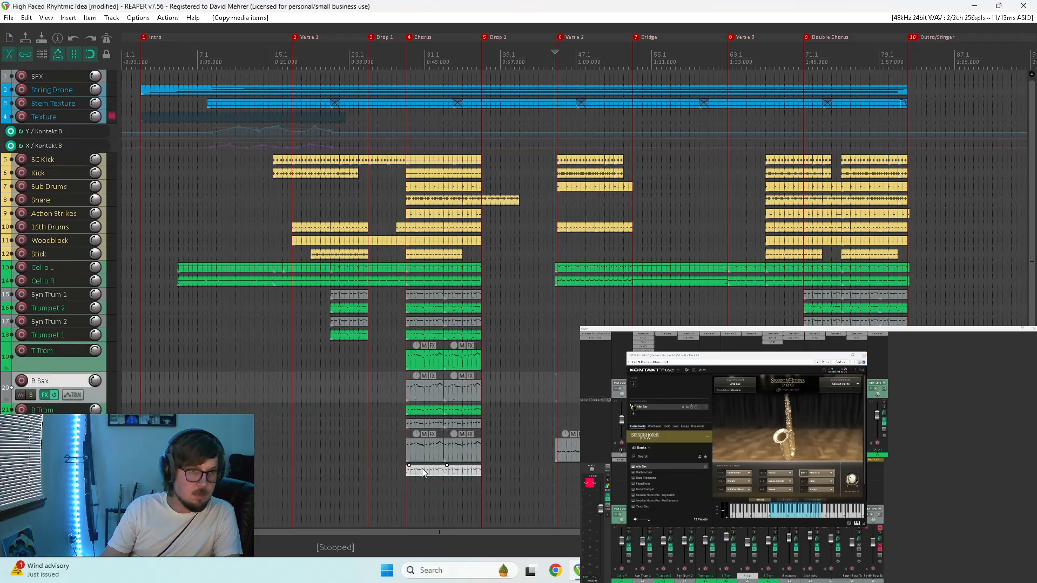
double_click(422, 471)
Delete the low keyswitch notes around C0 to D#0 far beneath the melodic pattern in the copied Chorus clip
scroll(576, 358, "down", 5)
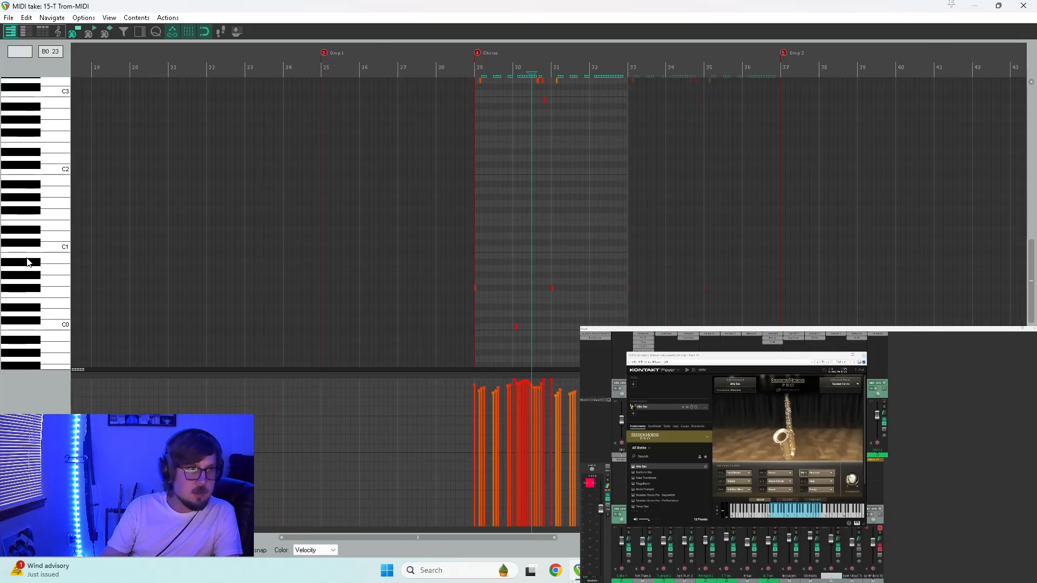
scroll(33, 265, "up", 7)
scroll(80, 266, "down", 5)
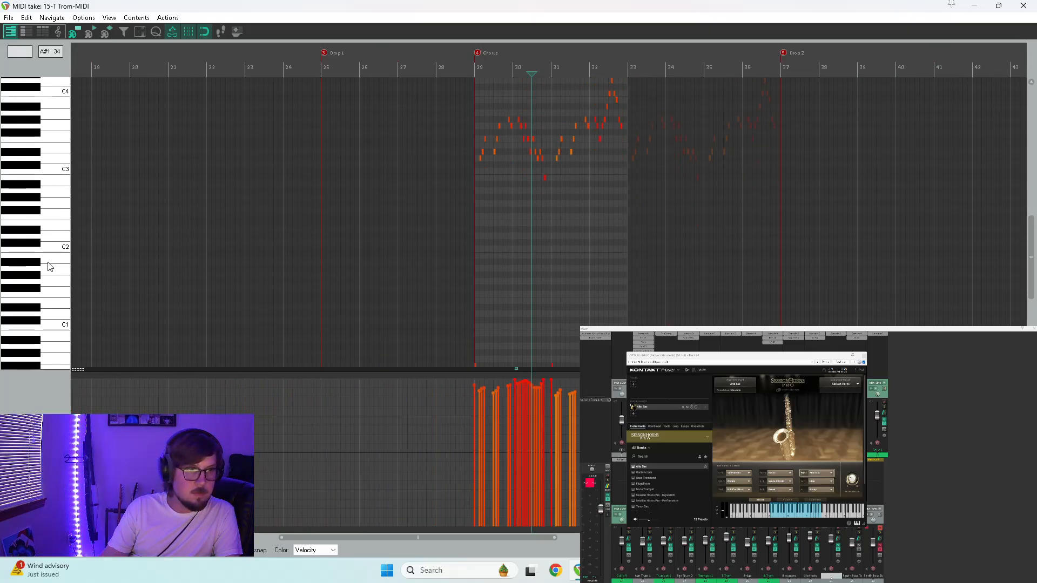
left_click_drag(451, 248, 614, 341)
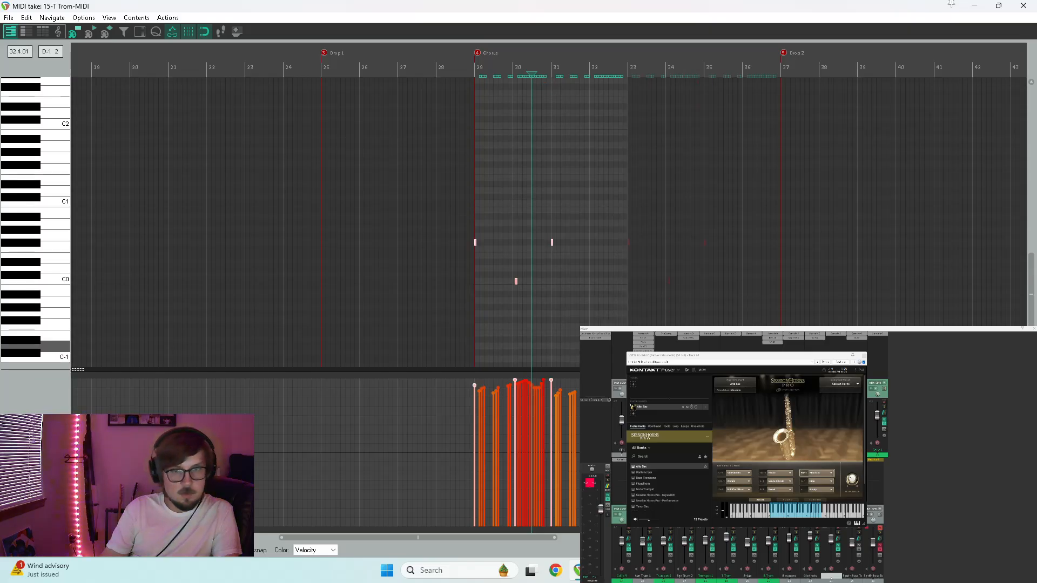
scroll(25, 230, "up", 3)
scroll(26, 230, "up", 2)
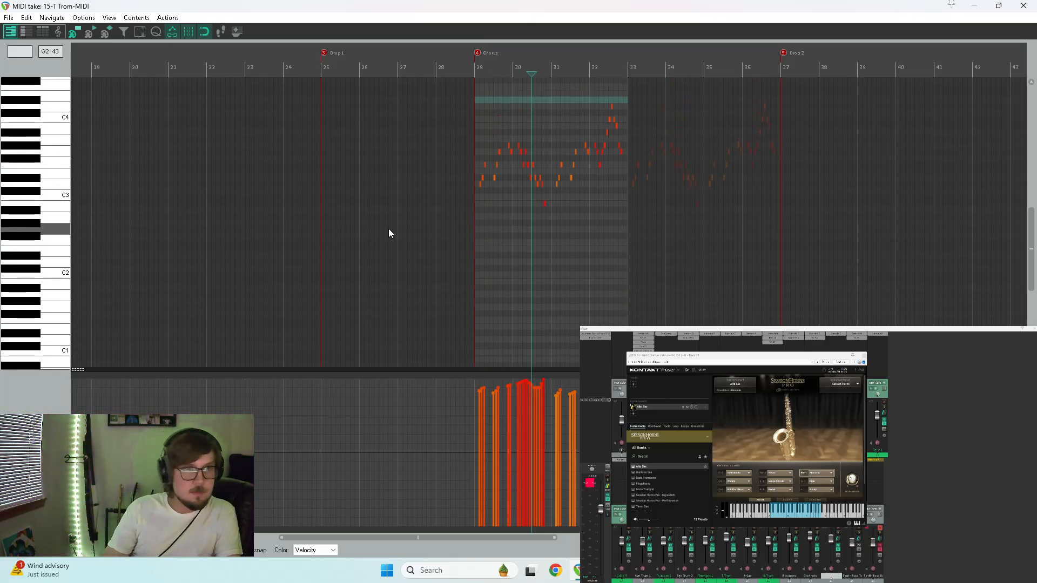
Solo the Alto Sax track, play it repeatedly from the Chorus start, and audition the pattern's lowest notes
left_click(482, 203)
key("space")
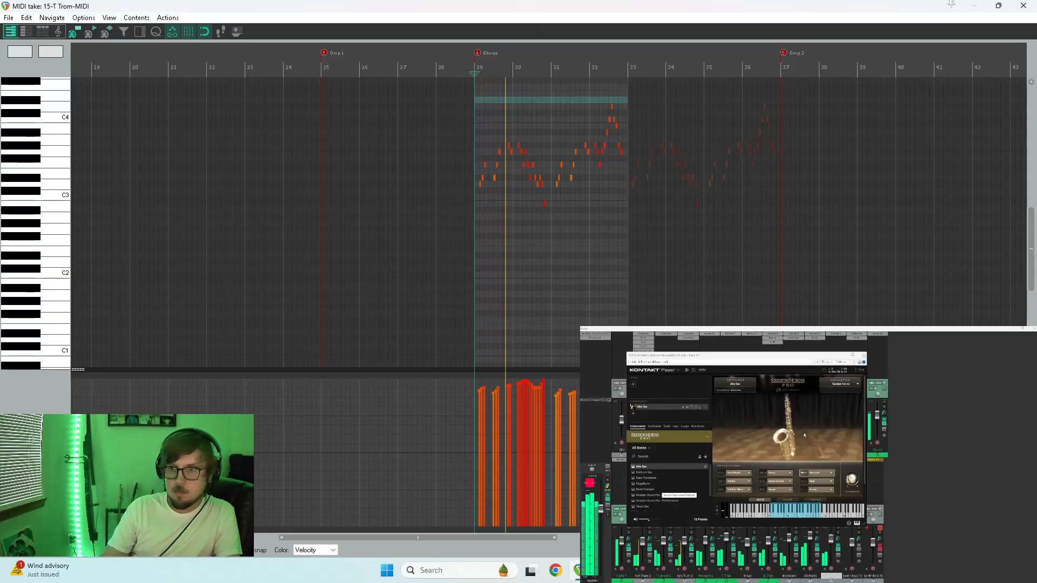
left_click_drag(749, 363, 839, 354)
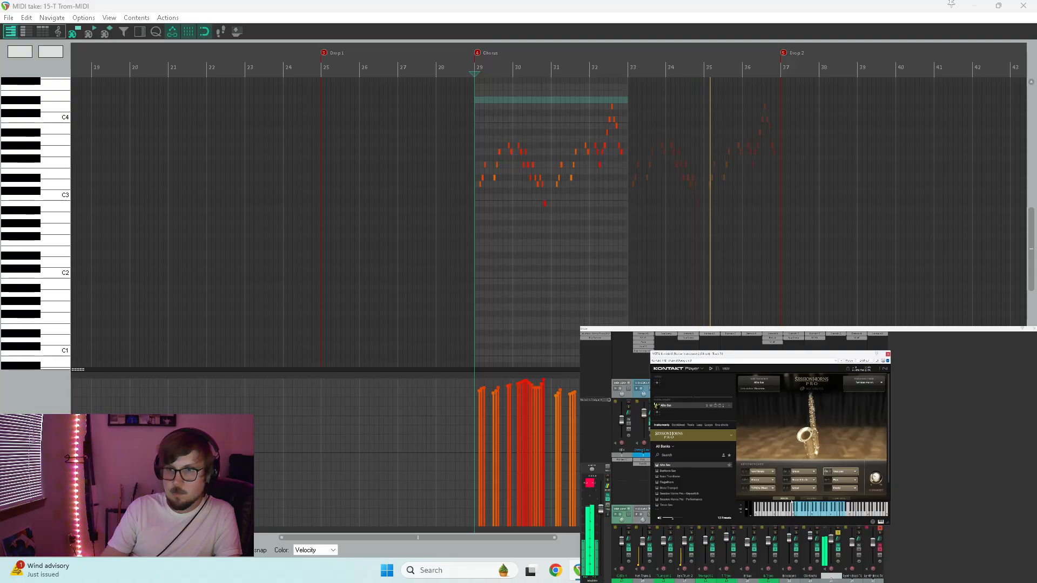
key("space")
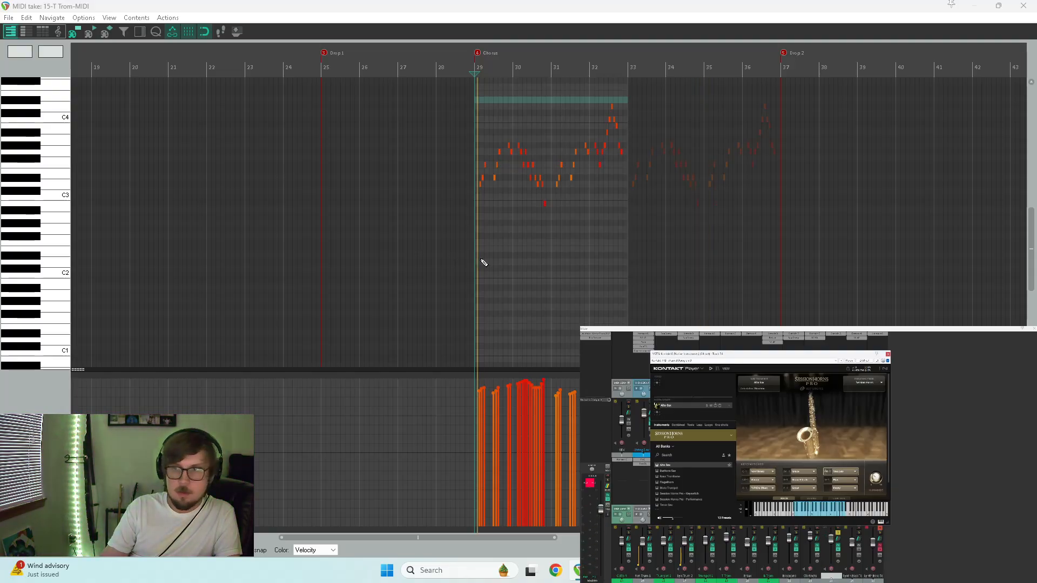
key("space")
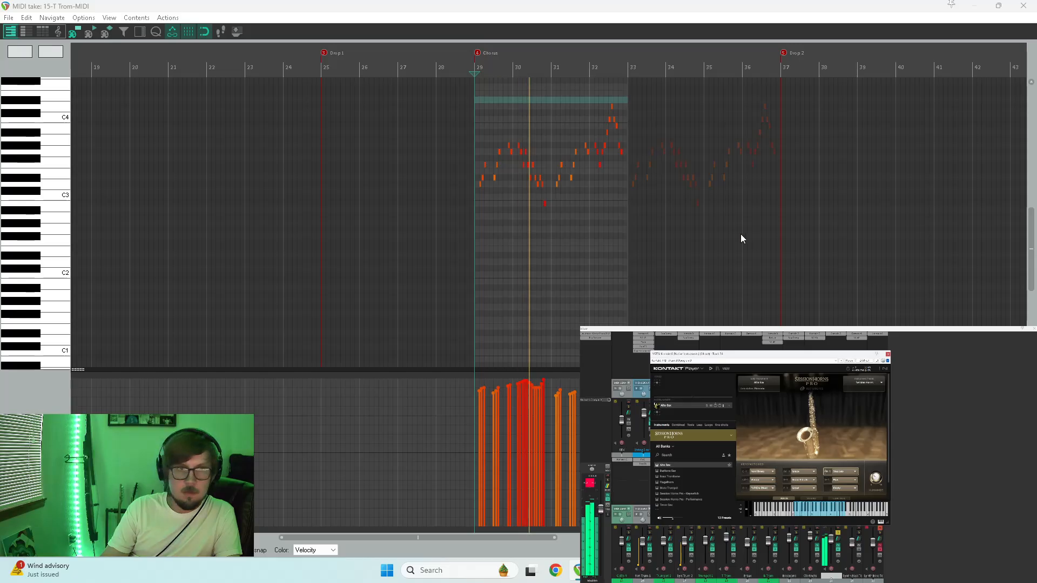
key("space")
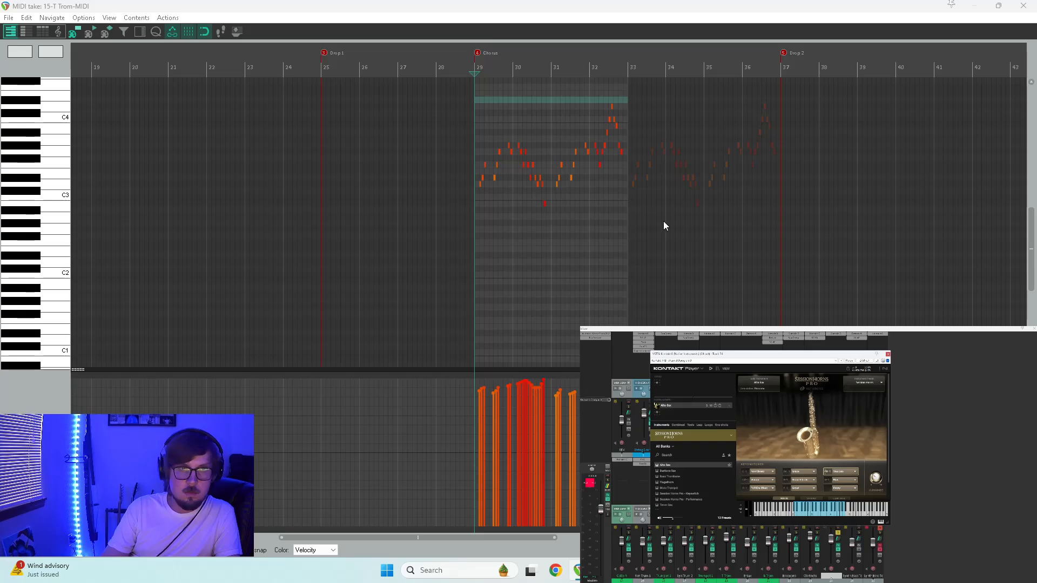
key("space")
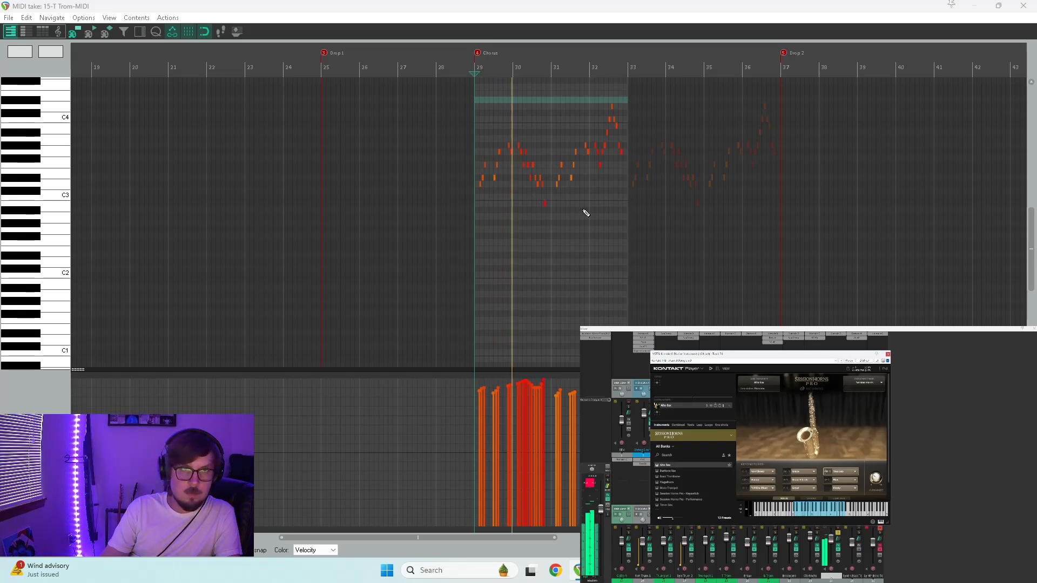
scroll(585, 216, "up", 3)
key("space")
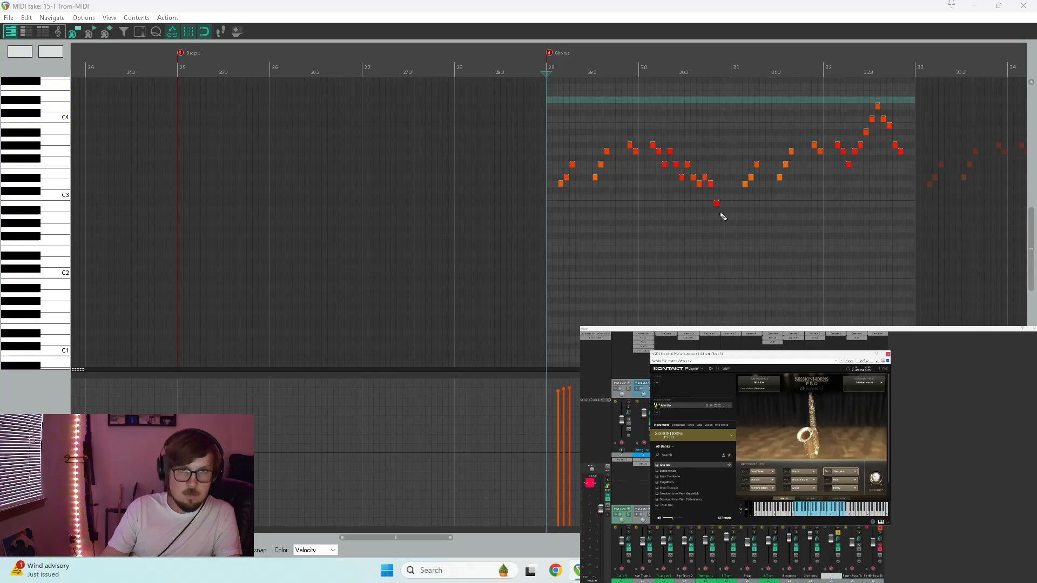
left_click(717, 204)
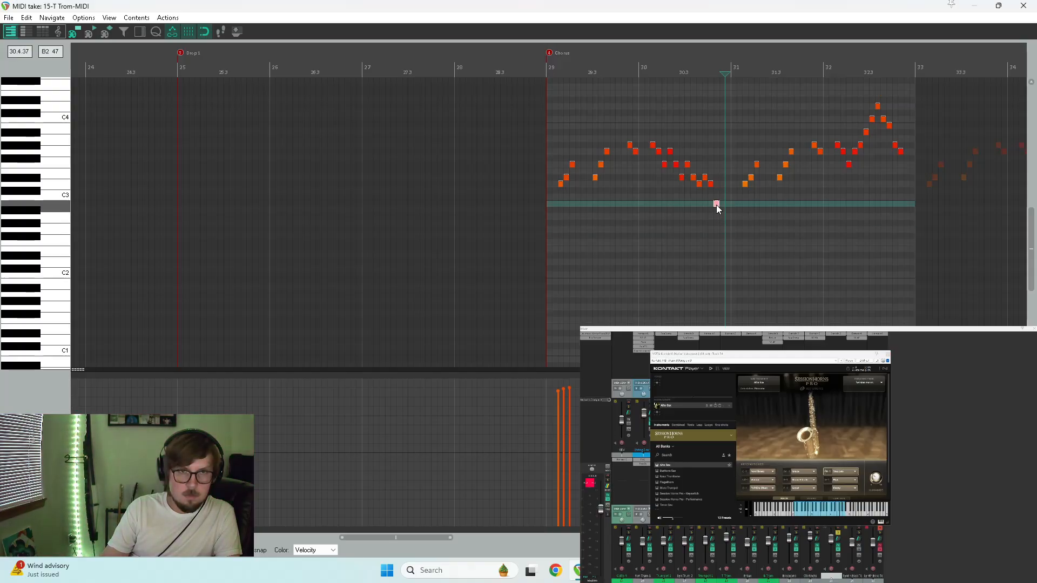
left_click(711, 184)
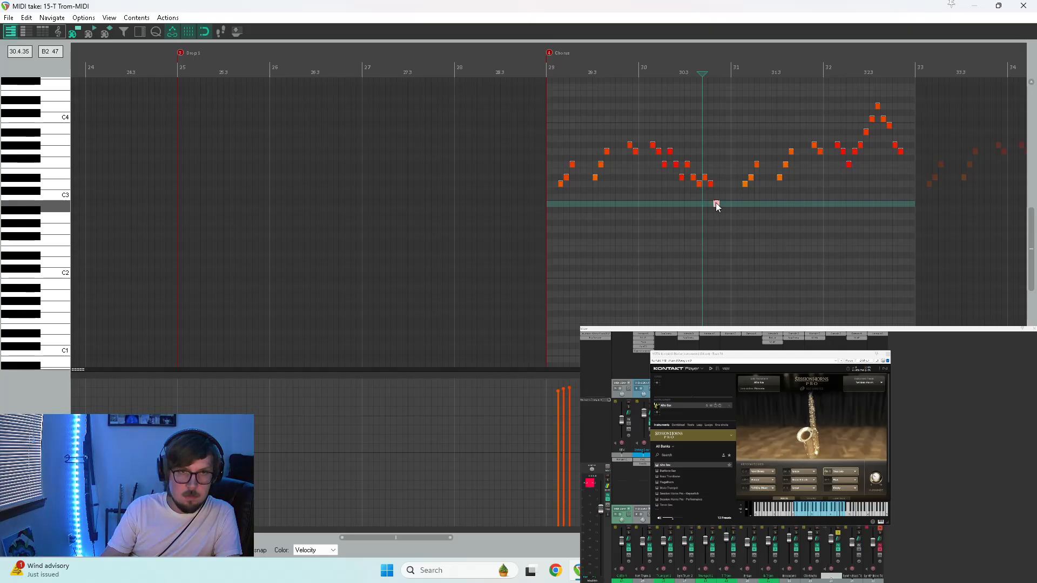
Transpose all notes of the Alto Sax Chorus clip up one octave and play the result from the Chorus start
scroll(713, 205, "down", 3)
left_click_drag(461, 234, 720, 77)
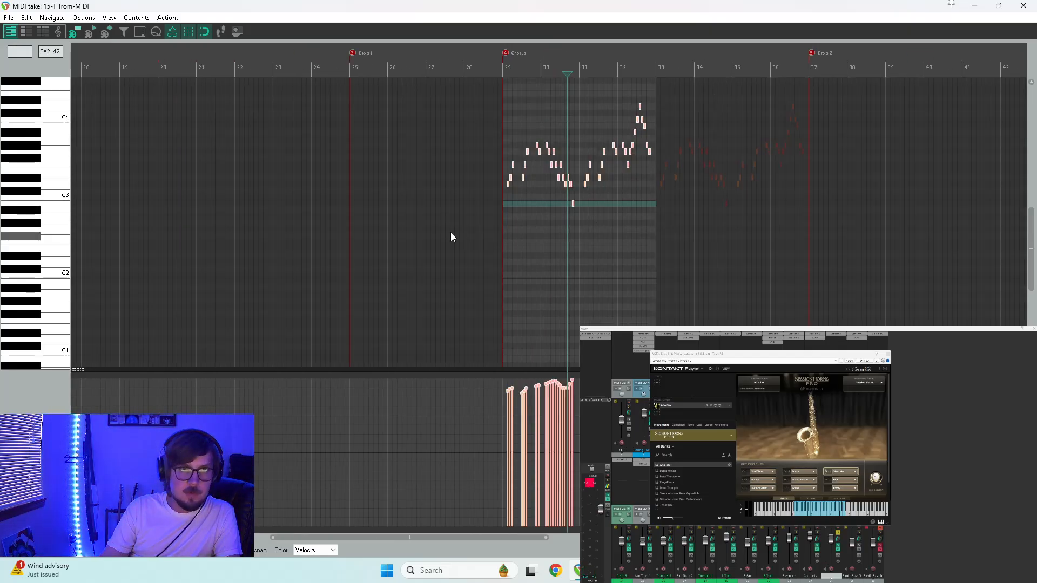
scroll(620, 209, "up", 3)
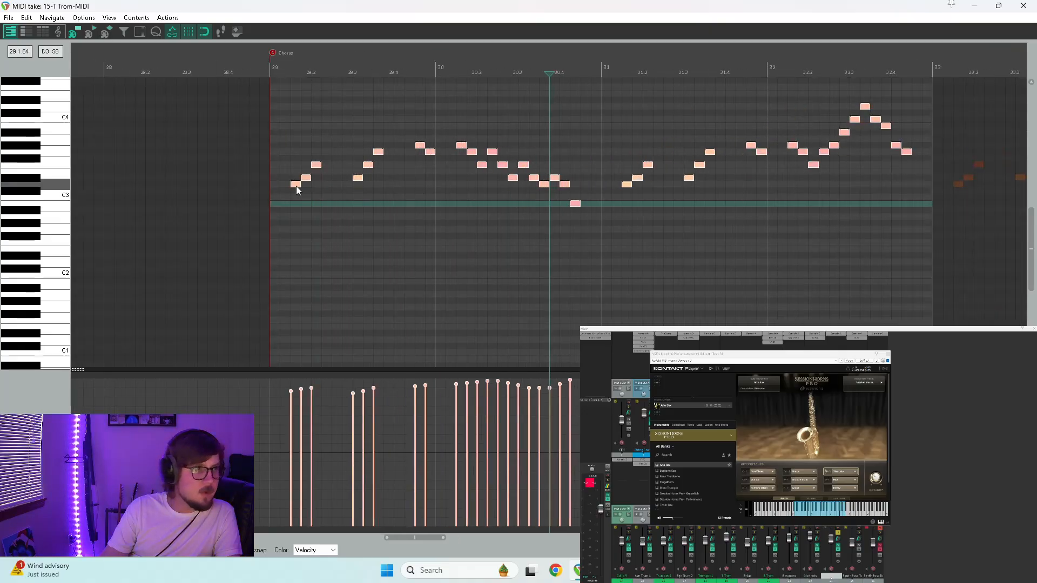
left_click_drag(296, 186, 297, 107)
key("w")
key("space")
scroll(63, 145, "up", 3)
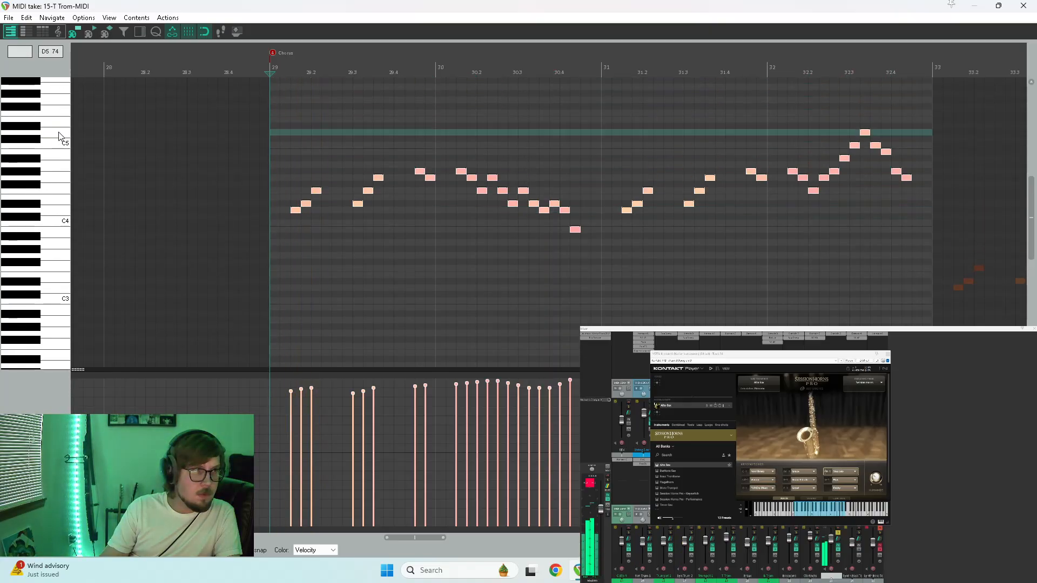
scroll(63, 156, "up", 2)
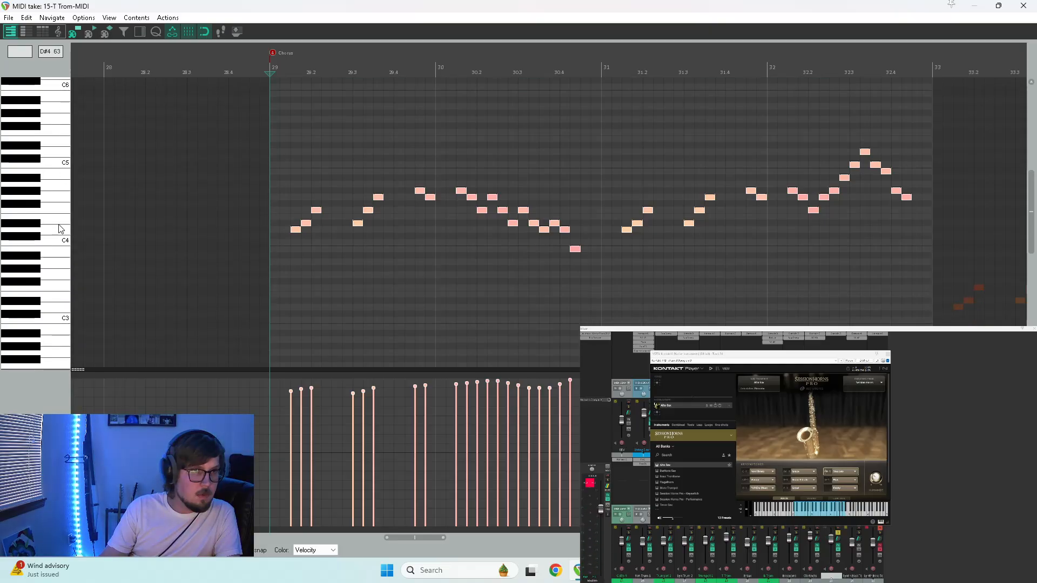
scroll(406, 250, "down", 4)
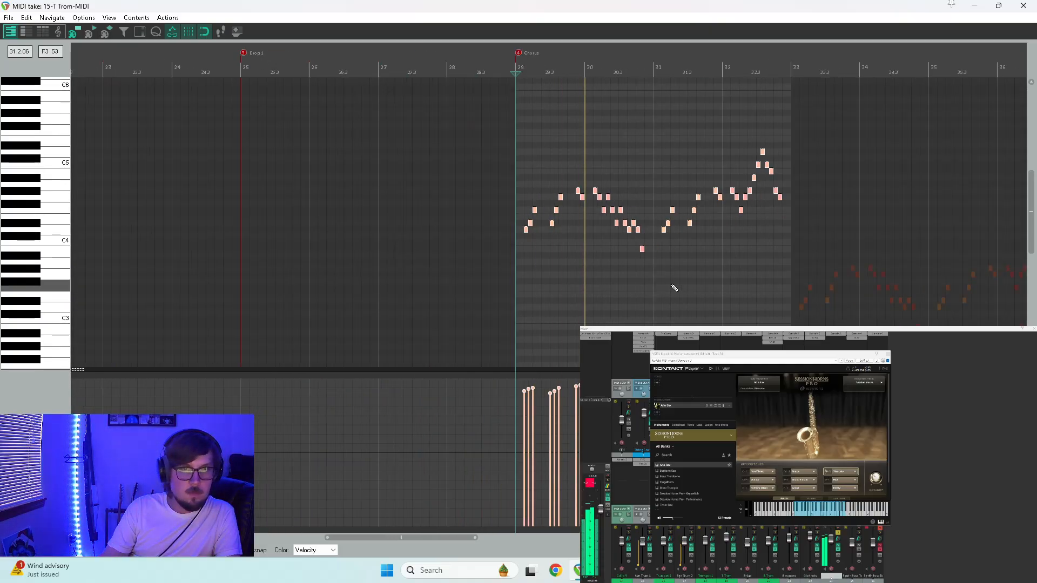
Play the Alto Sax from the Chorus start and look through the instrument's mixer and settings pages in Session Horns Pro
left_click(814, 498)
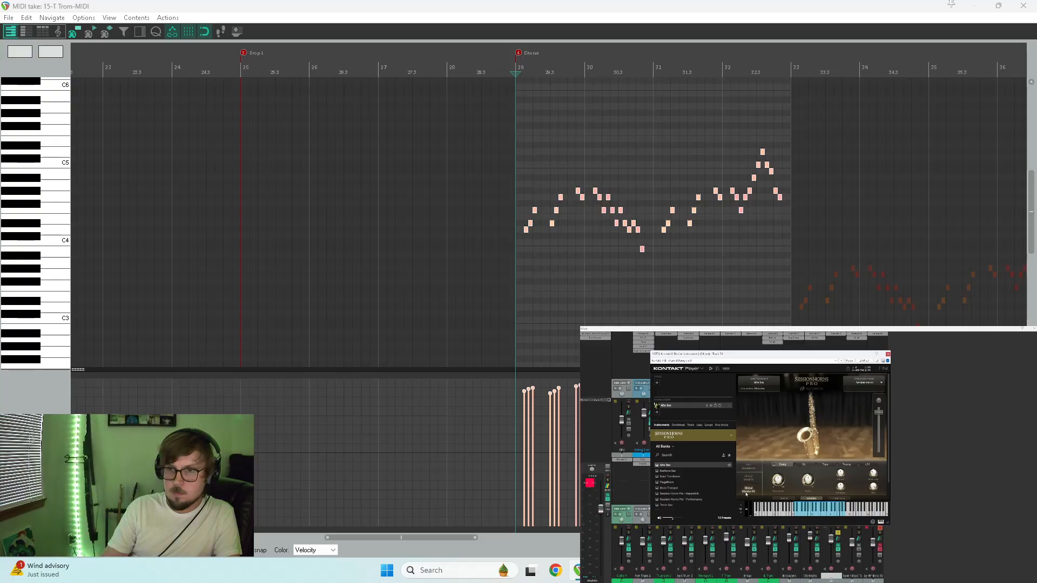
left_click(750, 469)
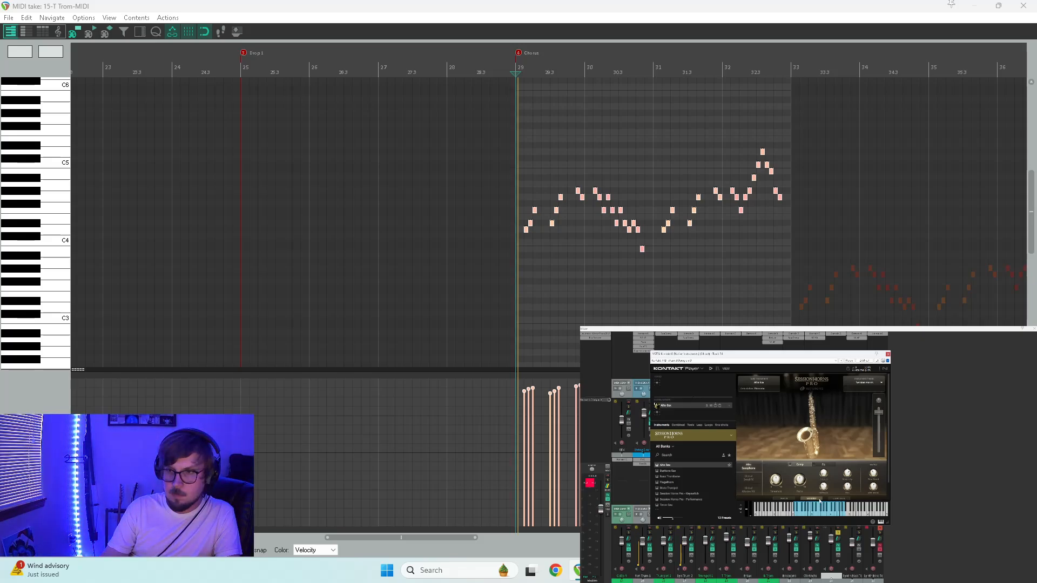
key("space")
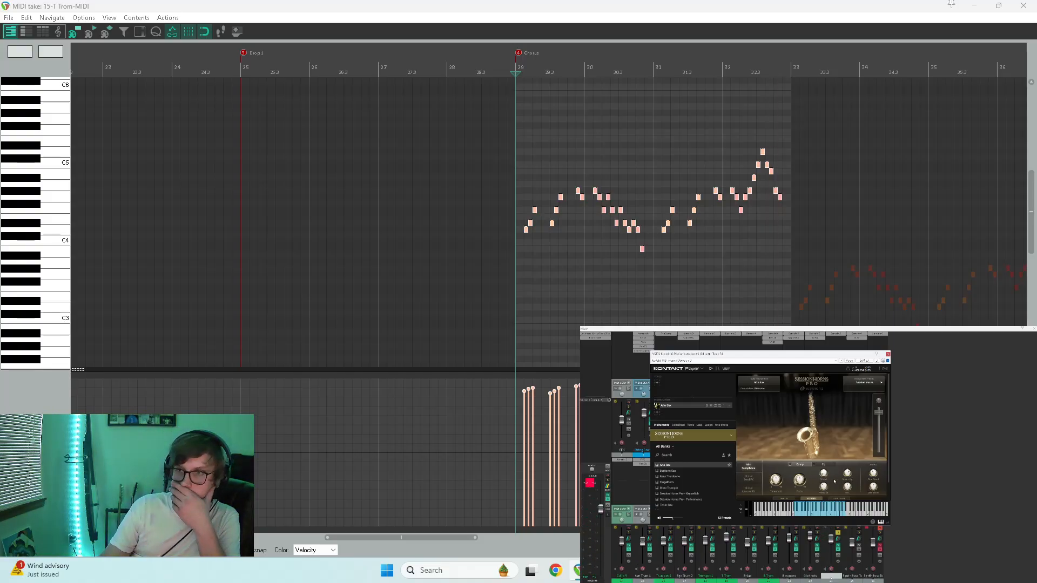
left_click(834, 499)
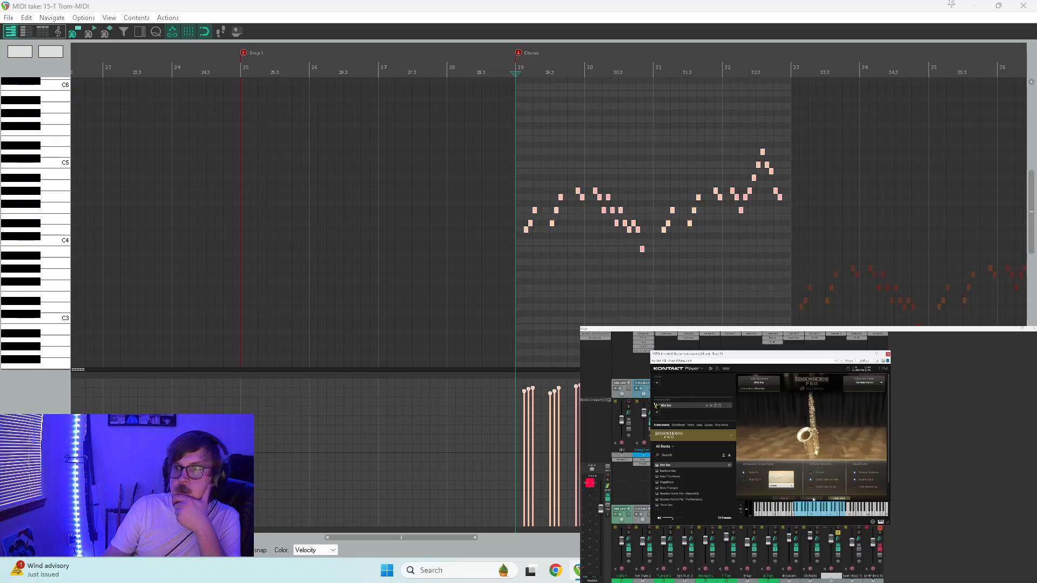
left_click(789, 500)
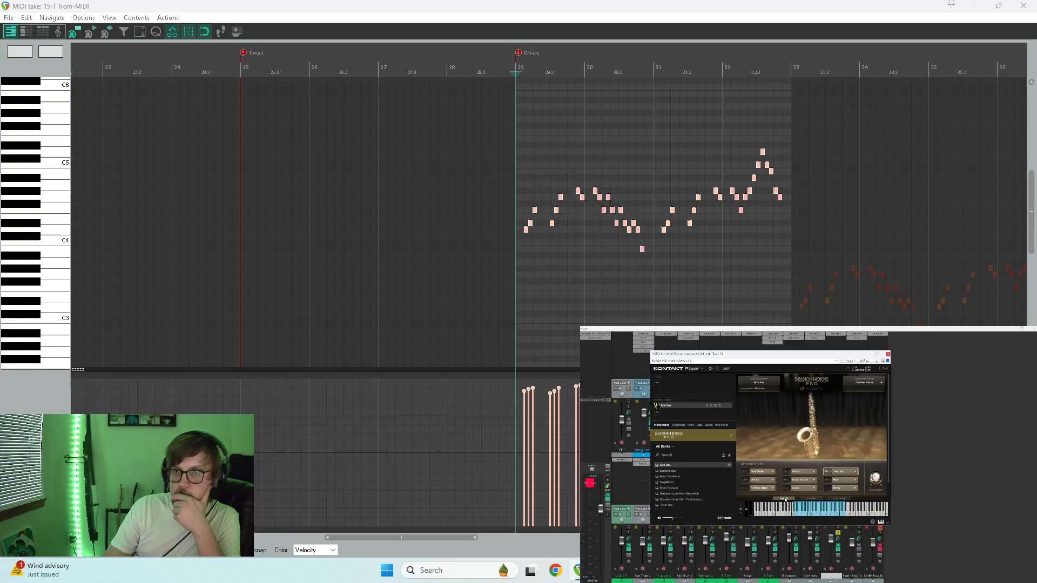
Switch the alto sax instrument's sound preset to the last entry in its list and audition the Chorus melody
left_click(880, 385)
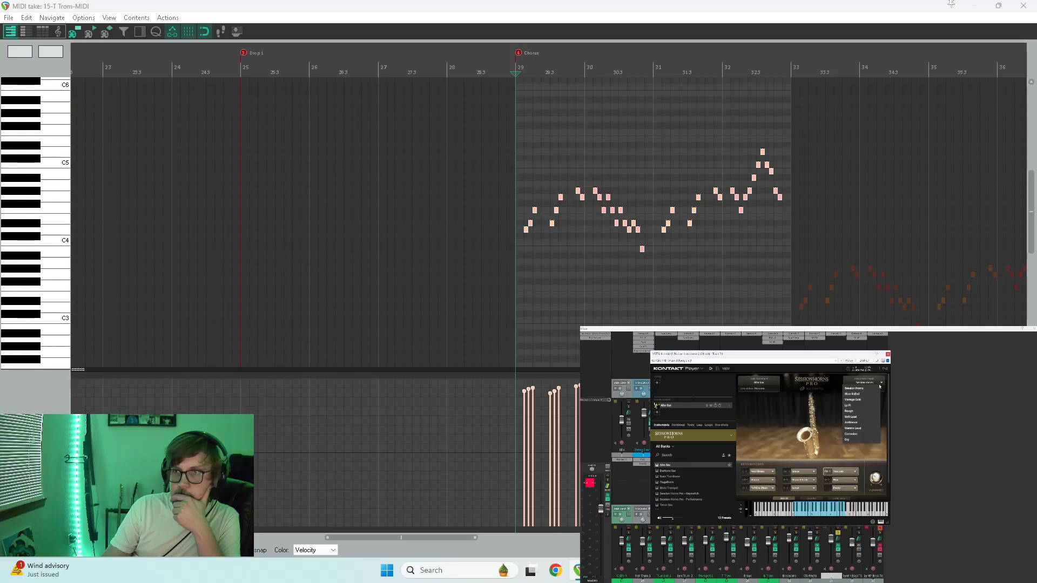
left_click(858, 440)
key("space")
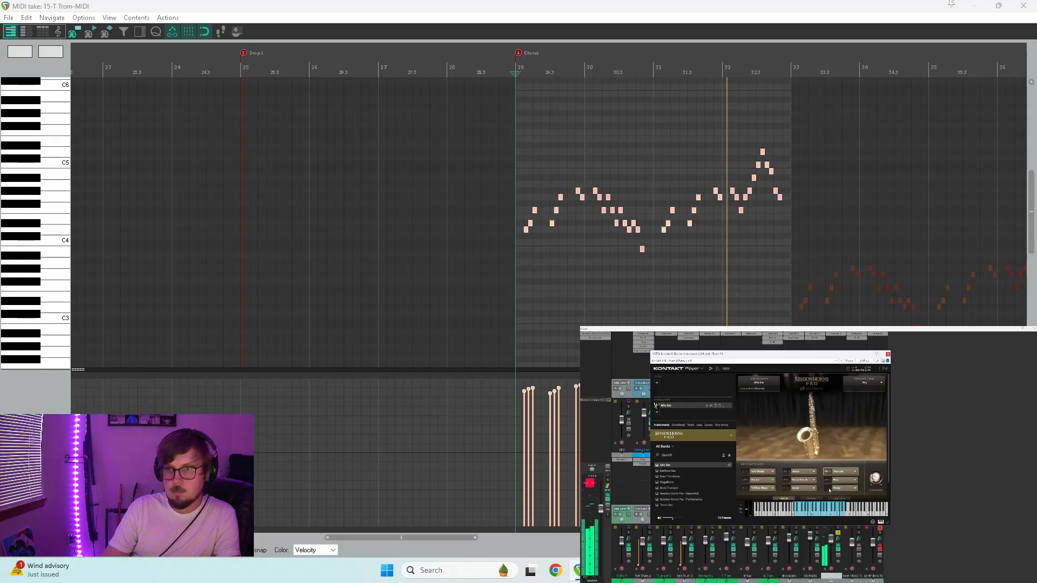
key("space")
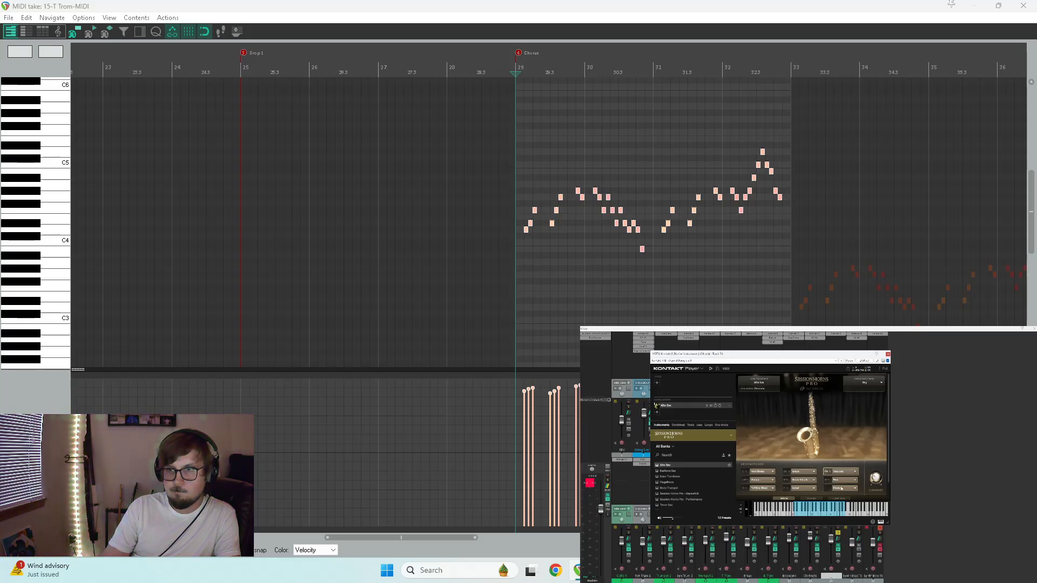
Try different articulations for the alto sax, reassign one articulation slot, and replay the Chorus melody to compare them
left_click(761, 472)
left_click(750, 472)
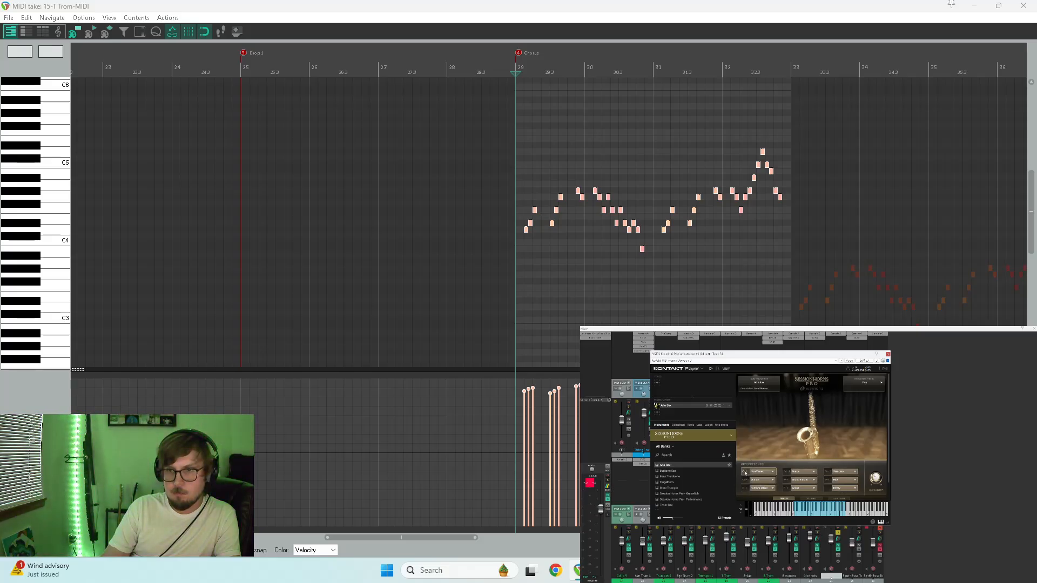
key("space")
left_click(848, 480)
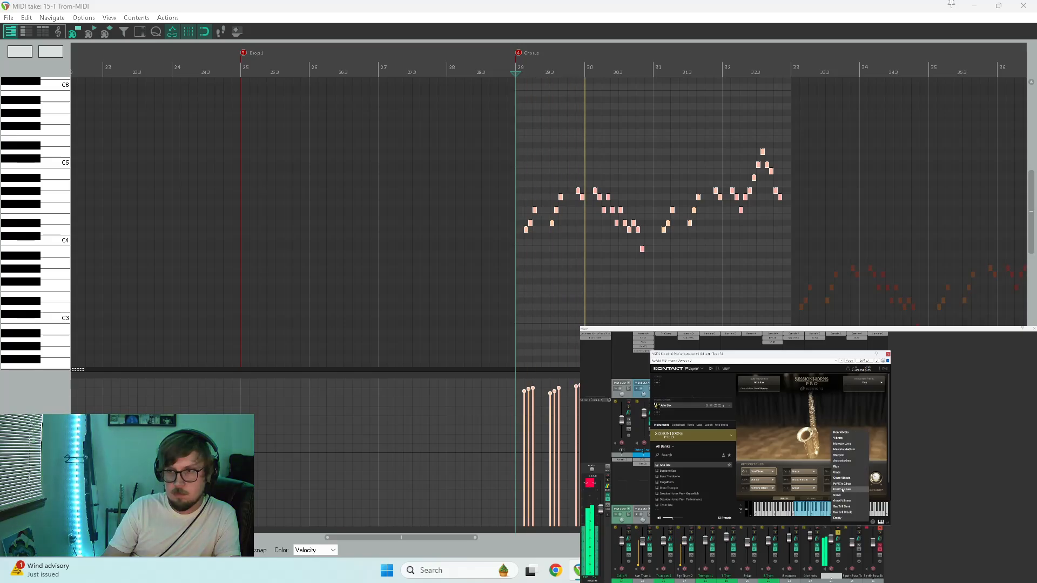
left_click(853, 461)
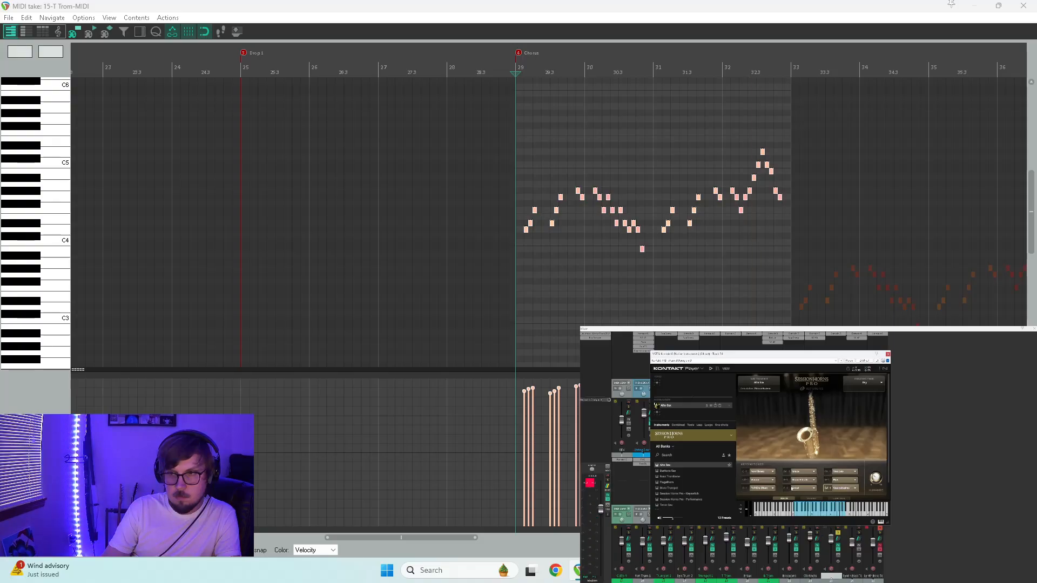
key("space")
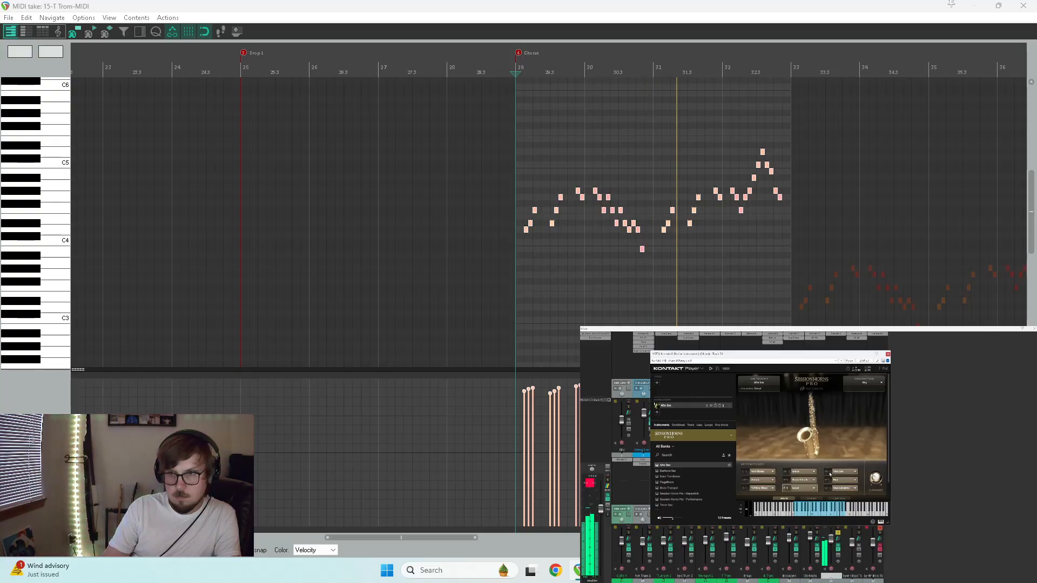
key("space")
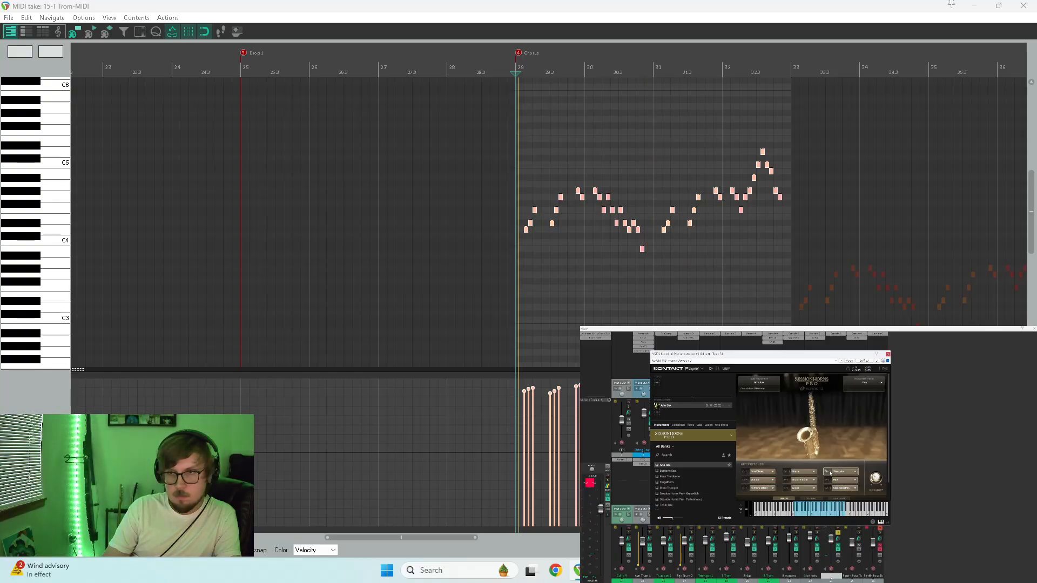
key("space")
key("space")
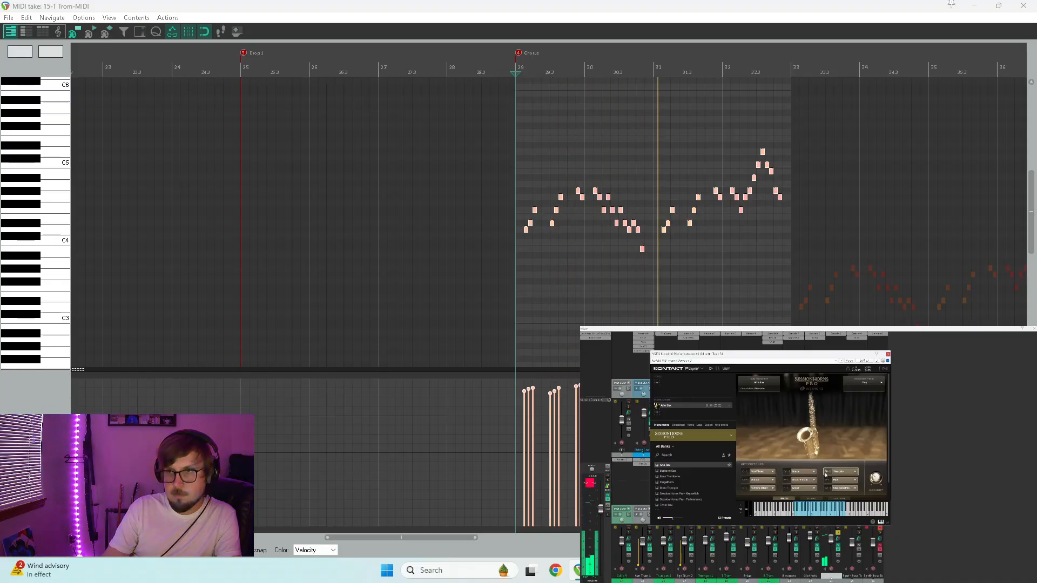
key("space")
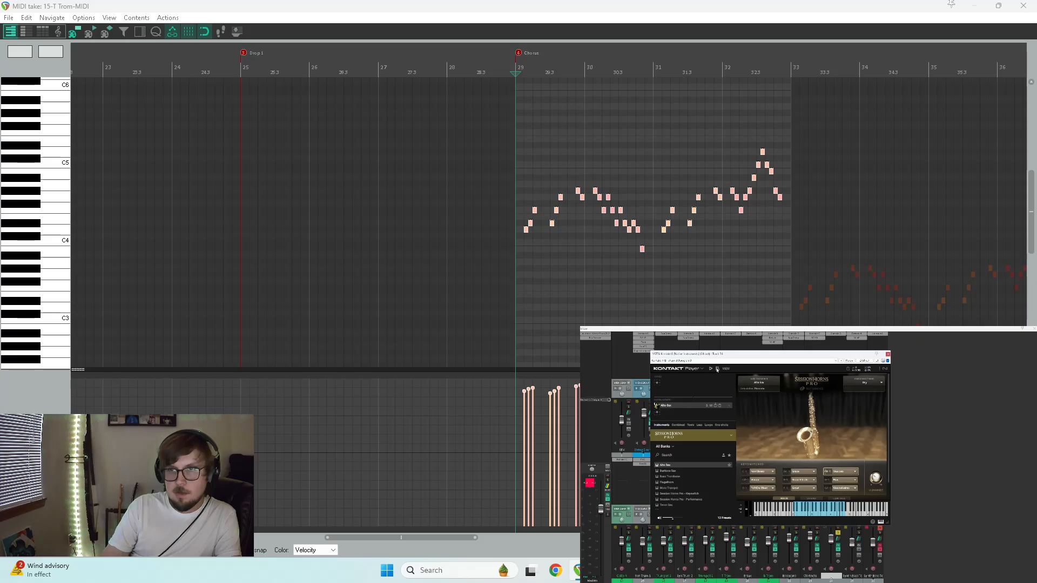
Replace the alto sax instrument with Saxophones Essential from the Woodwind Ensemble library and play it from the Chorus start
left_click(718, 369)
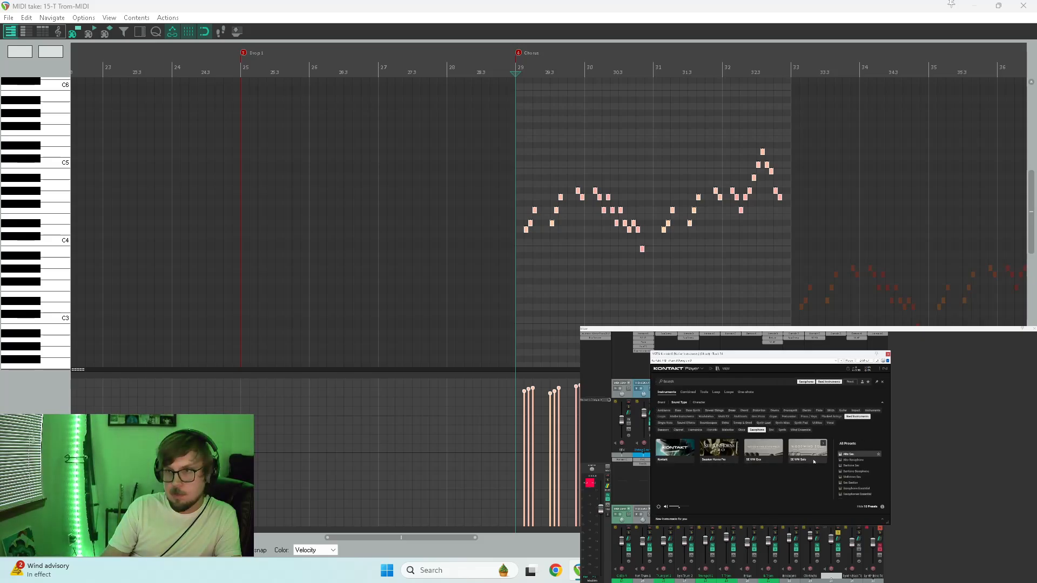
left_click(772, 452)
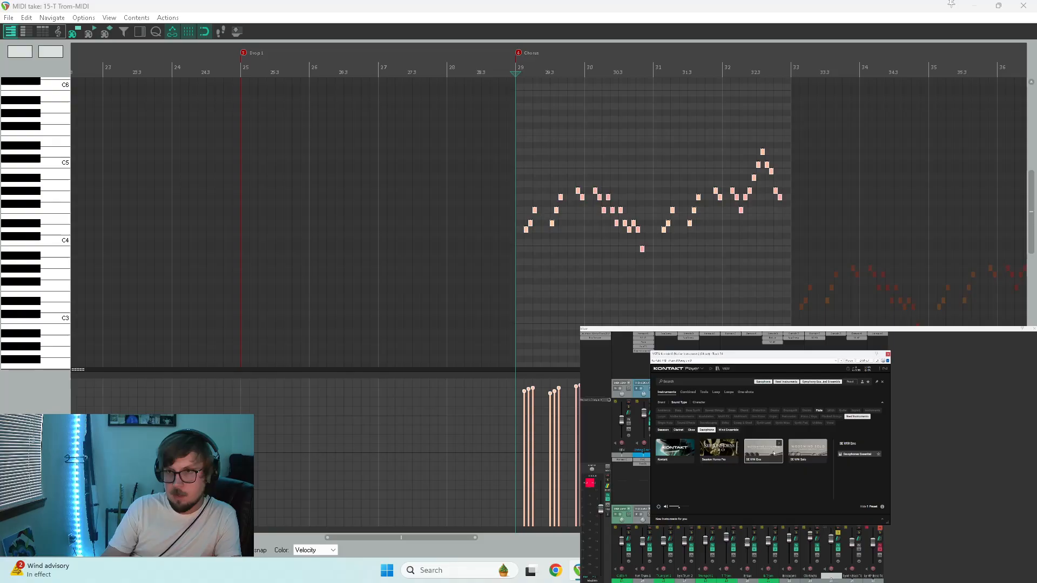
double_click(853, 454)
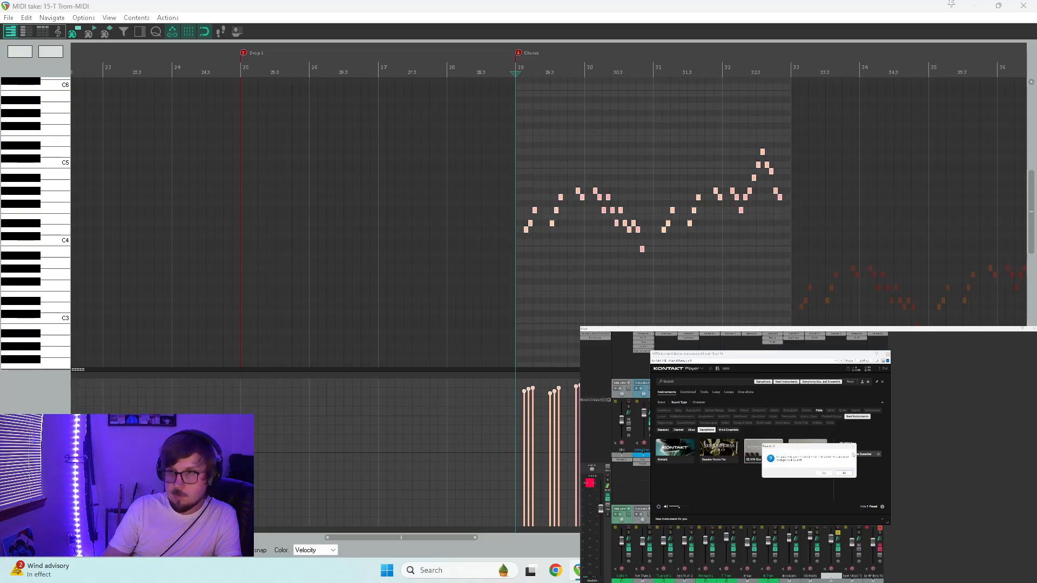
left_click(824, 473)
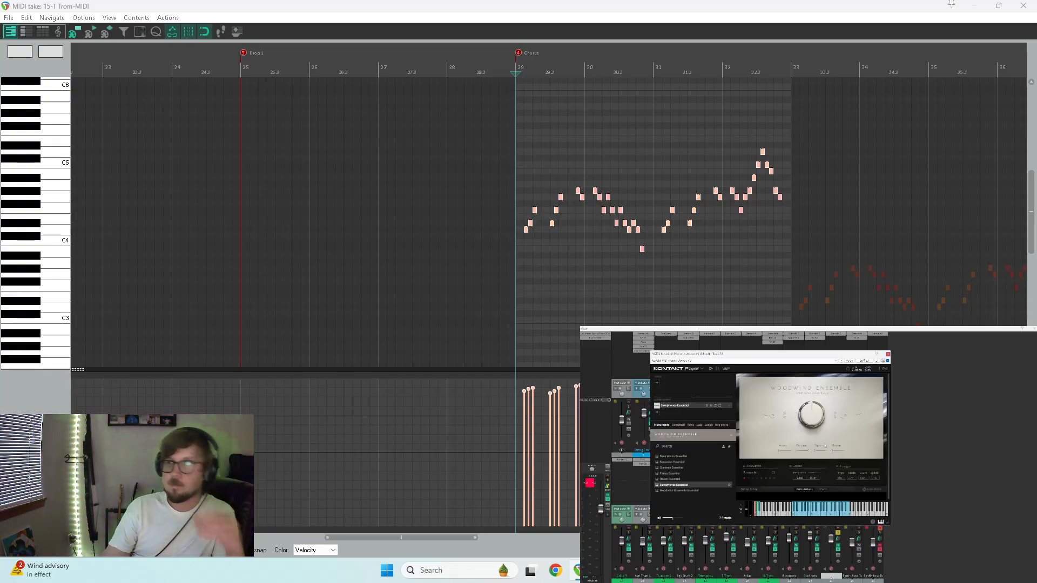
key("space")
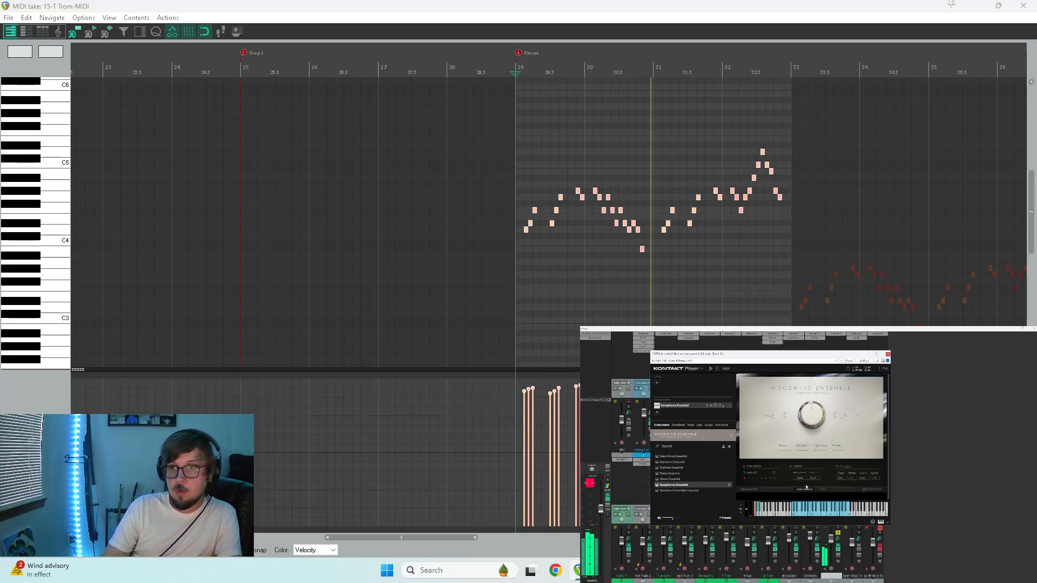
Check the Woodwind Ensemble instrument's effects settings, including its reverb, while the Chorus melody plays
left_click(822, 490)
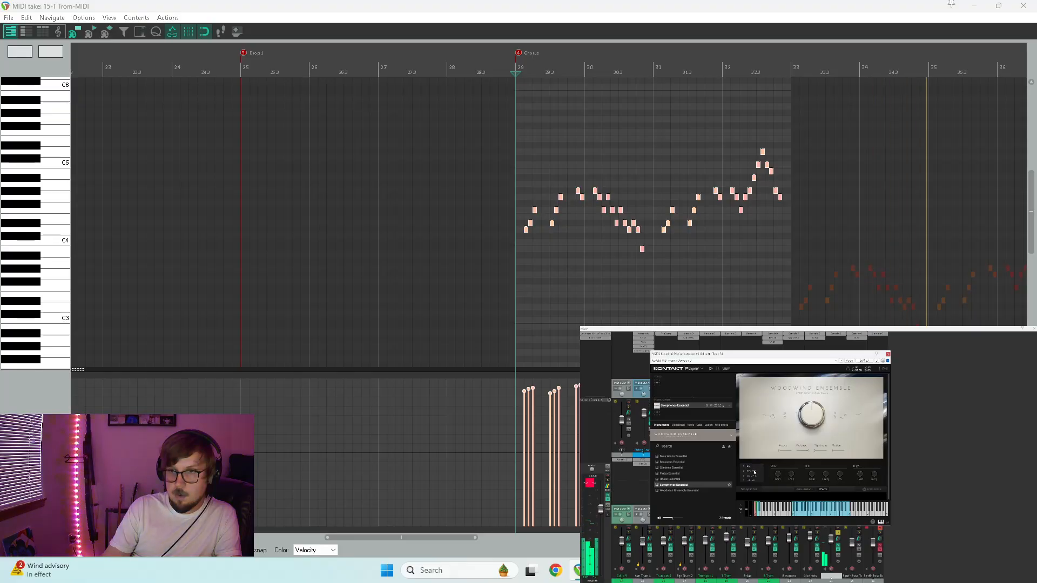
left_click(746, 473)
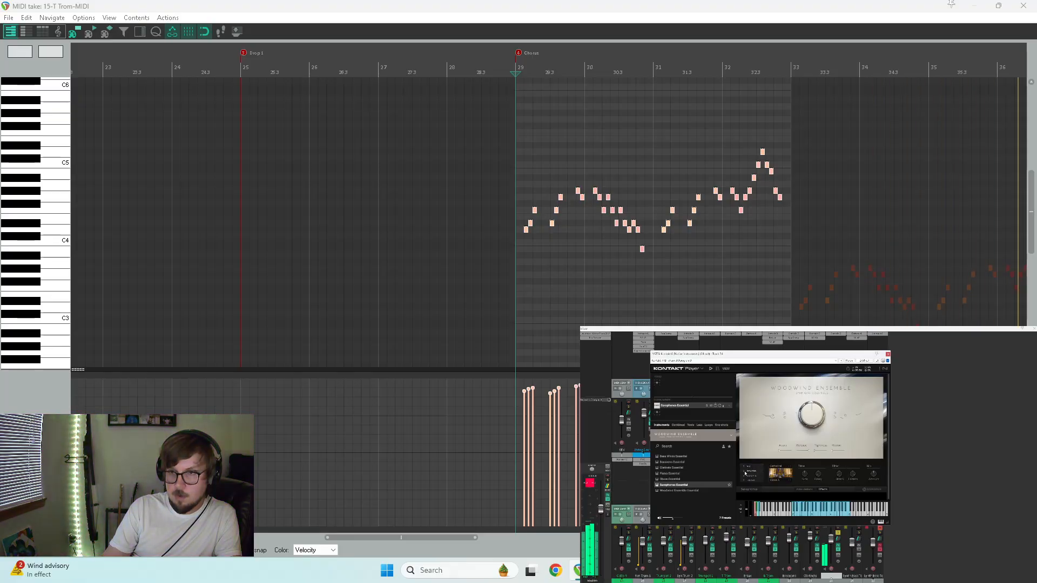
left_click(758, 470)
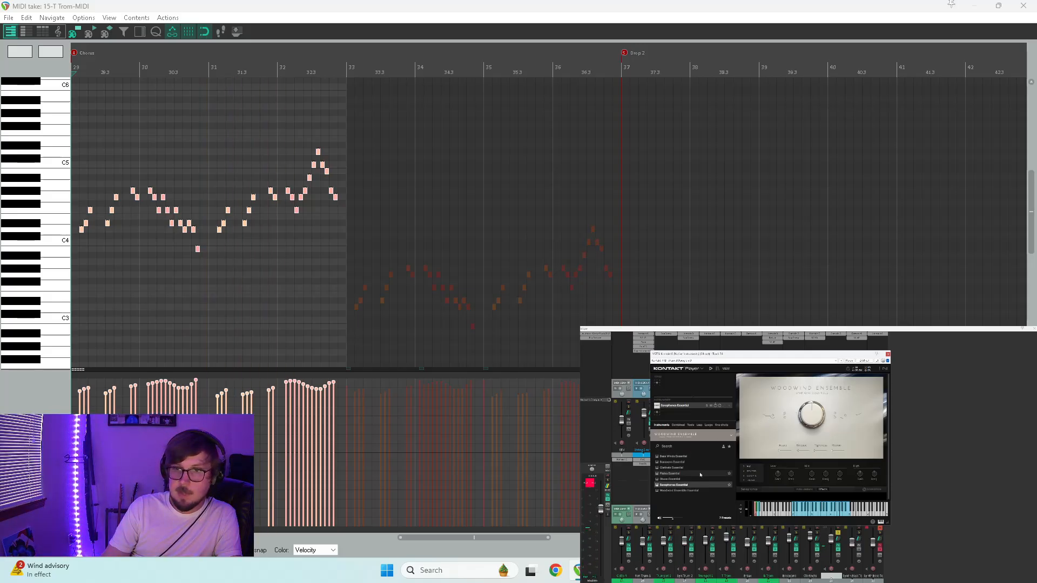
Load Saxophone Essential from the Woodwind Solo library, audition it on the Chorus melody, and check its effects page
left_click(717, 368)
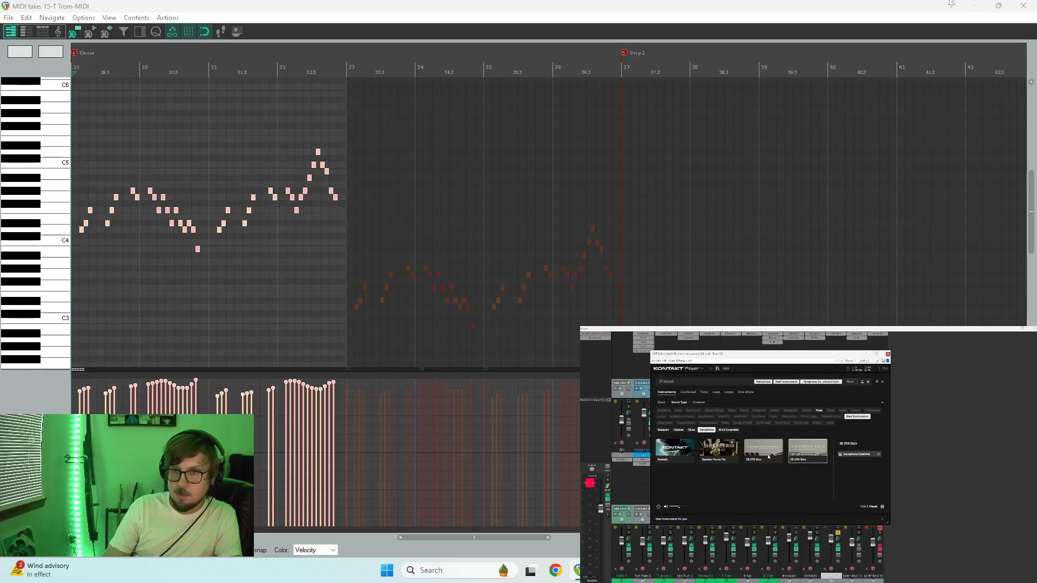
key("space")
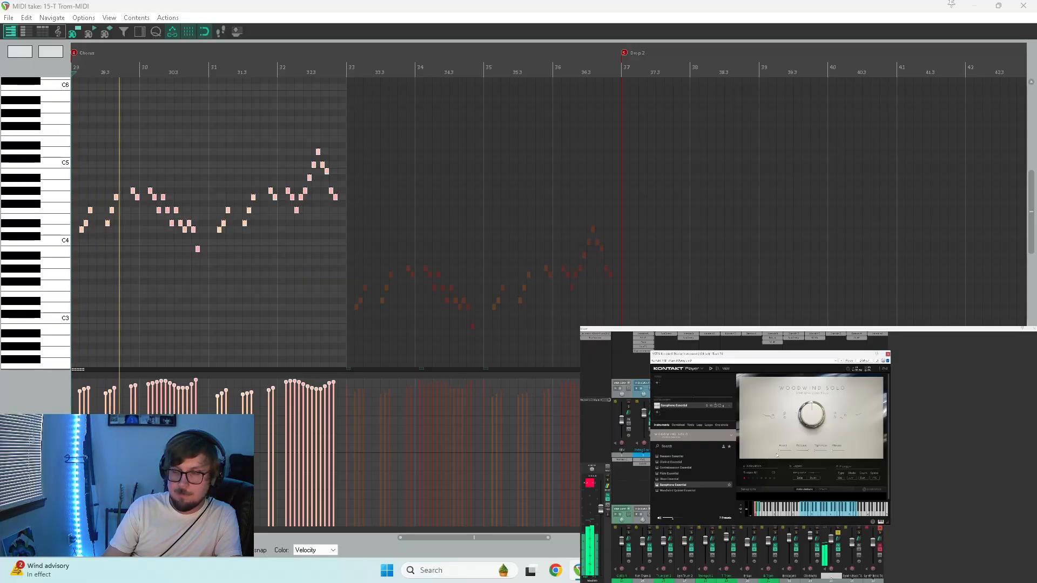
left_click(822, 490)
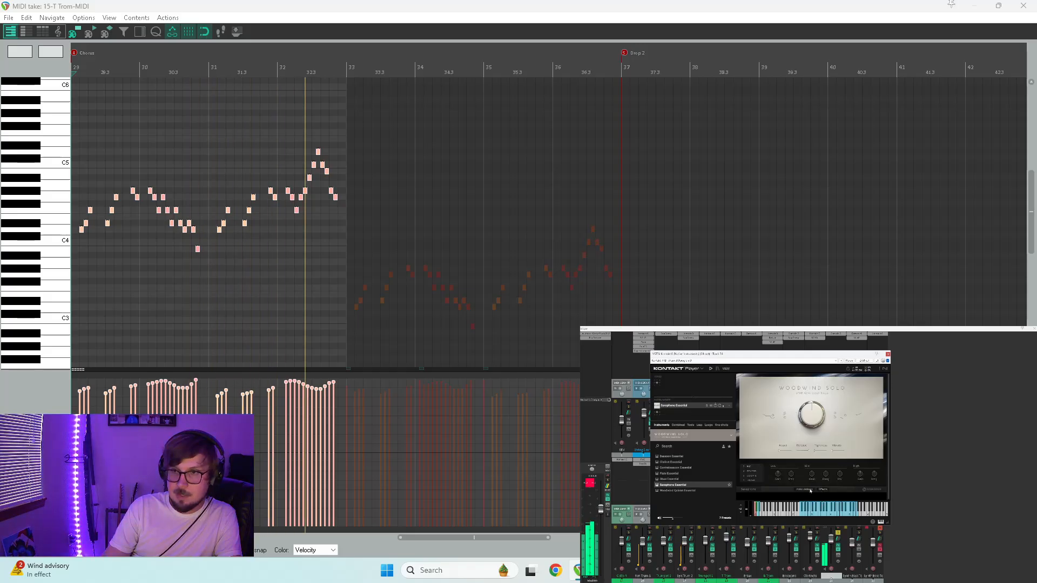
left_click(806, 490)
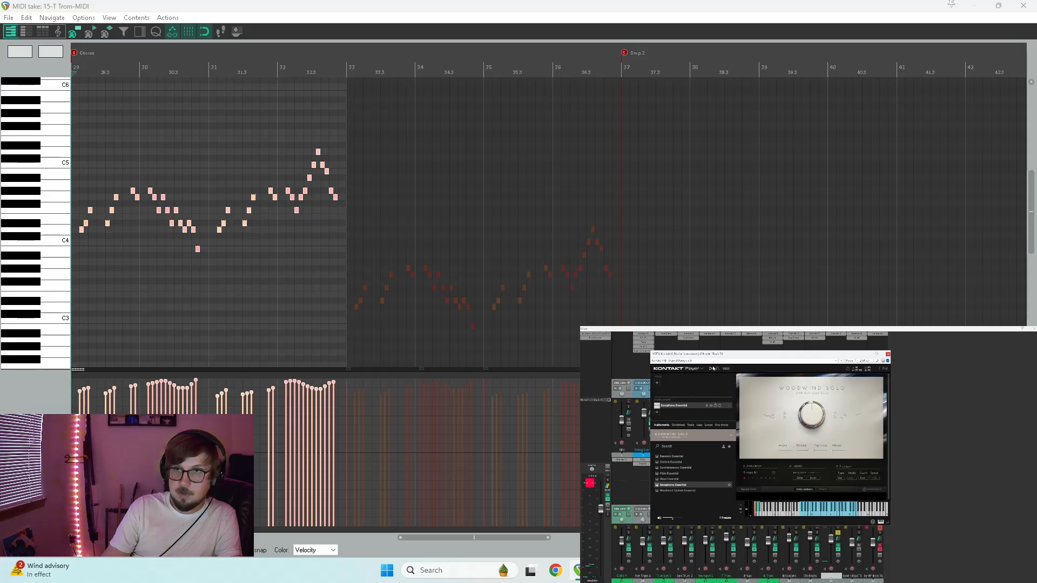
Replace the current instrument with the Alto Saxophone from the Kontakt library and audition it from the Chorus start
left_click(714, 369)
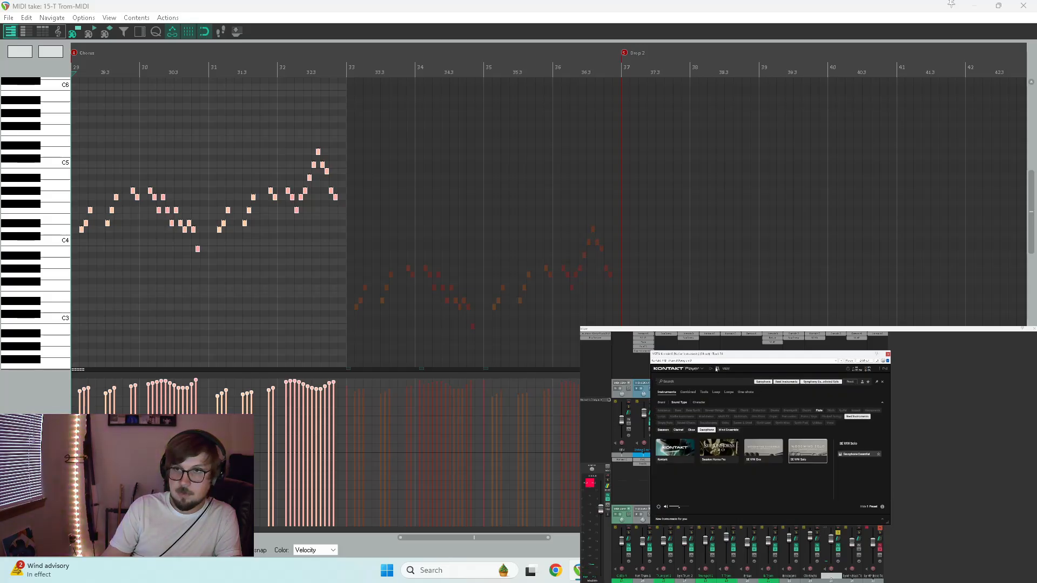
left_click(675, 450)
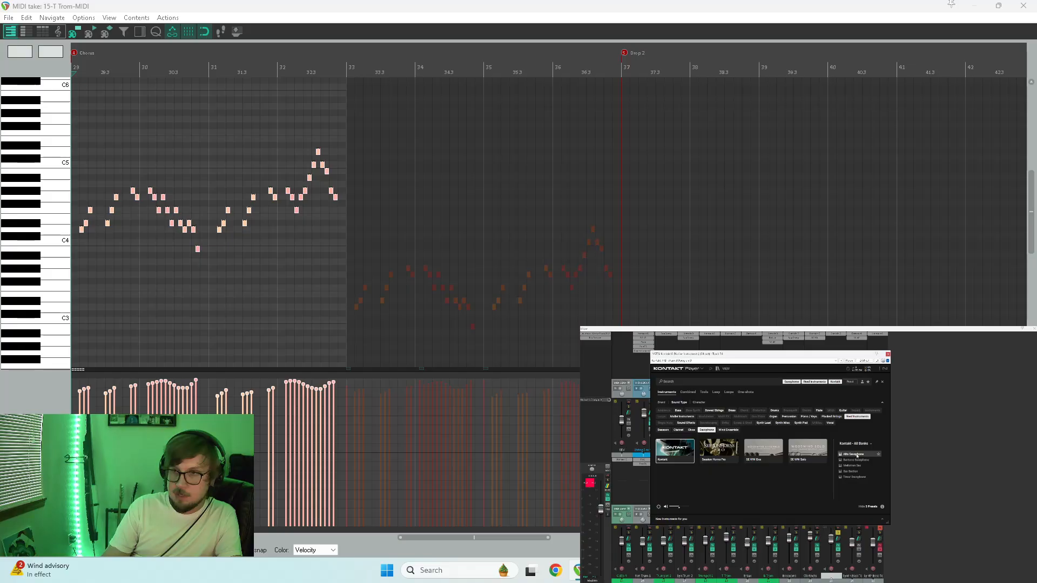
double_click(855, 456)
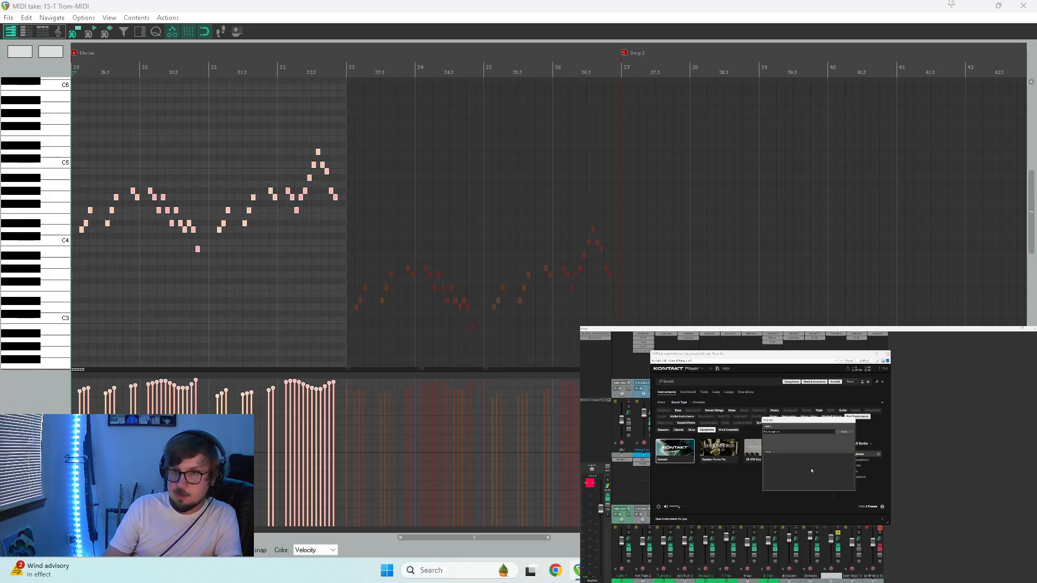
left_click(826, 473)
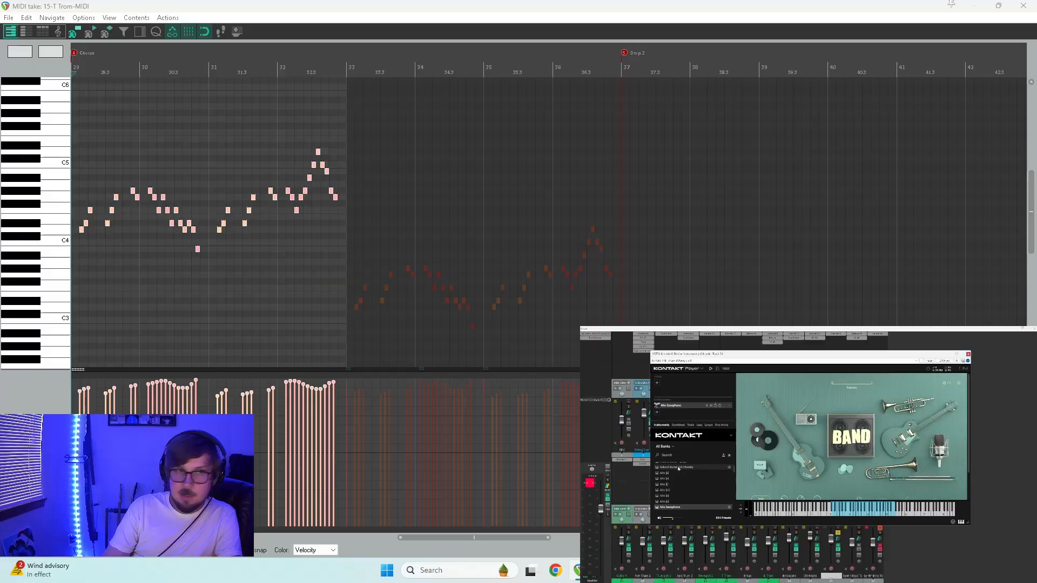
key("space")
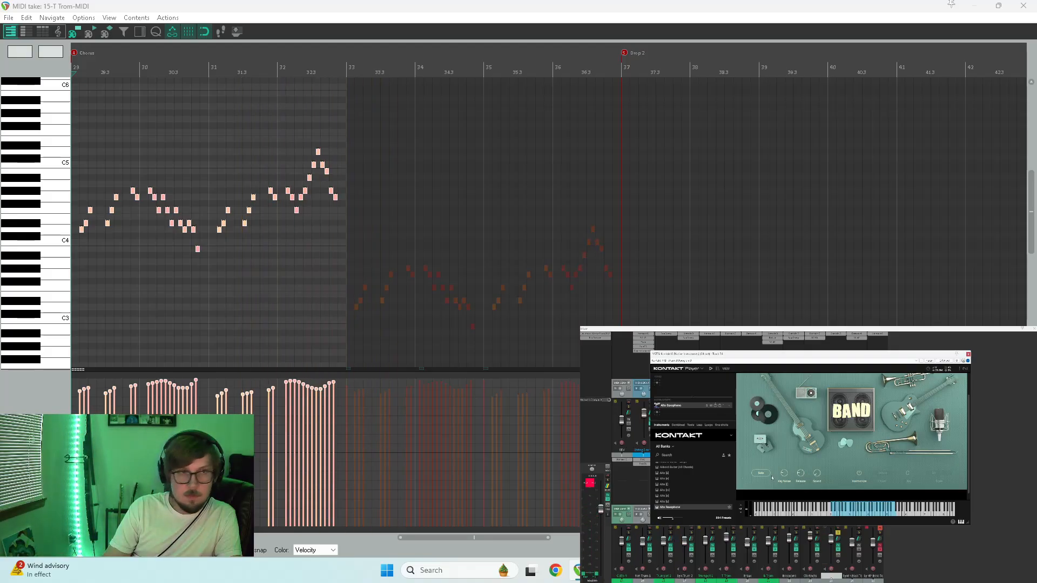
key("space")
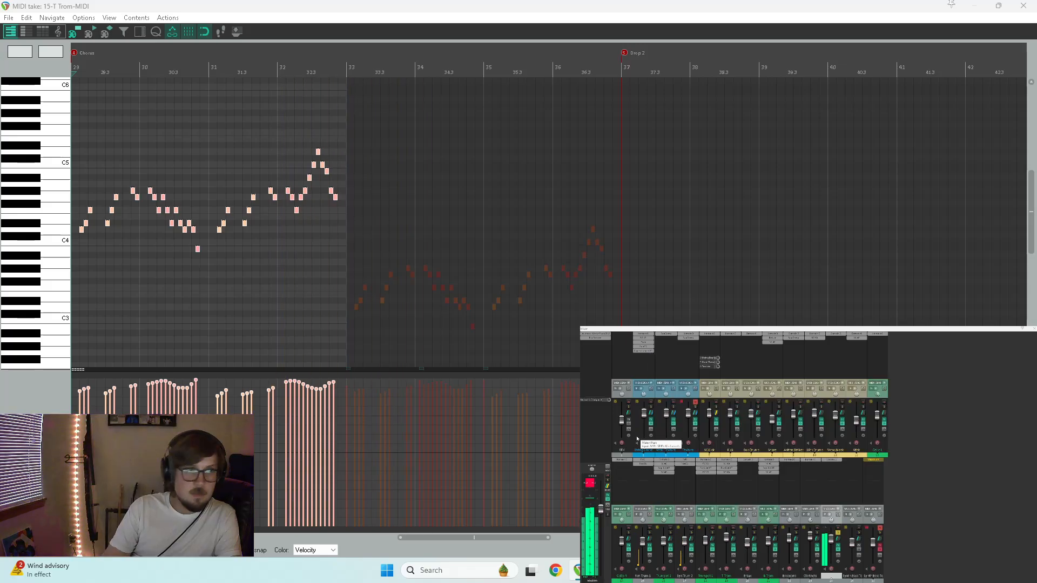
Open the second Chorus item on the alto sax track and transpose all of its melody notes up one octave
left_click(1018, 6)
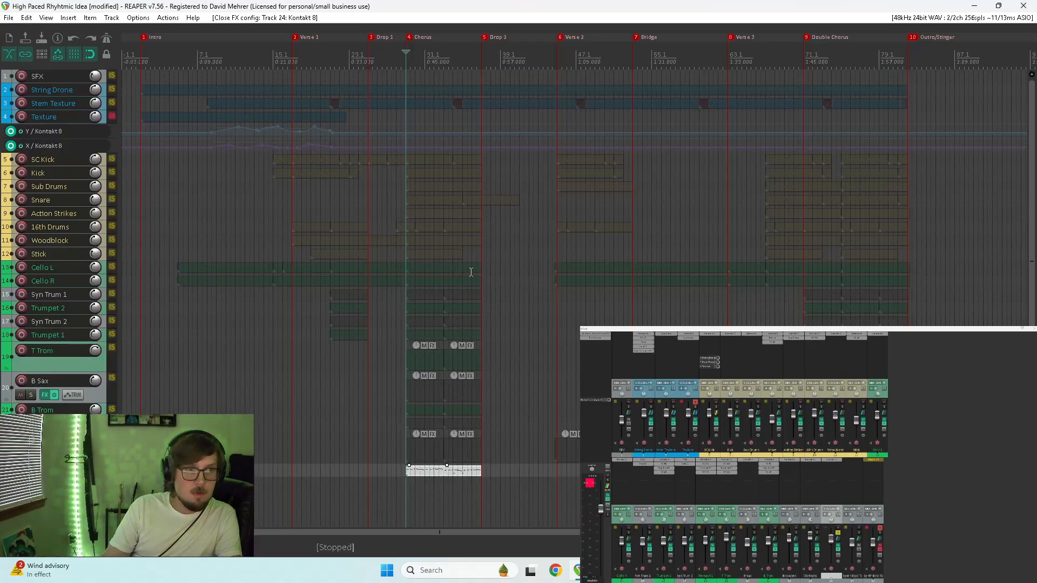
double_click(463, 472)
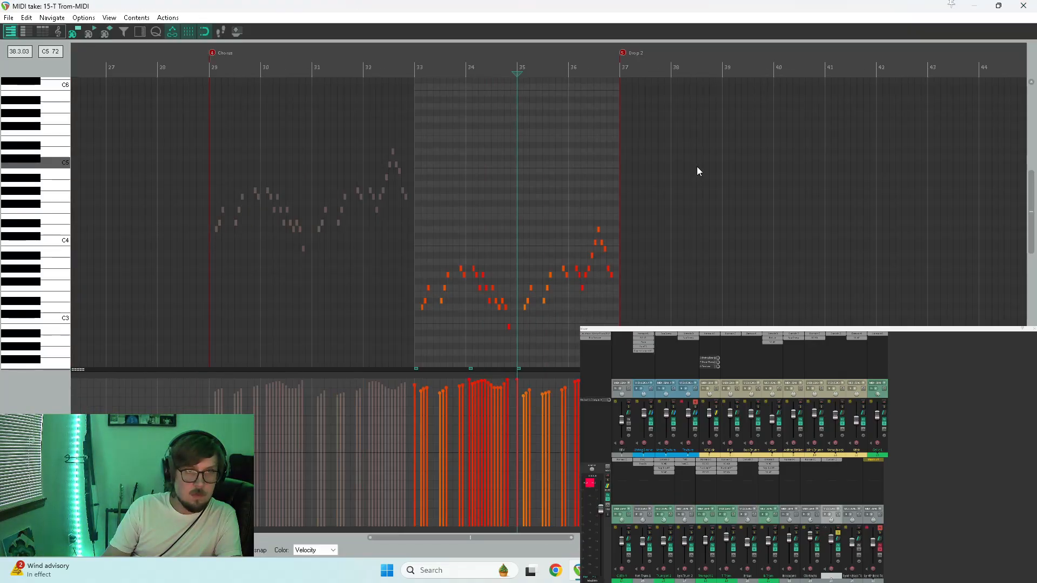
left_click_drag(329, 442, 403, 204)
scroll(251, 303, "up", 8)
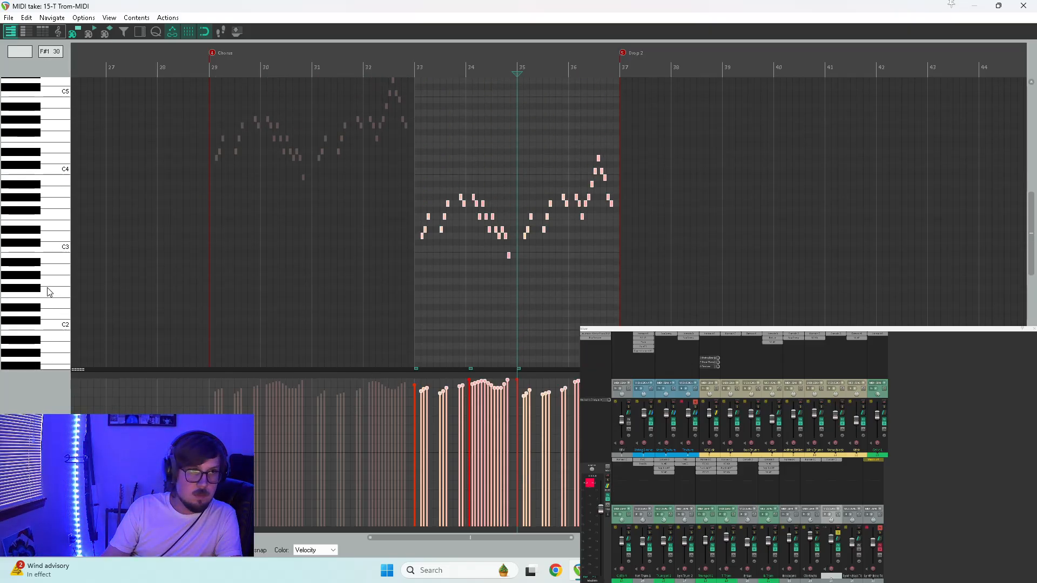
scroll(448, 299, "up", 5)
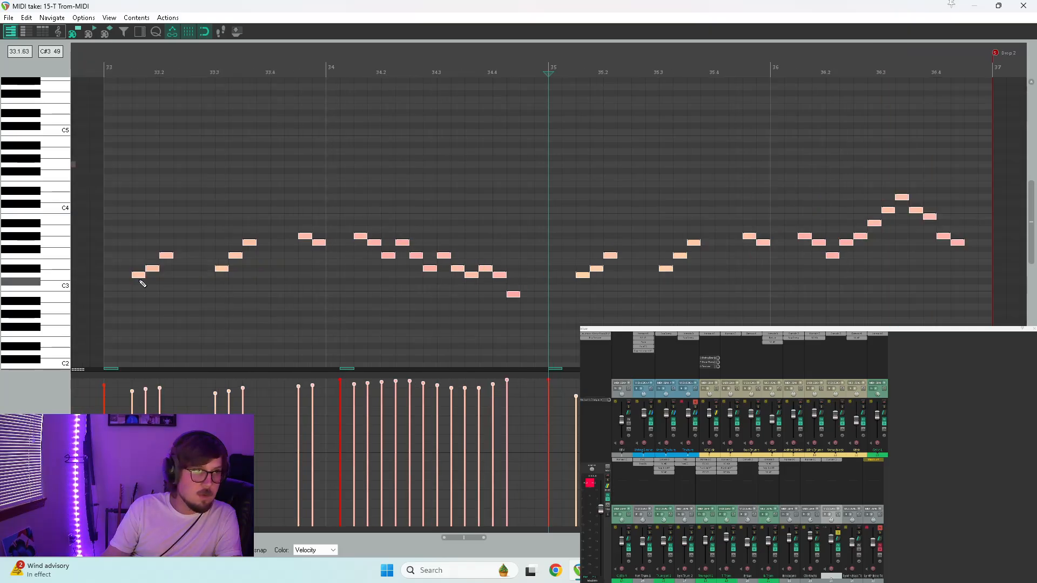
left_click(139, 276)
left_click_drag(139, 276, 136, 200)
Remove the low keyswitch notes below the melody in the second Chorus item and close the MIDI editor
scroll(417, 352, "down", 5)
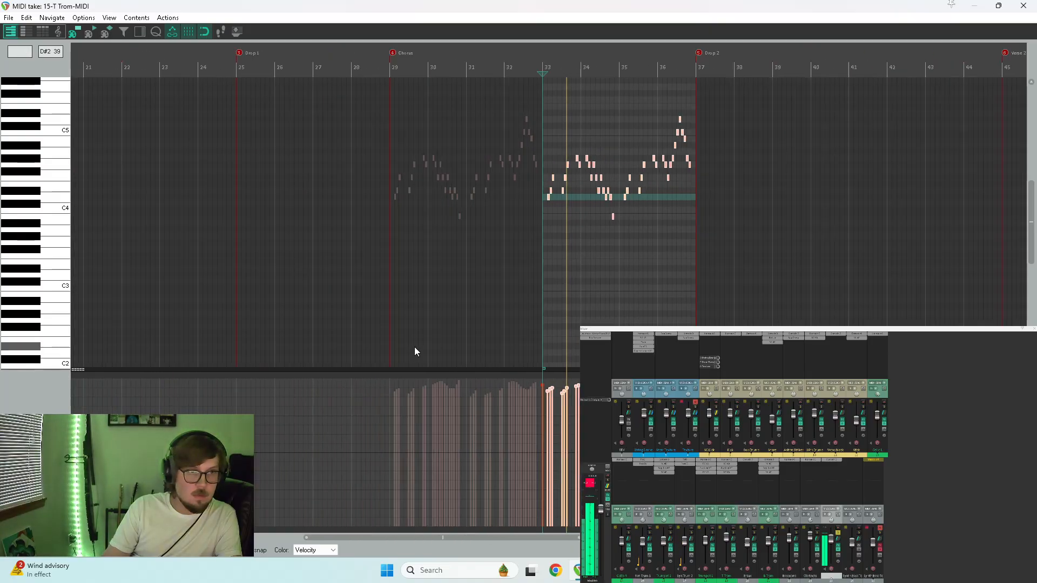
scroll(384, 323, "down", 1)
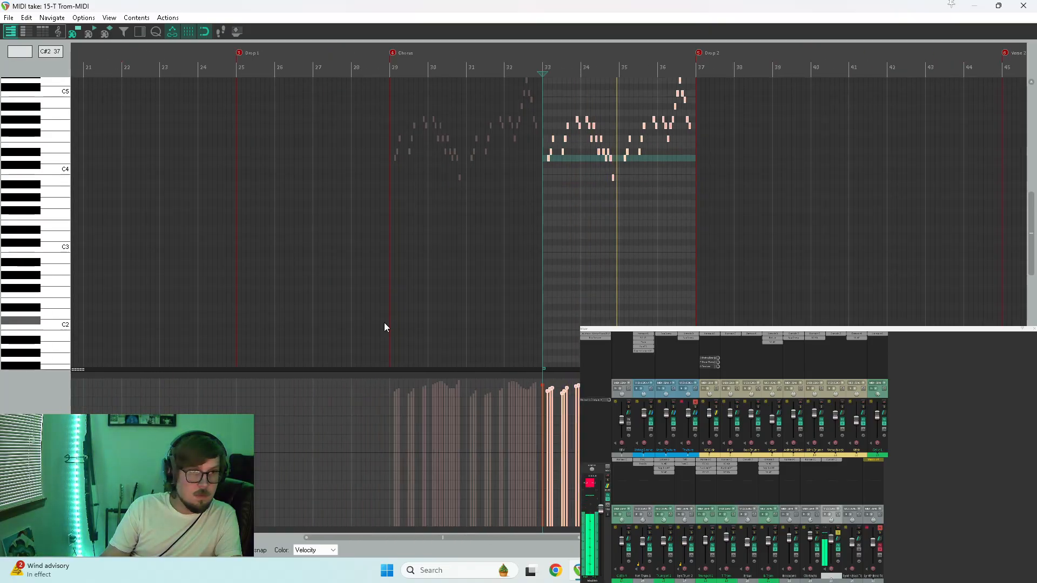
scroll(56, 301, "down", 5)
scroll(57, 302, "down", 5)
left_click_drag(521, 234, 673, 357)
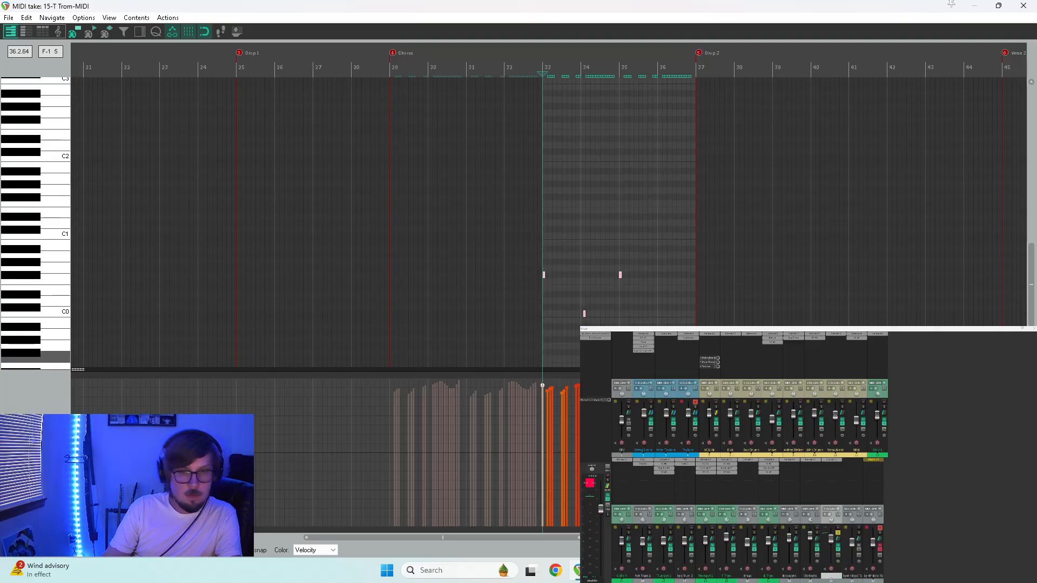
left_click(1033, 4)
Play the soloed alto sax melody from the Chorus start with its Kontakt instrument open for inspection
left_click(412, 500)
key("space")
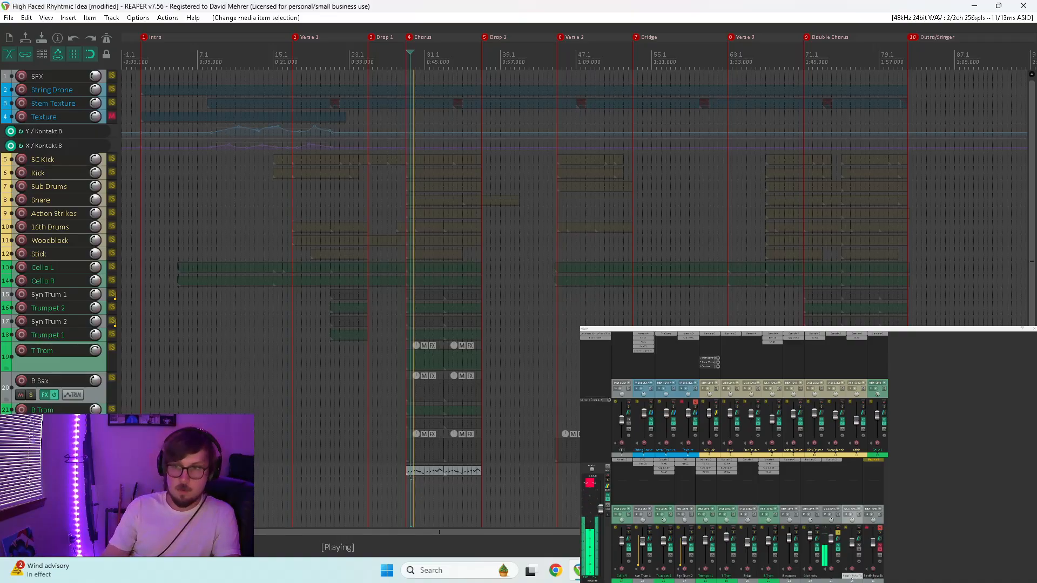
left_click(832, 460)
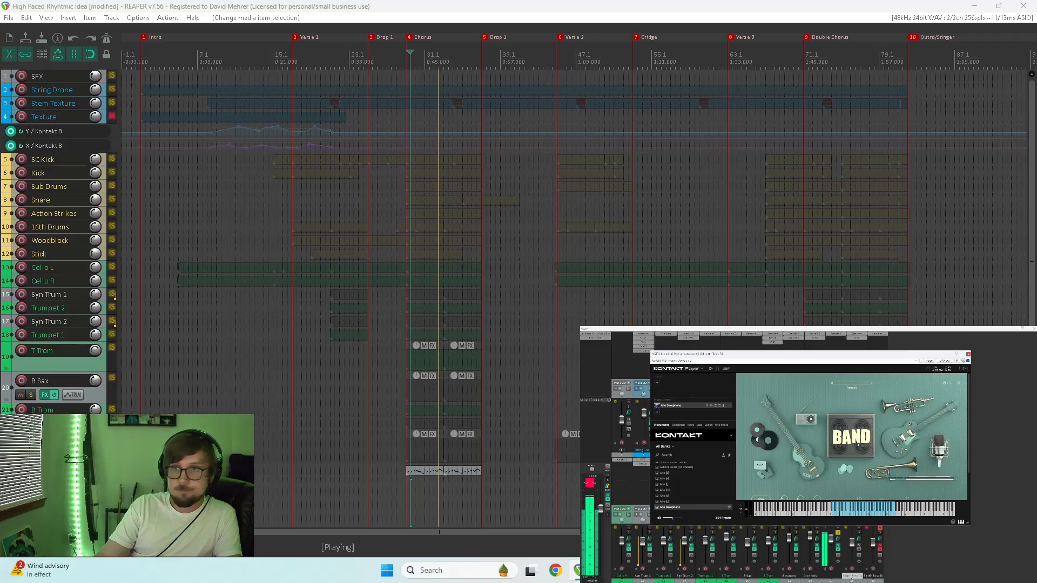
left_click(968, 354)
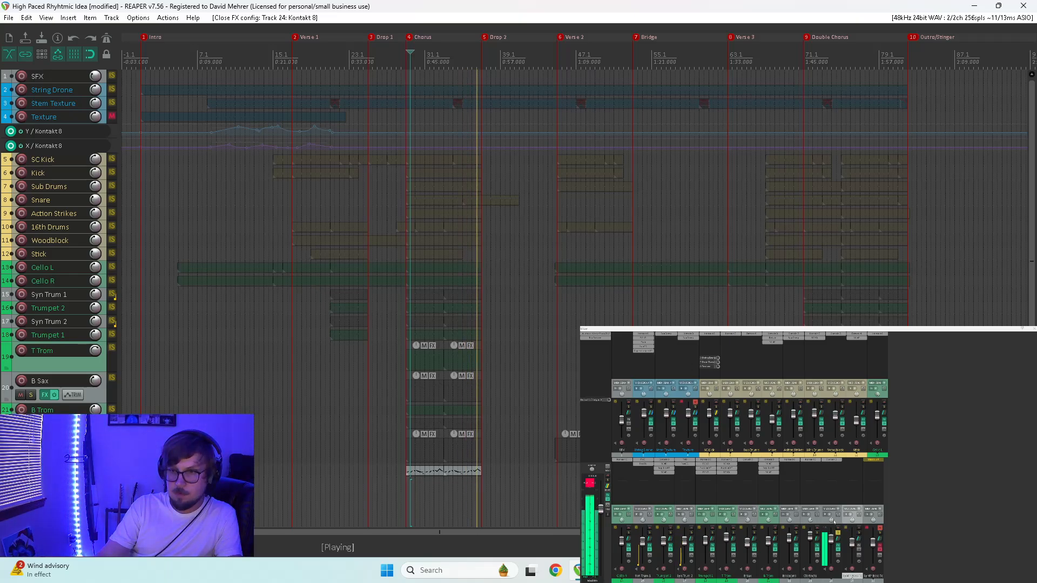
key("space")
Compare the alto sax with B Sax soloed alongside it, and clear both solos to hear the full mix
key("space")
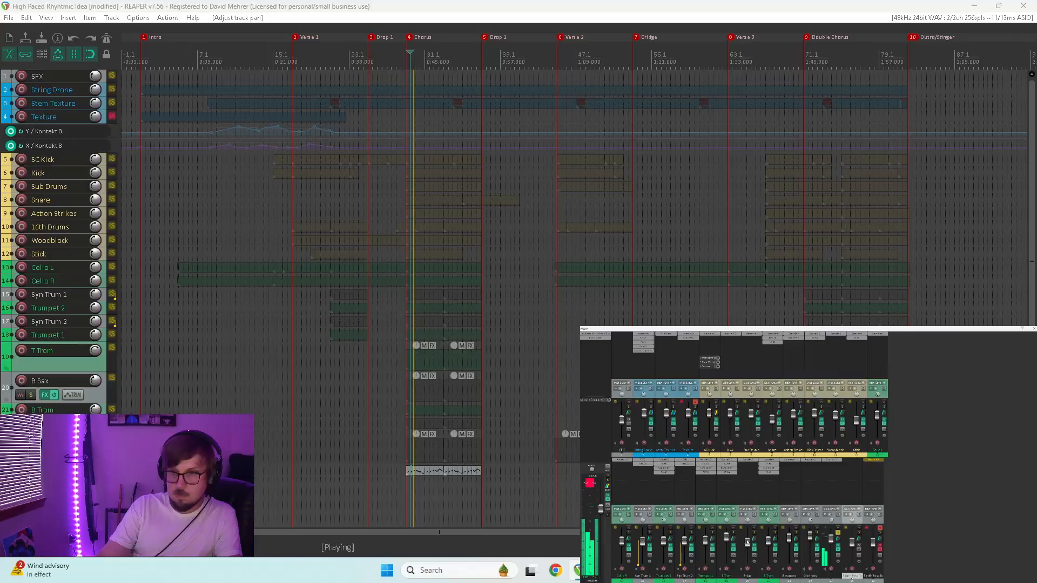
left_click(754, 533)
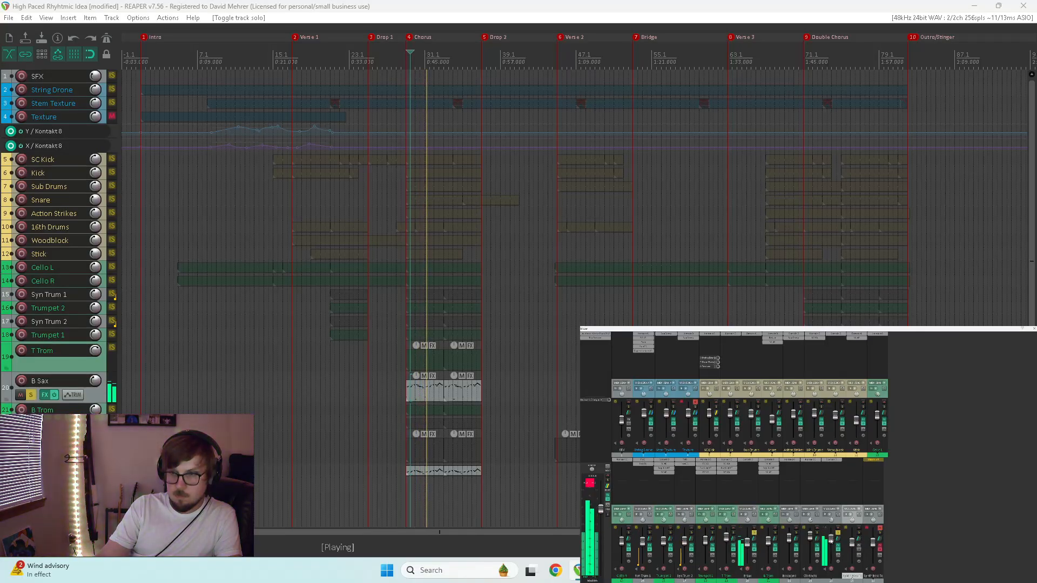
left_click(755, 534)
left_click(839, 534)
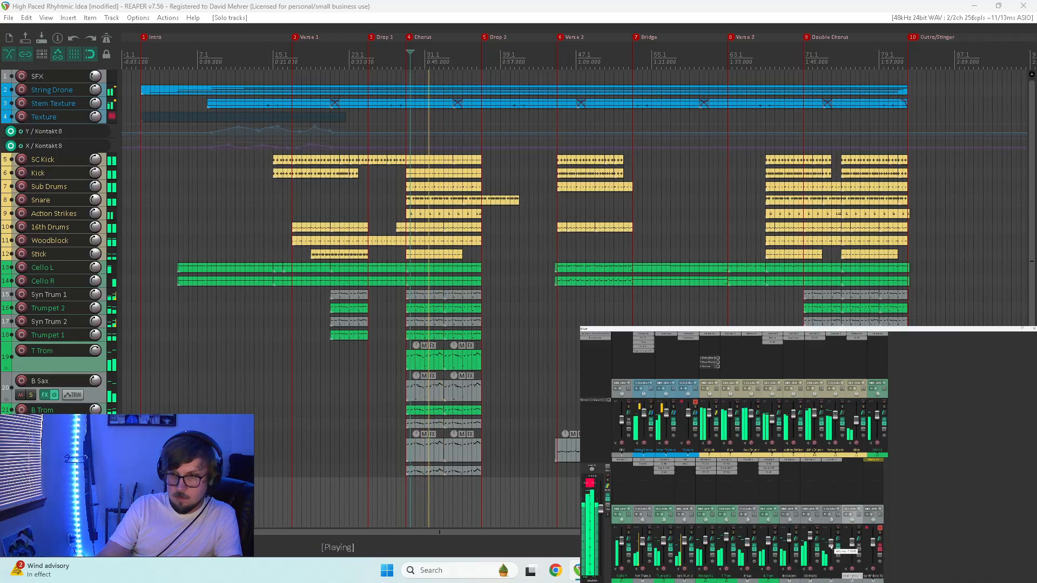
Lower the alto sax track's volume, and solo the brass and woodwind tracks for playback from the Chorus
left_click_drag(831, 546, 651, 539)
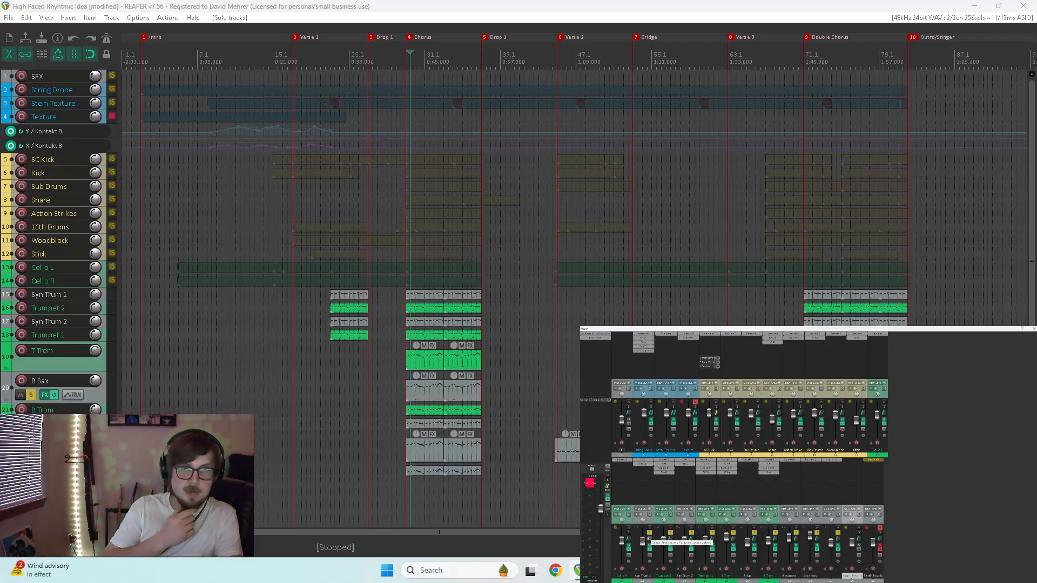
key("space")
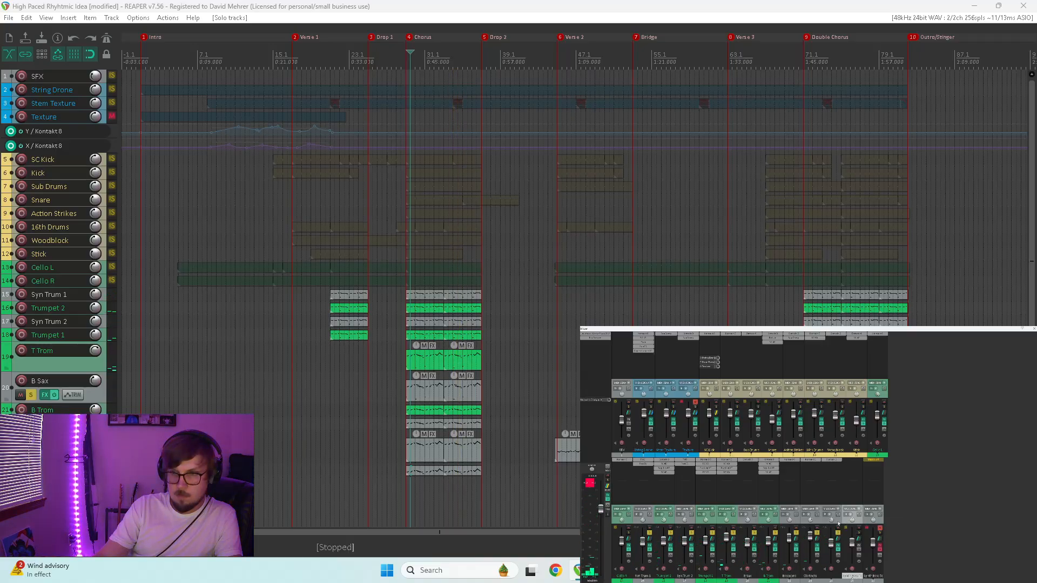
Rename the alto sax track A Sax, place it between T Trom and B Sax, and adjust its pan during playback
left_click(832, 578)
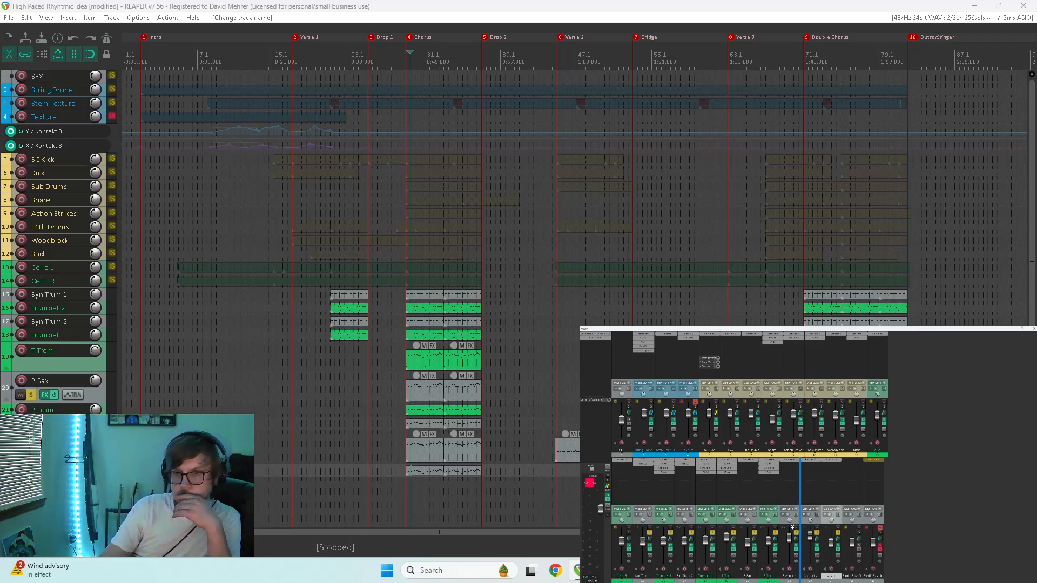
left_click_drag(793, 528, 739, 532)
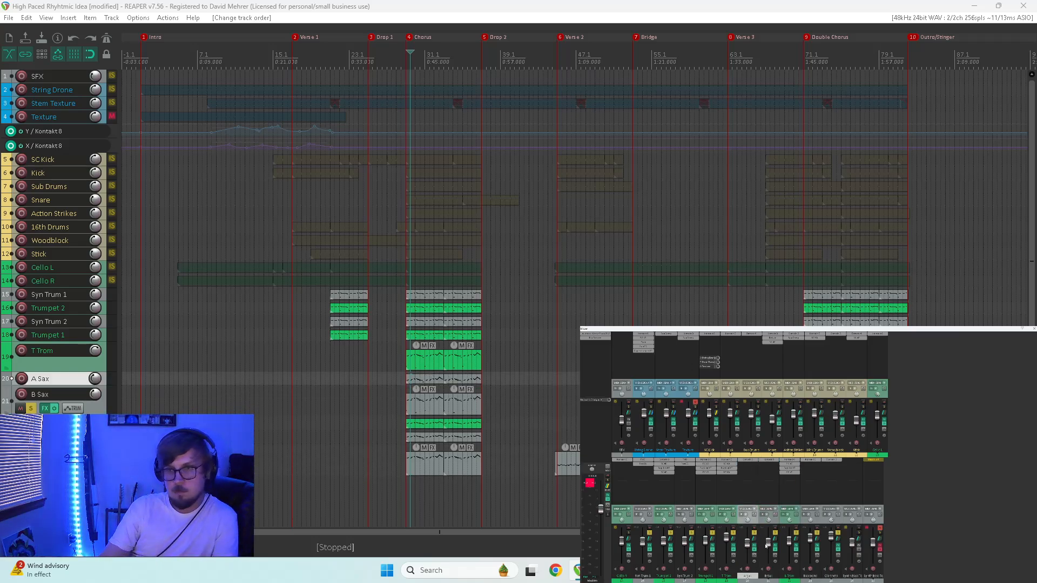
key("space")
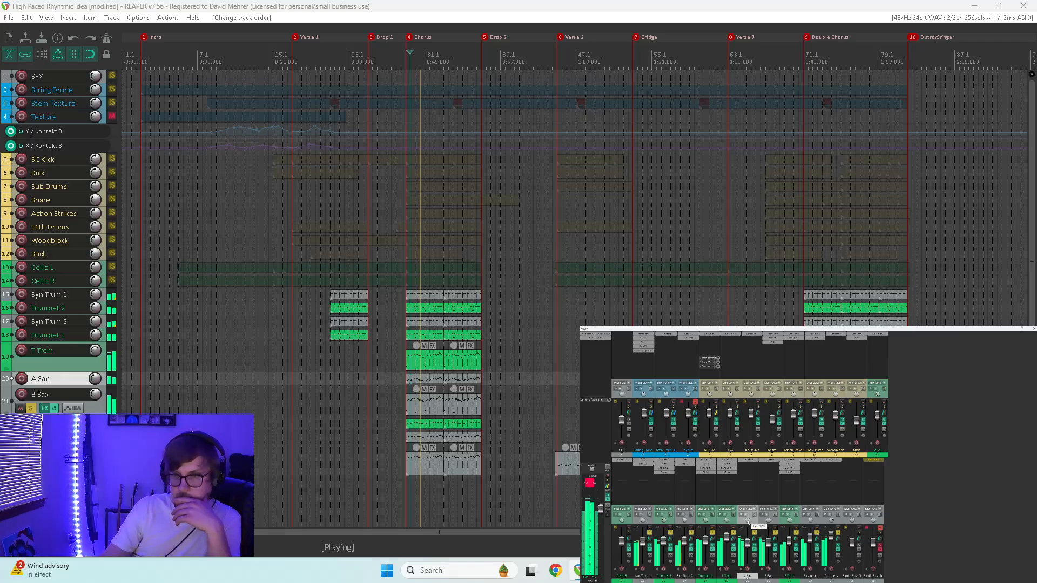
left_click_drag(749, 523, 748, 524)
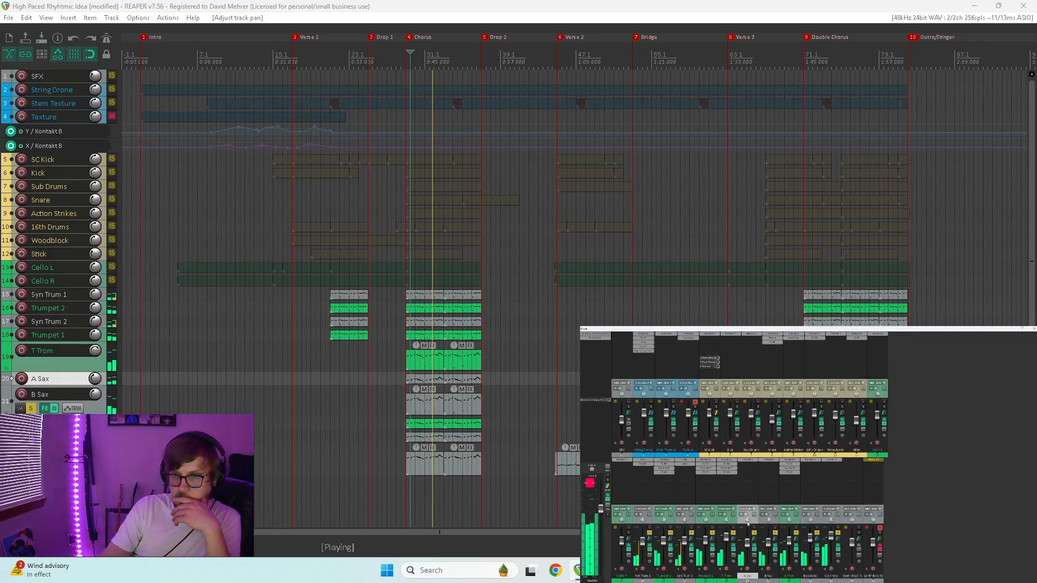
Reorder the tracks so A Sax follows B Sax and B Trom sits directly after T Trom
left_click_drag(762, 521, 775, 523)
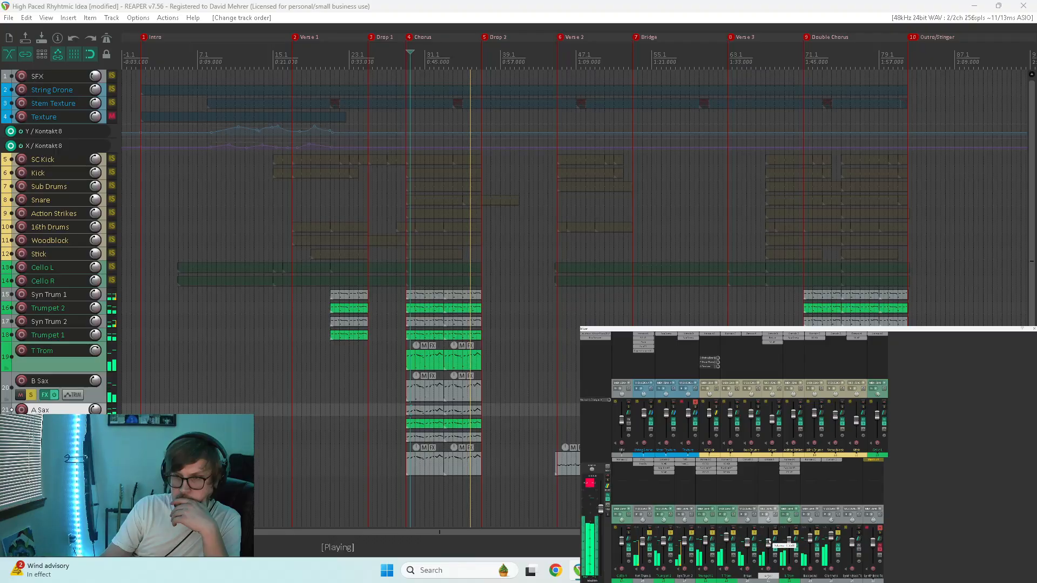
left_click_drag(785, 521, 740, 523)
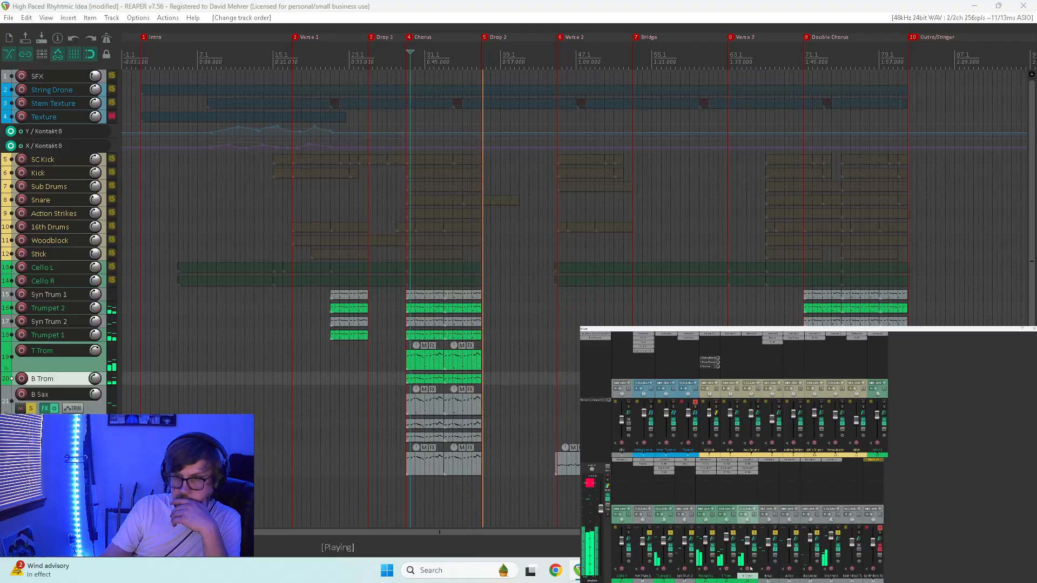
Adjust the woodwind panning, replay the soloed brass and woodwinds from the Chorus, and reset the master peak indicator
key("space")
key("space")
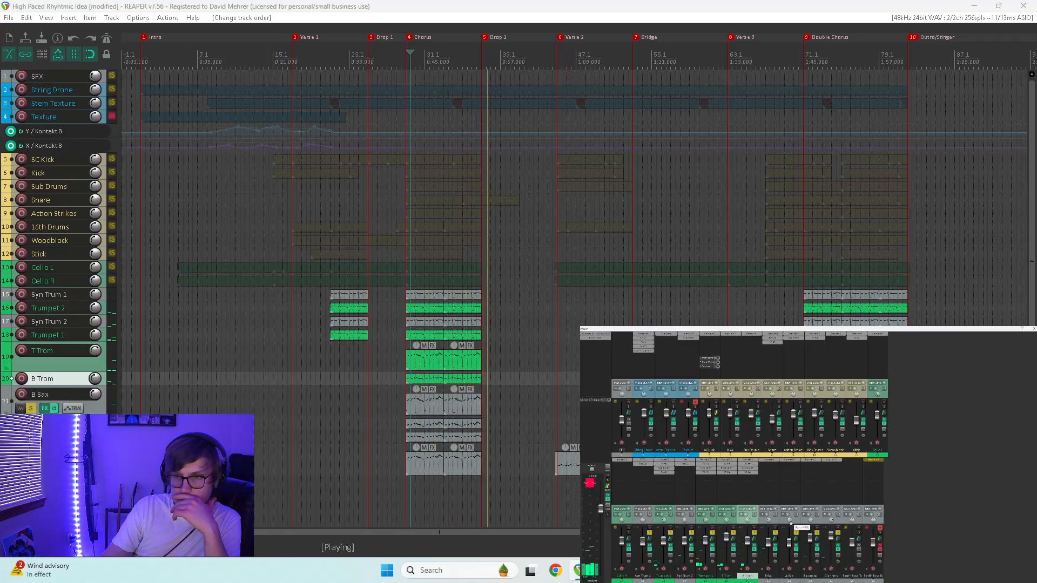
left_click_drag(833, 522, 832, 518)
key("space")
key("space")
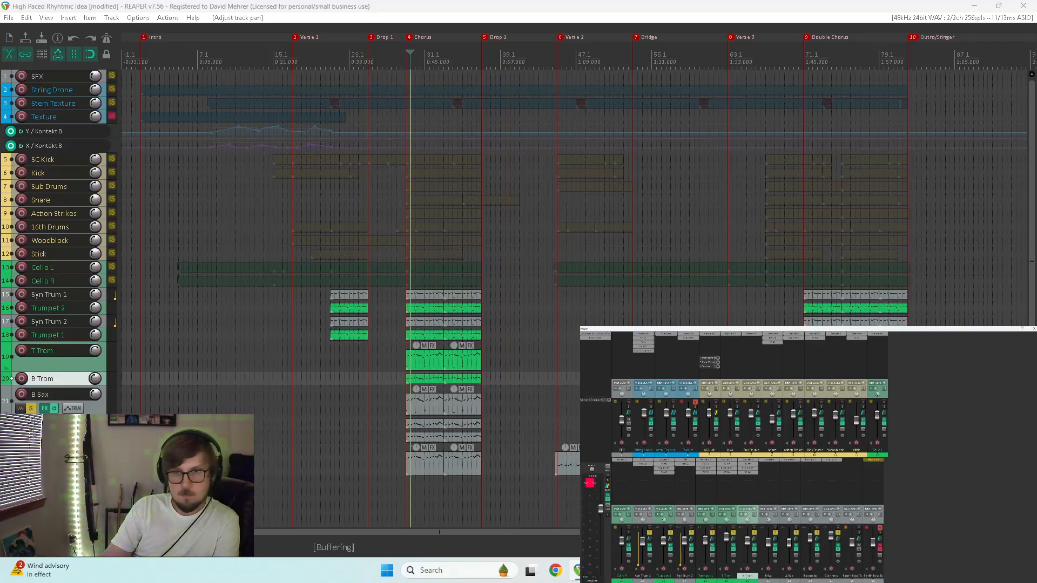
left_click(597, 487)
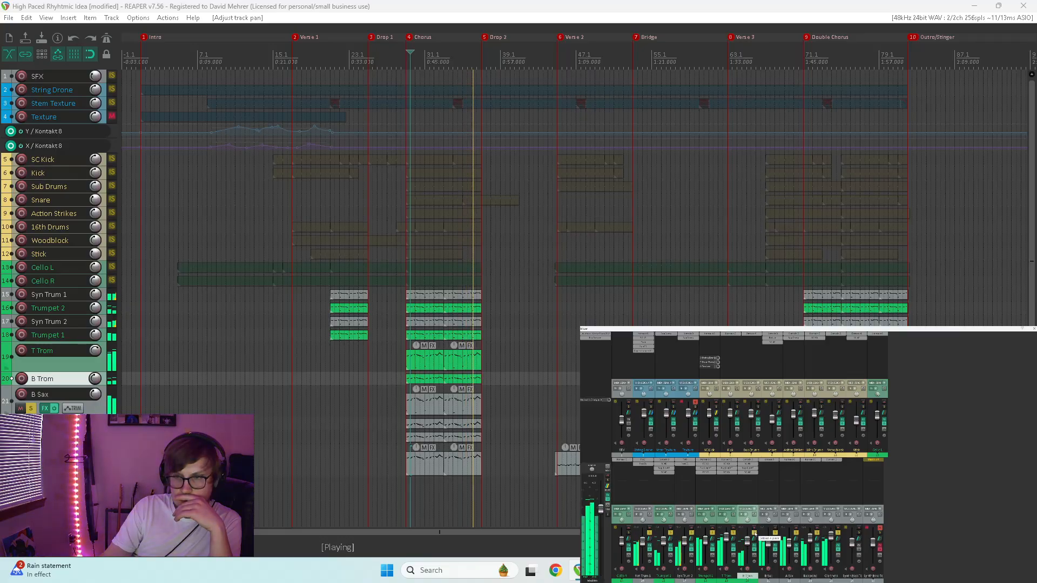
Narrow the solo to the four trumpet tracks and fine-tune Trumpet 2's volume during Chorus playback
left_click_drag(734, 534, 837, 533)
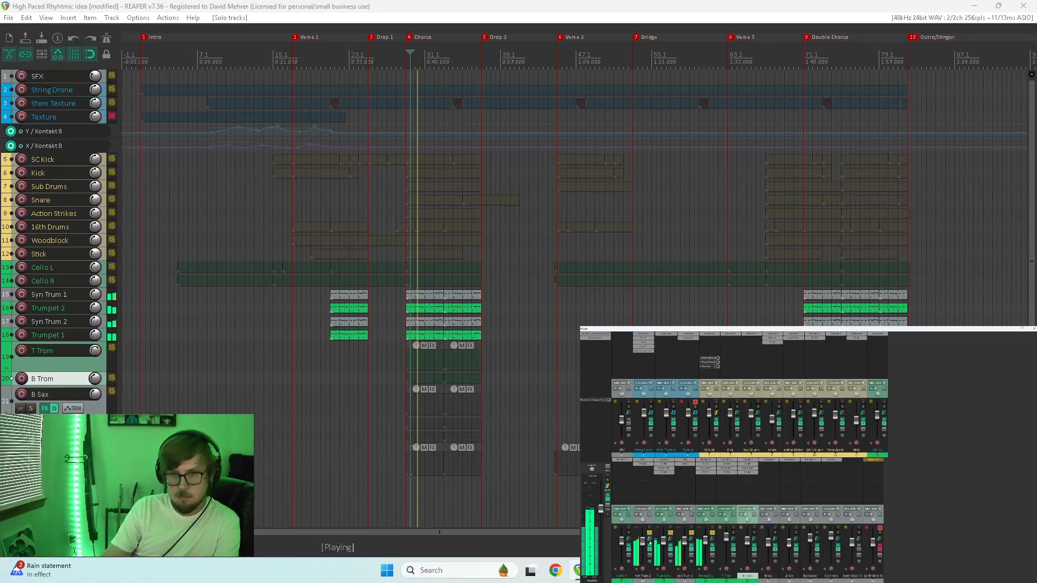
left_click_drag(665, 542, 665, 541)
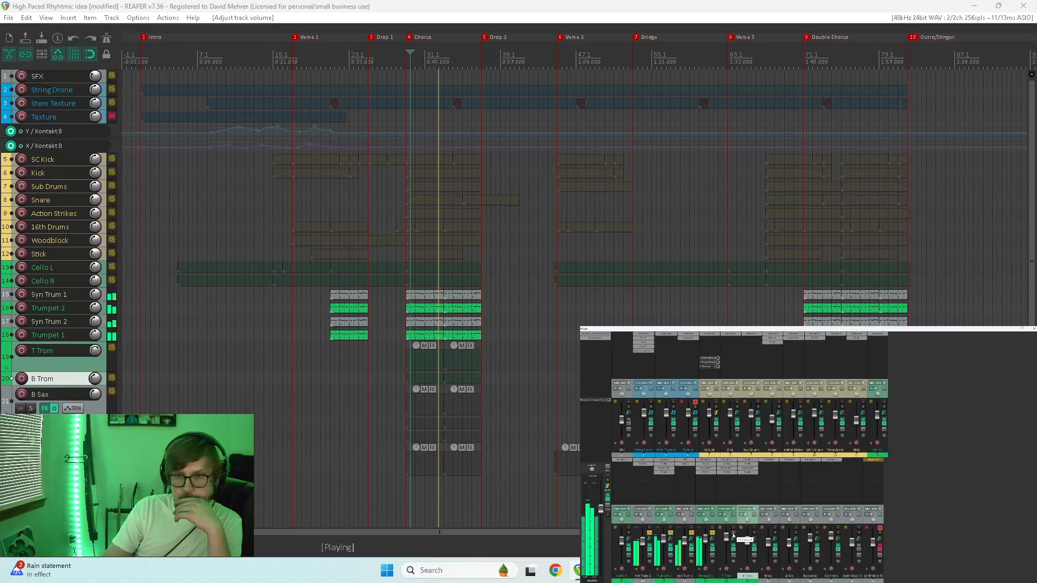
Bring the trombones, saxes and woodwinds back into the solo, then clear all solos and replay the full mix from the Chorus
left_click_drag(733, 533, 837, 534)
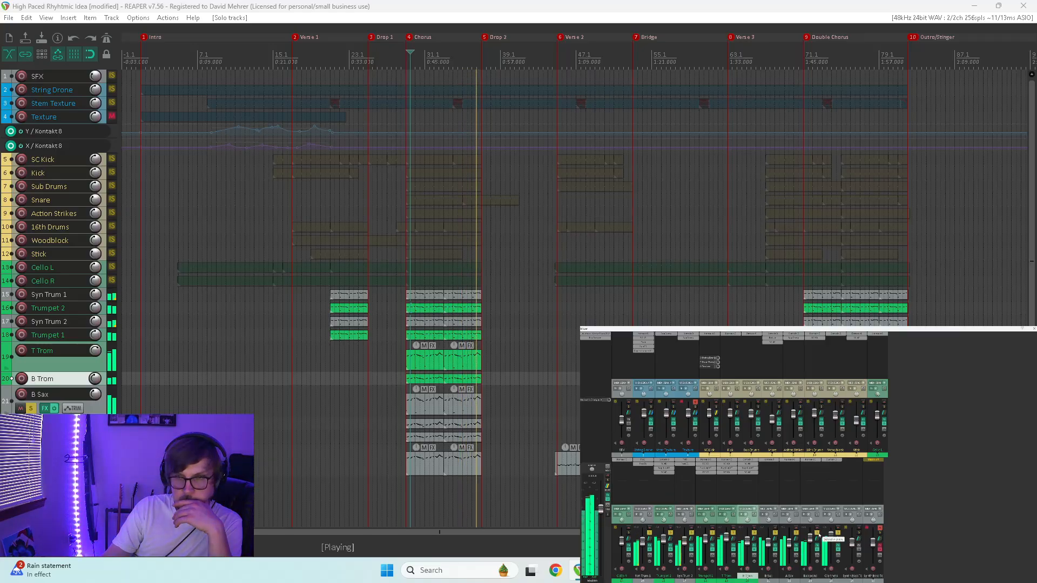
left_click_drag(838, 534, 649, 533)
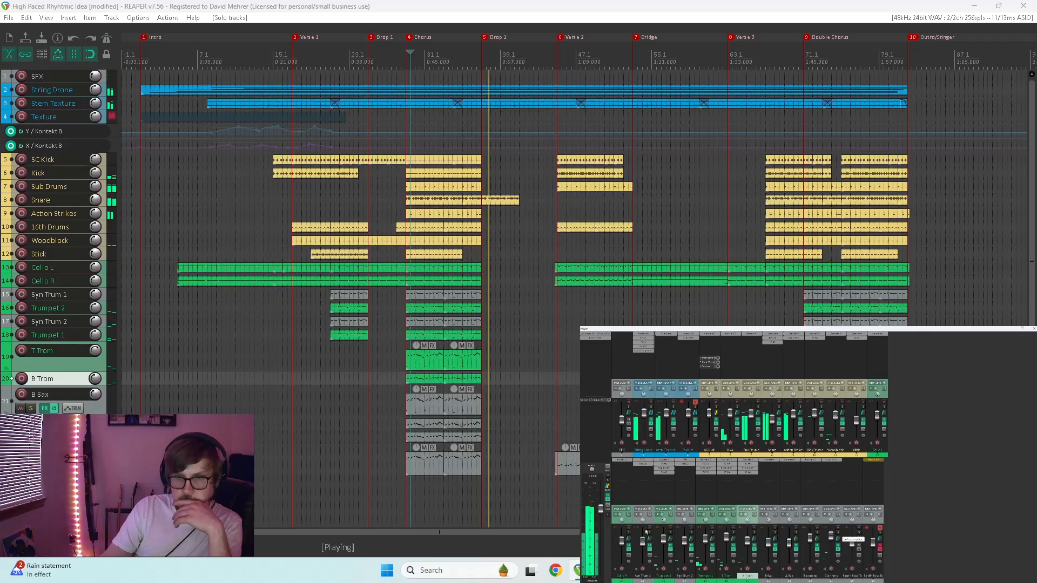
key("space")
key("space")
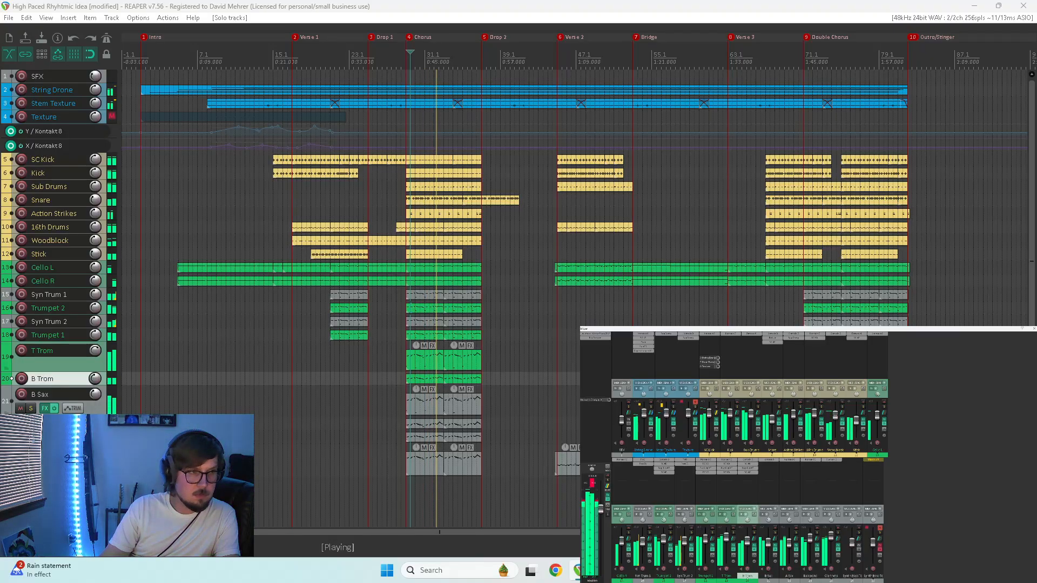
Open the first Double Chorus item on the A Sax track and delete its low keyswitch notes
key("space")
left_click_drag(823, 403, 822, 424)
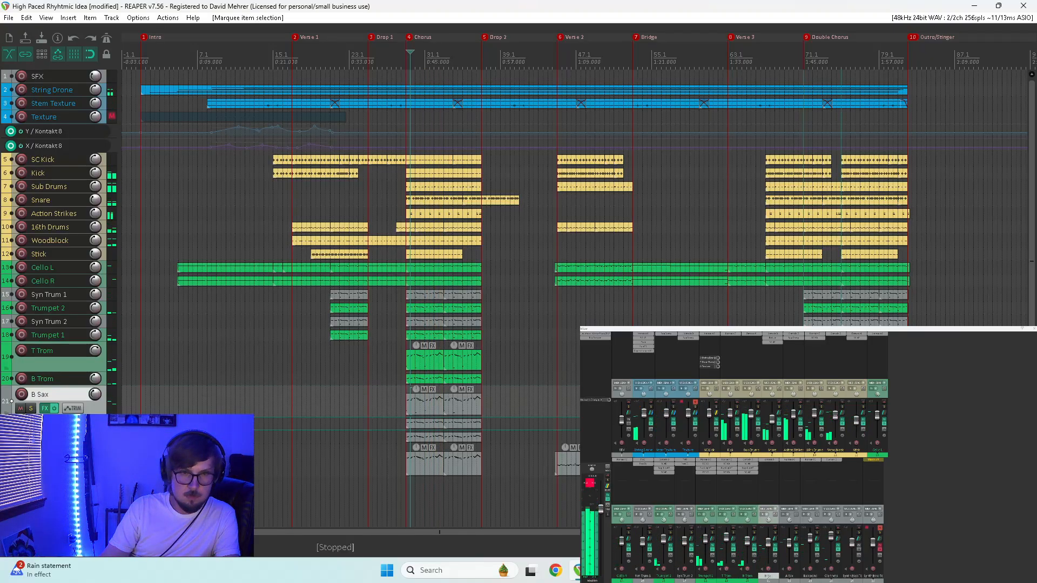
double_click(443, 360)
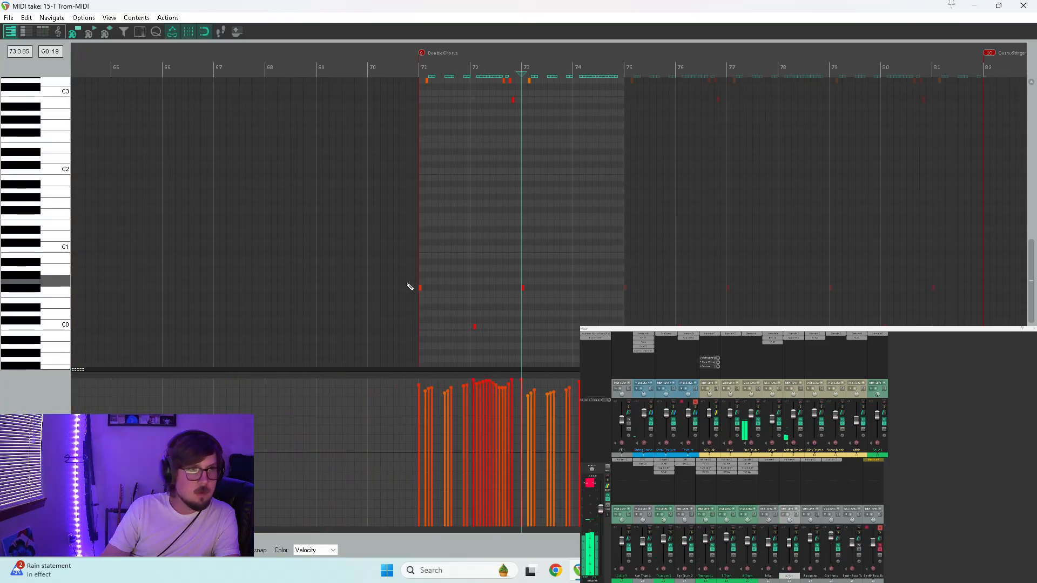
left_click_drag(400, 264, 588, 356)
key("Delete")
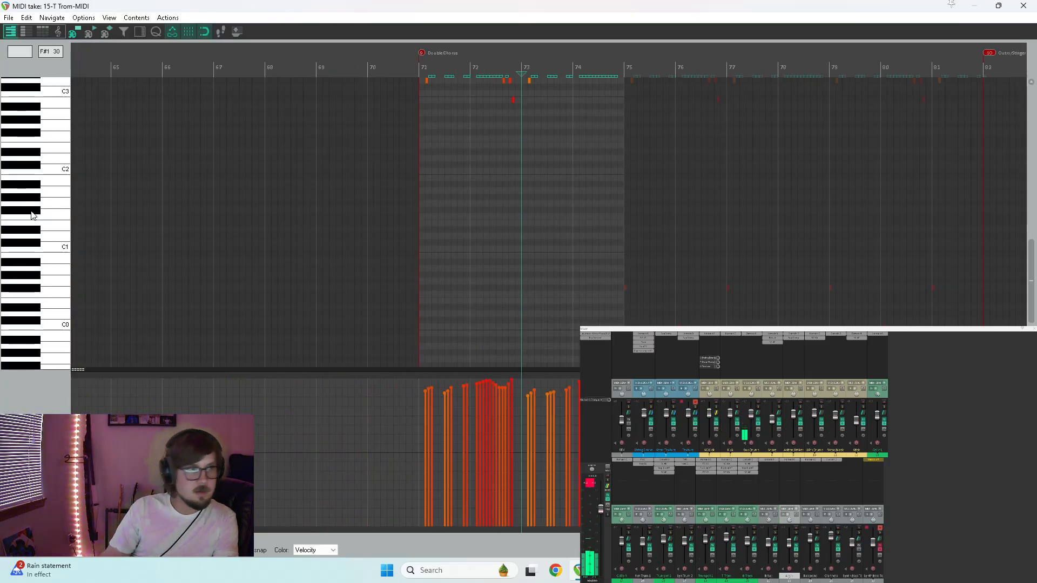
Check the remaining melody notes, close the MIDI editor, and glue the A Sax items in the Double Chorus
scroll(22, 224, "up", 2)
scroll(22, 224, "up", 4)
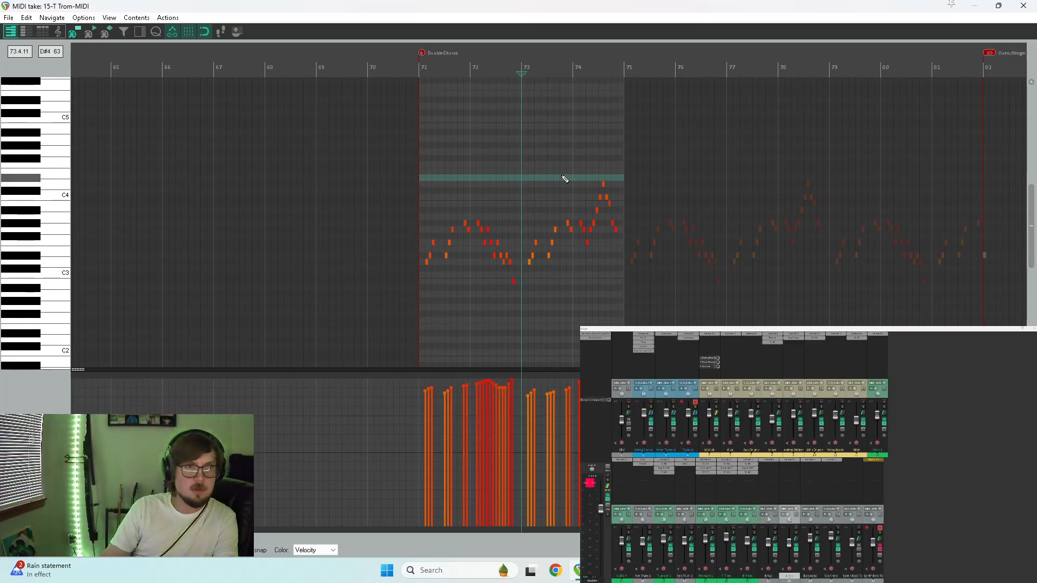
left_click(1024, 6)
right_click(826, 423)
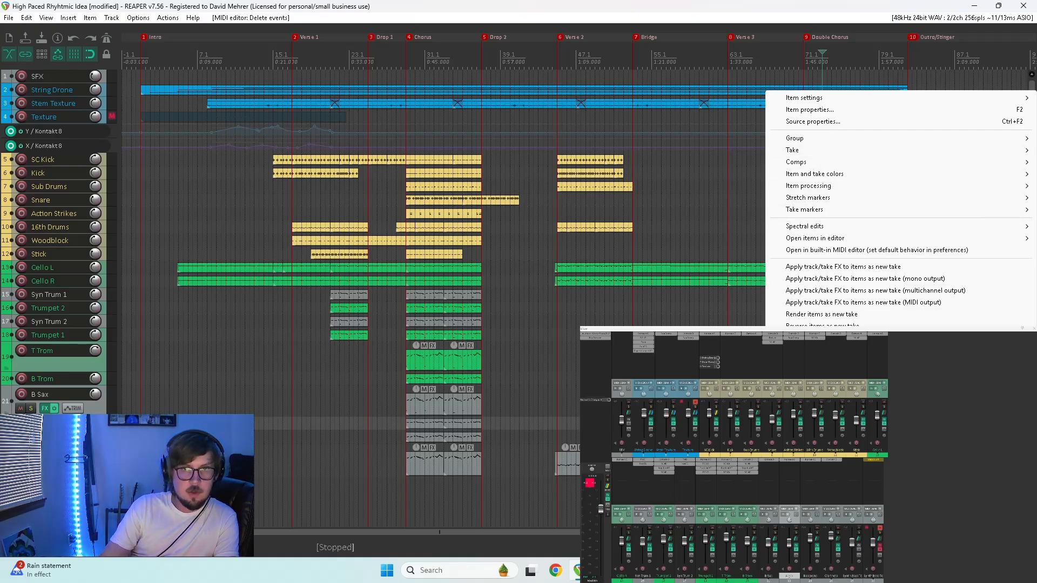
left_click(810, 339)
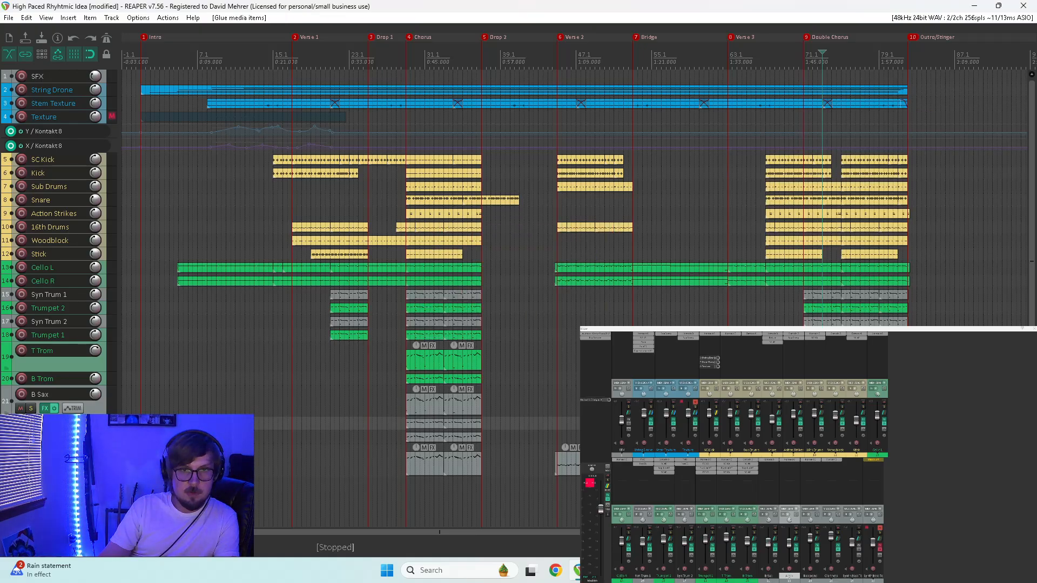
Open the glued melody item in the Double Chorus for MIDI editing and delete its low keyswitch notes
double_click(827, 360)
scroll(748, 351, "down", 4)
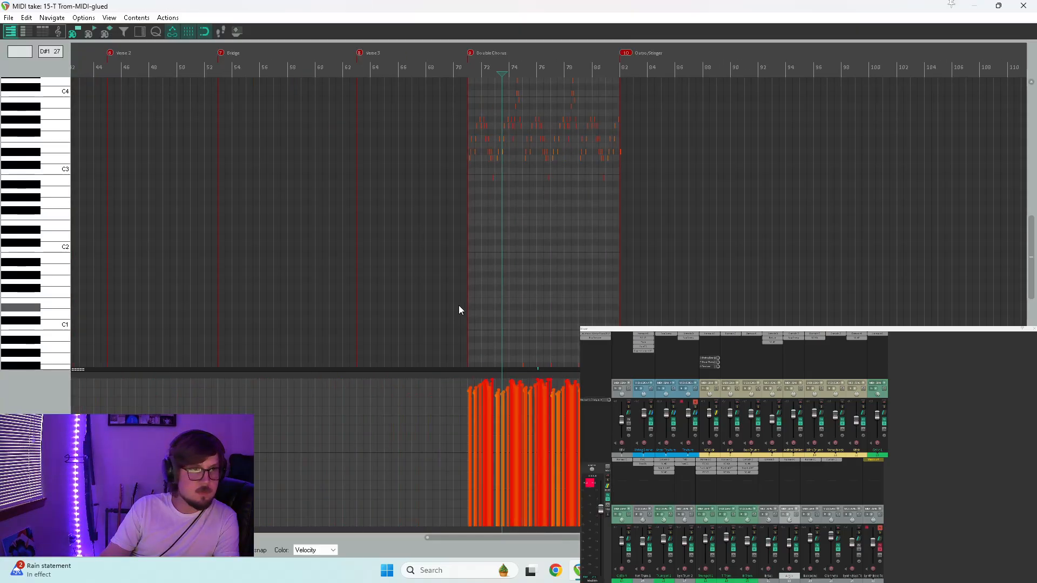
left_click_drag(705, 306, 471, 443)
key("Delete")
Move all the melody notes up one octave, audition them from the start of the Double Chorus, and close the MIDI editor
scroll(60, 268, "up", 4)
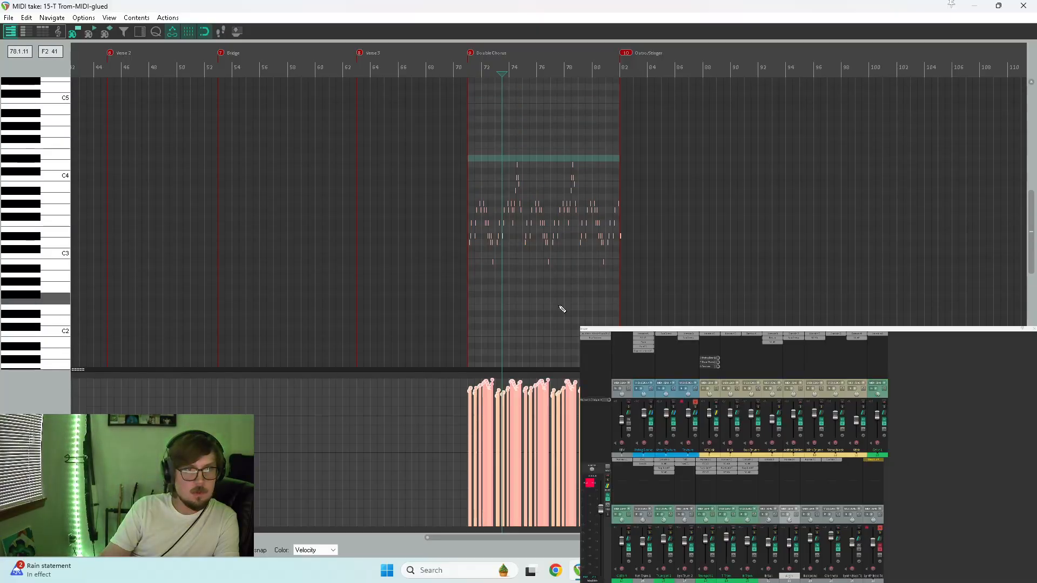
scroll(540, 292, "up", 8)
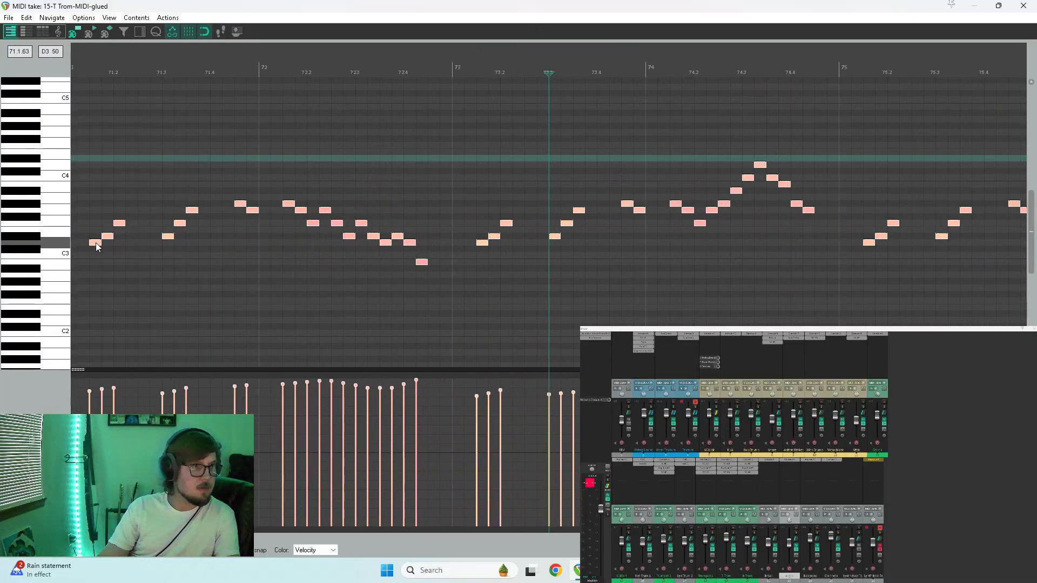
left_click_drag(95, 244, 98, 164)
key("space")
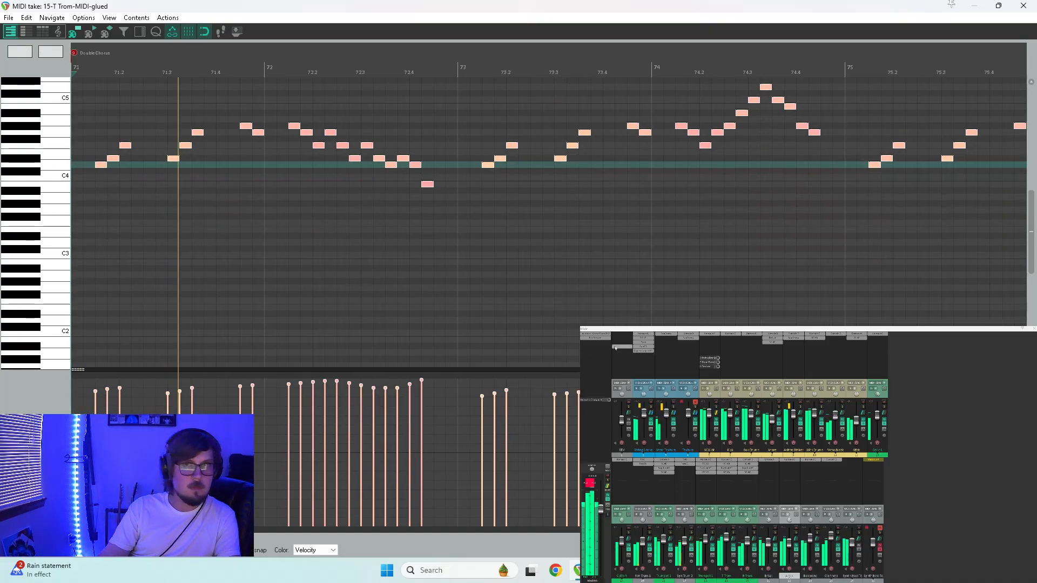
left_click(1024, 6)
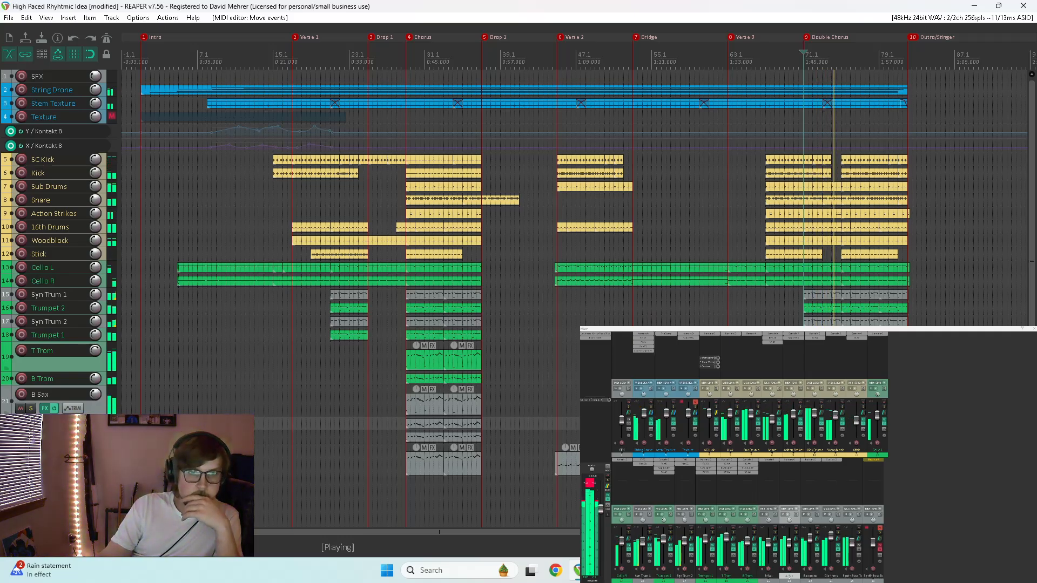
Trim the edge of the woodwind item in the Double Chorus and fine-tune String Drone's volume during playback
left_click_drag(841, 464, 837, 463)
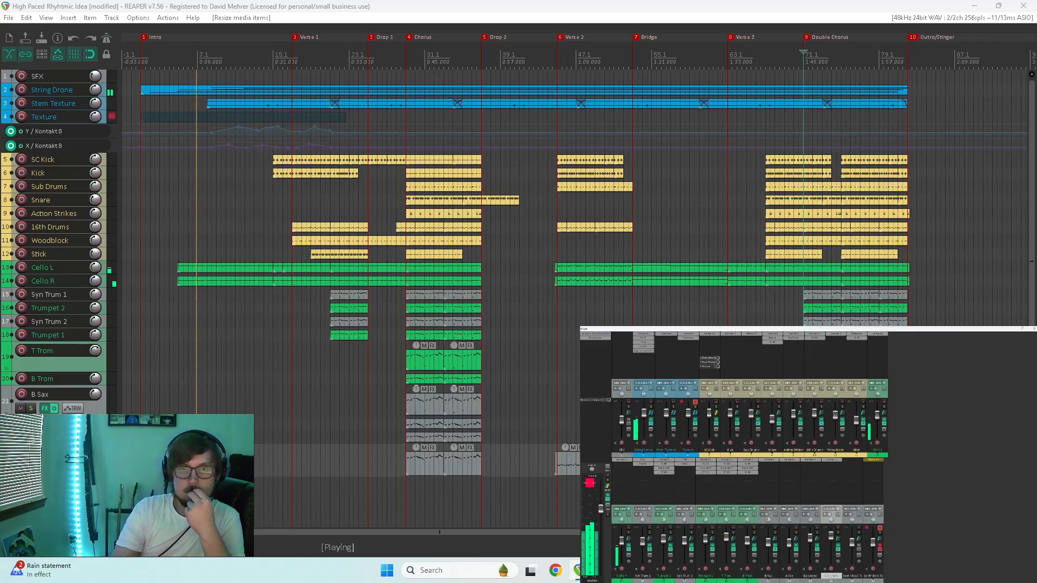
left_click(590, 483)
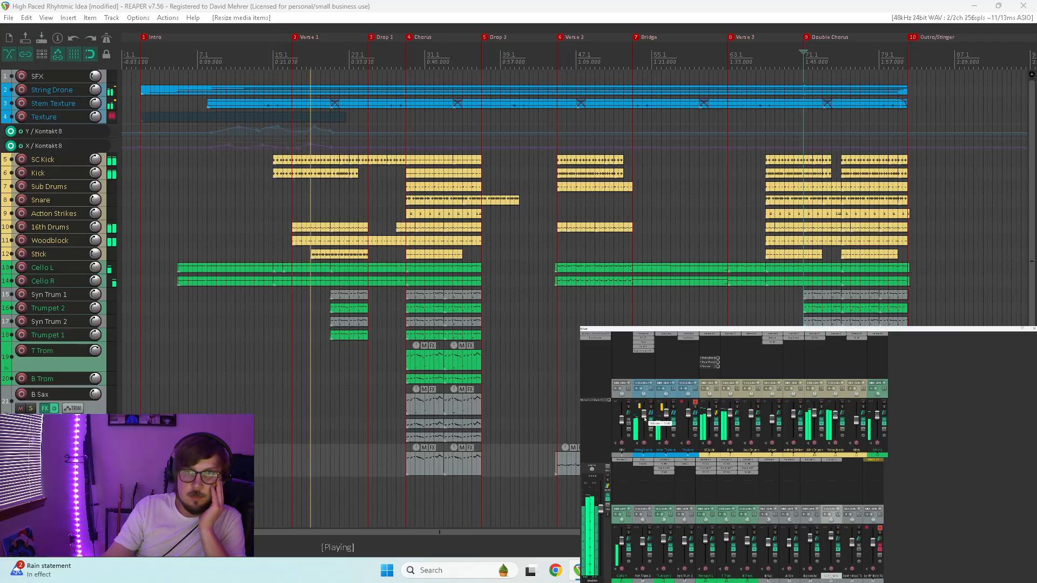
left_click_drag(644, 419, 644, 419)
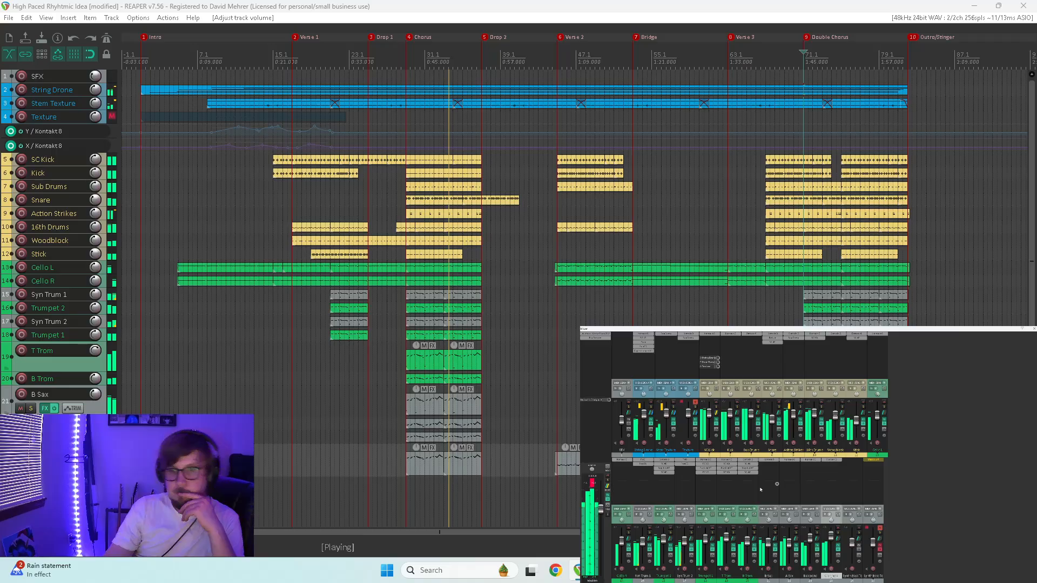
Stop playback and select the tracks from Syn Trum 1 through the woodwinds together in the mixer
key("space")
left_click(649, 524)
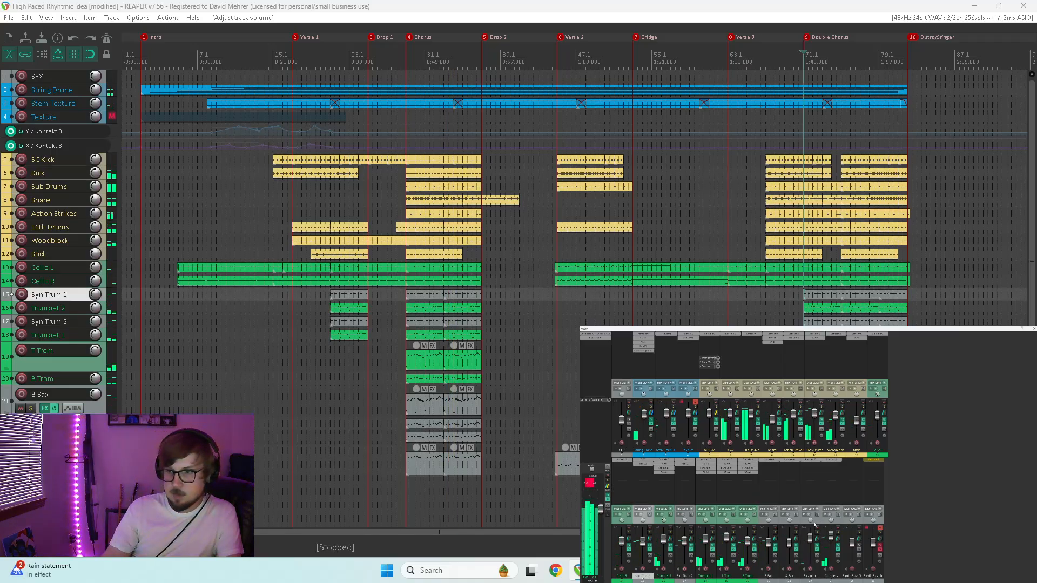
left_click(835, 527, "shift")
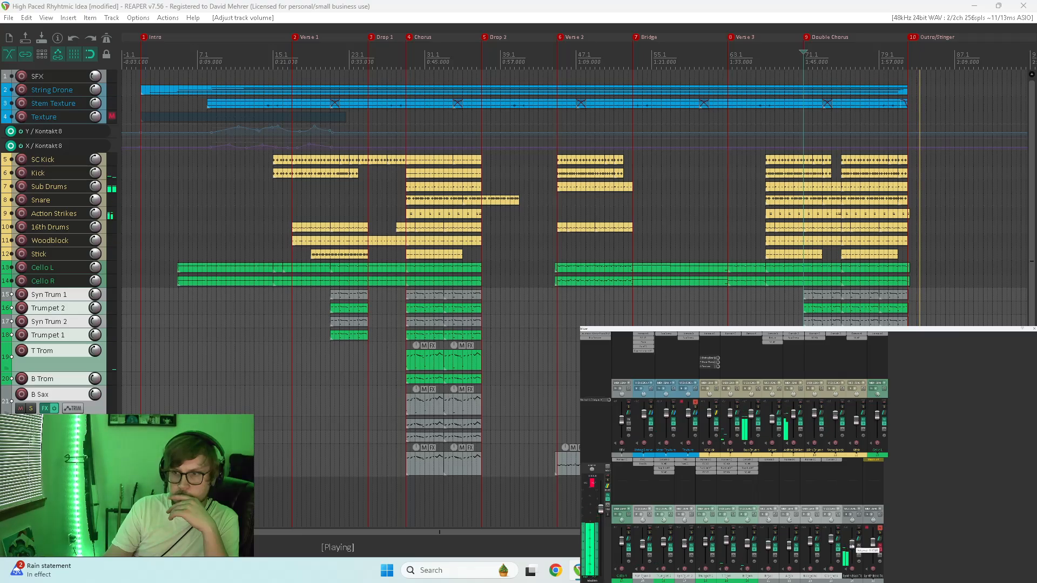
Replay the full mix from just before the Bridge, save the project, and stop playback
left_click(628, 424)
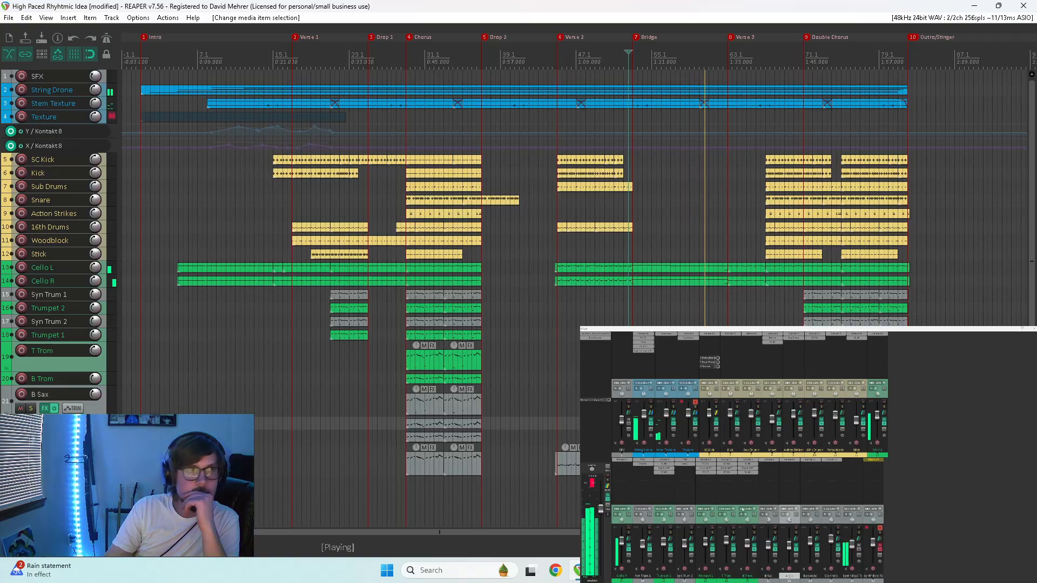
left_click(42, 38)
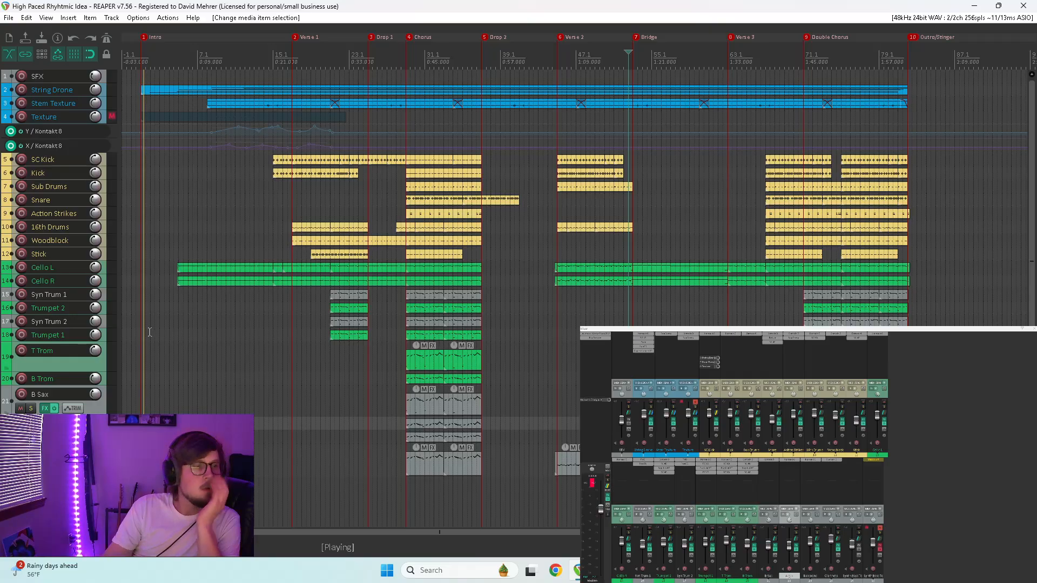
key("space")
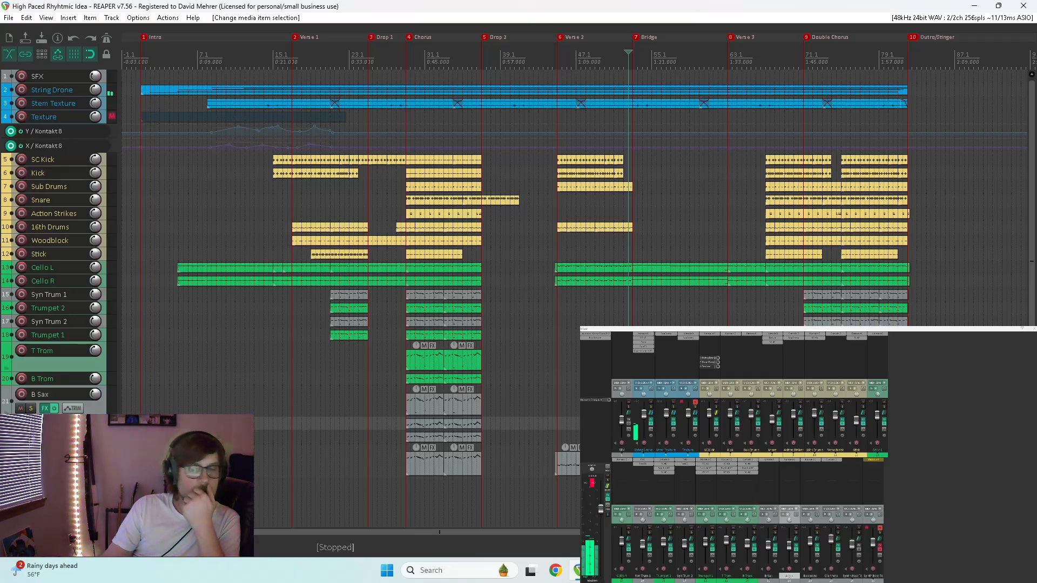
left_click(605, 571)
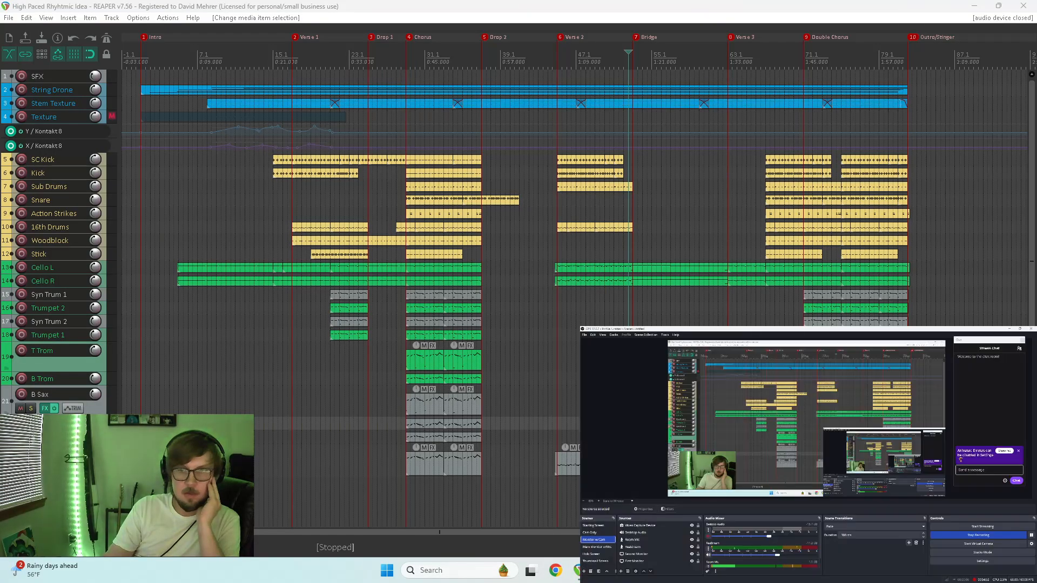
right_click(605, 571)
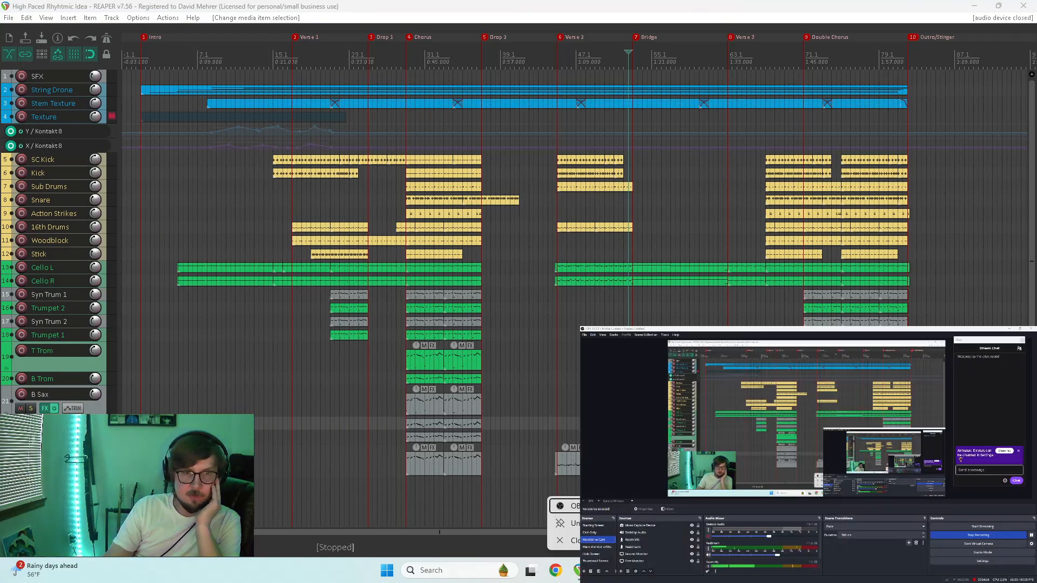
left_click(1009, 328)
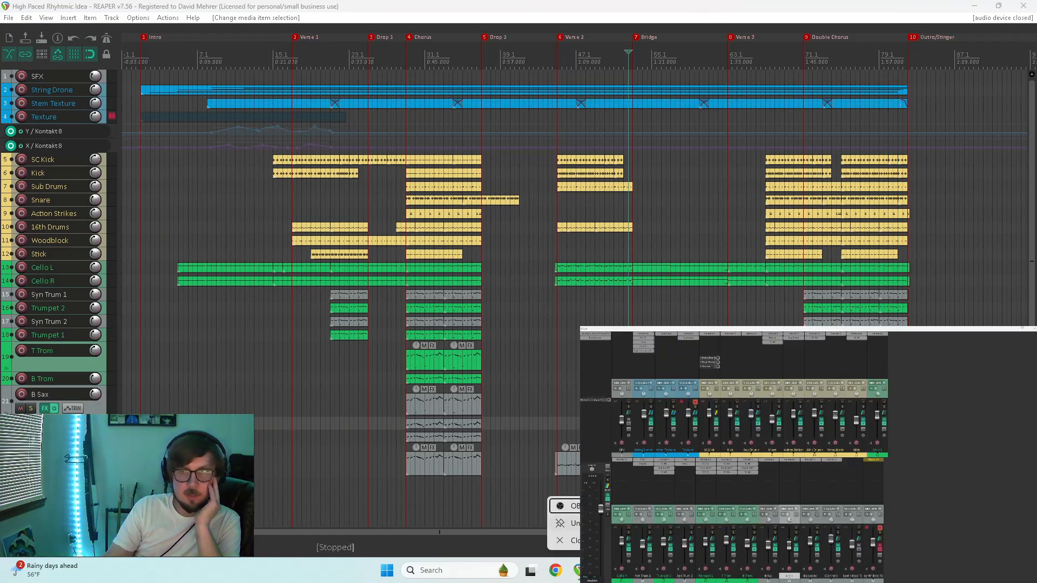
left_click(529, 4)
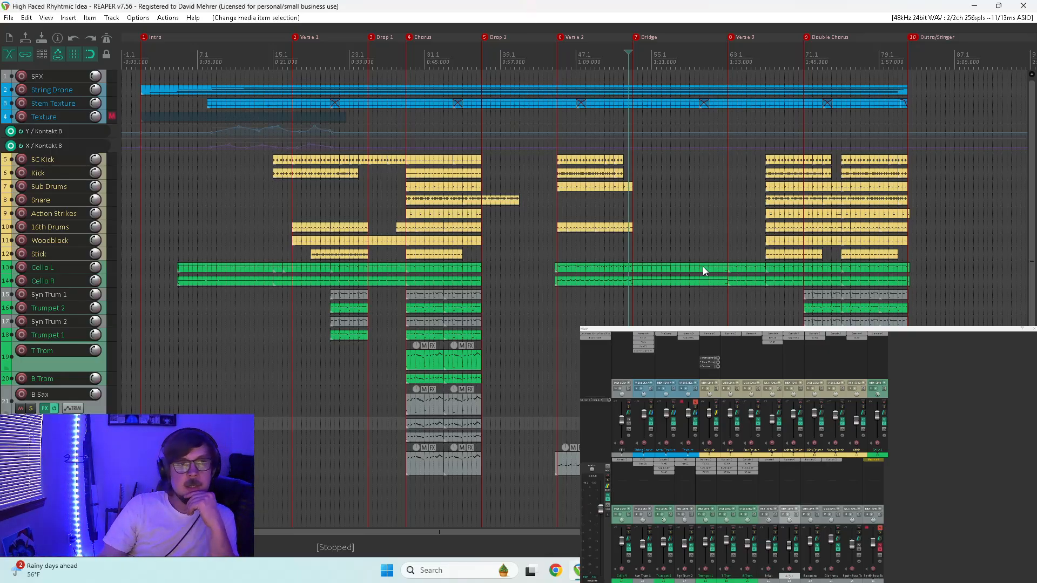
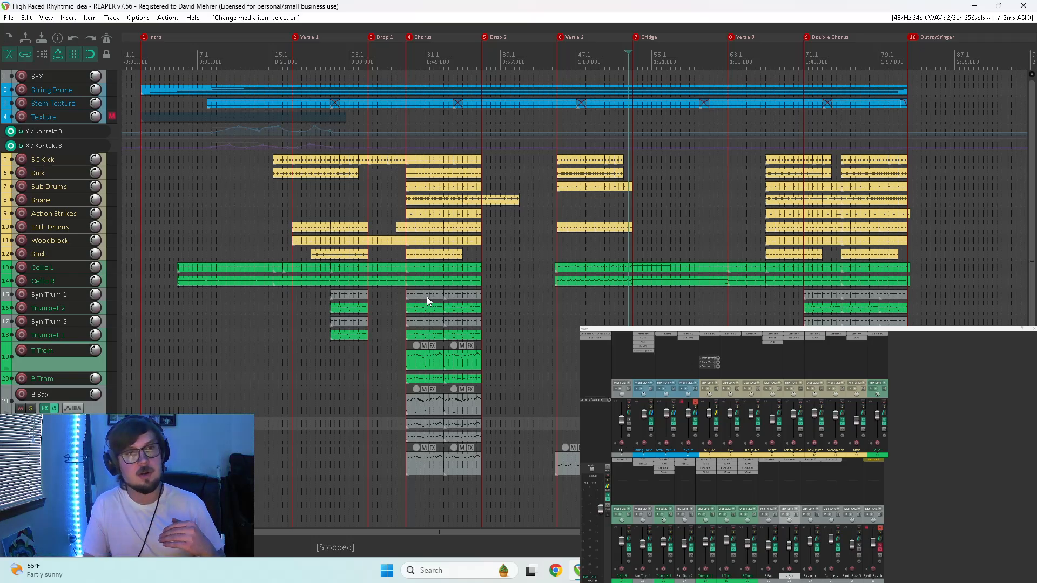
Audition the full mix from the start of Drop 2, from two points in the Intro, and from midway through Drop 2
left_click(481, 120)
key("space")
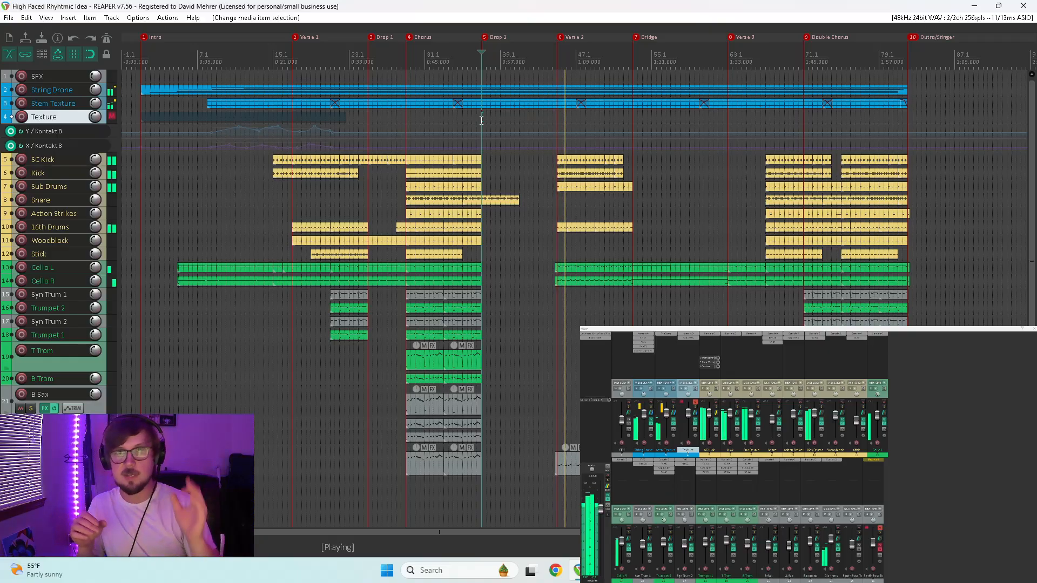
key("space")
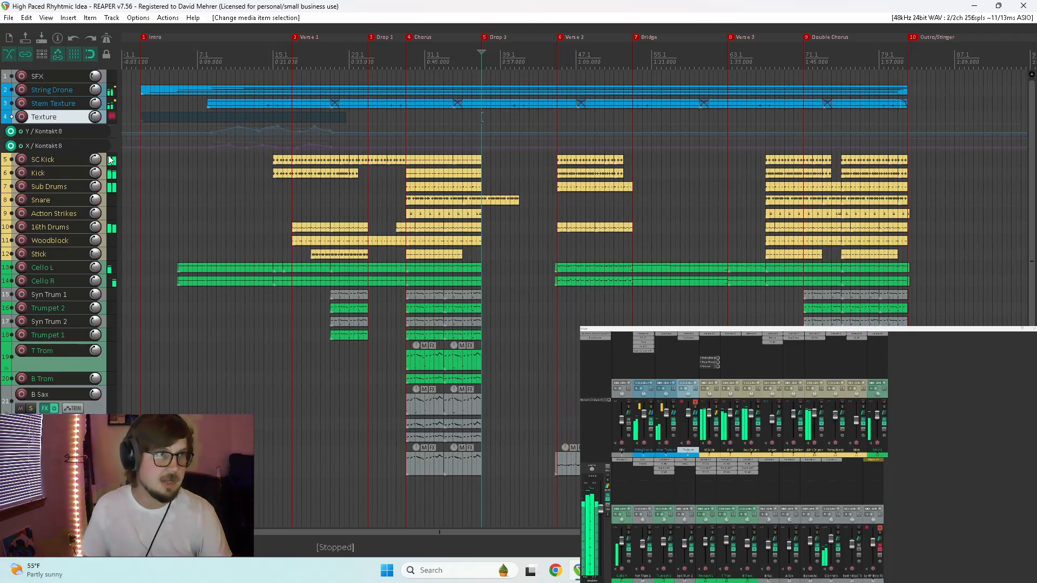
left_click(191, 163)
key("space")
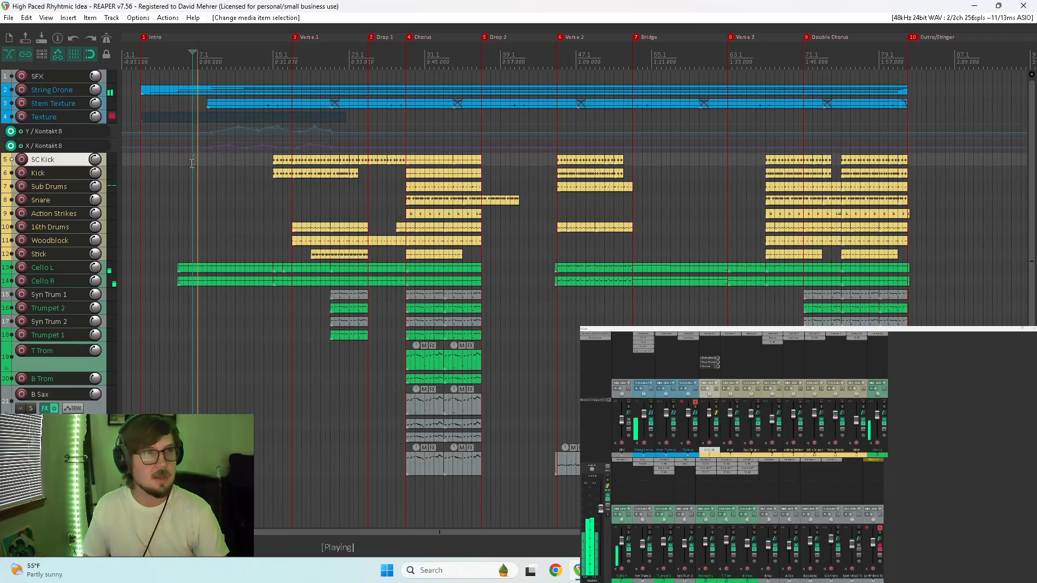
left_click(240, 159)
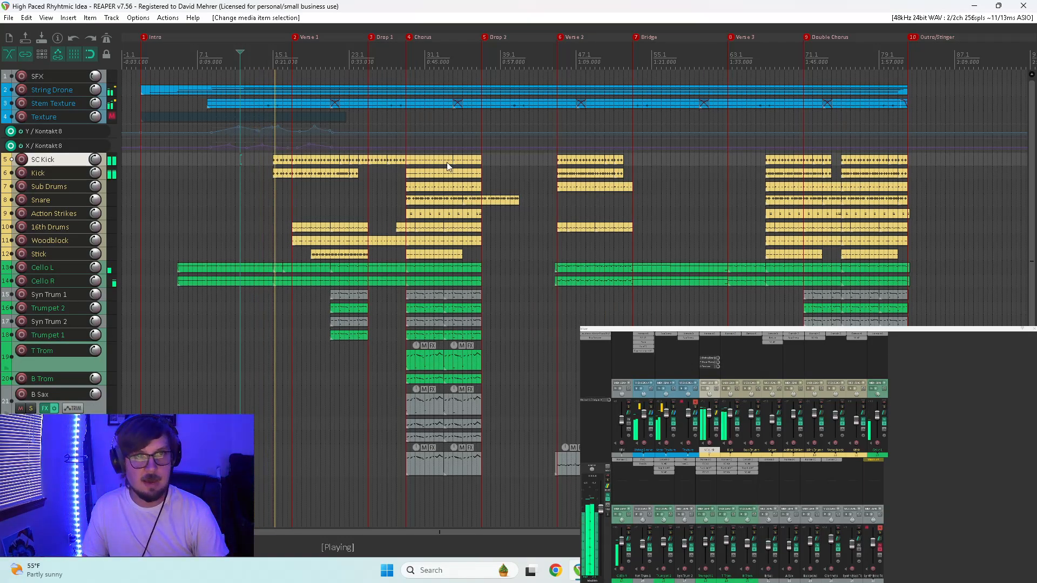
key("space")
left_click(509, 116)
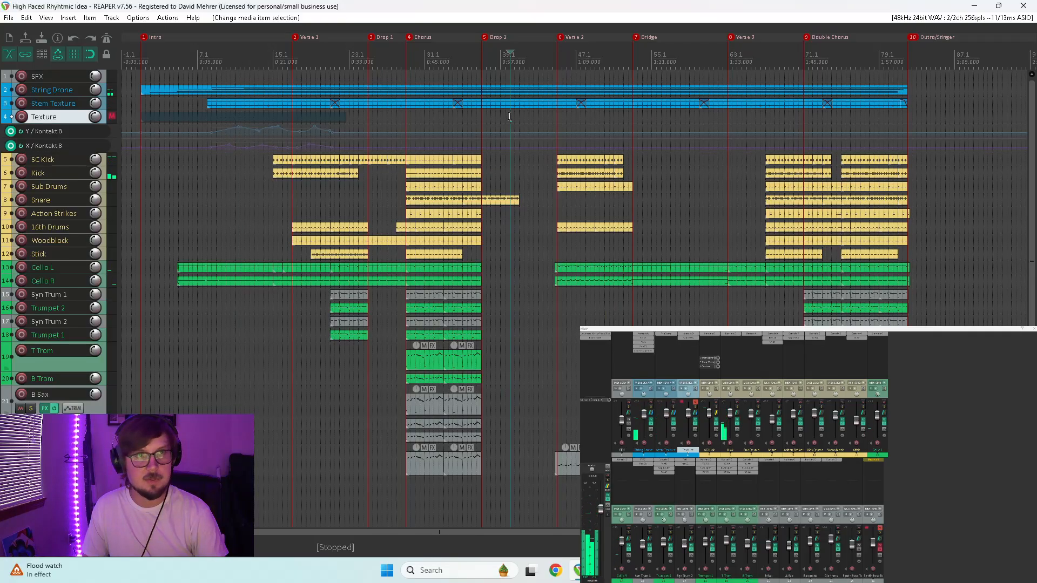
key("space")
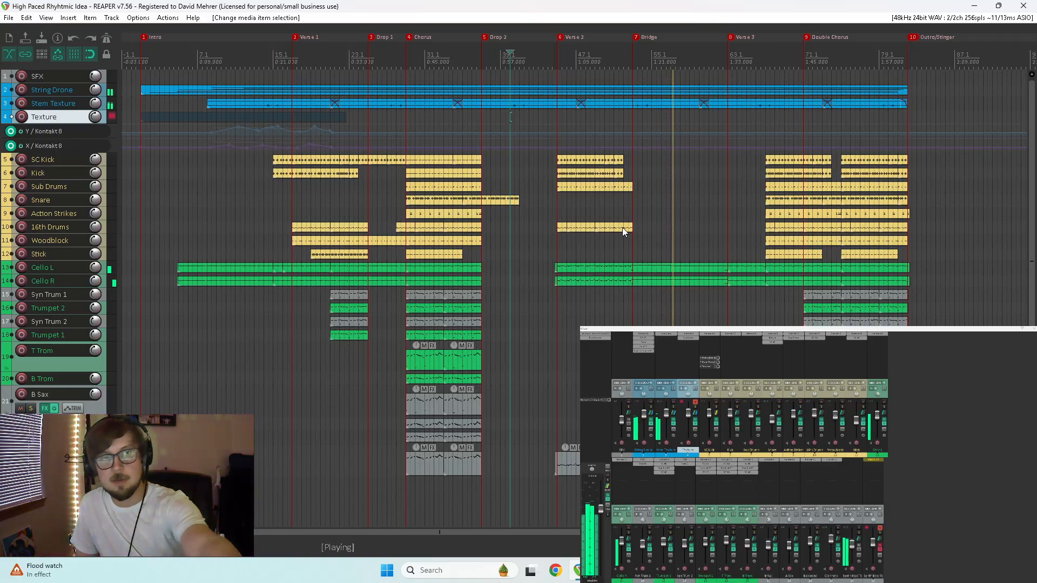
Replay Verse 2 and the Bridge, comparing the Bridge with the synth bass track muted and unmuted
left_click(552, 302)
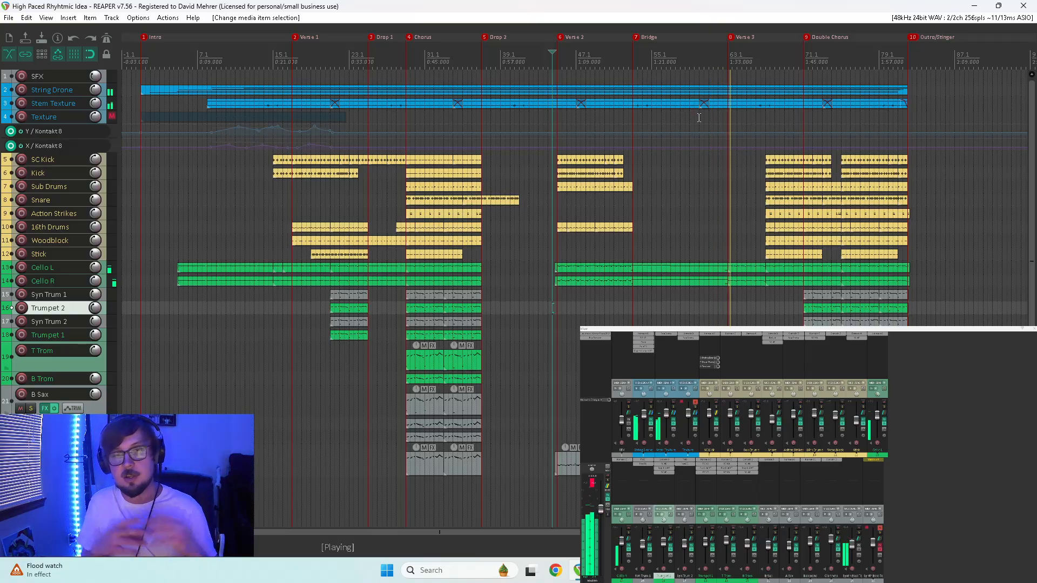
key("7")
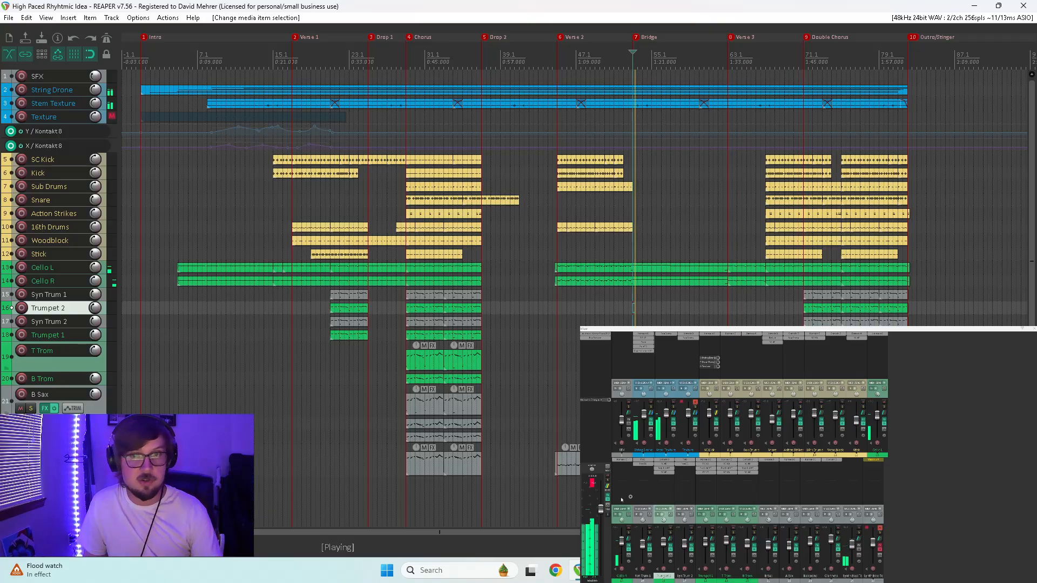
left_click(858, 529)
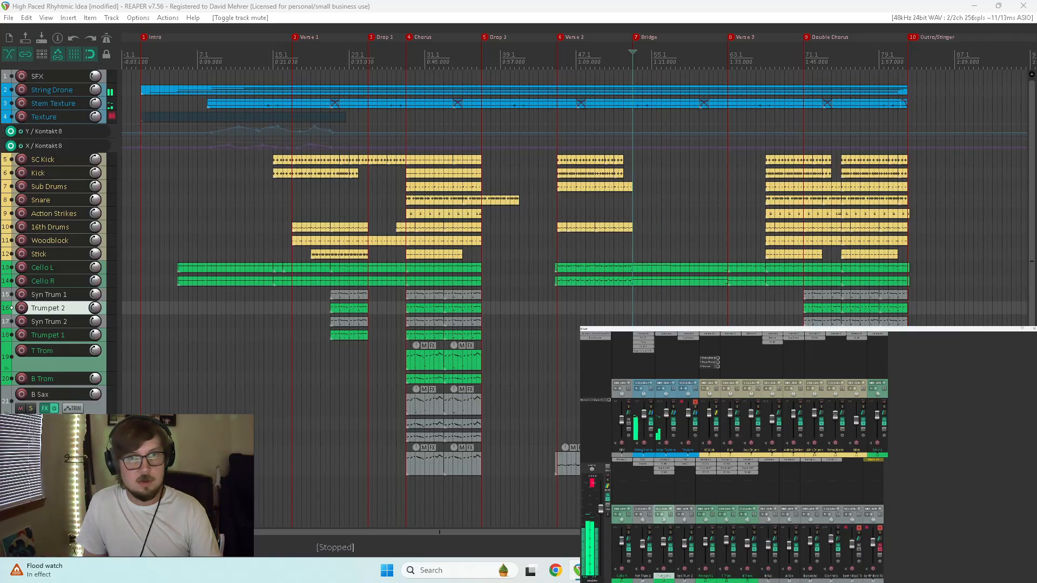
left_click(629, 303)
key("space")
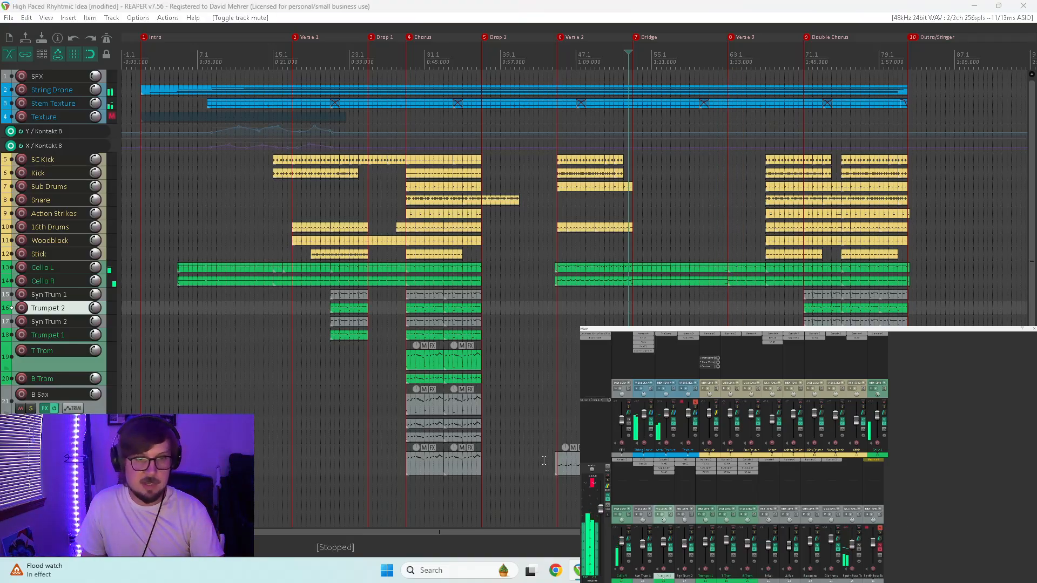
left_click(632, 401)
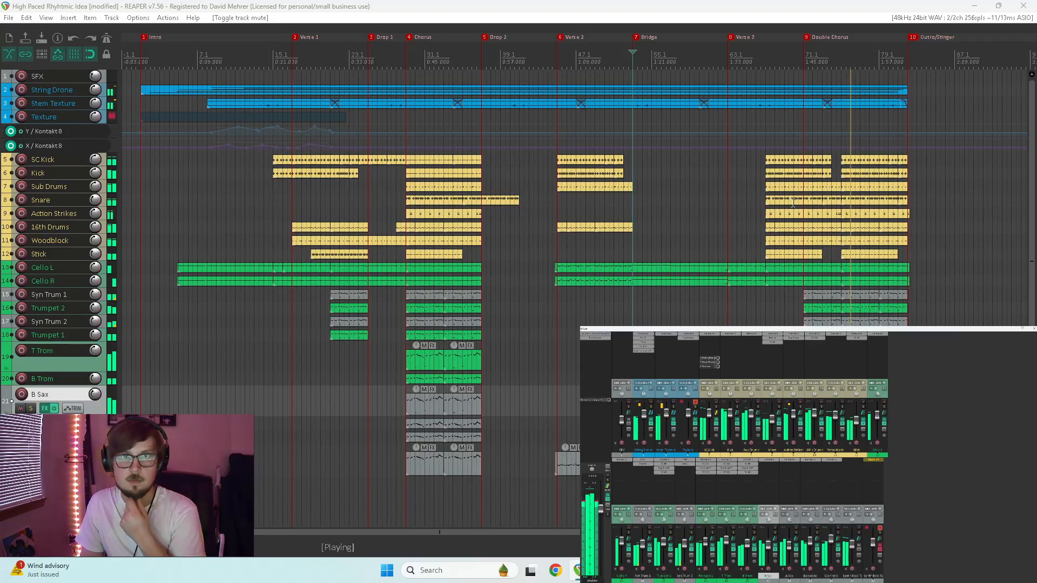
Solo all drum tracks from SC Kick to Stick and play them from the start of the Double Chorus
left_click_drag(716, 407, 864, 412)
key("space")
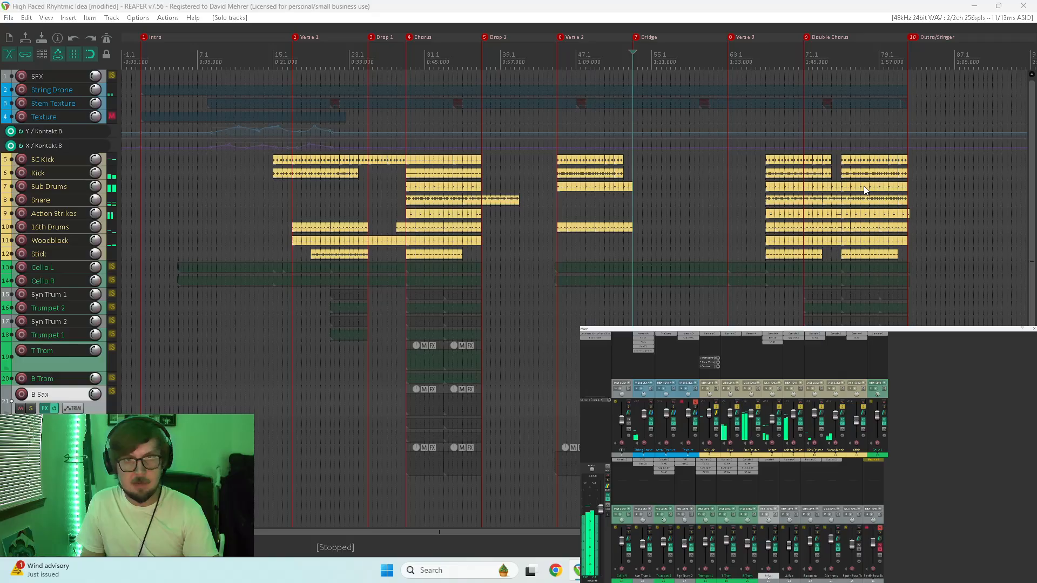
left_click(803, 116)
key("space")
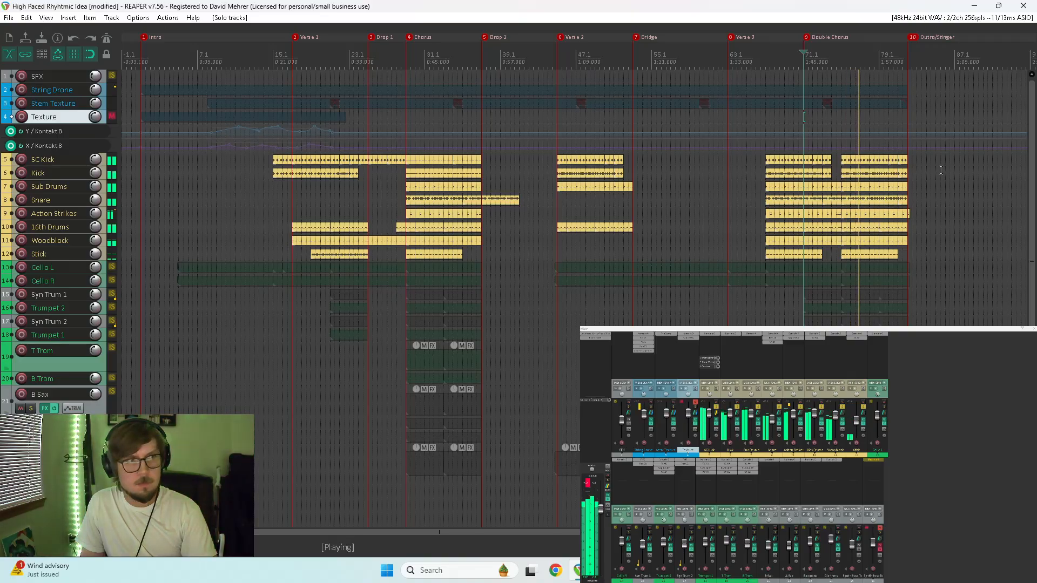
key("space")
Extend the end of the first SC Kick item in the Double Chorus to meet the following item
left_click(827, 161)
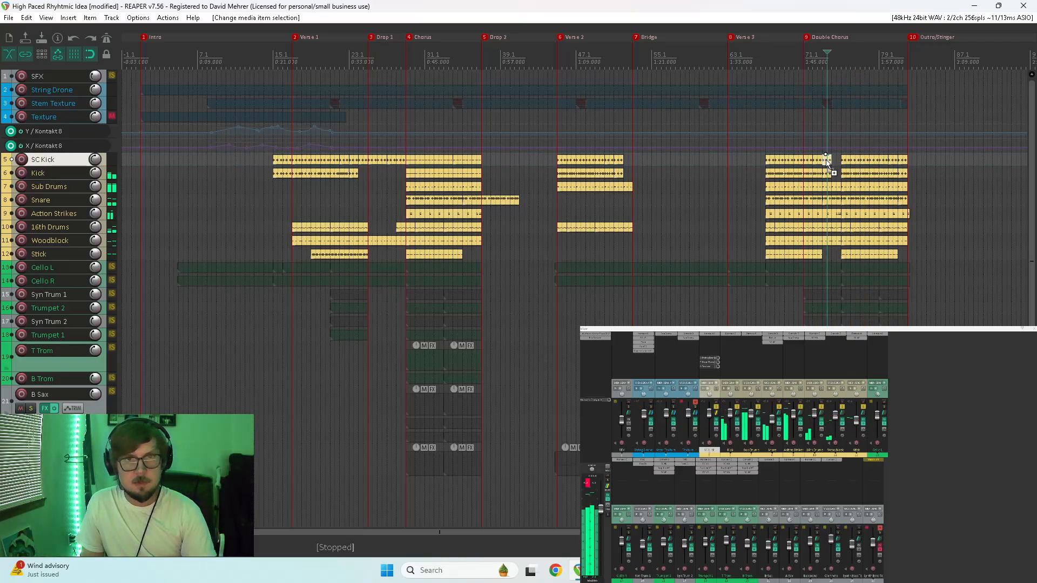
left_click_drag(829, 162, 840, 163)
left_click(835, 170)
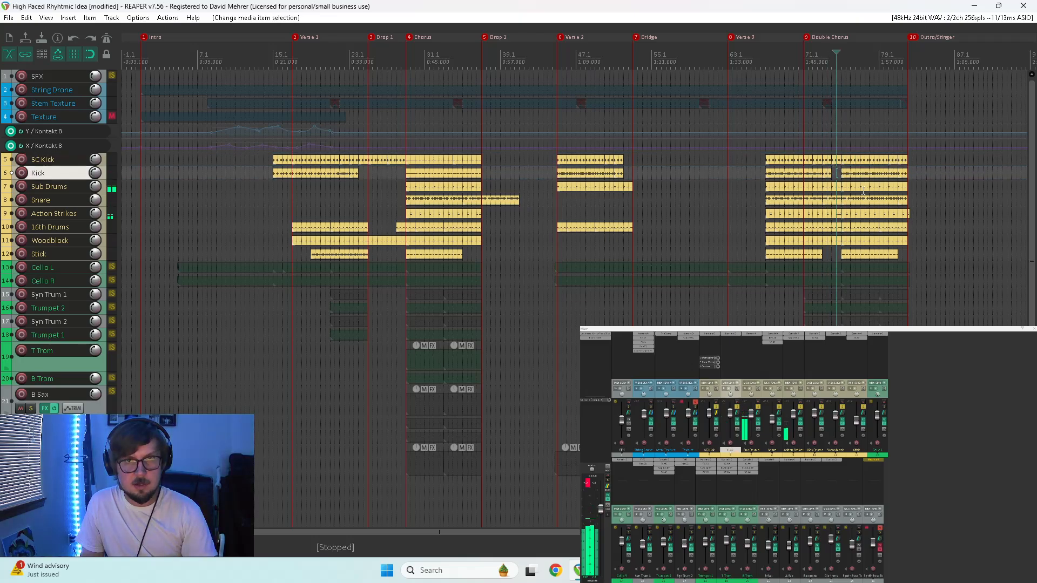
Copy the one-bar Kick item at bar 73 into the gap before bar 75 and replay the drums from bar 73
scroll(857, 177, "up", 4)
left_click(522, 253)
key("space")
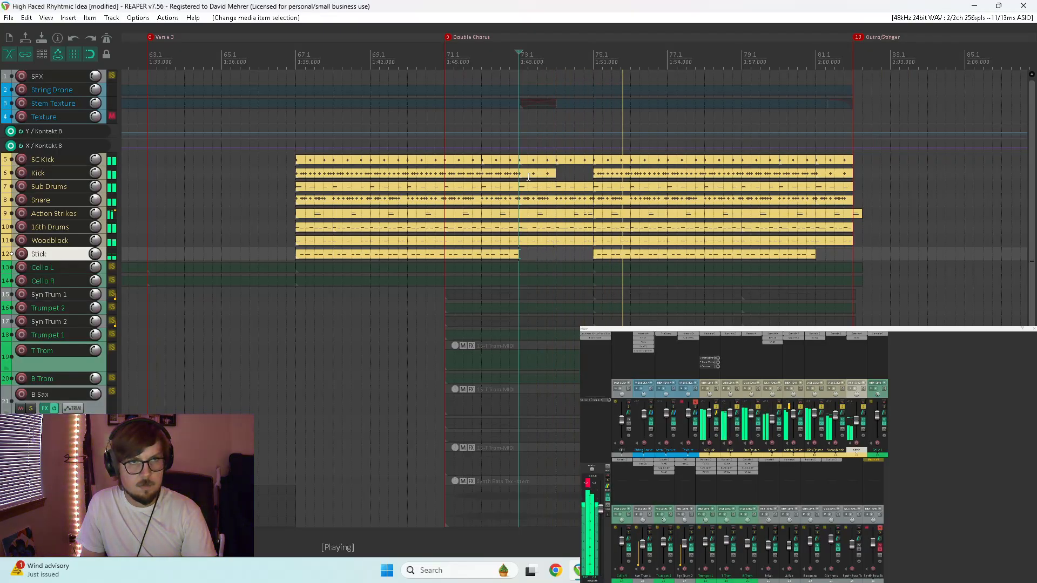
key("space")
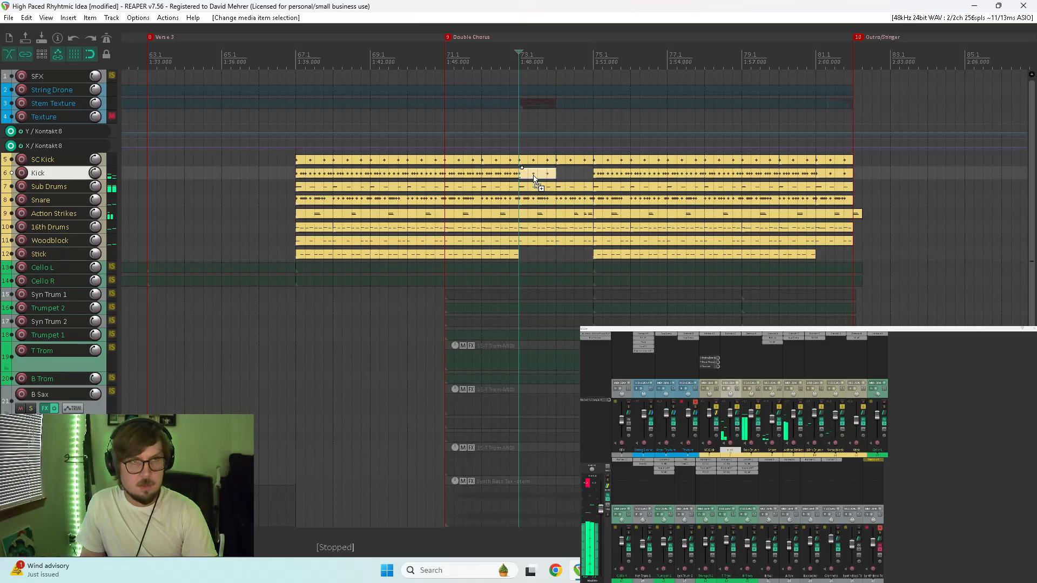
left_click_drag(533, 175, 571, 178)
key("space")
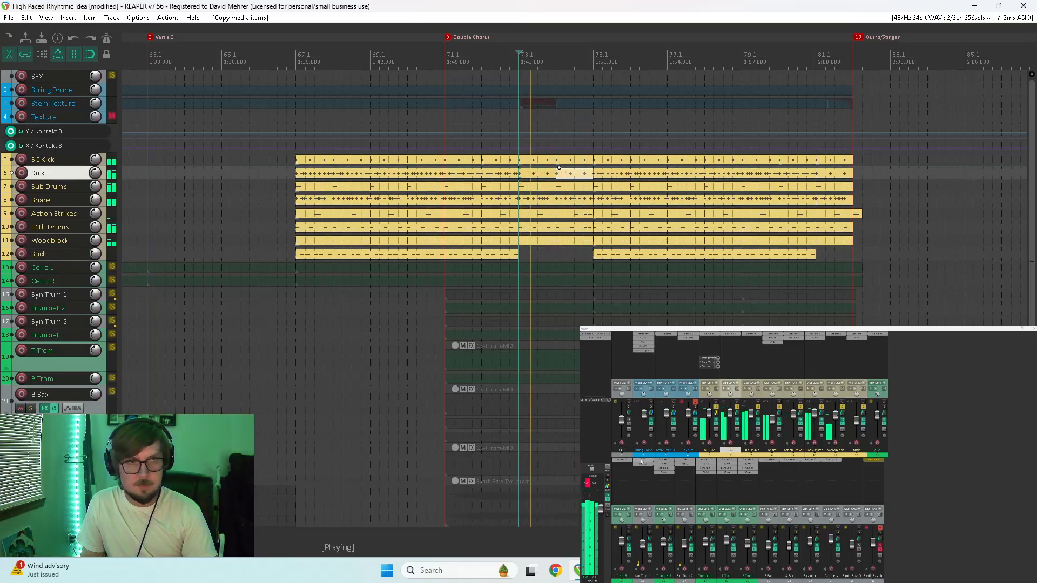
Trim the Stick and Woodblock items to end at 71.1, the start of the Double Chorus, and replay the drum transition
left_click(408, 308)
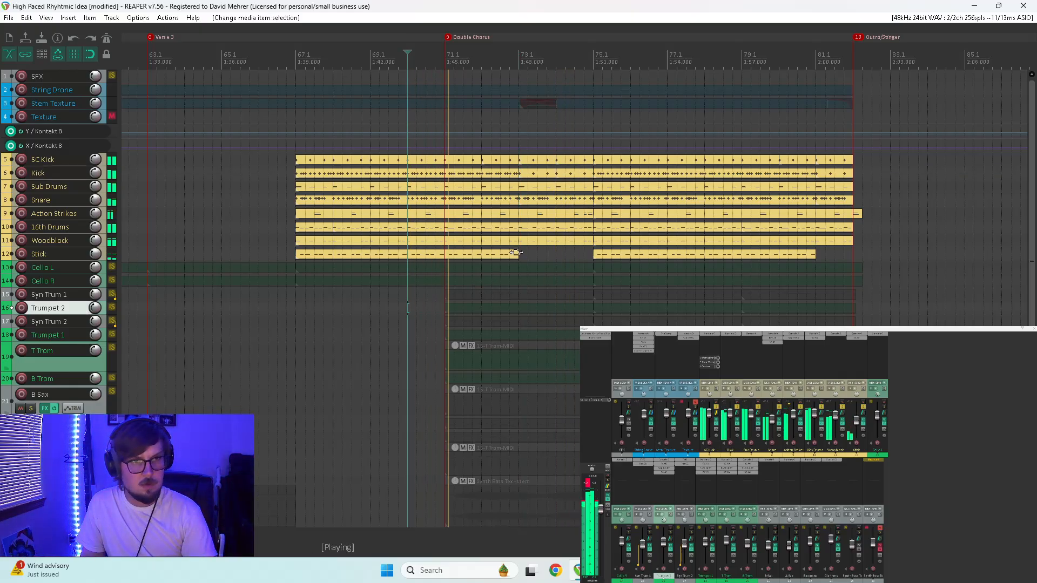
left_click_drag(516, 255, 446, 256)
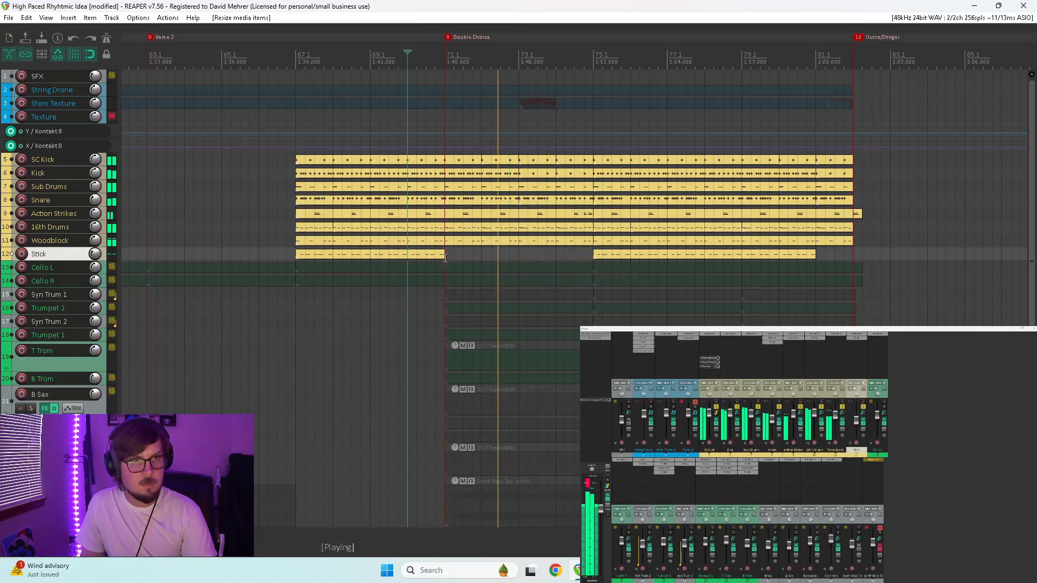
key("space")
left_click(500, 244)
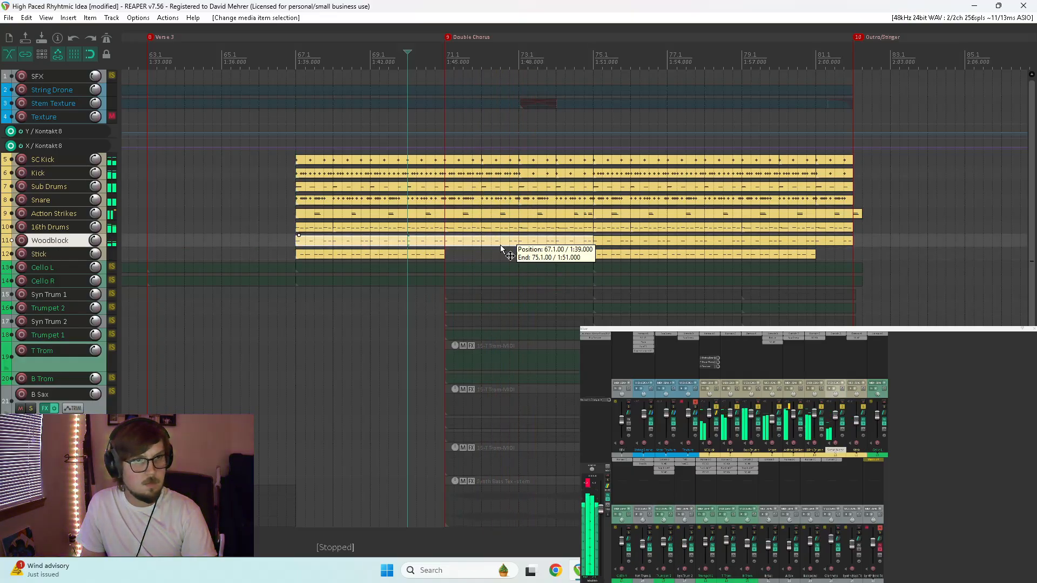
left_click_drag(590, 242, 440, 243)
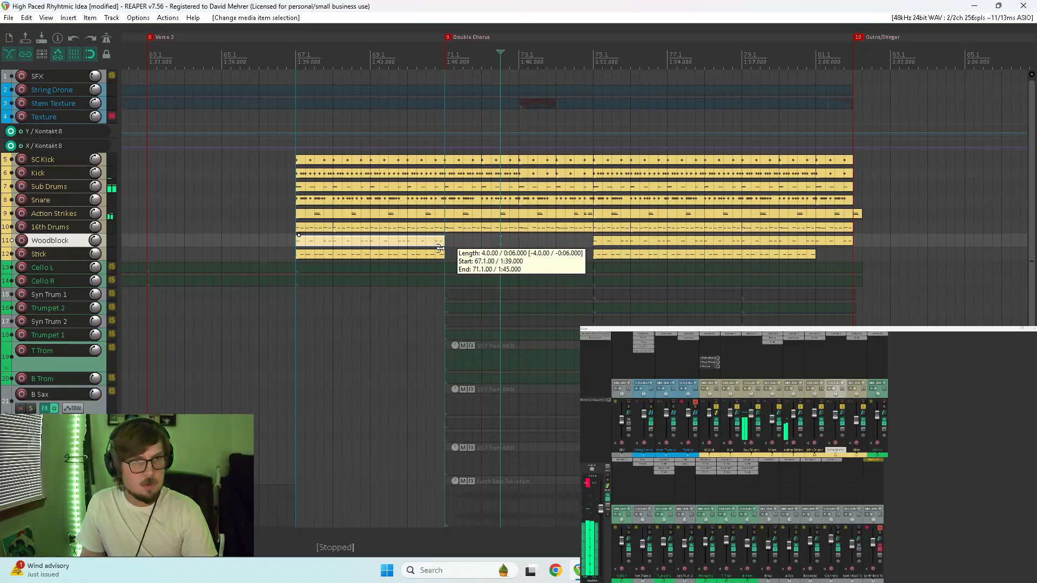
left_click(418, 317)
key("space")
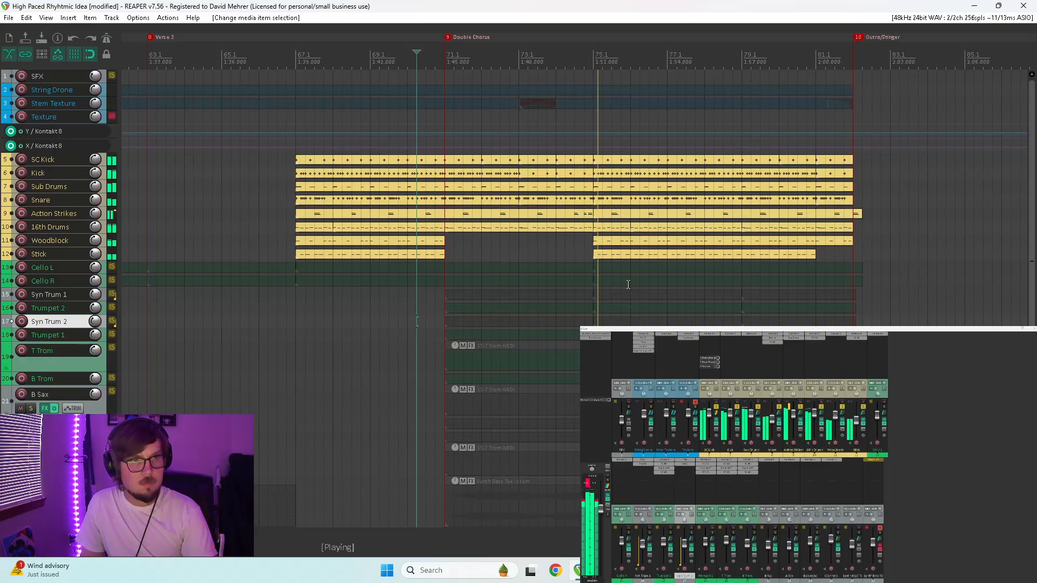
key("space")
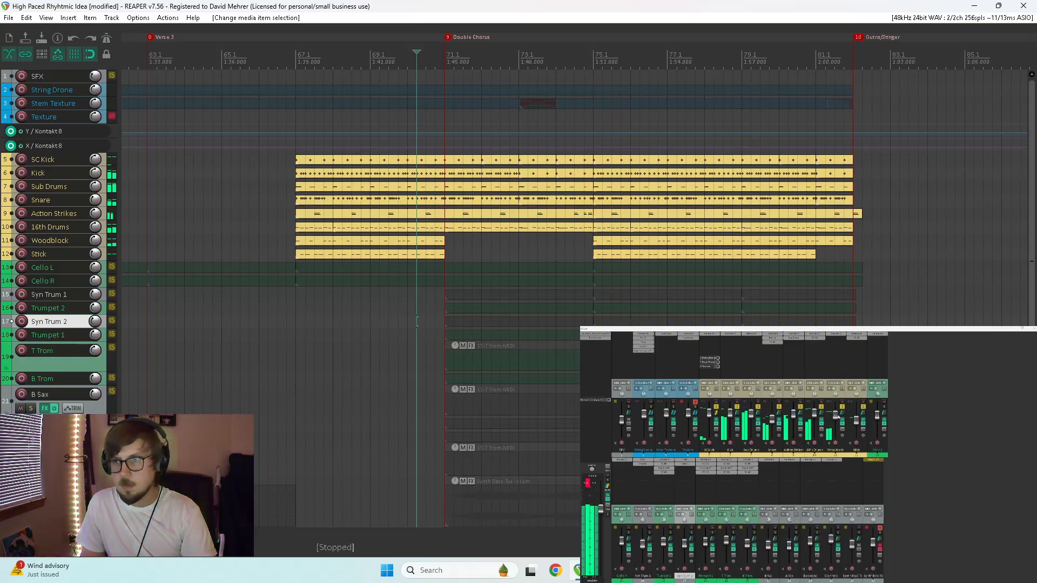
Adjust the 16th Drums volume and inspect the track's RC 48 reverb while replaying the Double Chorus drums
left_click_drag(814, 416, 815, 415)
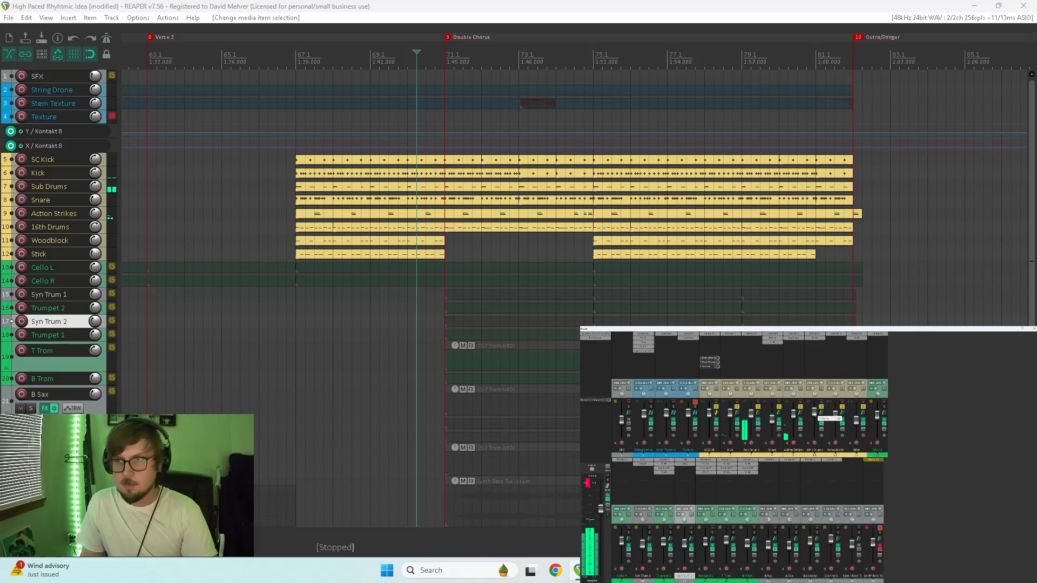
key("space")
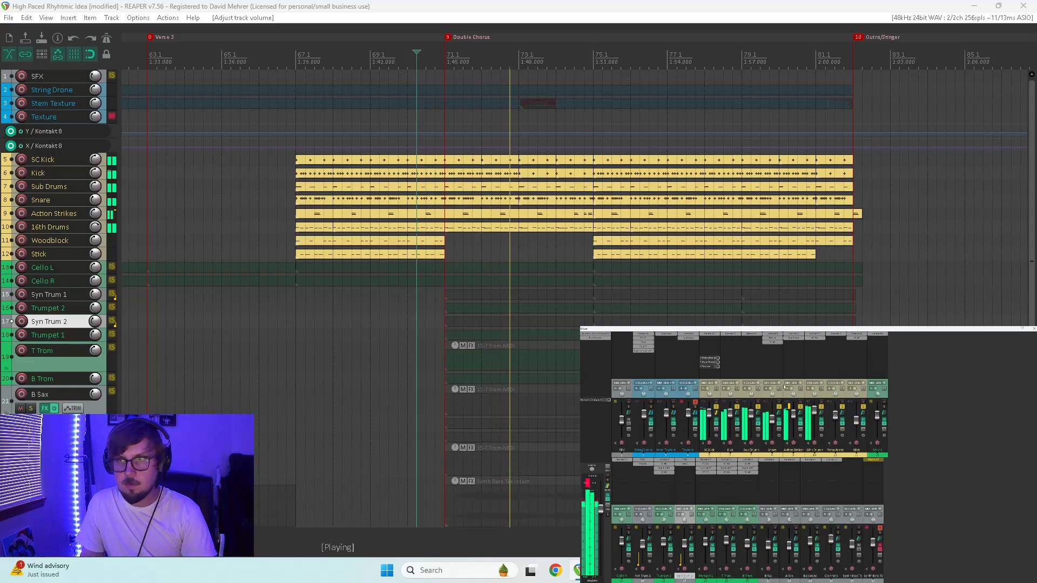
left_click(815, 339)
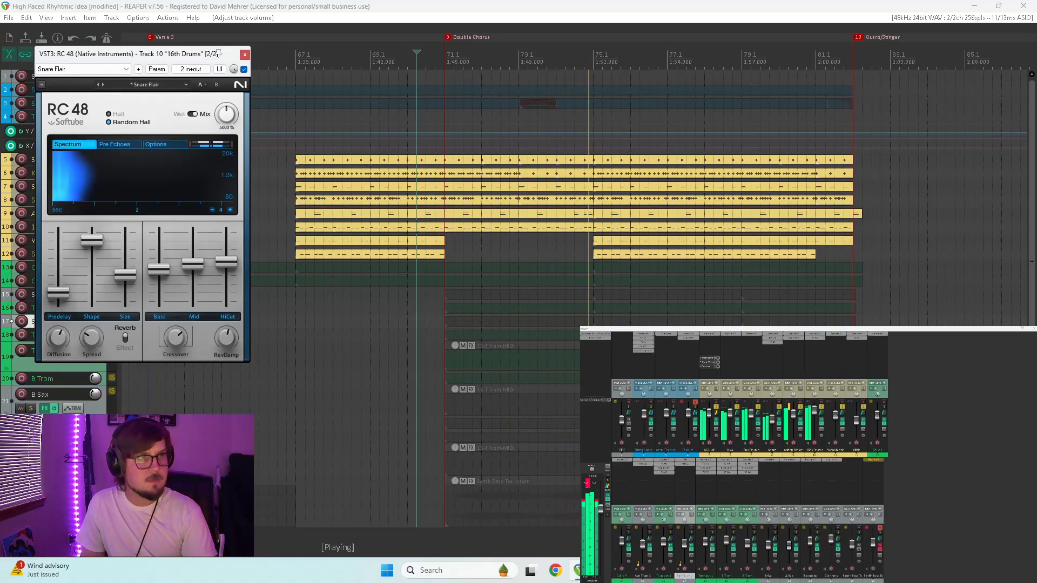
left_click(245, 54)
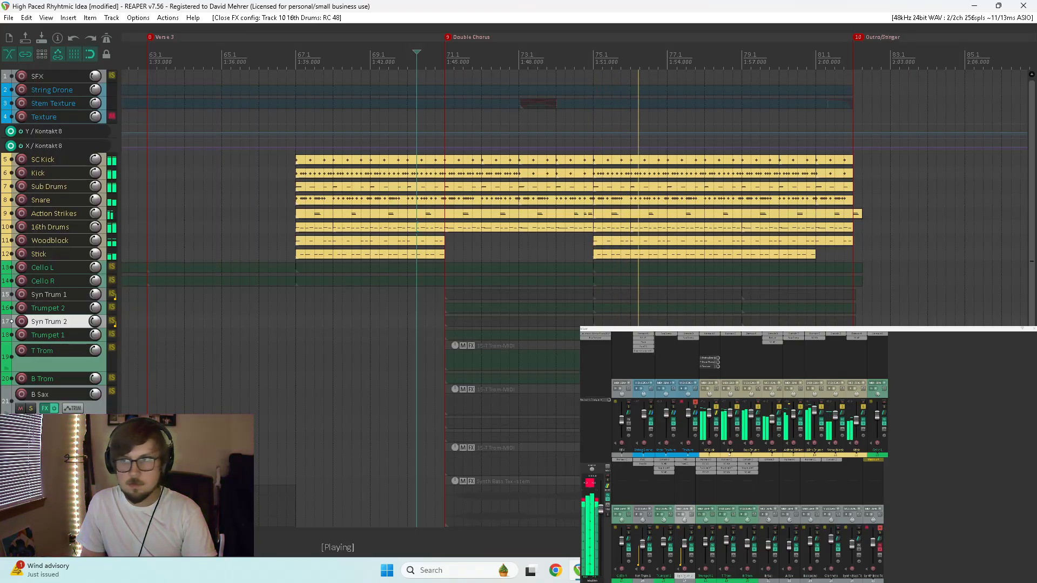
left_click_drag(815, 411, 792, 412)
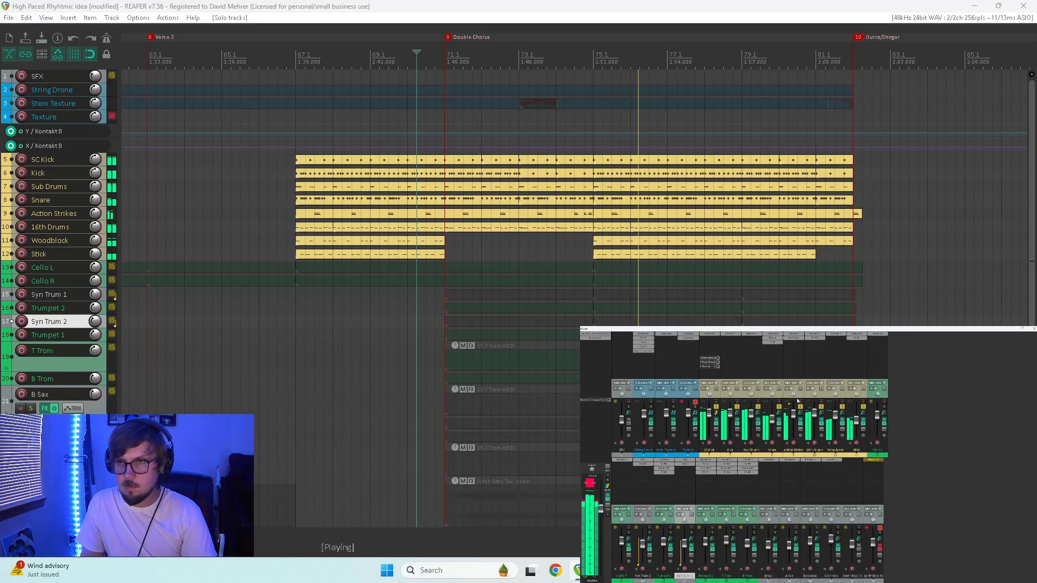
Select the tracks from Kick to Stick and adjust their volume together during playback
left_click(725, 403)
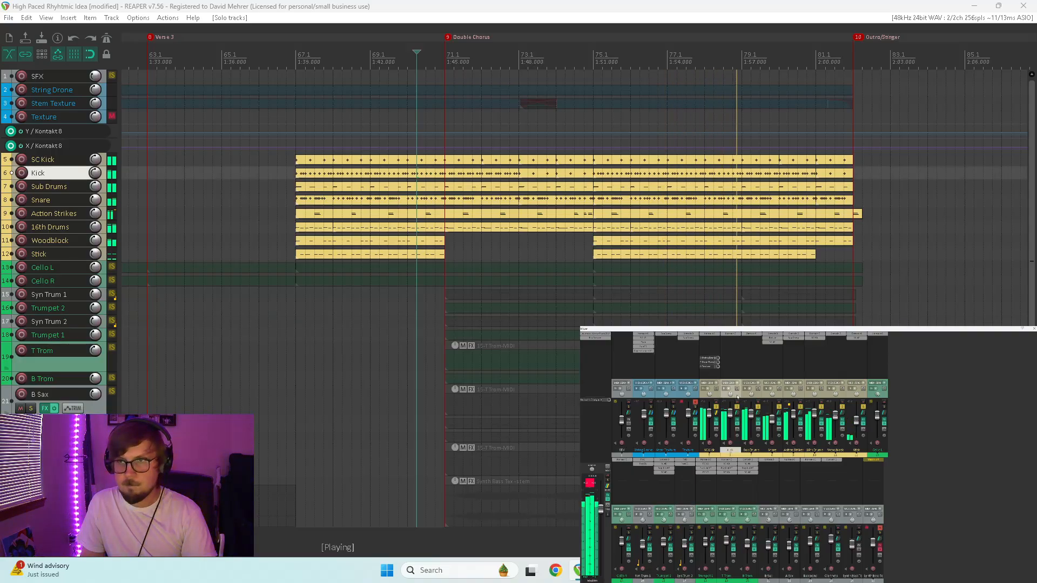
left_click(856, 420, "shift")
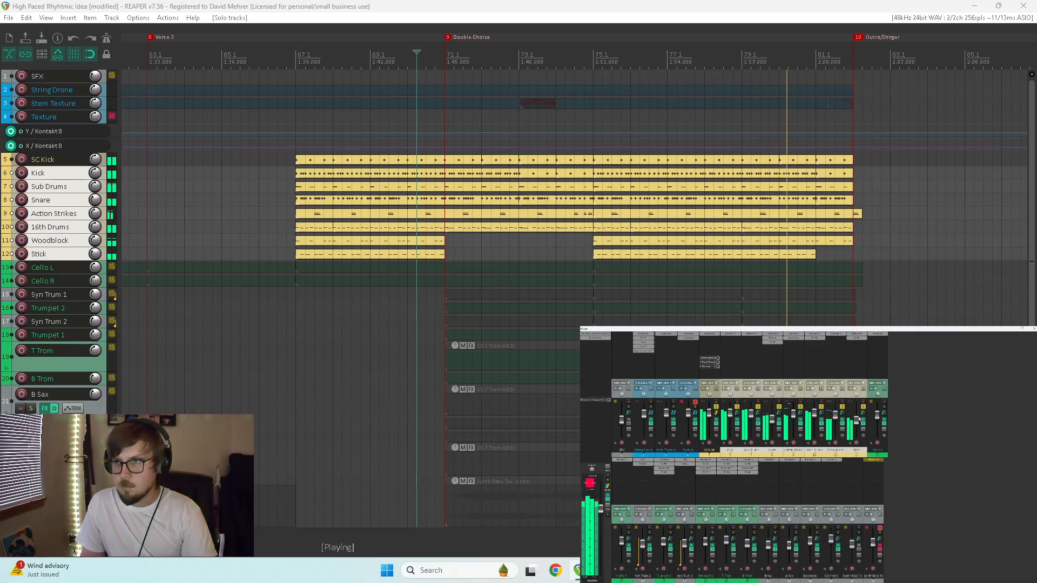
left_click_drag(856, 423, 857, 424)
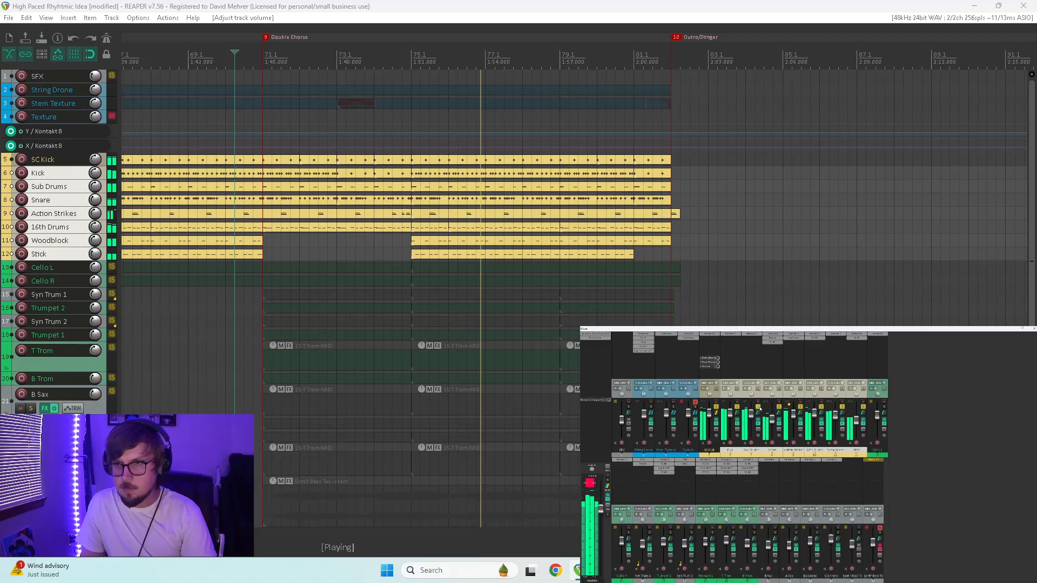
Toggle the solos on Sub Drums, Snare and Action Strikes to compare them through the end of the Double Chorus
left_click_drag(758, 407, 780, 407)
left_click(800, 408)
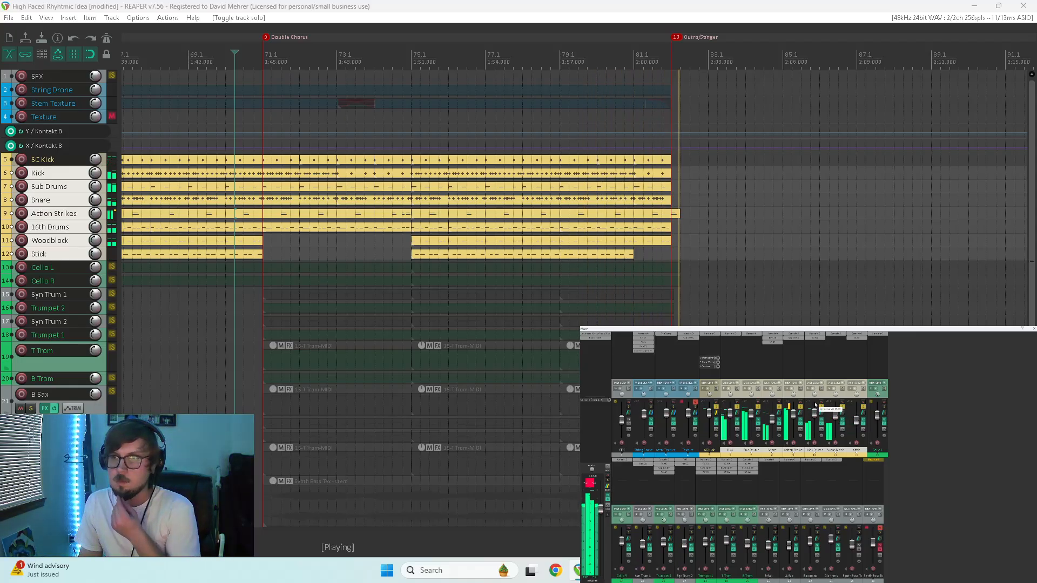
key("space")
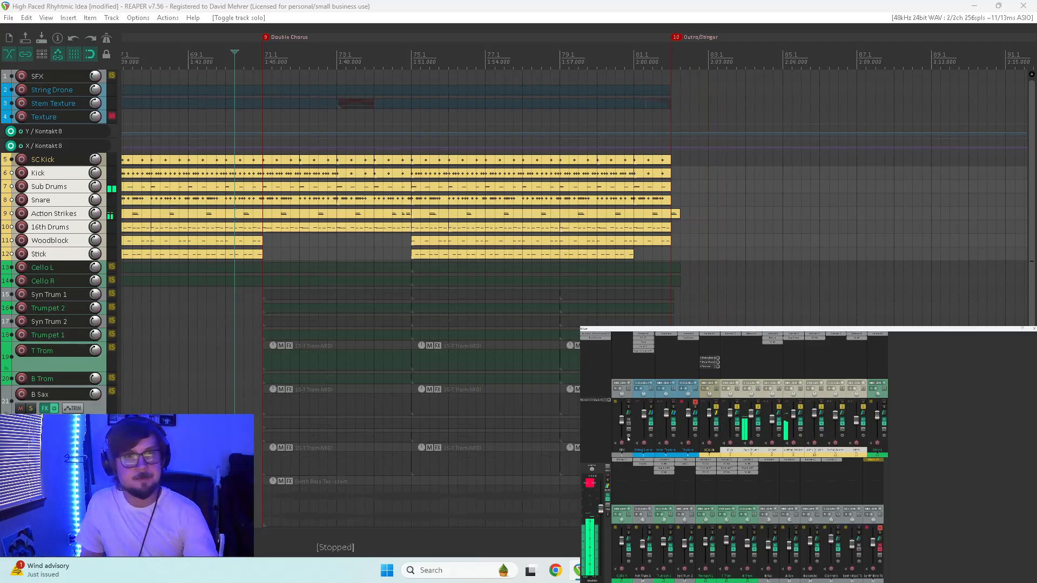
Replay the Double Chorus with the brass and woodwinds soloed alongside the drums, and clear all solos to hear the full mix
key("space")
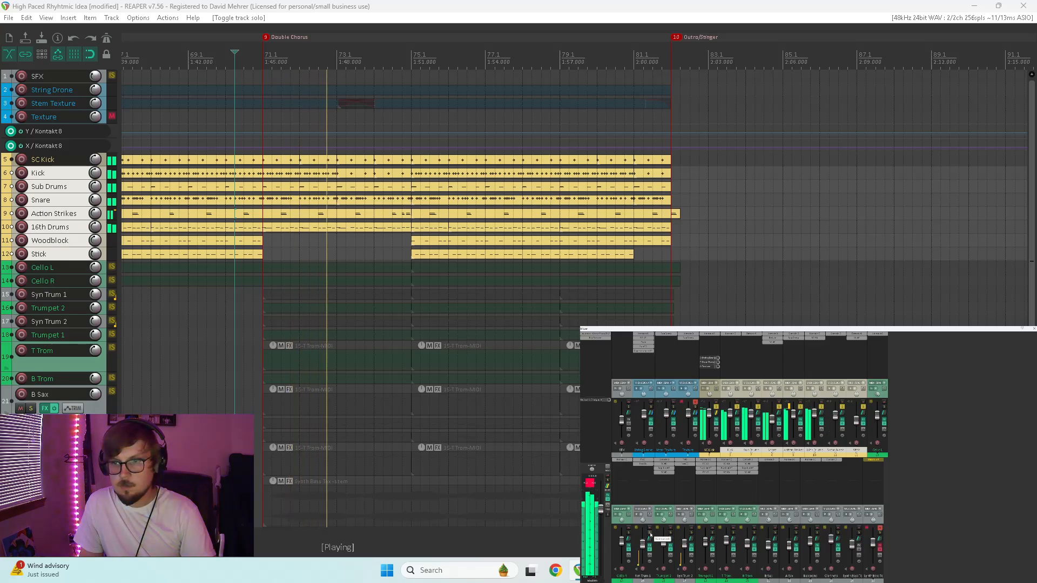
left_click_drag(651, 535, 825, 528)
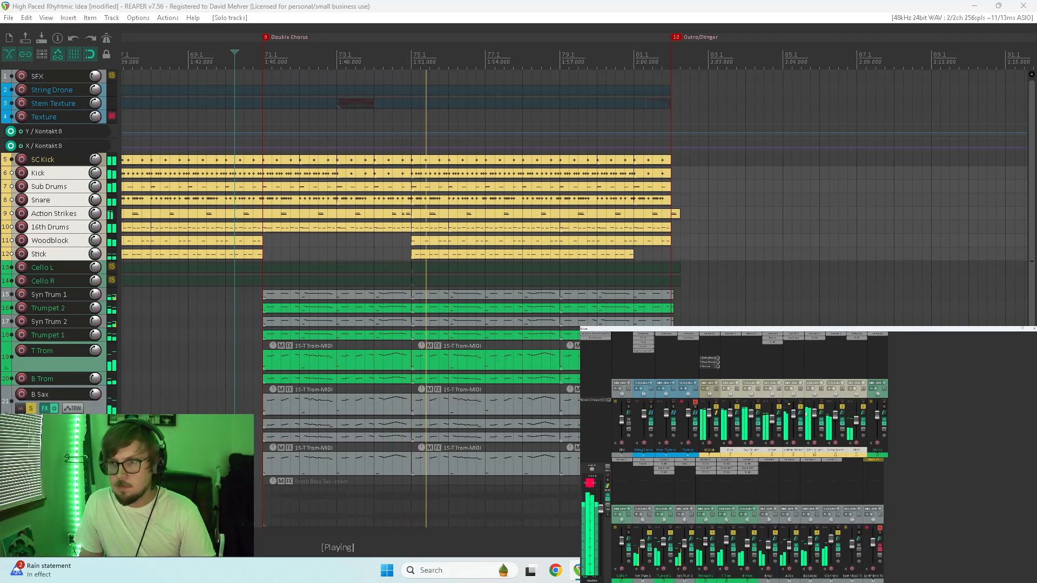
left_click(716, 407, "ctrl")
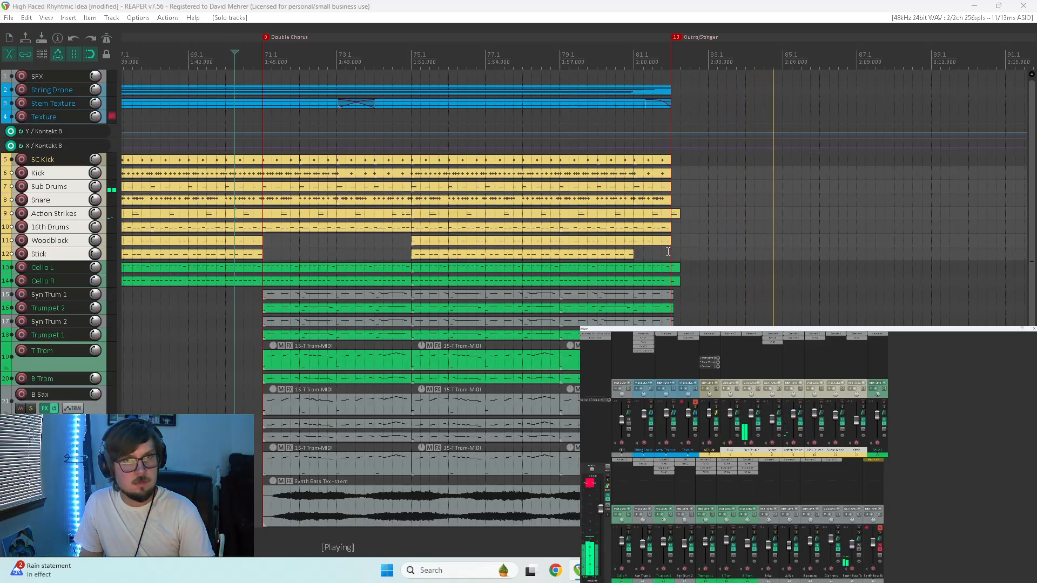
key("w")
key("space")
scroll(359, 248, "down", 4)
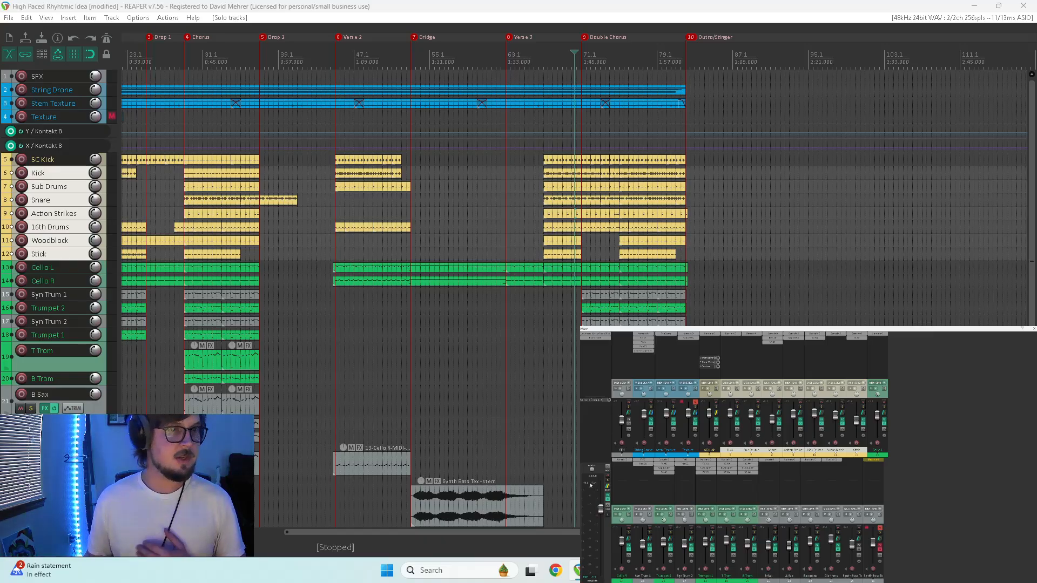
scroll(93, 366, "down", 4)
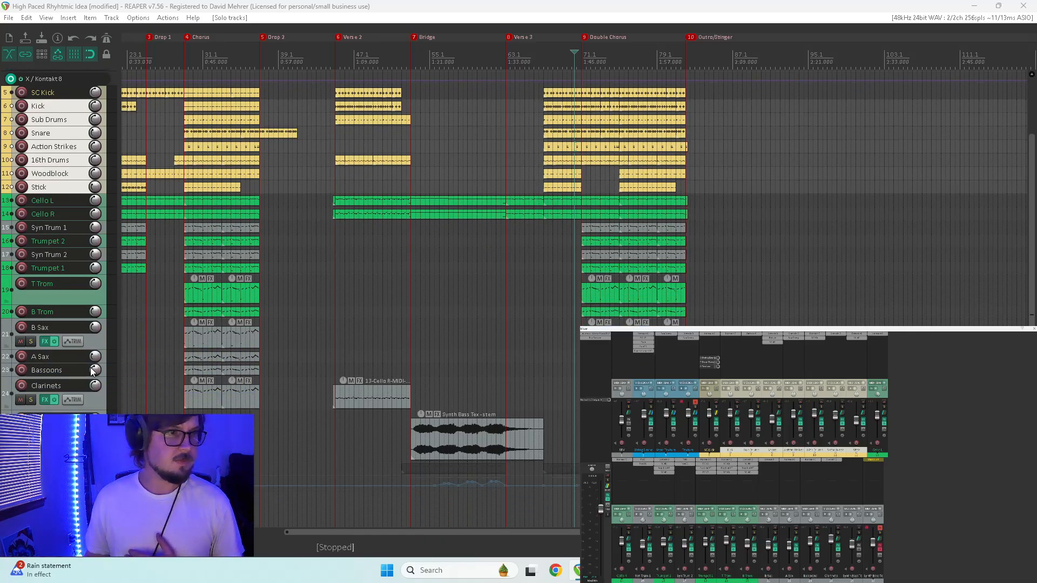
scroll(89, 371, "up", 4)
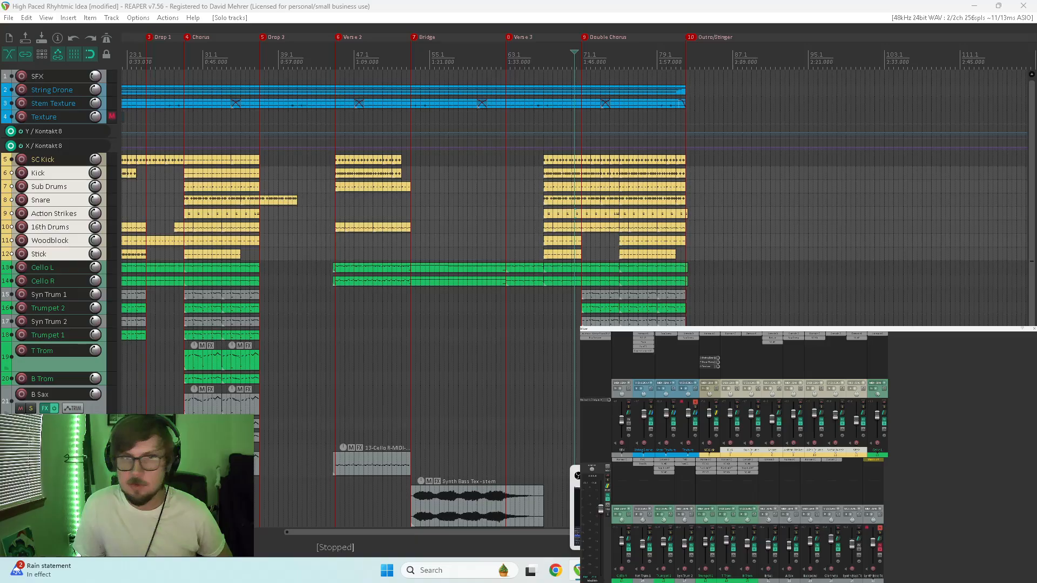
scroll(3, 285, "down", 3)
scroll(35, 271, "up", 3)
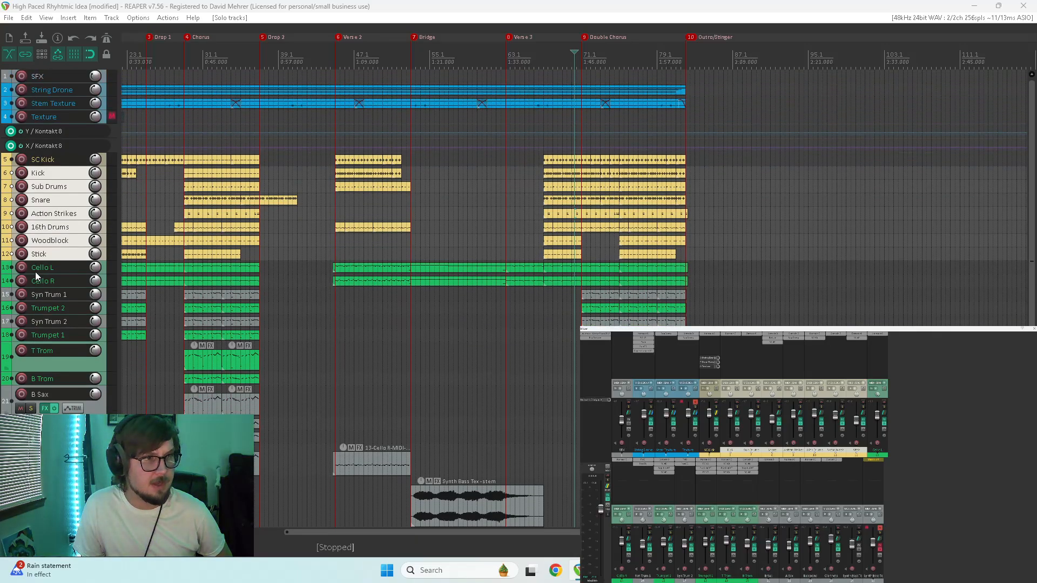
scroll(358, 316, "down", 3)
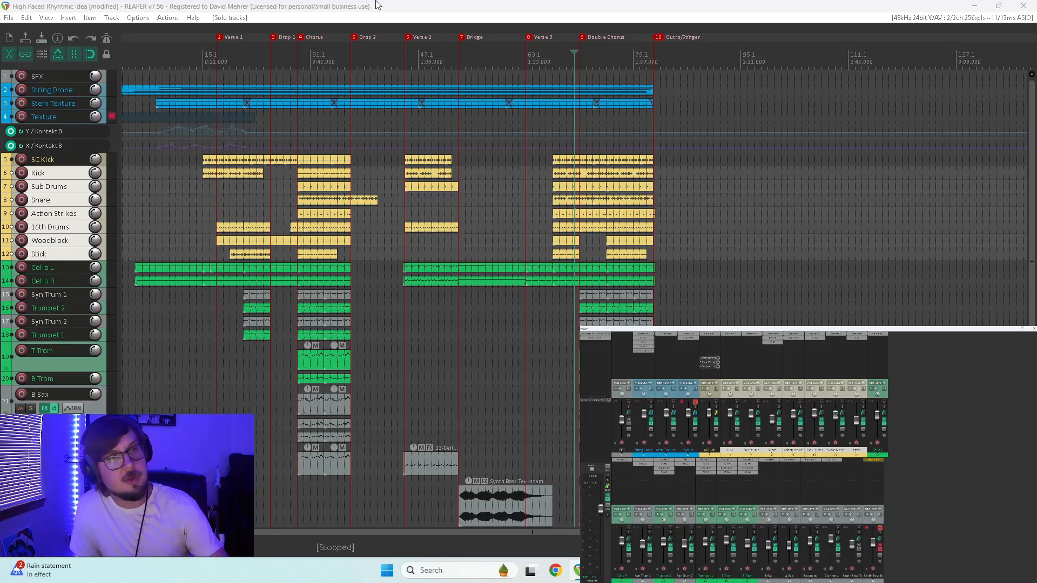
Play the full arrangement from the start of the Intro until past the end of the Double Chorus
left_click(424, 4)
key("Home")
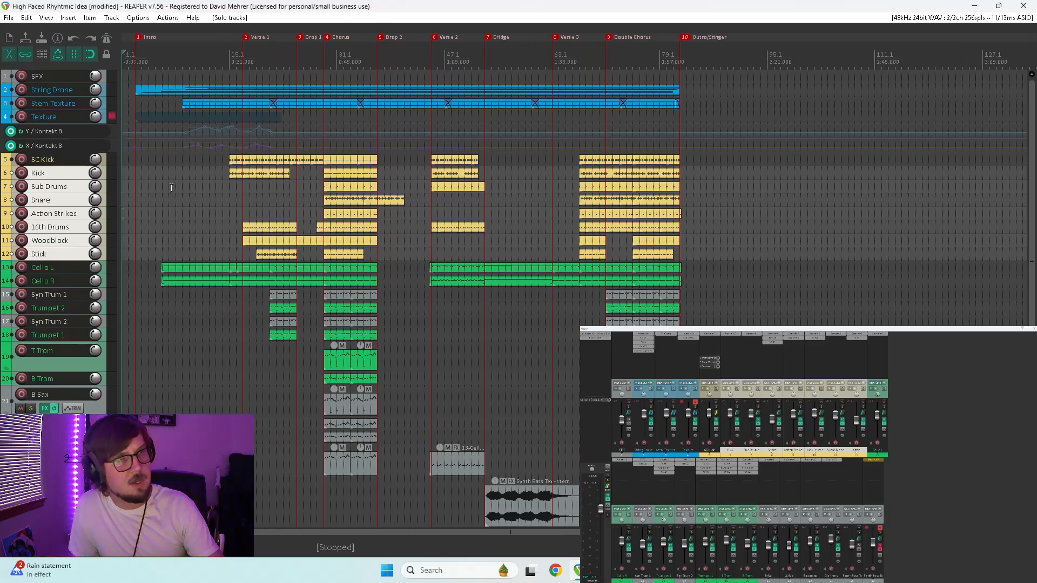
left_click(135, 170)
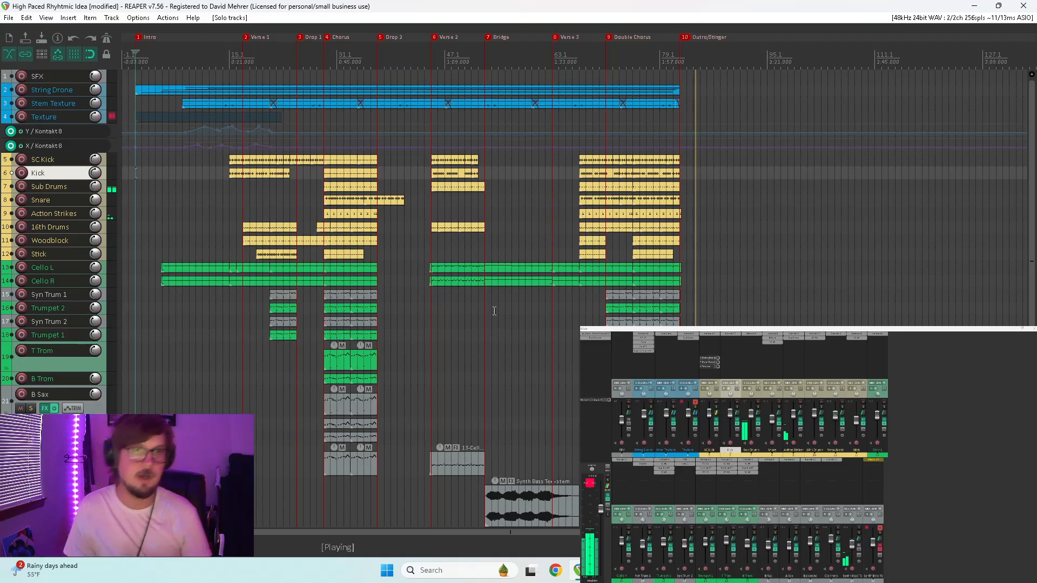
key("space")
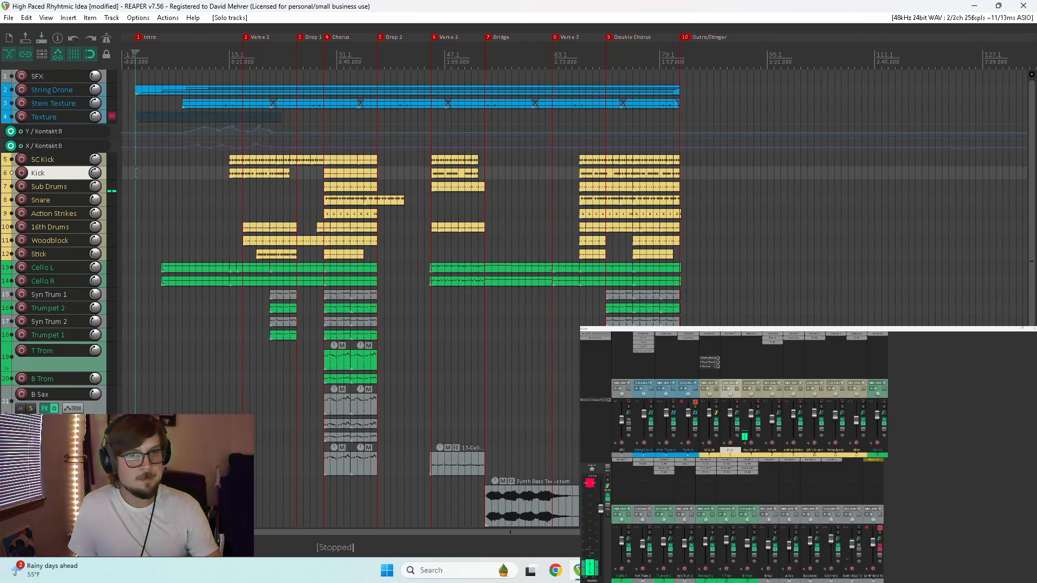
Save the project and switch to OBS Studio
mouse_move(626, 570)
left_click(41, 38)
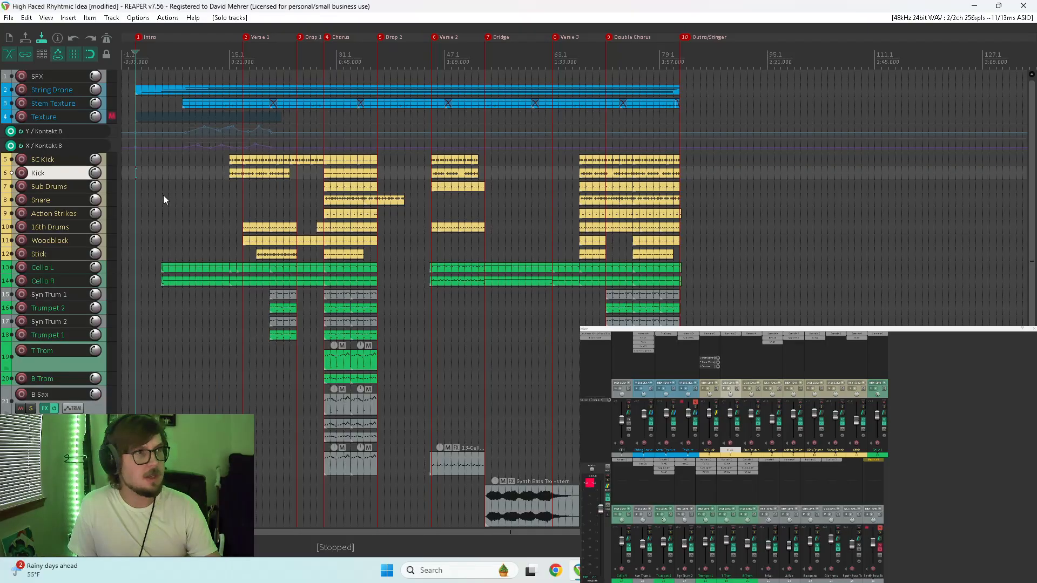
left_click(625, 571)
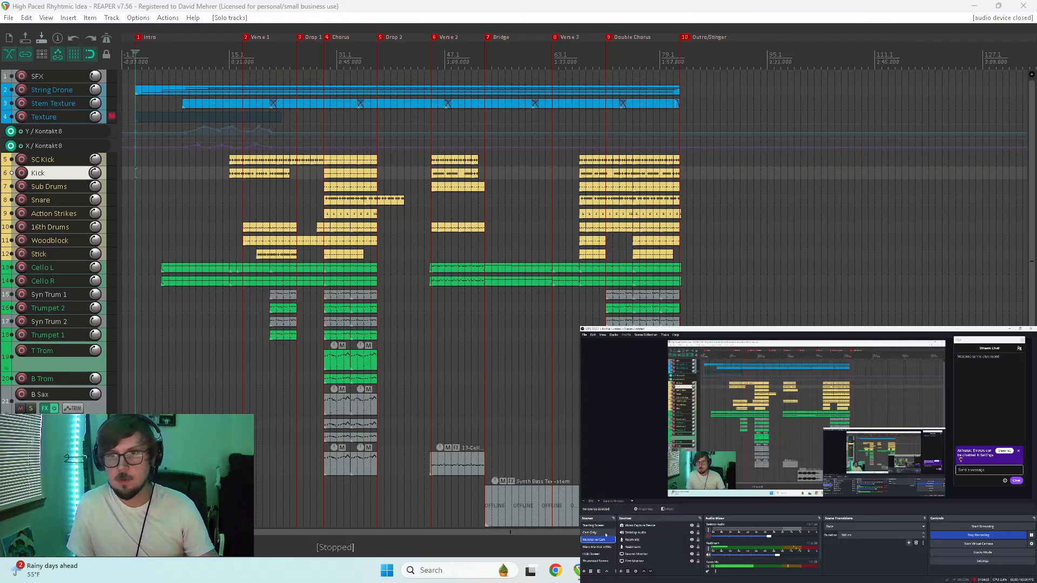